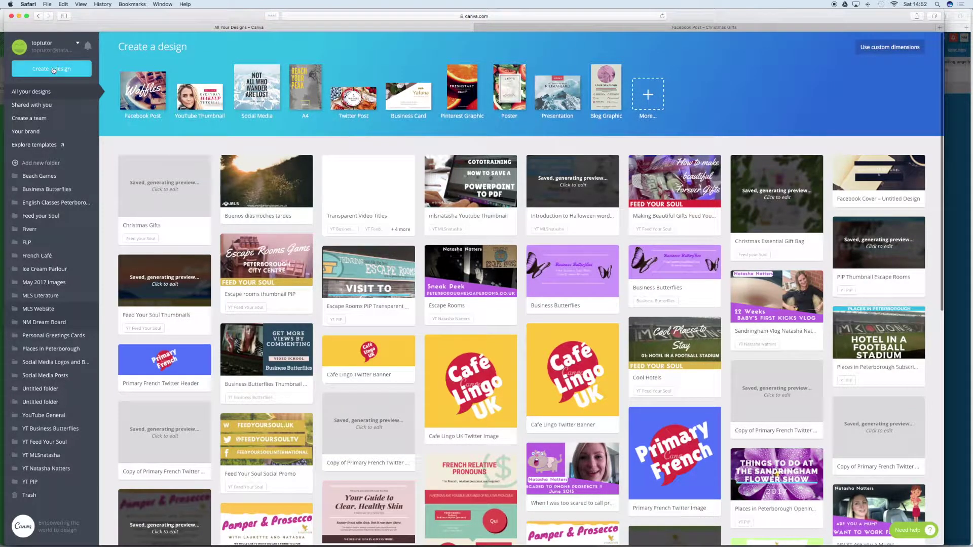
Create a new Facebook Post design and widen the browser window
click(144, 95)
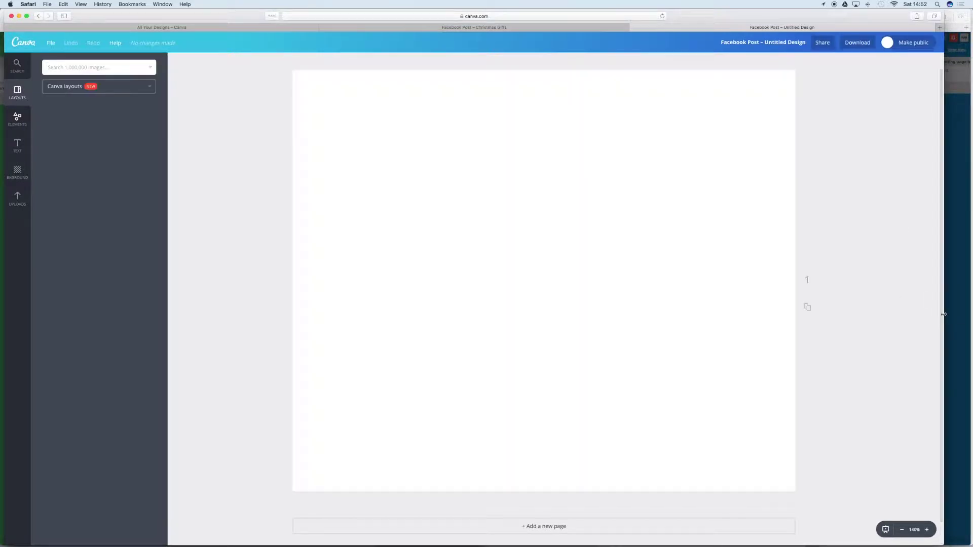
mouse_move(943, 314)
mouse_down()
mouse_move(956, 311)
mouse_move(947, 314)
mouse_up()
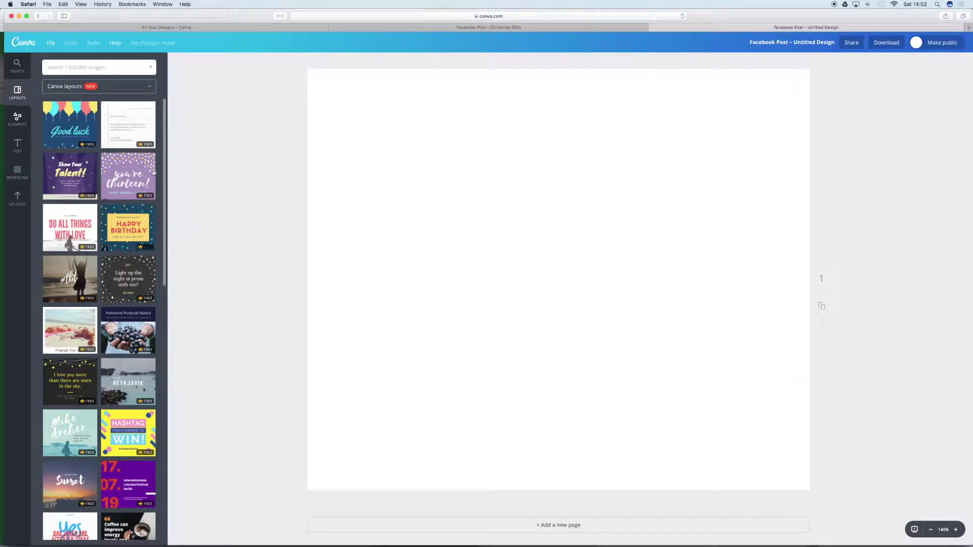
Find the dark "Wishing you a merry Christmas!" layout with holly corners among the Canva layouts and apply it to the page
click(150, 87)
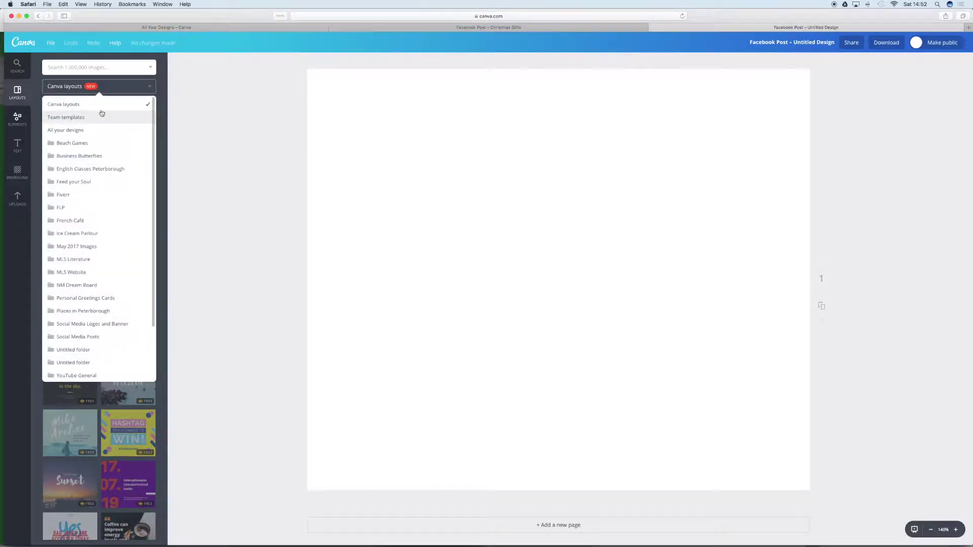
click(133, 110)
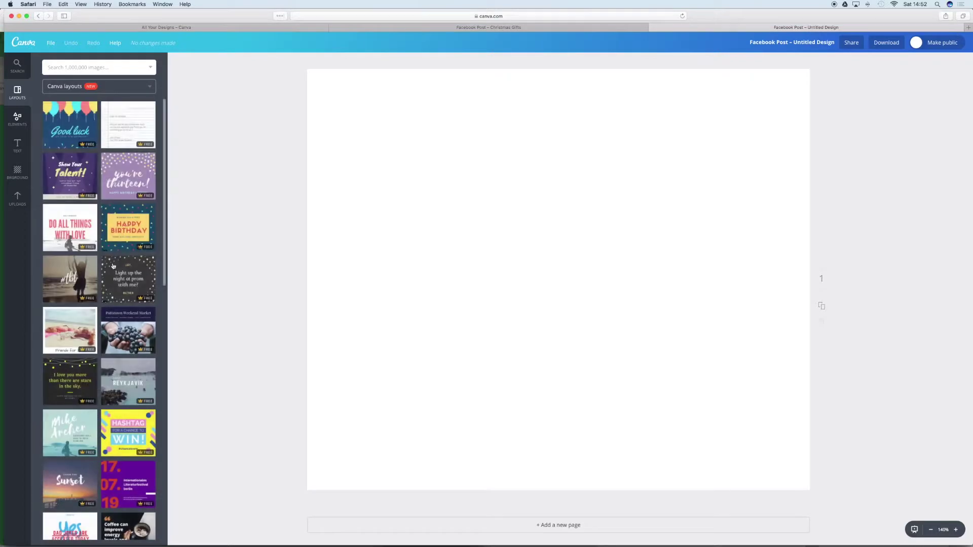
scroll(122, 279, down, 2)
scroll(122, 279, down, 10)
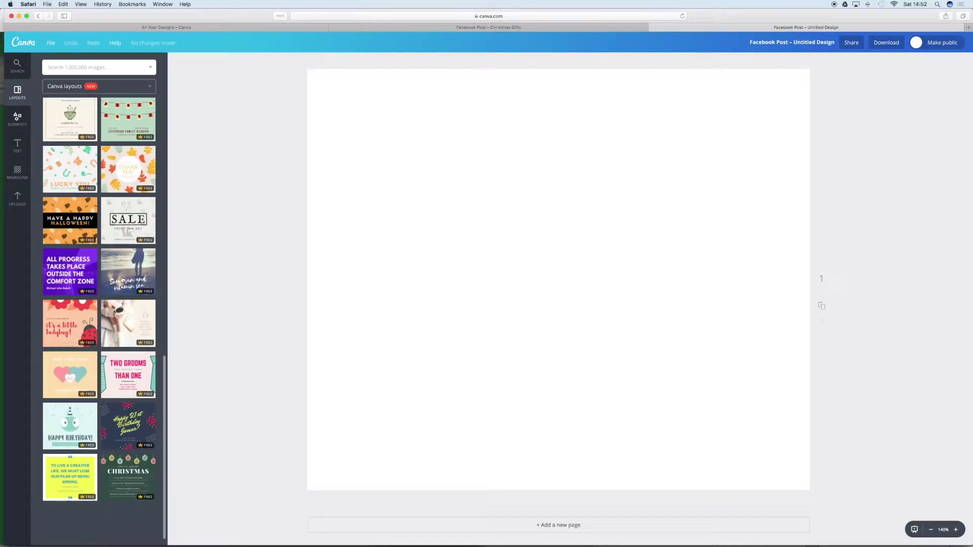
scroll(122, 280, down, 2)
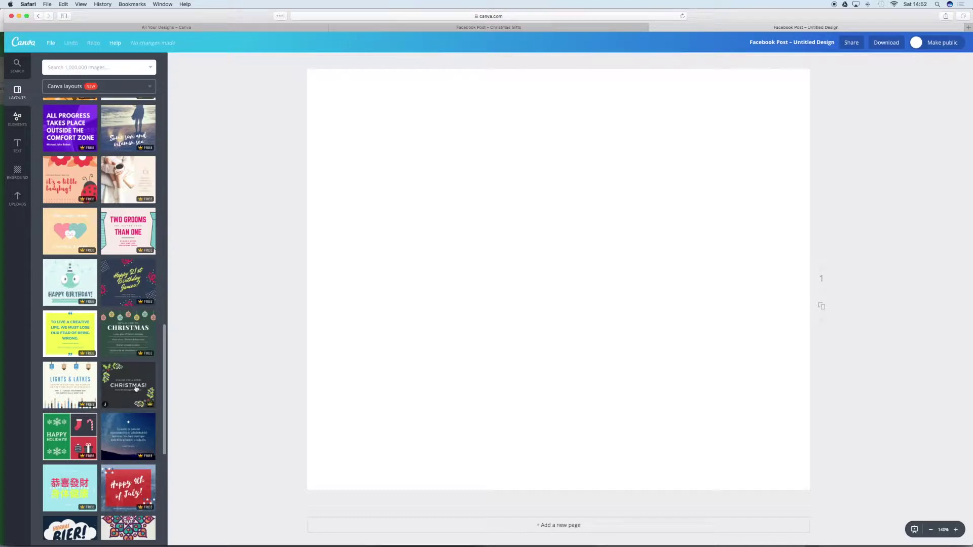
scroll(136, 389, down, 5)
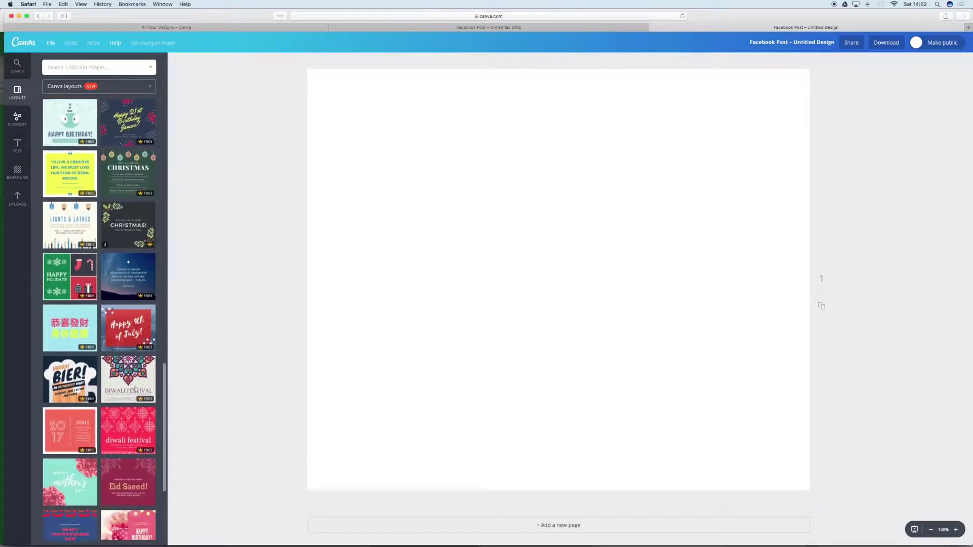
scroll(136, 389, down, 1)
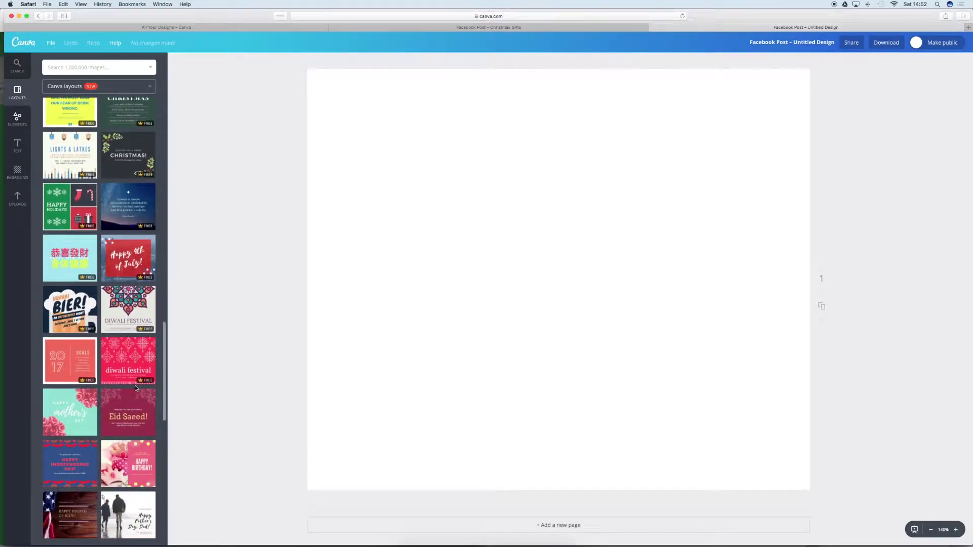
scroll(135, 388, up, 1)
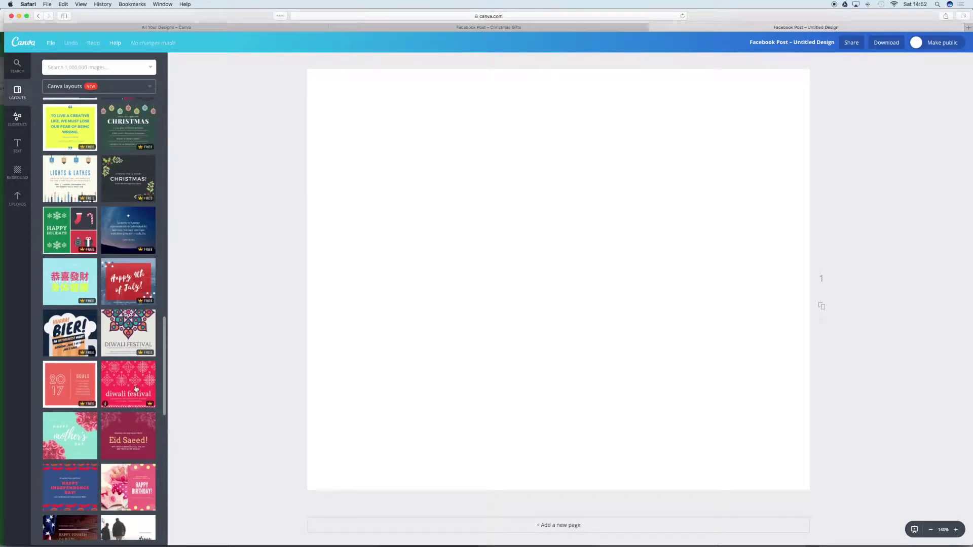
click(148, 193)
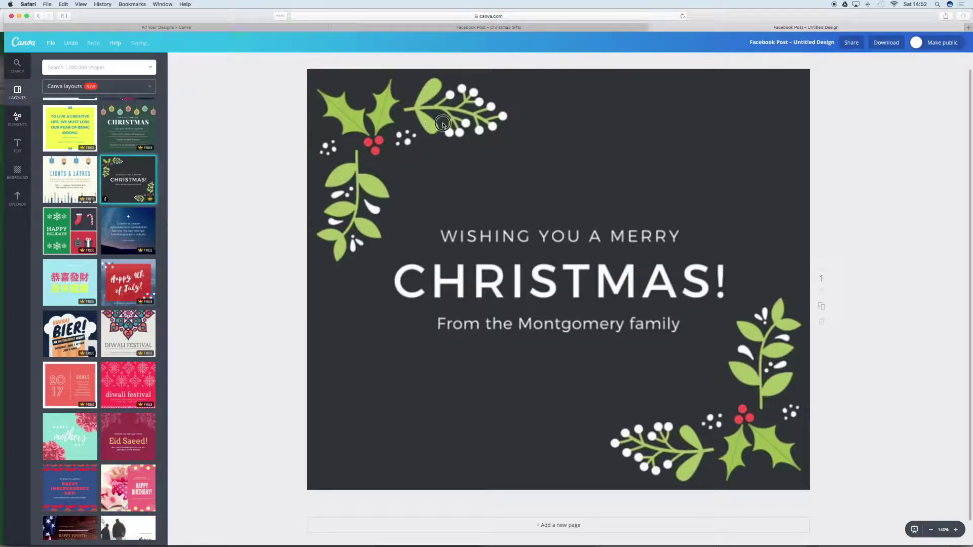
Recolour the Christmas layout's background with the dark green from the document colours
click(334, 116)
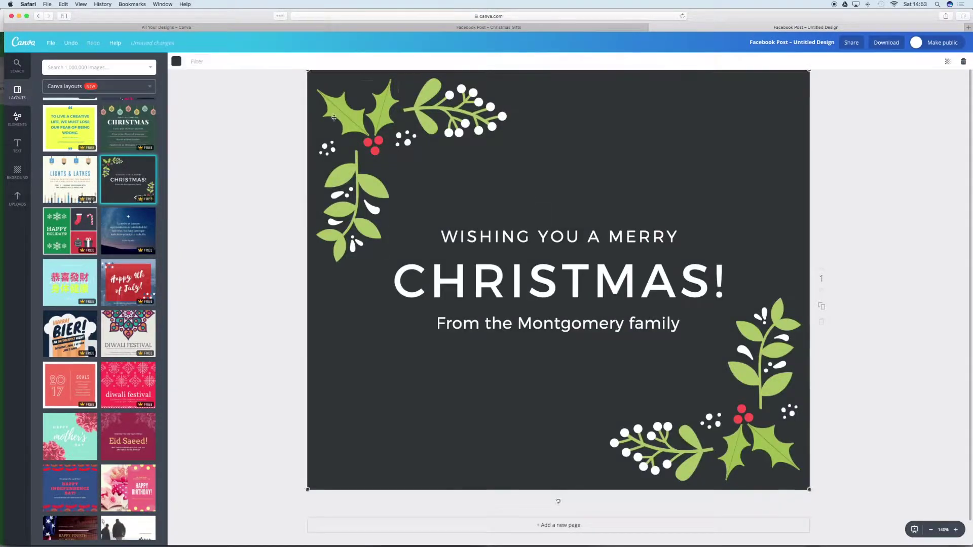
click(442, 232)
click(558, 259)
click(474, 385)
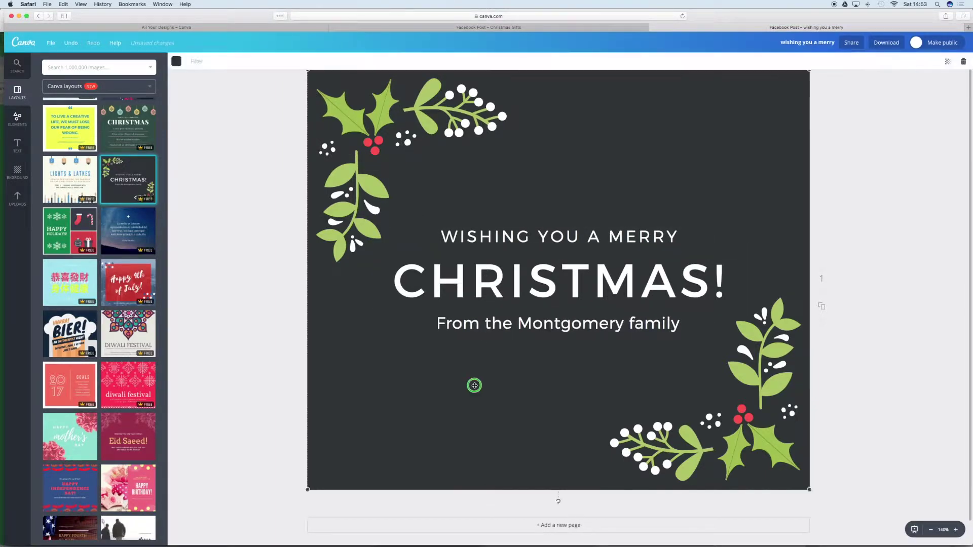
right_click(475, 387)
key(Escape)
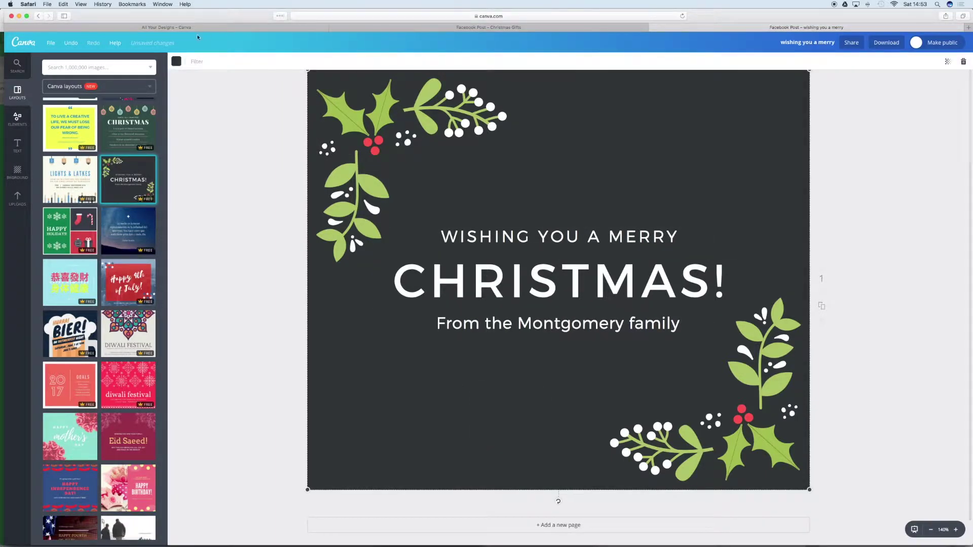
click(177, 61)
click(203, 163)
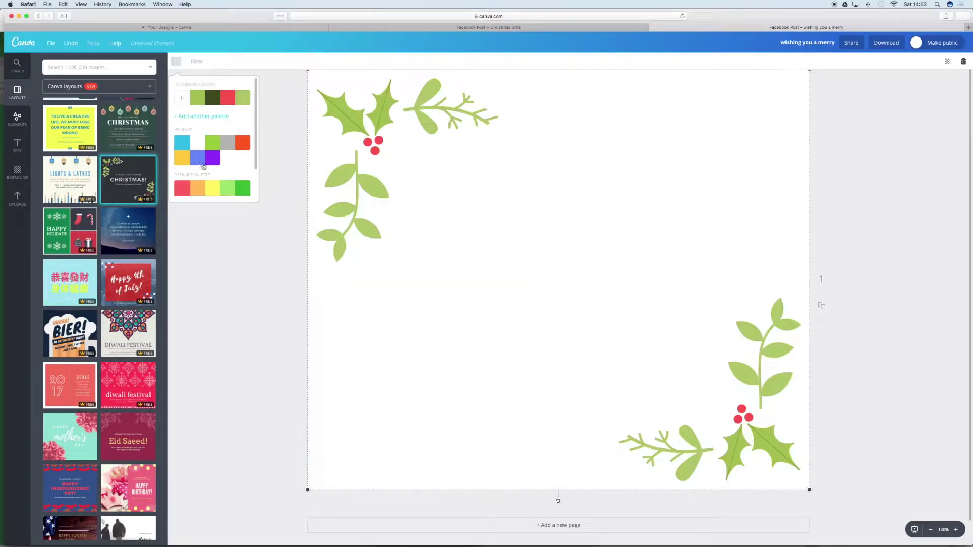
click(216, 100)
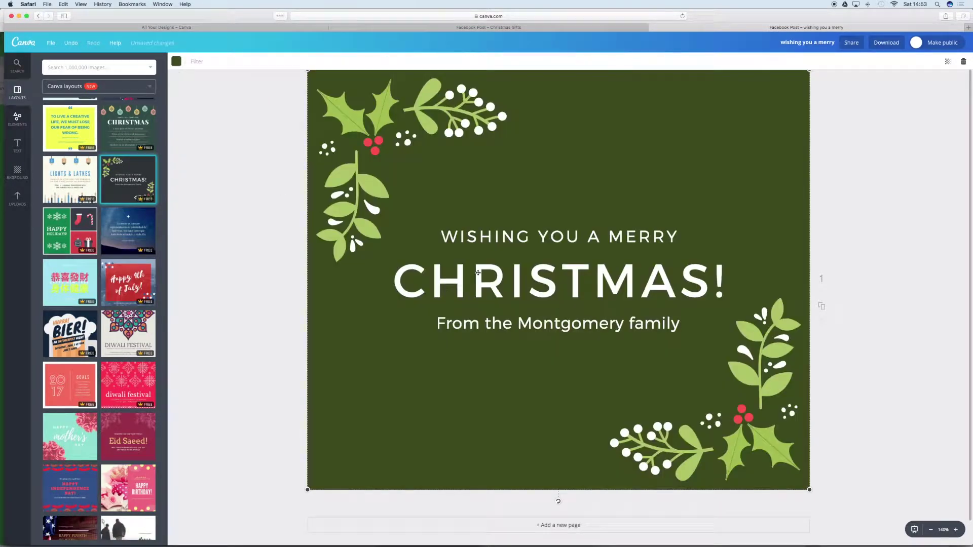
Set the Christmas layout's background colour to black from the default palette
click(176, 62)
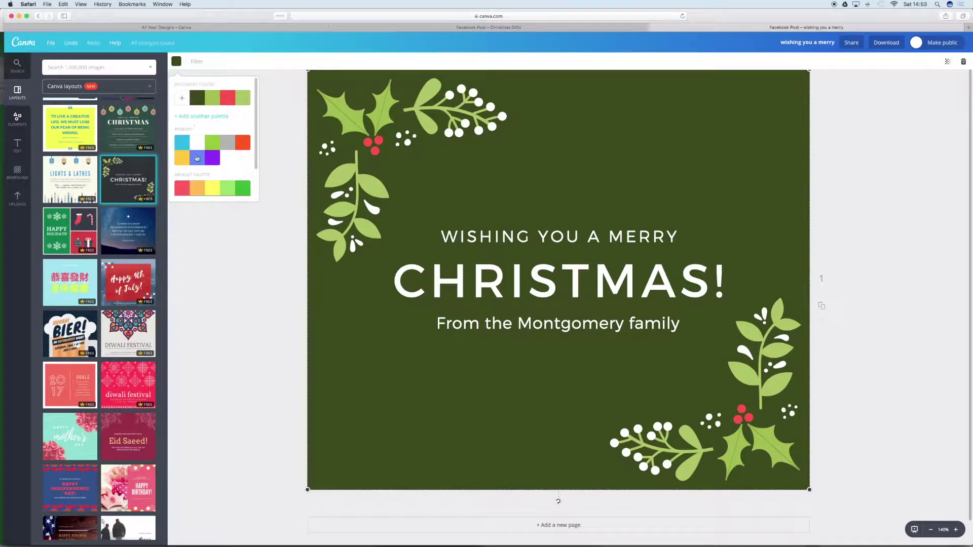
scroll(197, 159, down, 2)
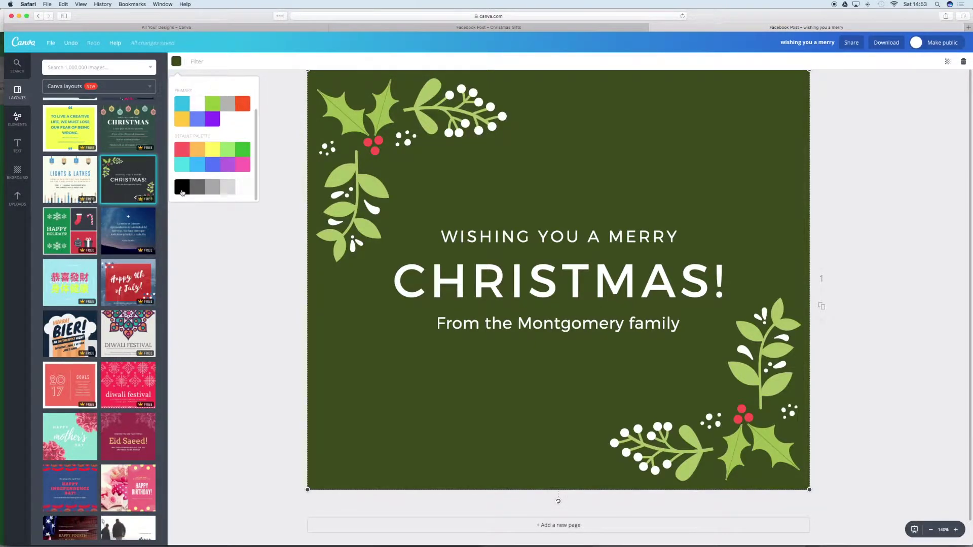
click(182, 193)
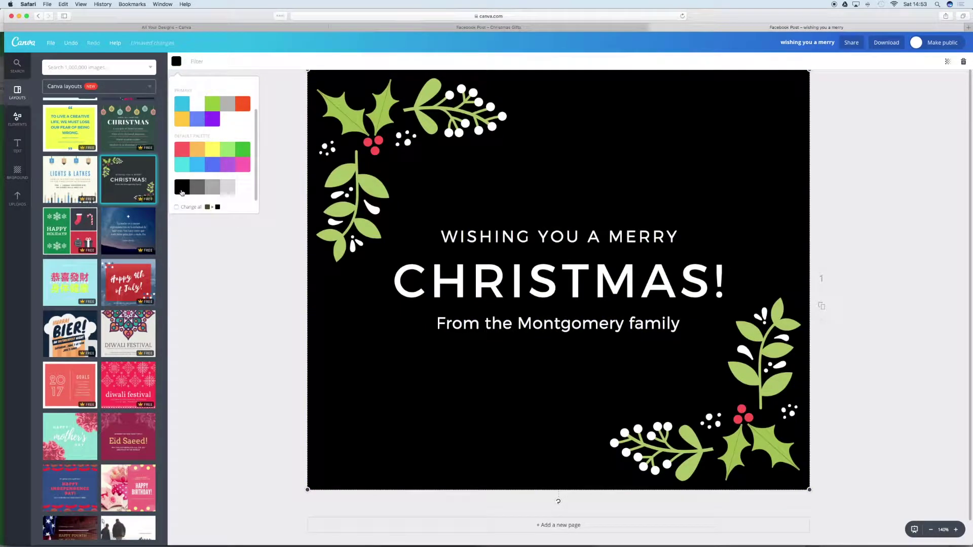
Show the uploaded images, bring up the file chooser for a new upload, and cancel it
click(456, 237)
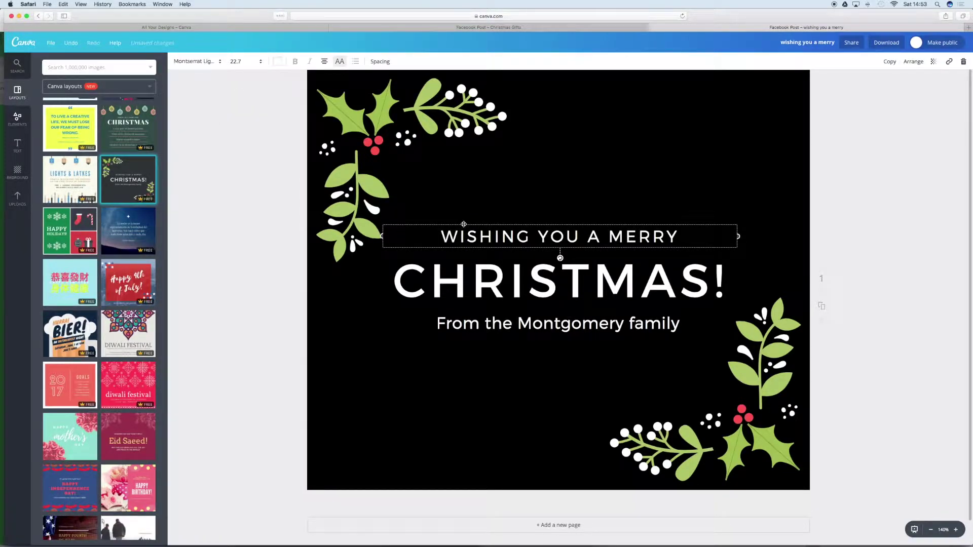
scroll(463, 224, up, 1)
click(17, 198)
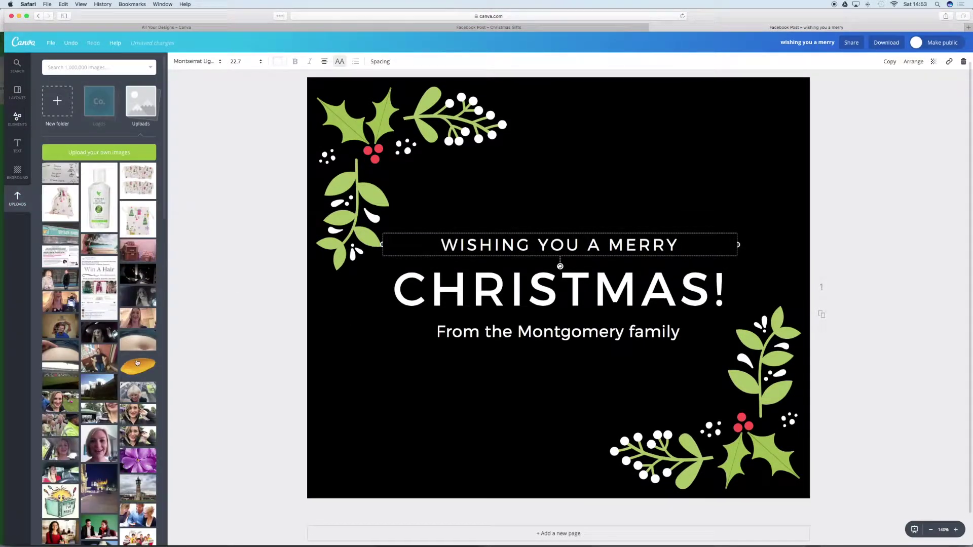
scroll(131, 254, down, 1)
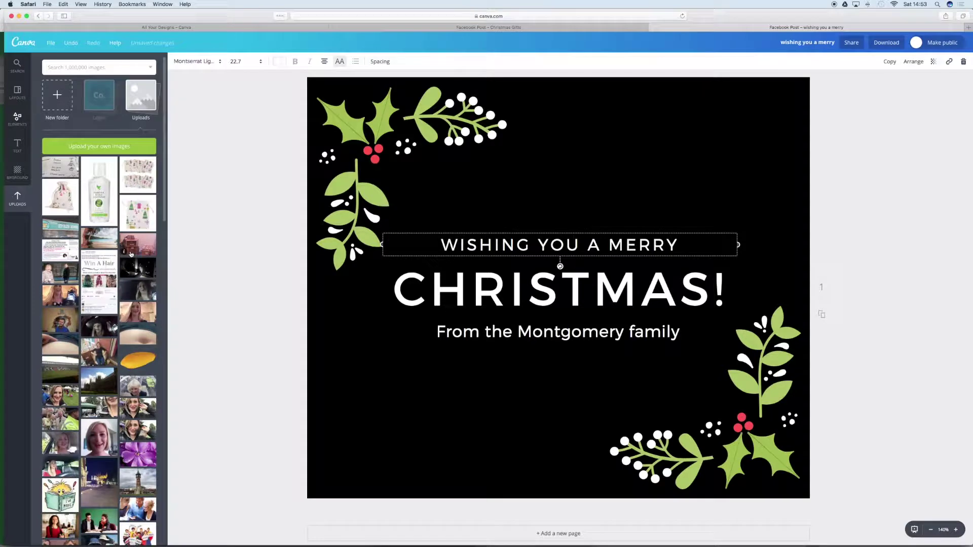
click(97, 147)
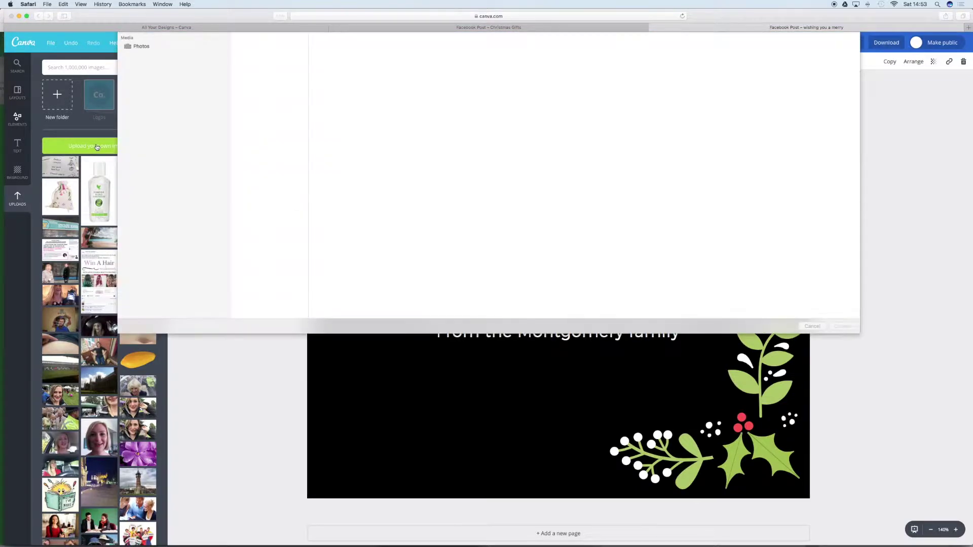
click(806, 341)
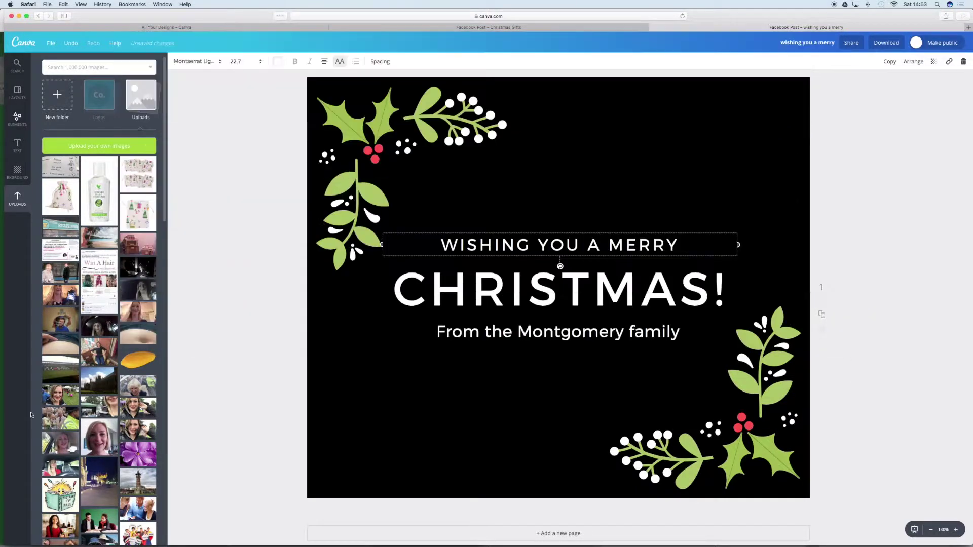
Upload IMG_4060.jpg and IMG_4063.jpg through IMG_4080.jpg from the Edited in Photos folder into the "Forever Chri..." image folder
scroll(96, 430, down, 15)
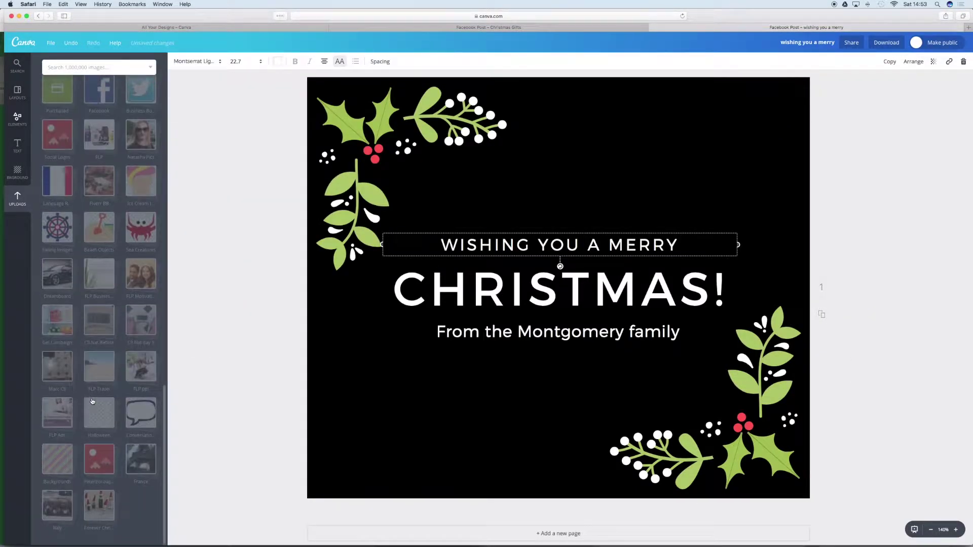
scroll(106, 512, down, 10)
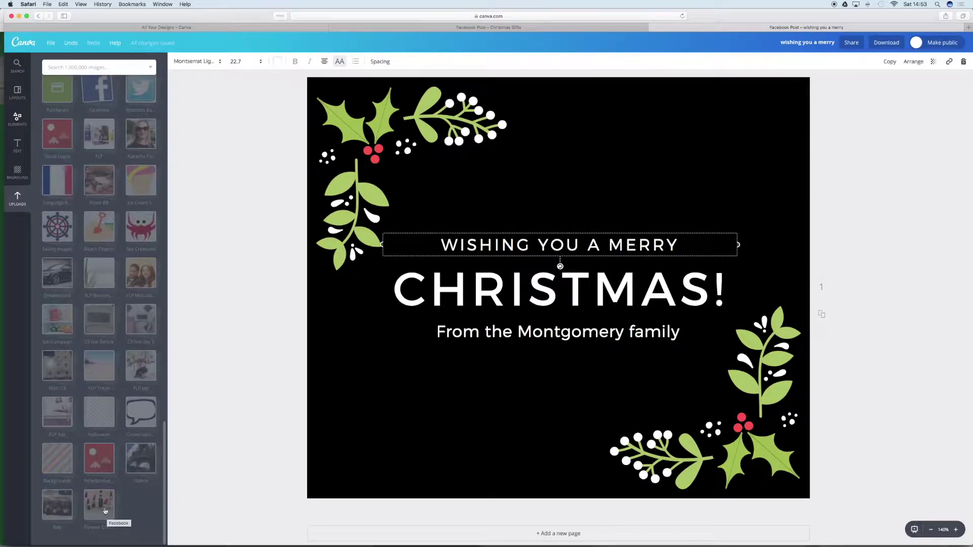
scroll(105, 511, down, 3)
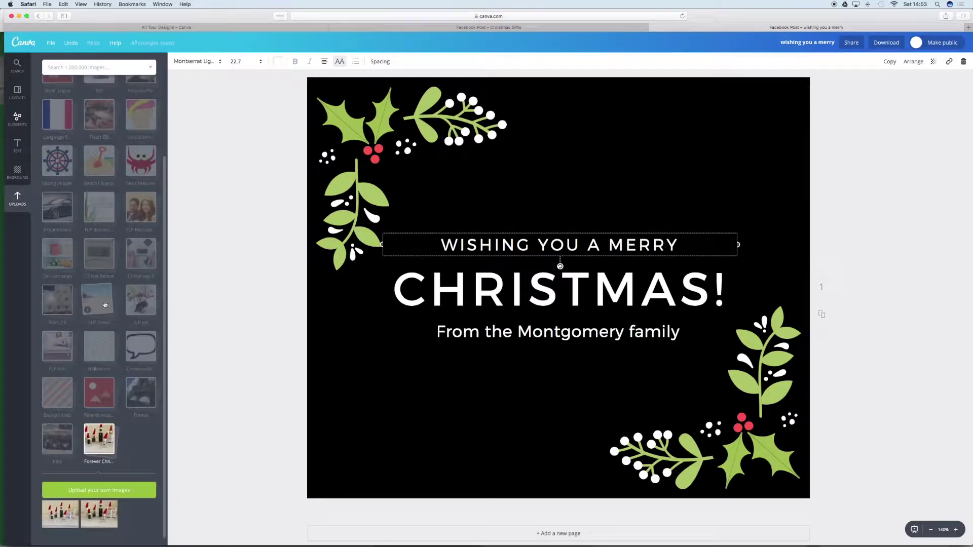
scroll(105, 304, down, 1)
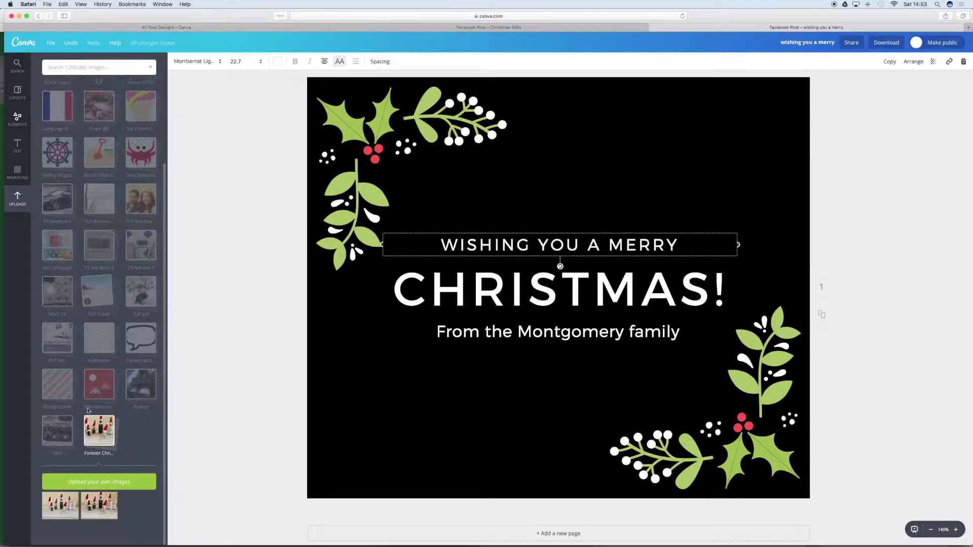
click(98, 484)
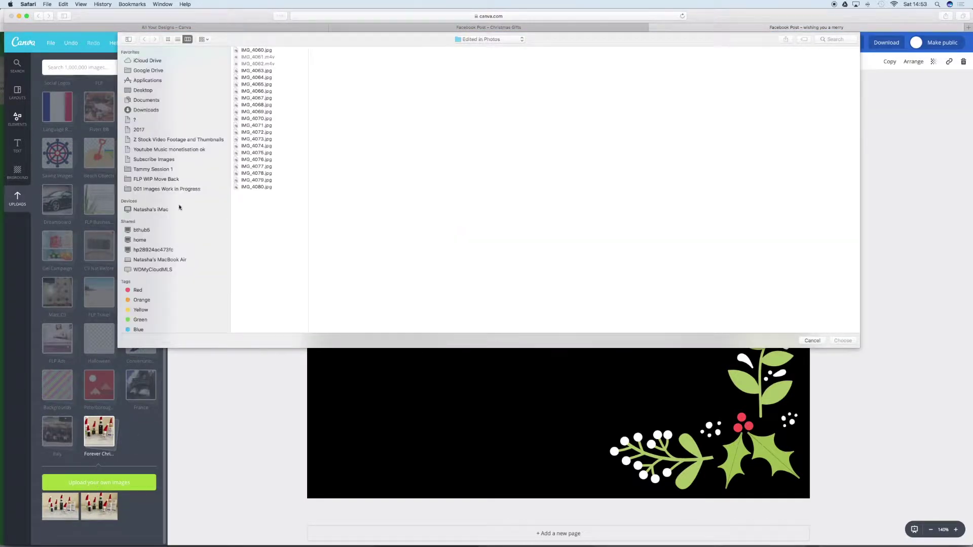
drag(265, 233, 253, 44)
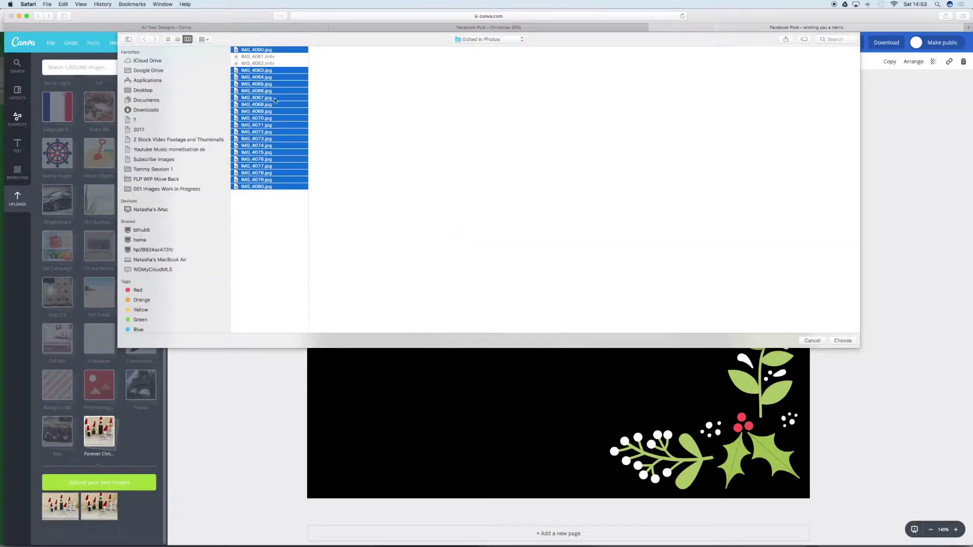
click(843, 340)
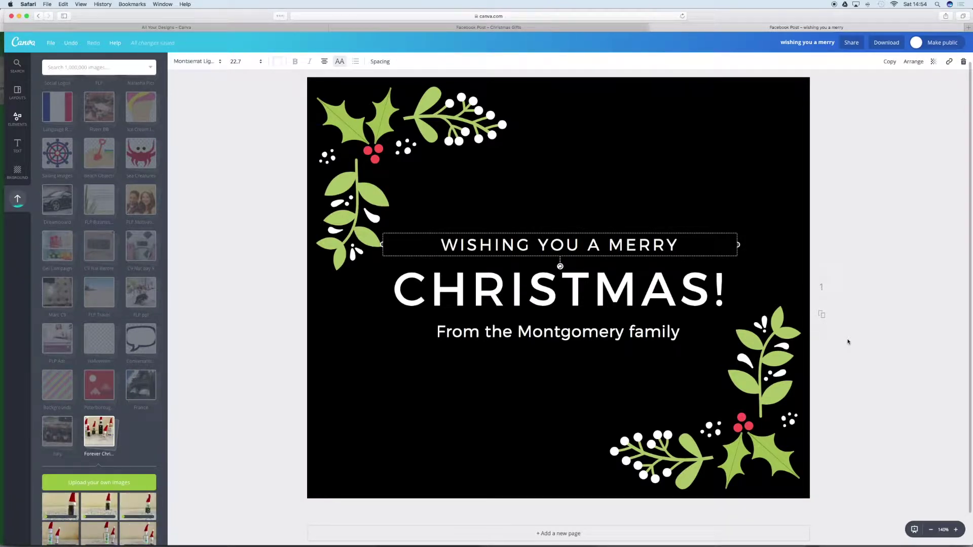
Add the uploaded photo of the group of Forever products wearing Santa hats to the Christmas design
scroll(848, 341, down, 2)
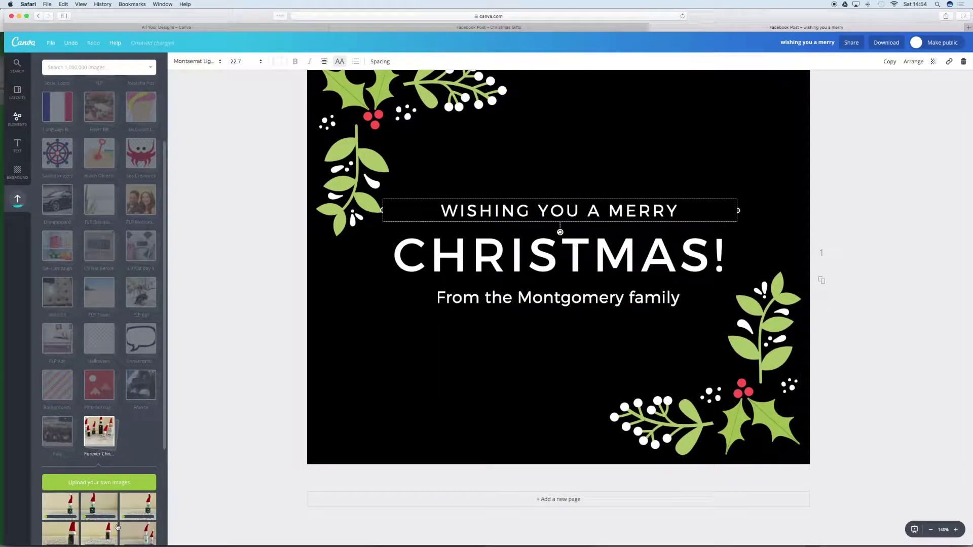
scroll(117, 527, down, 3)
scroll(117, 527, down, 2)
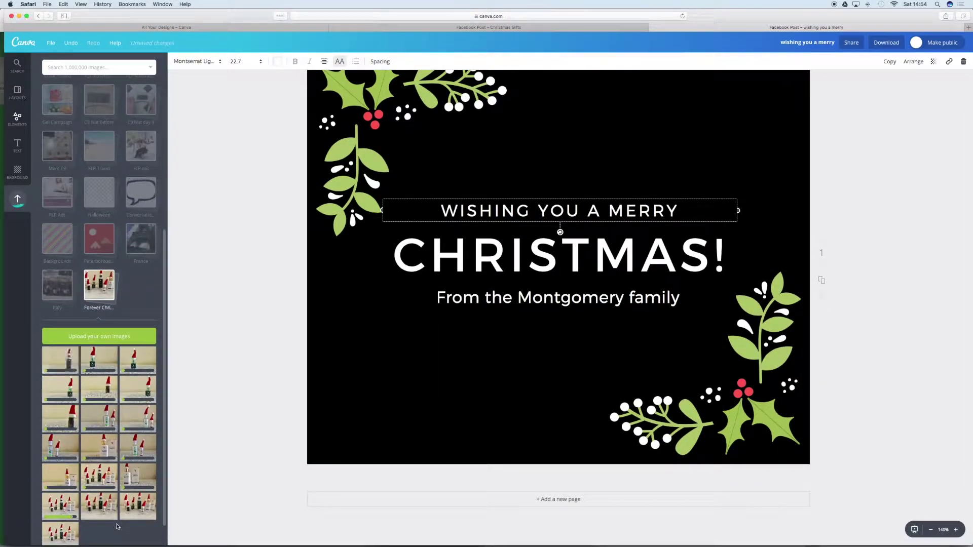
scroll(117, 527, down, 1)
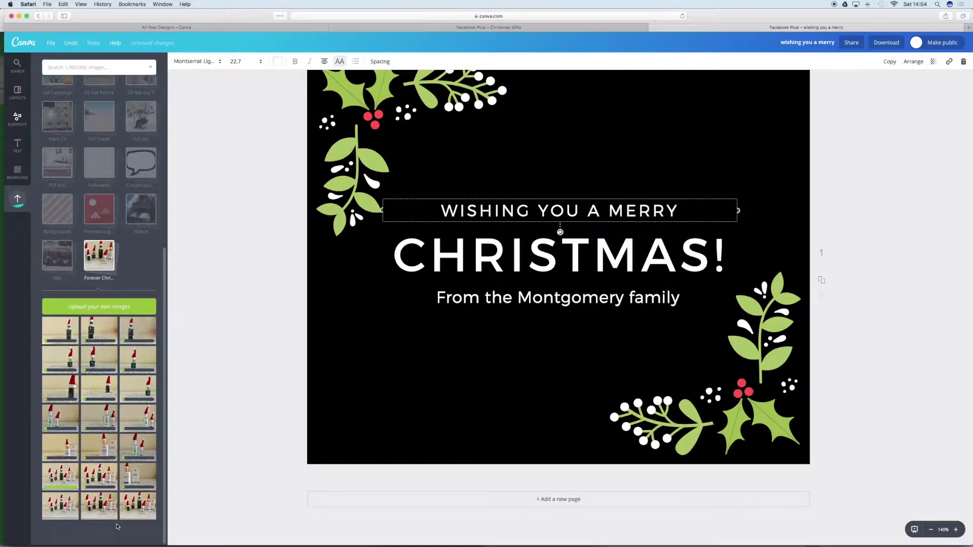
click(58, 505)
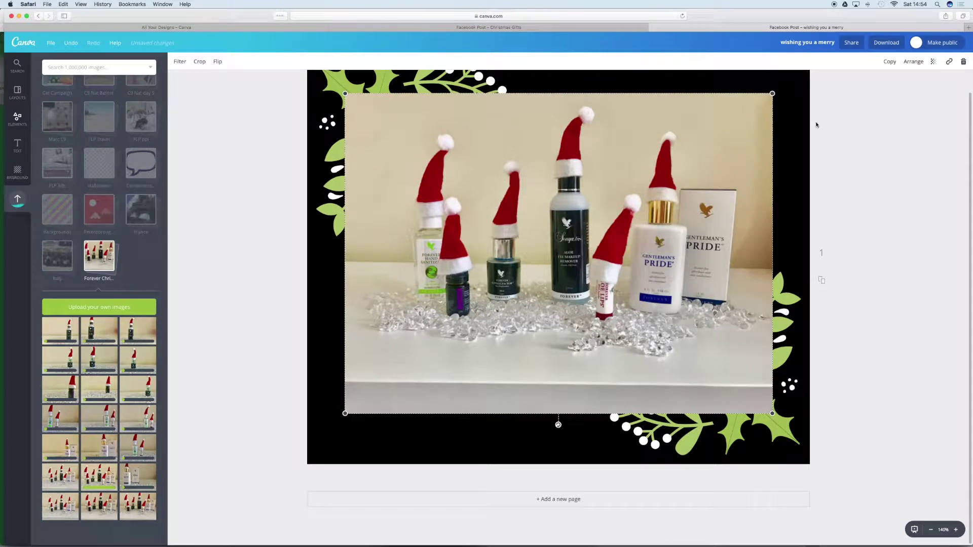
Change the Christmas design's background colour from the palette to white
click(795, 143)
click(661, 62)
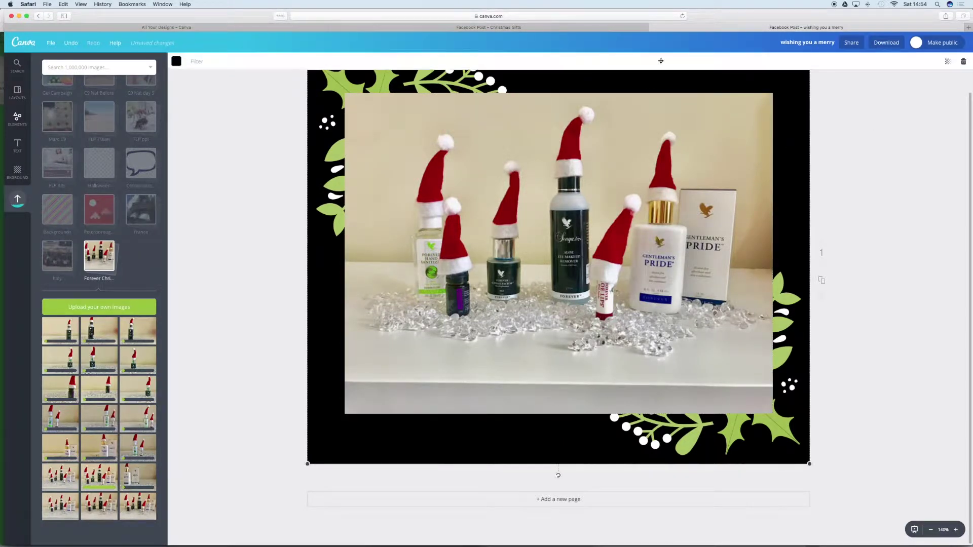
click(177, 62)
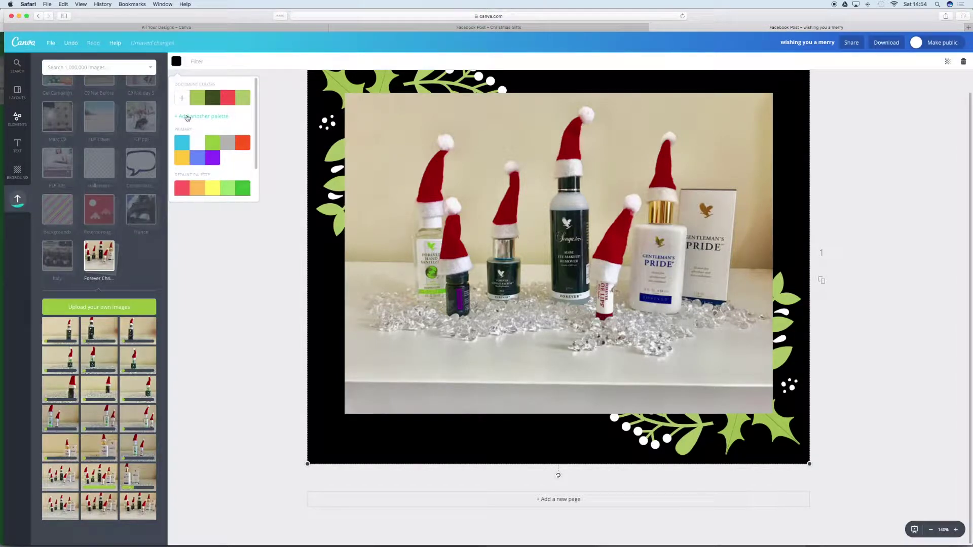
click(197, 143)
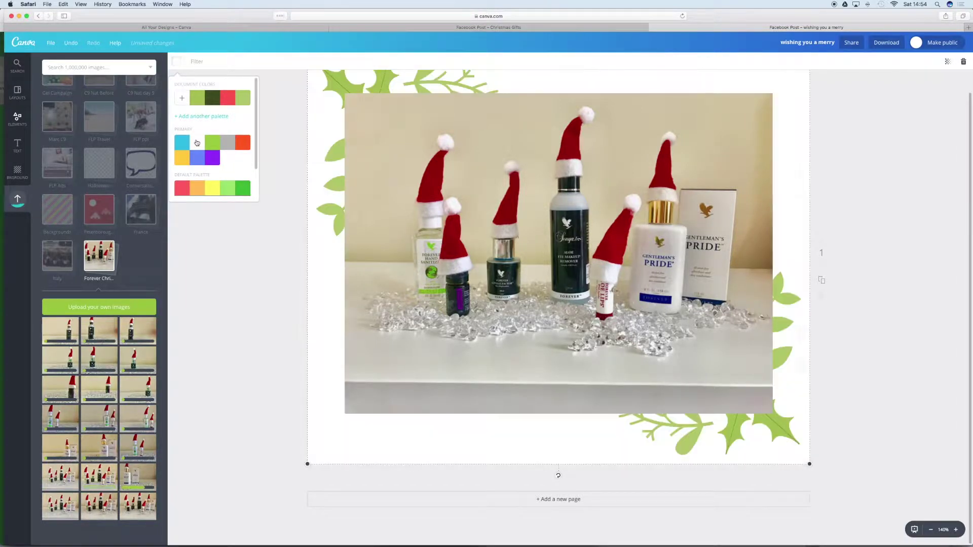
click(450, 109)
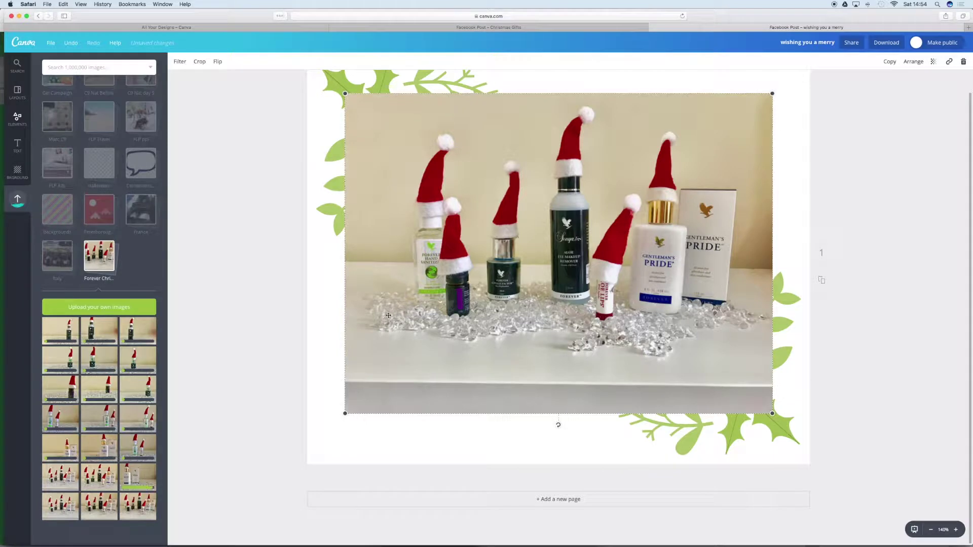
click(408, 452)
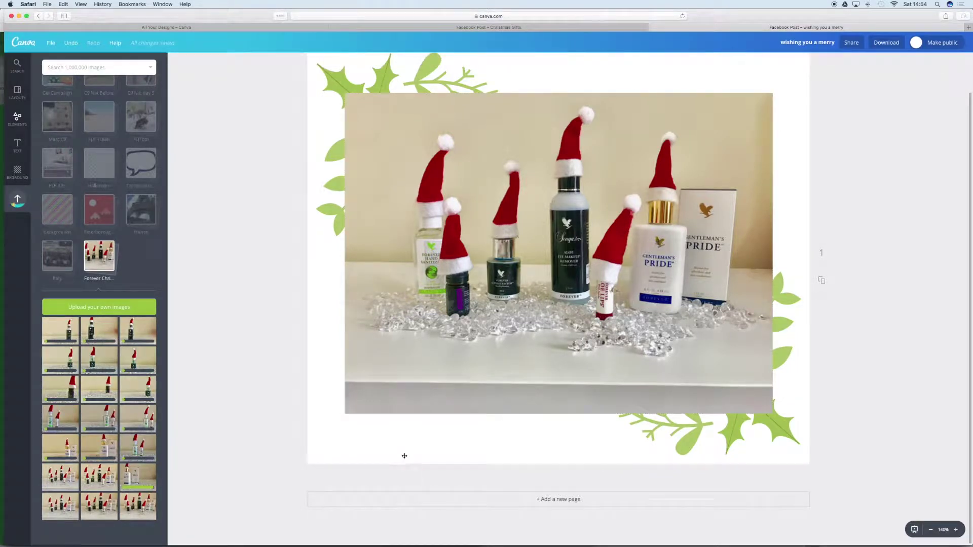
Enlarge and reposition the Santa-hat product photo so it covers the whole page behind the text and holly decorations
click(408, 455)
click(351, 406)
drag(339, 422, 280, 461)
drag(765, 98, 817, 75)
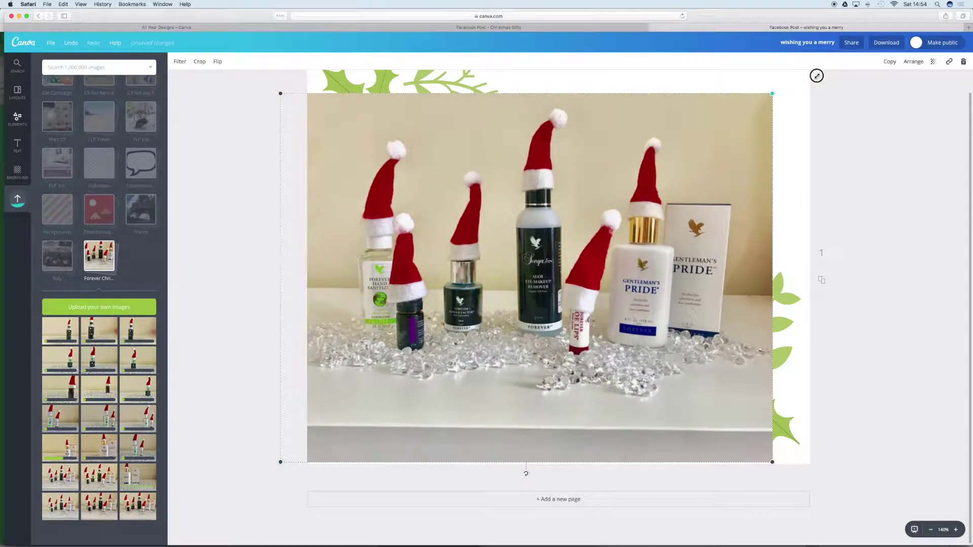
click(931, 530)
click(931, 530)
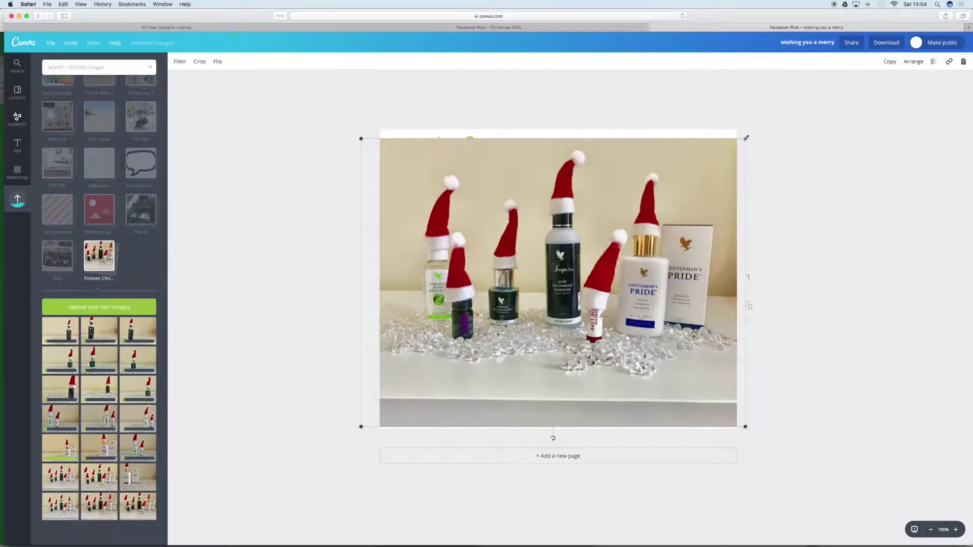
drag(746, 137, 750, 128)
drag(703, 152, 702, 150)
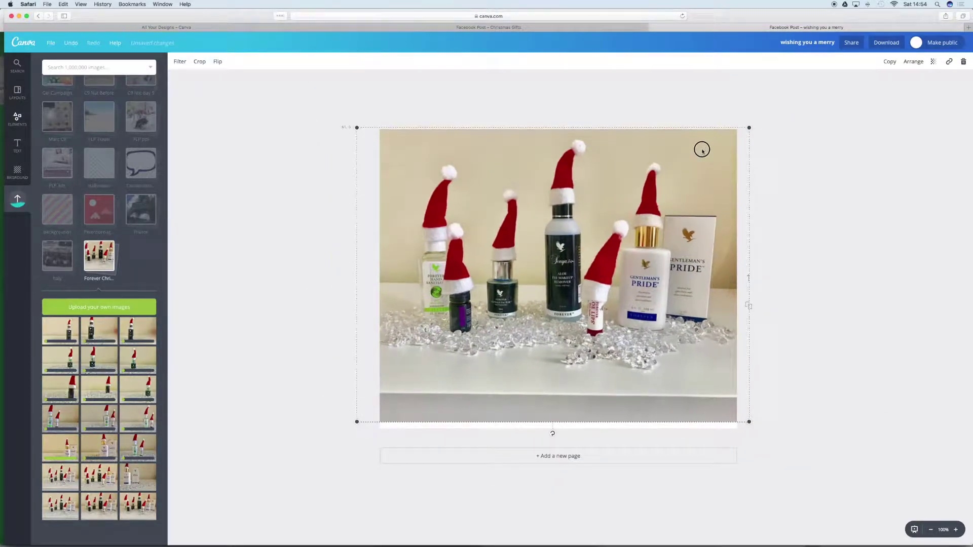
drag(356, 421, 345, 455)
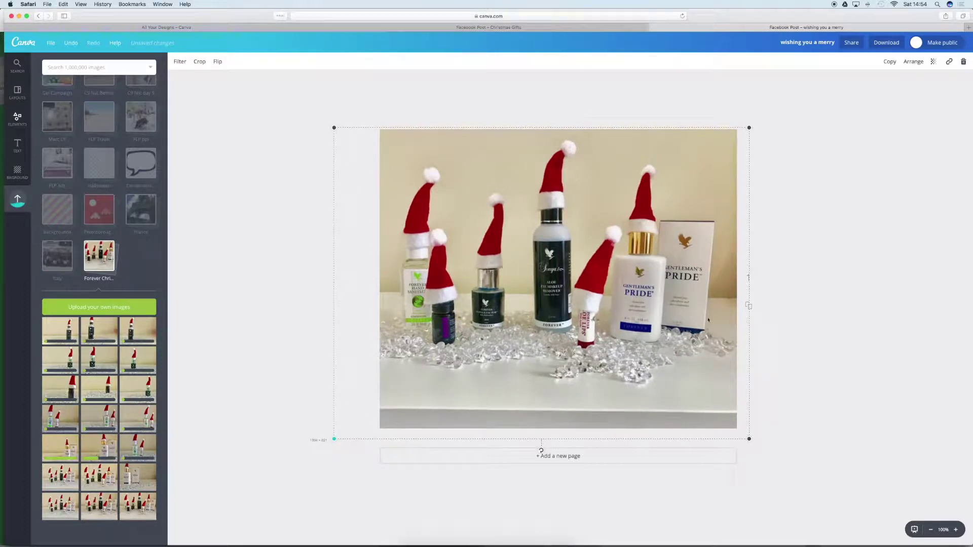
click(852, 321)
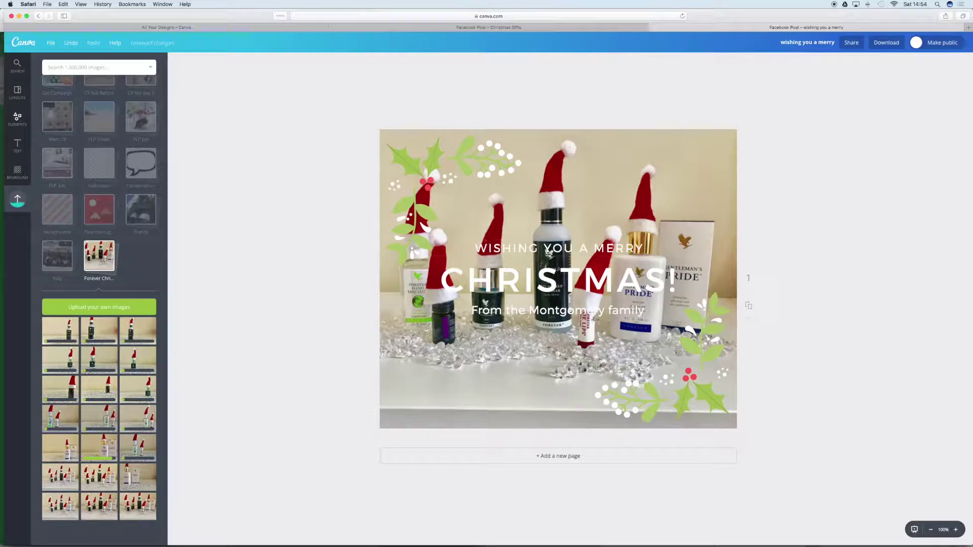
click(581, 316)
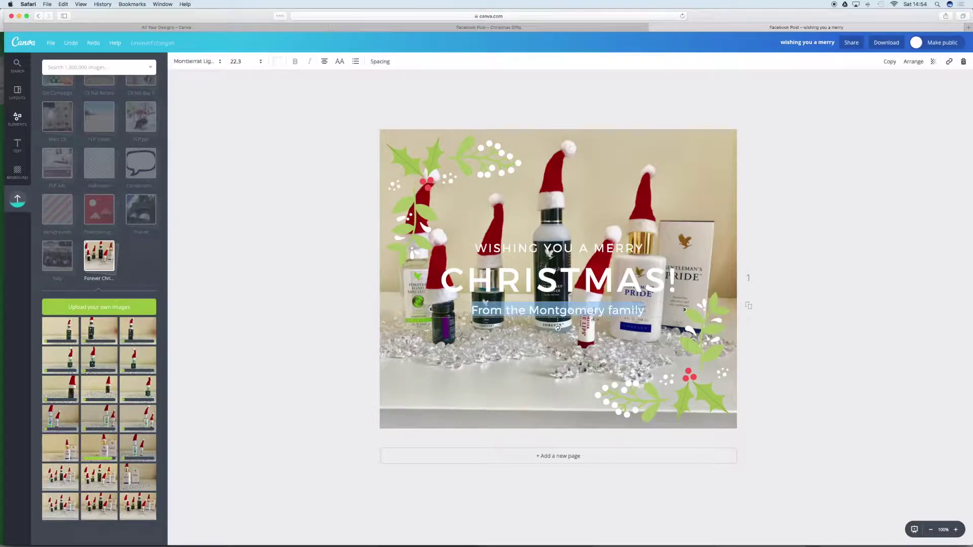
text(from)
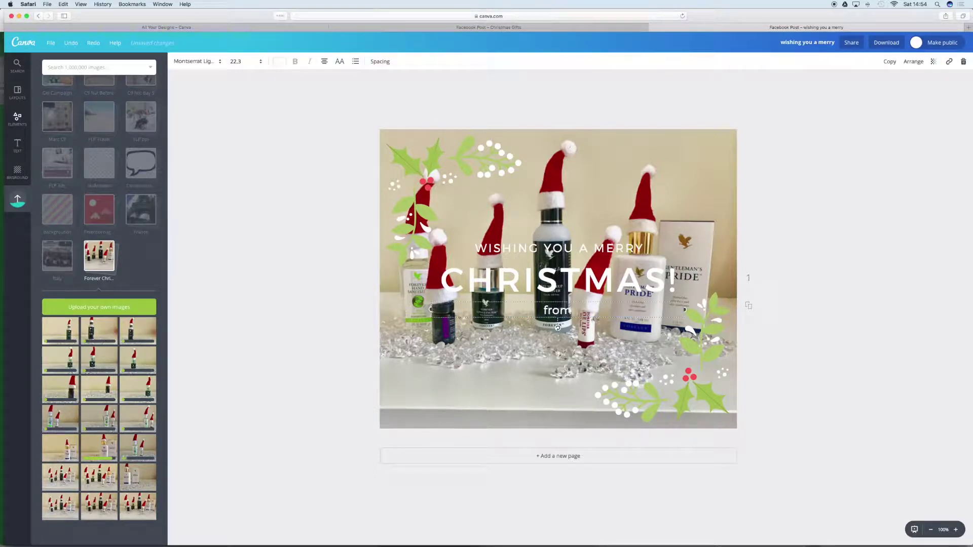
text( Natasha at)
text(https://www.facebook.com/AloeVeraPeterborough/)
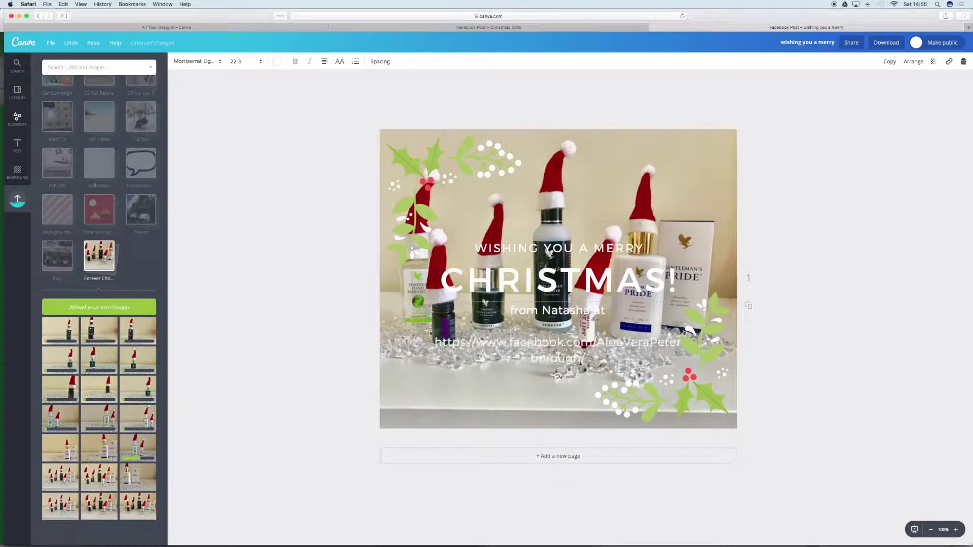
click(472, 343)
key(BackSpace)
key(BackSpace)
key(BackSpace)
key(BackSpace)
key(BackSpace)
key(BackSpace)
key(BackSpace)
key(BackSpace)
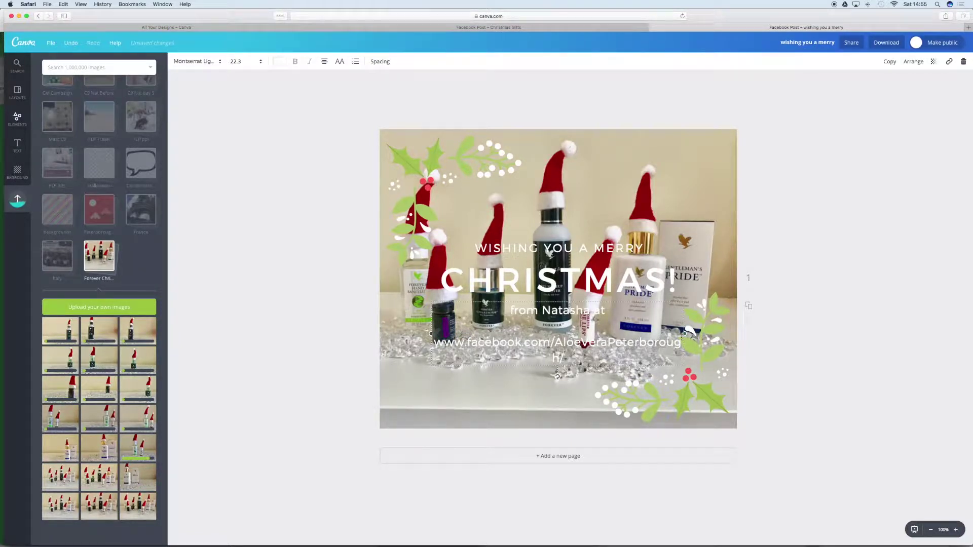
drag(684, 334, 701, 330)
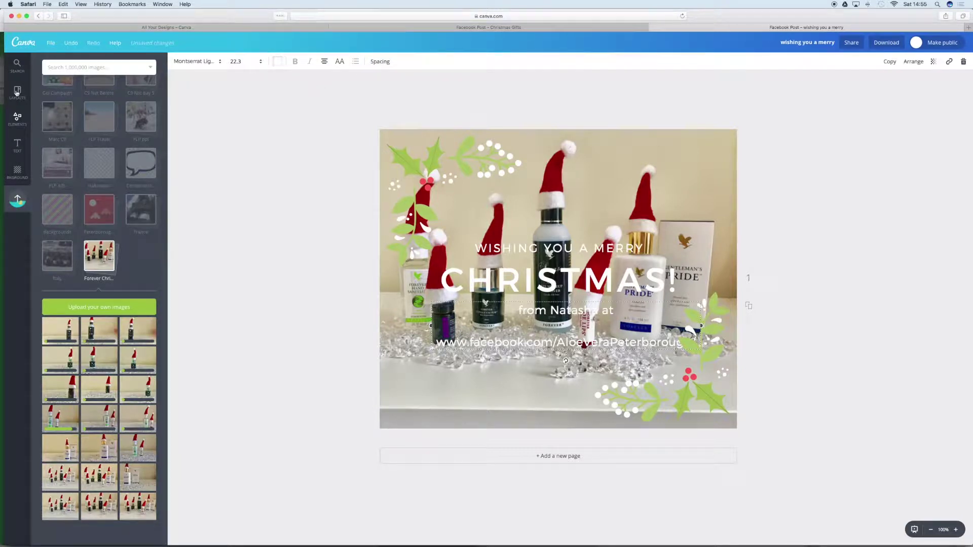
Add a rounded square from the Shapes elements to the design
click(17, 93)
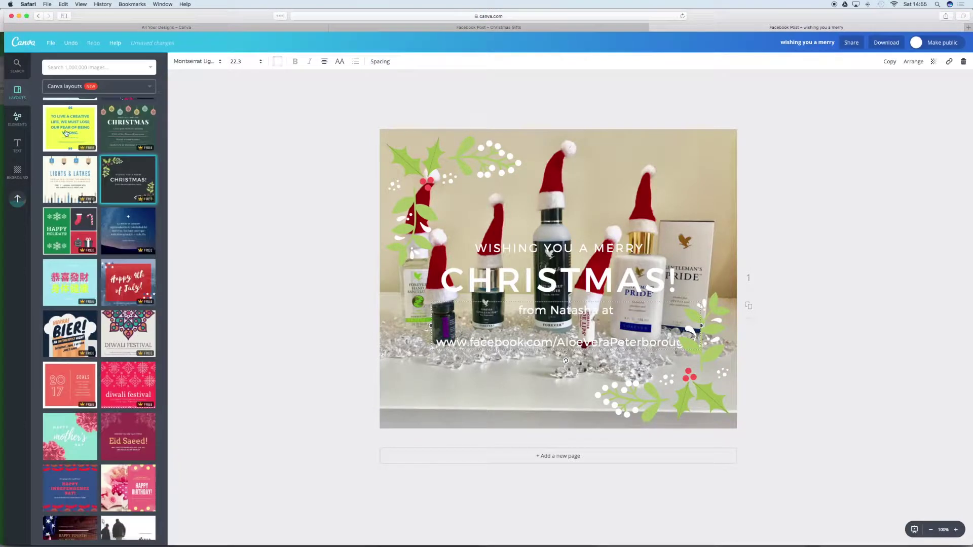
click(17, 119)
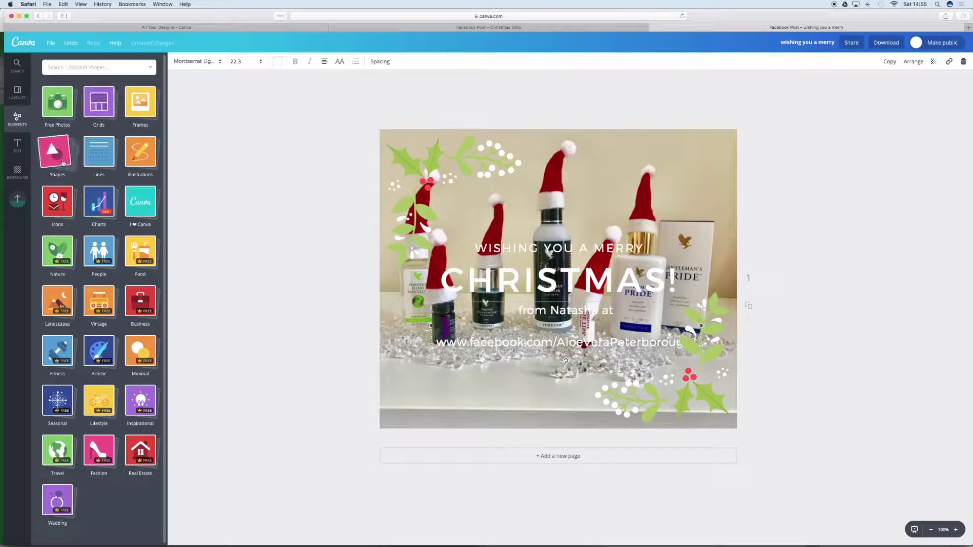
click(63, 163)
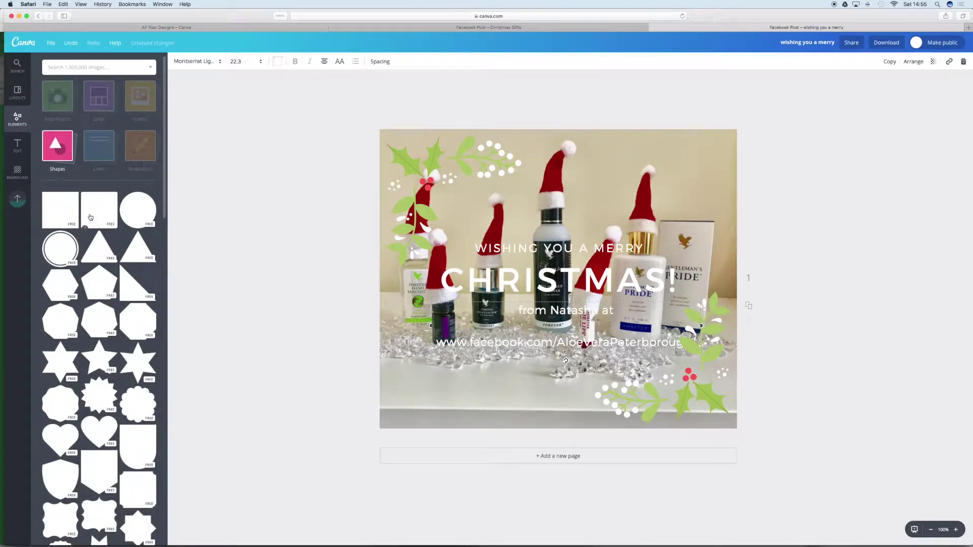
click(90, 217)
click(559, 360)
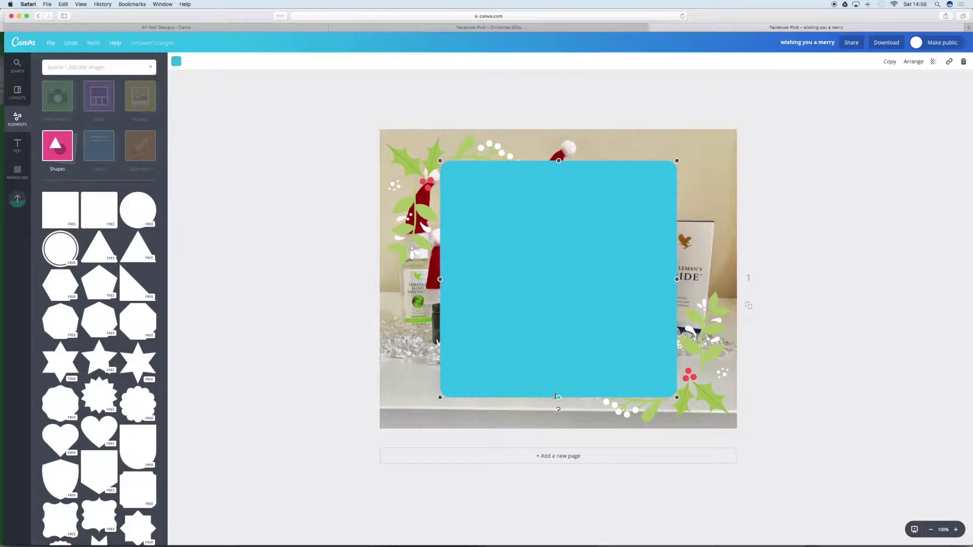
Flatten the rounded square into a wide bar and place it over the Facebook address
drag(557, 398, 558, 318)
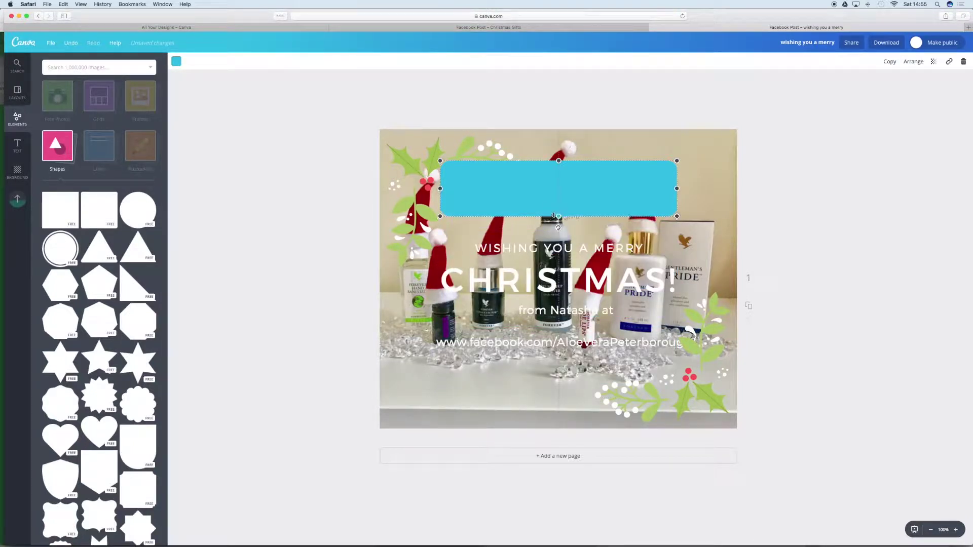
drag(565, 200, 552, 368)
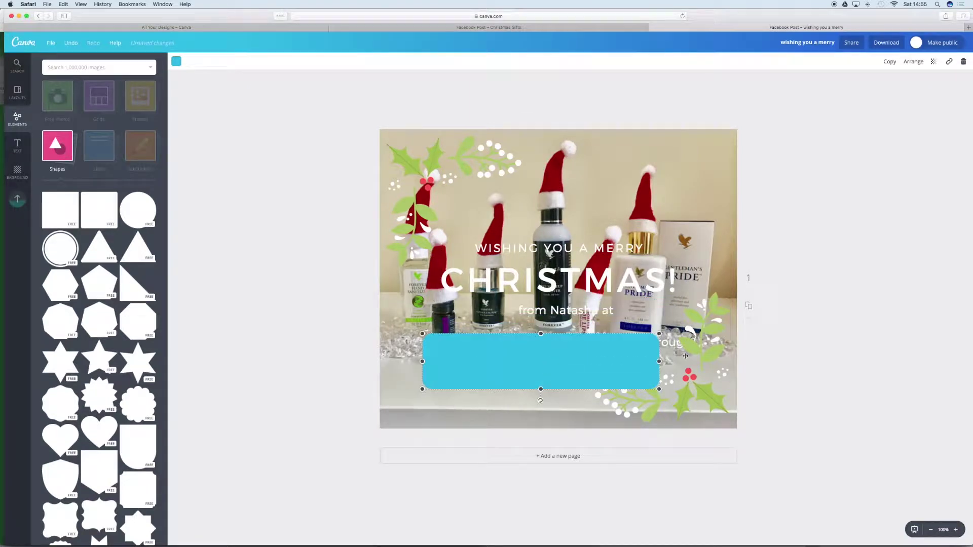
drag(659, 361, 686, 352)
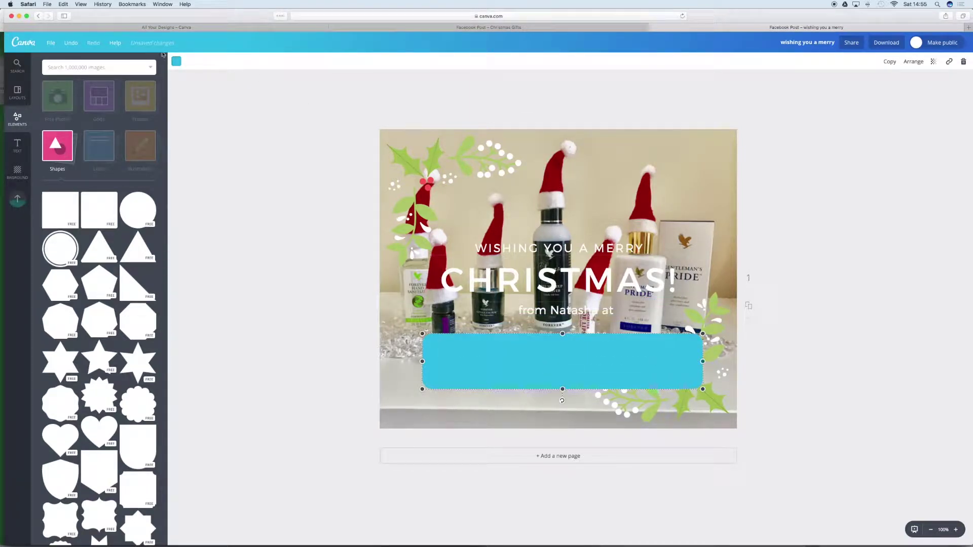
Colour the rounded bar light green from the document colours and reduce its height
click(176, 60)
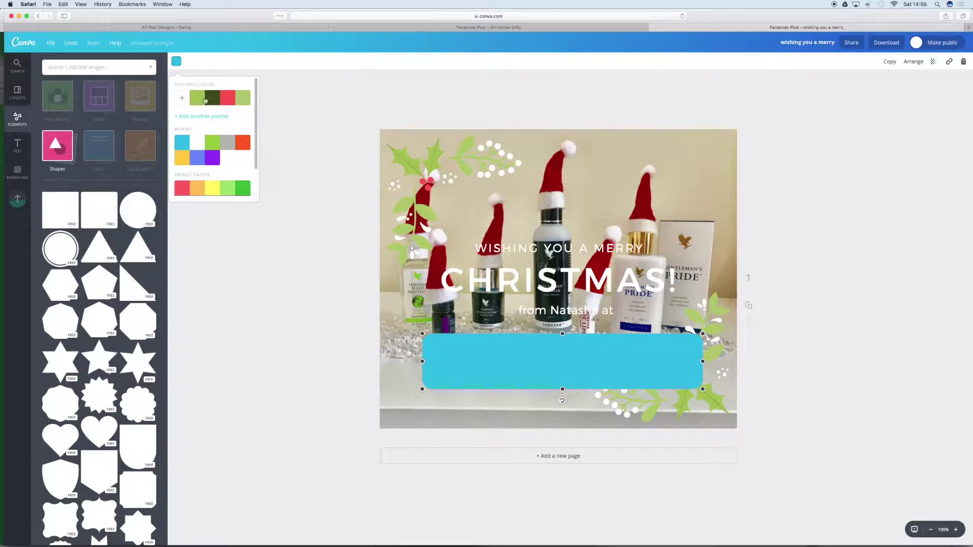
click(198, 102)
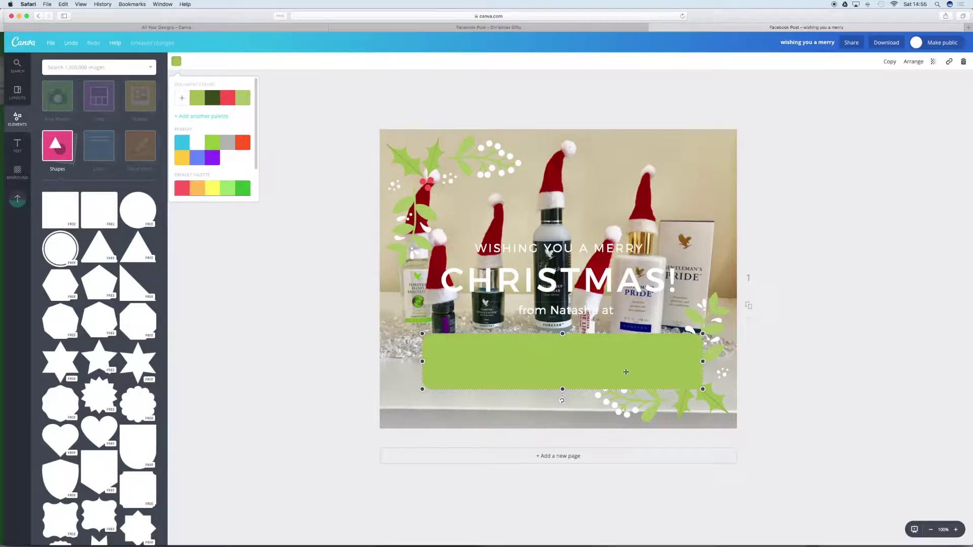
drag(562, 388, 562, 365)
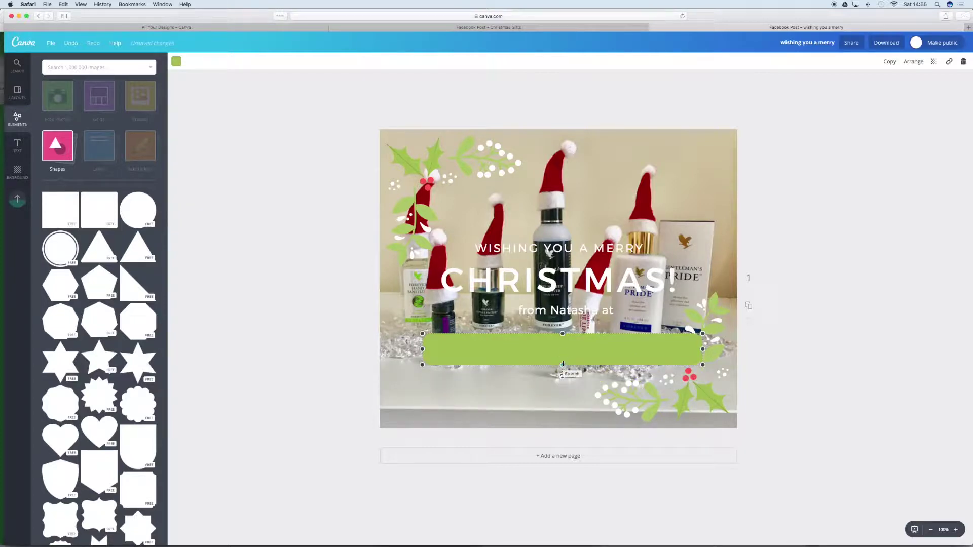
Send the green bar behind the Facebook address and trim its width and height slightly
click(915, 63)
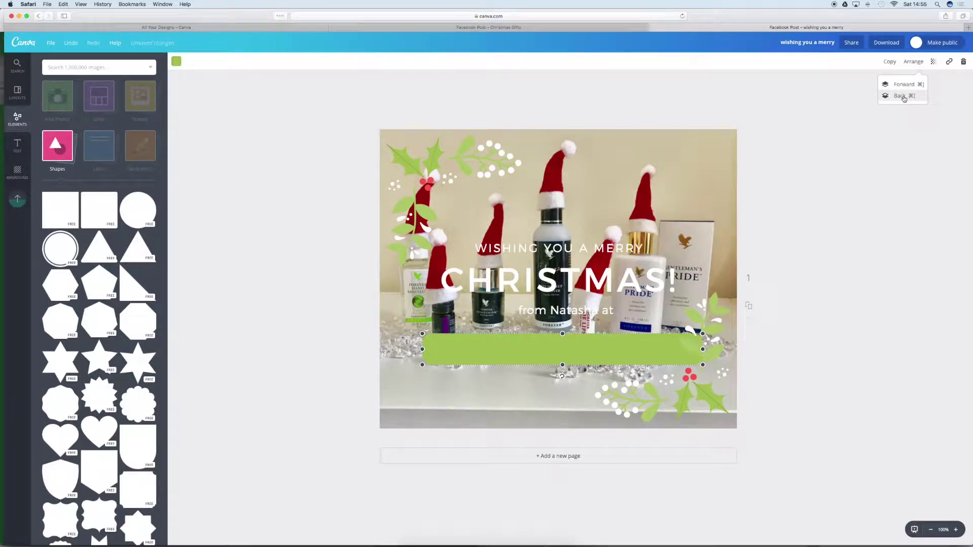
drag(702, 350, 700, 349)
click(917, 65)
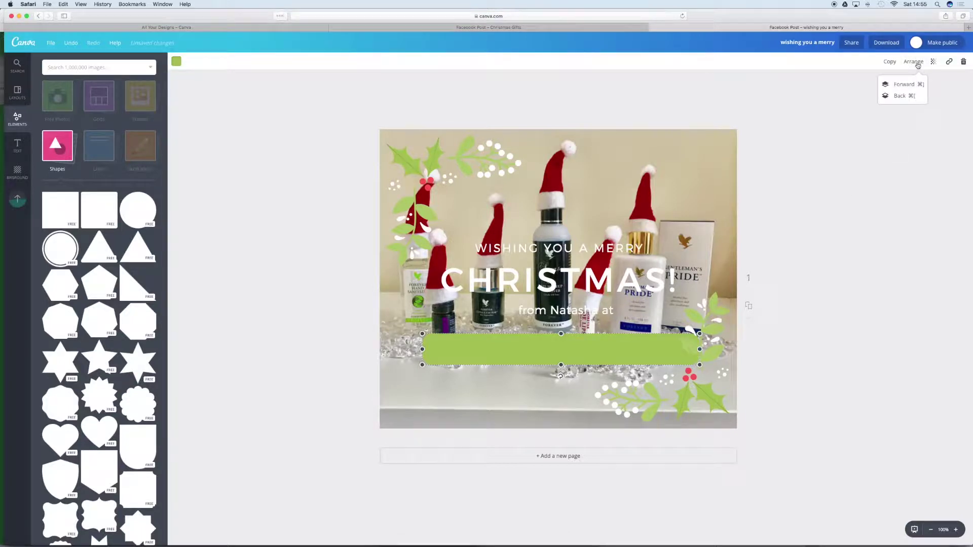
click(903, 96)
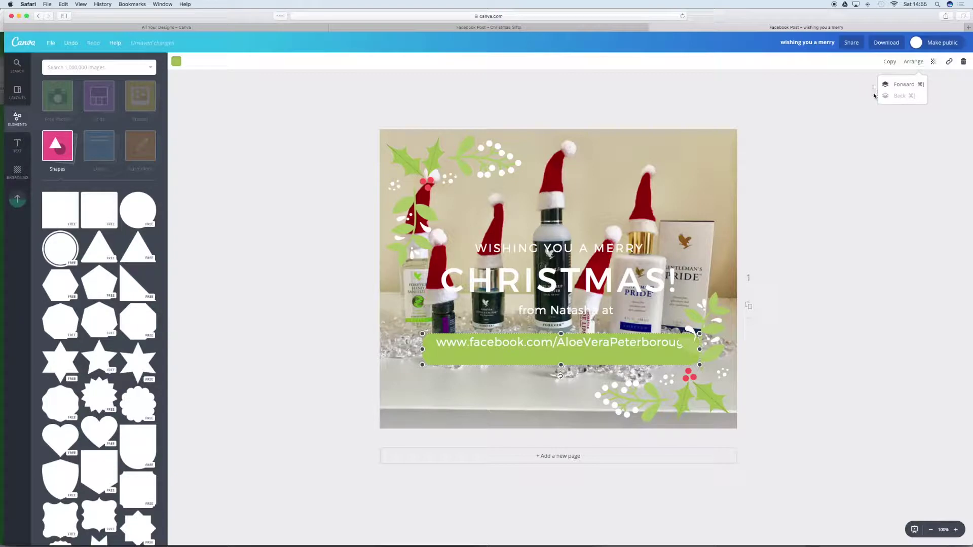
click(561, 352)
drag(561, 352, 561, 347)
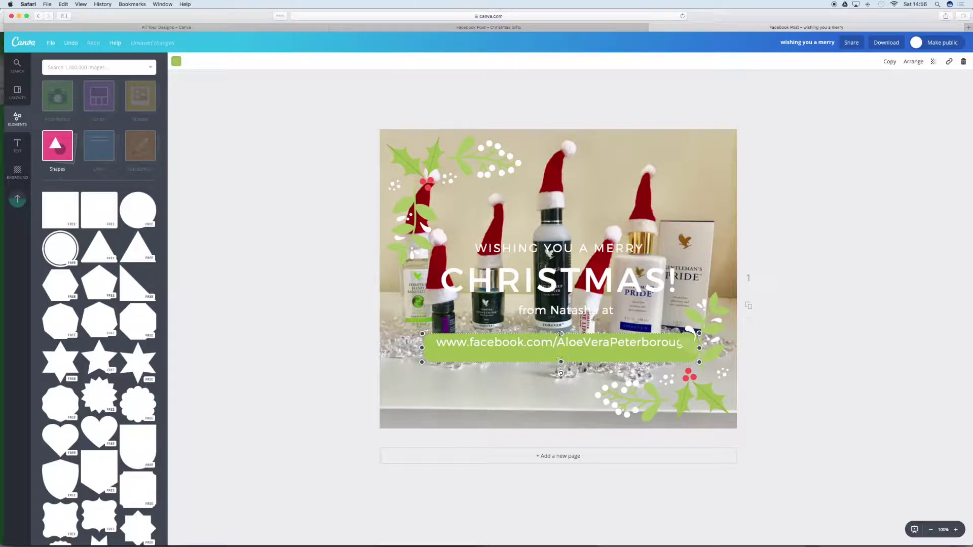
Delete the blank line between the signature and the Facebook address, and move the text block down onto the green bar
click(560, 310)
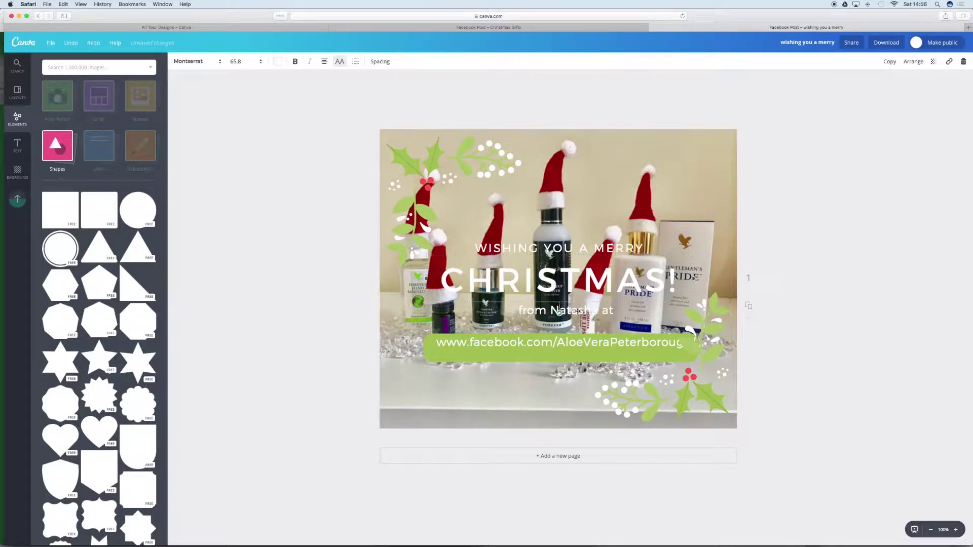
click(576, 341)
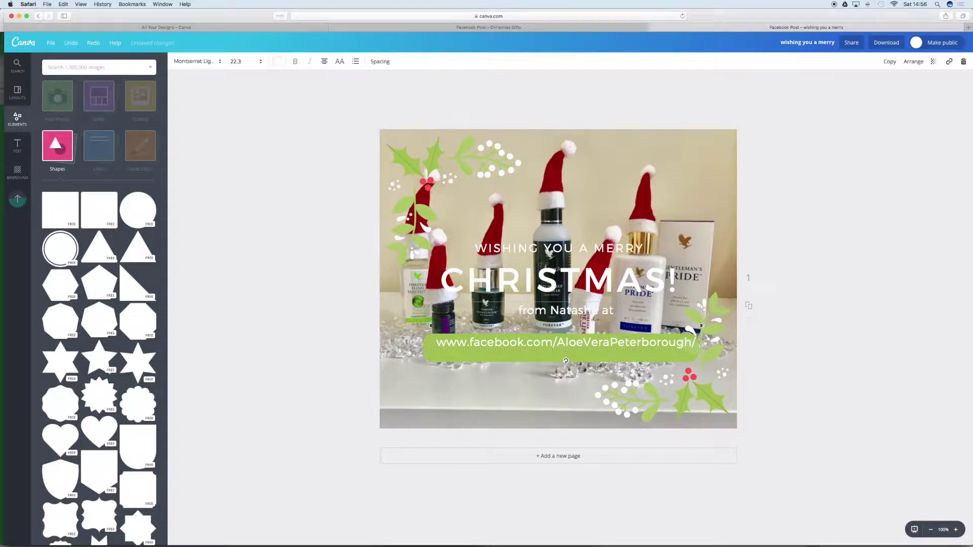
key(BackSpace)
click(581, 349)
click(585, 307)
drag(585, 305, 576, 328)
Set the line height of the signature and Facebook address text to 1.11
drag(512, 342, 690, 360)
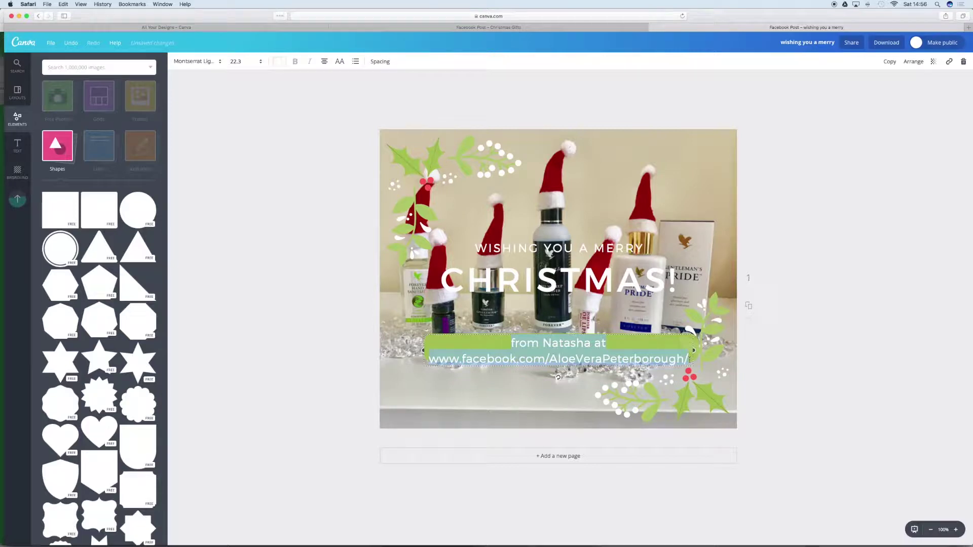
click(380, 61)
drag(434, 98, 428, 100)
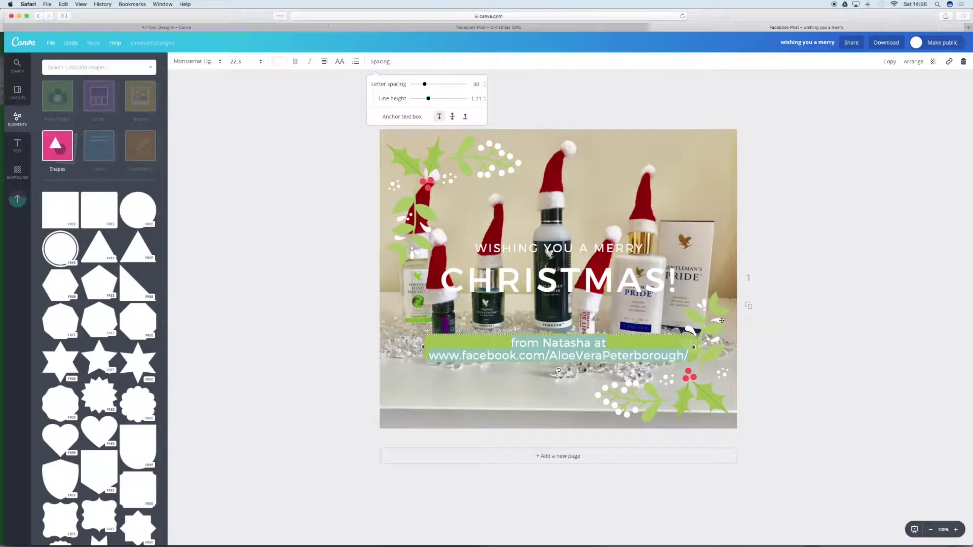
click(893, 348)
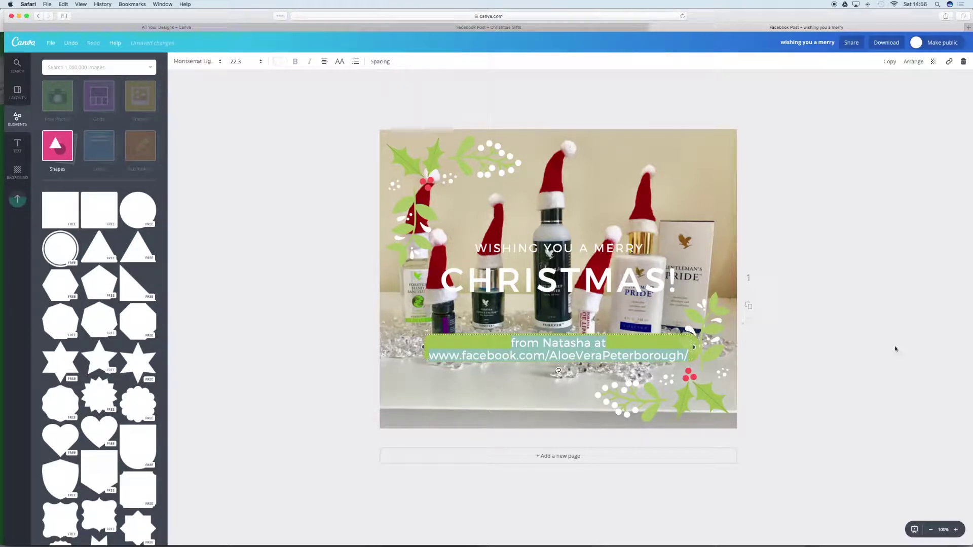
click(525, 273)
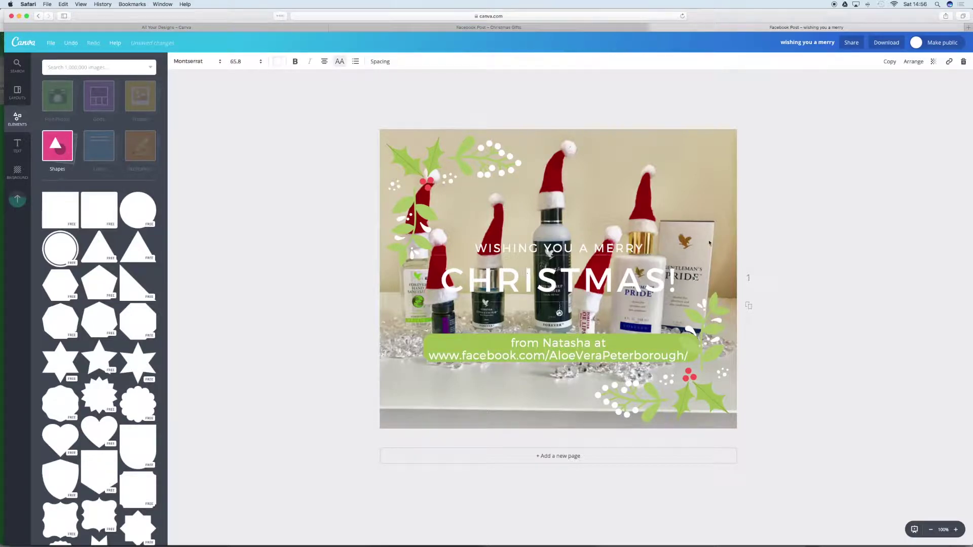
Duplicate the finished Merry Christmas greeting page
click(789, 438)
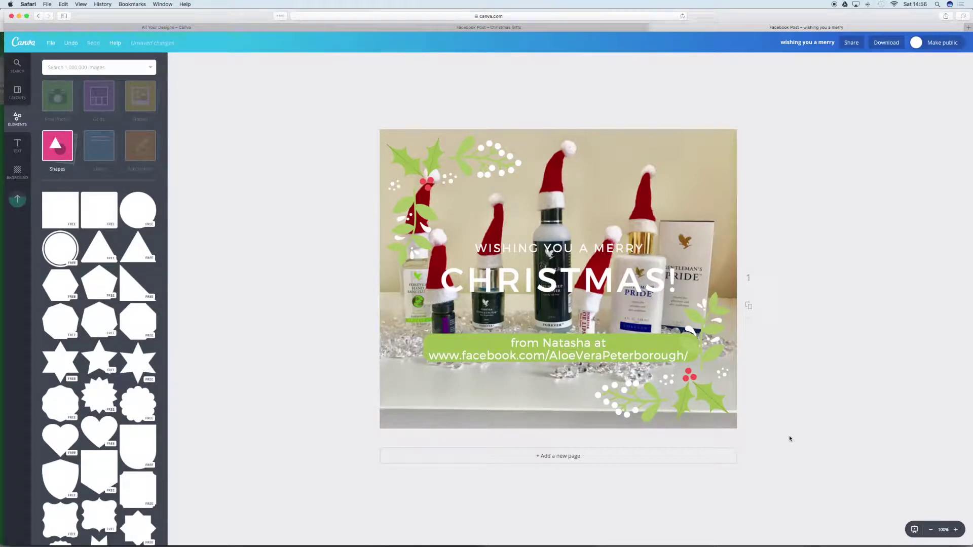
click(749, 306)
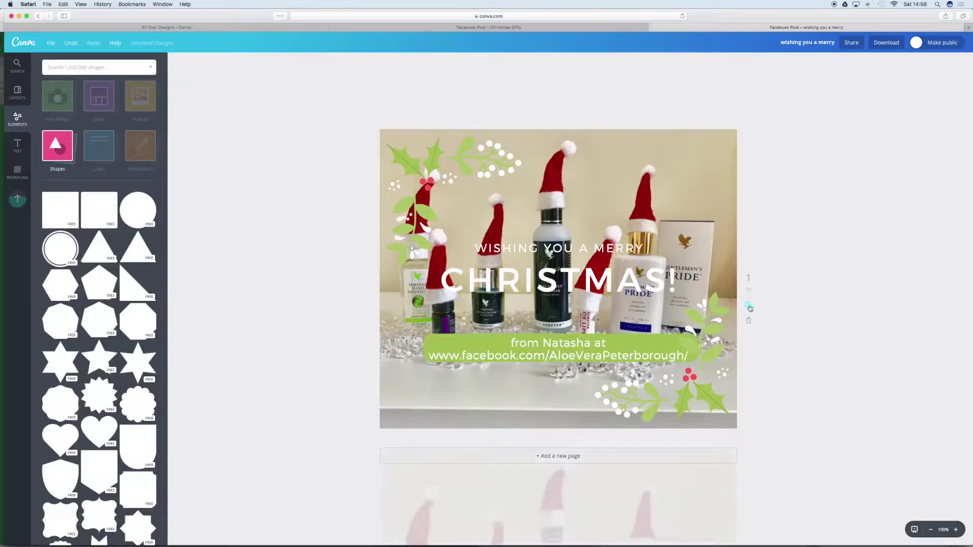
scroll(861, 431, down, 2)
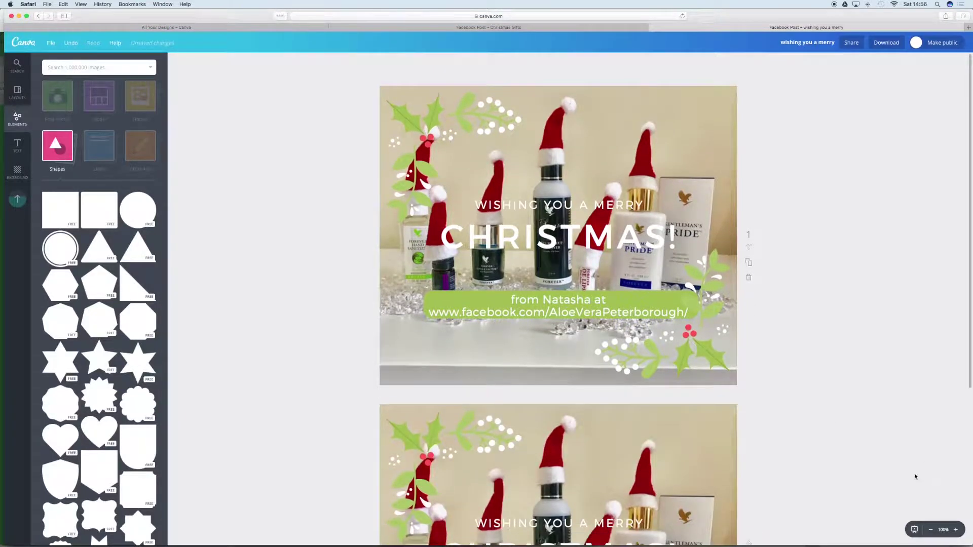
Enlarge the first page's background photo, shift it up and to the left, and duplicate the page
click(699, 365)
scroll(460, 370, down, 4)
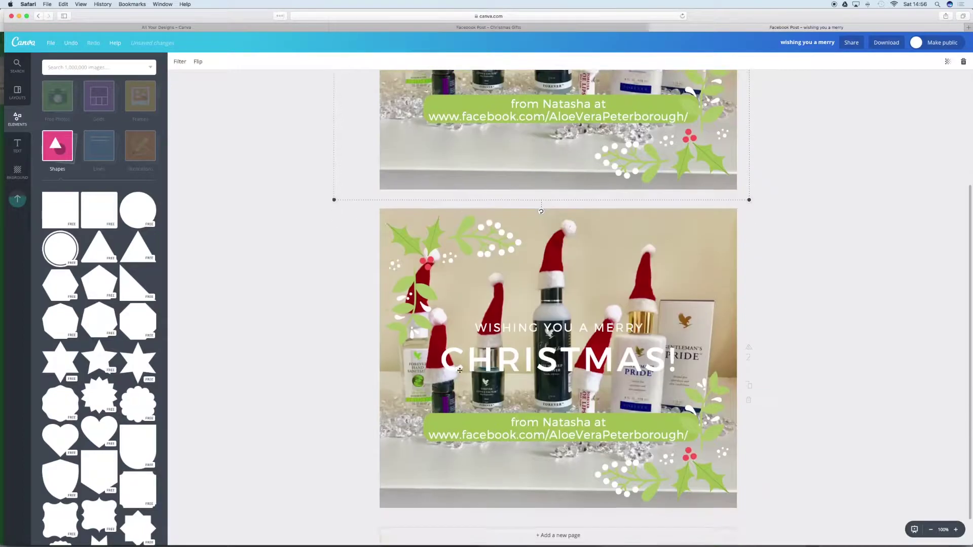
scroll(701, 318, up, 5)
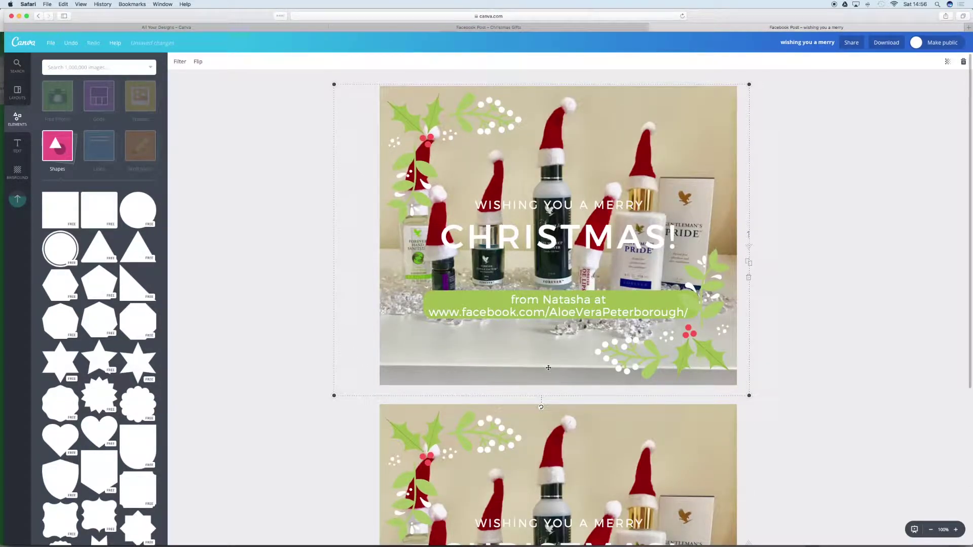
drag(749, 395, 800, 446)
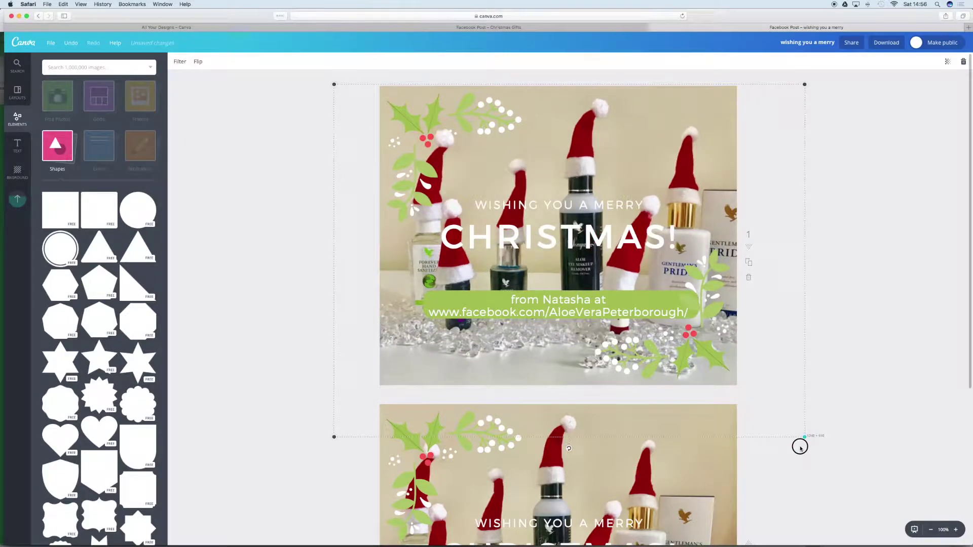
drag(471, 167, 463, 162)
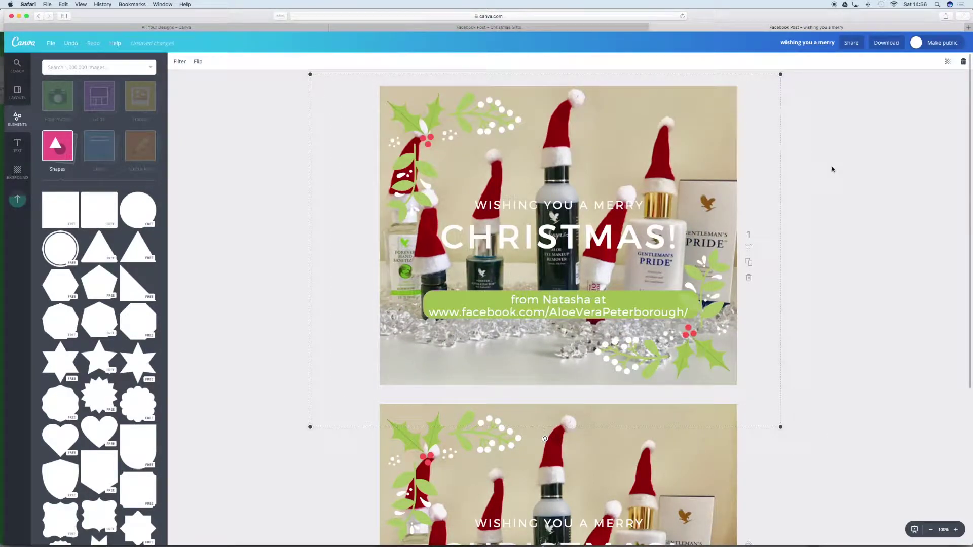
click(832, 169)
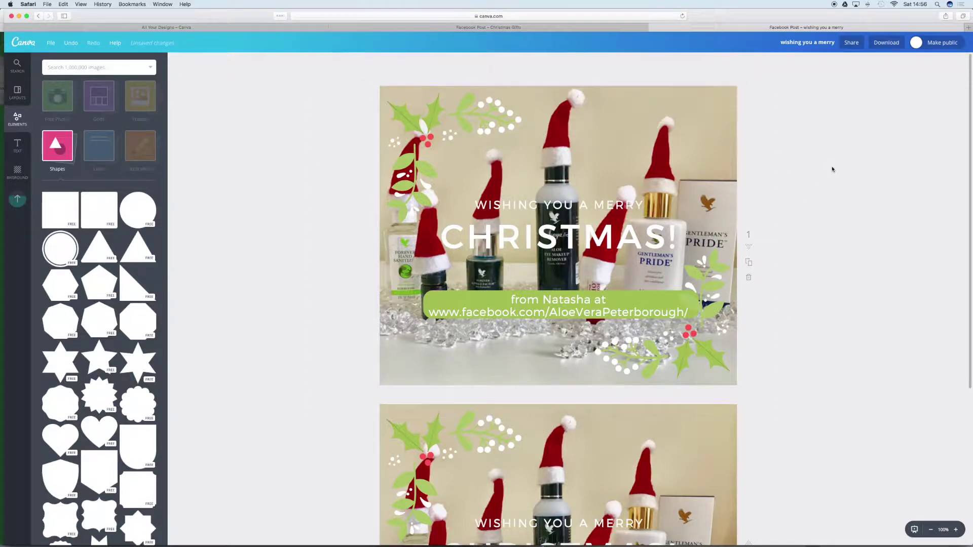
click(750, 263)
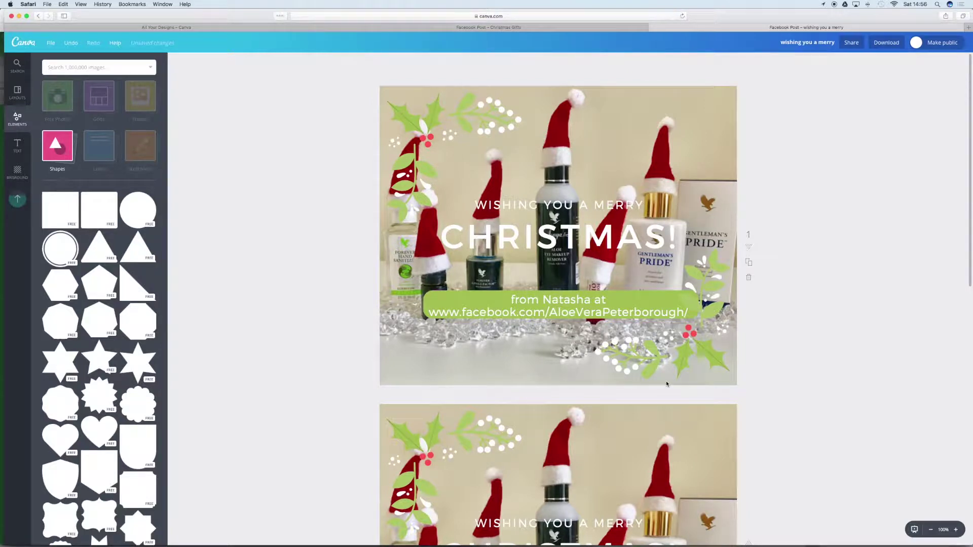
double_click(538, 201)
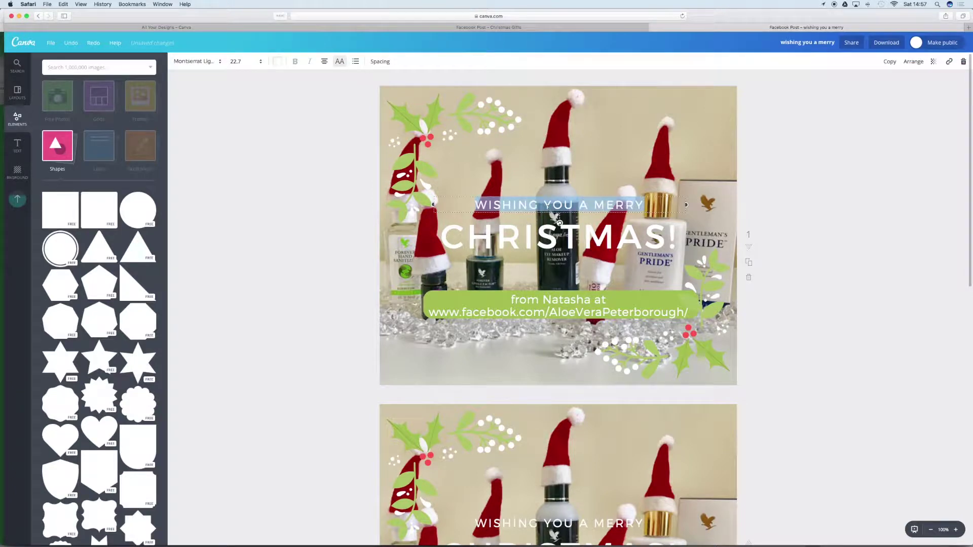
text(CHRI)
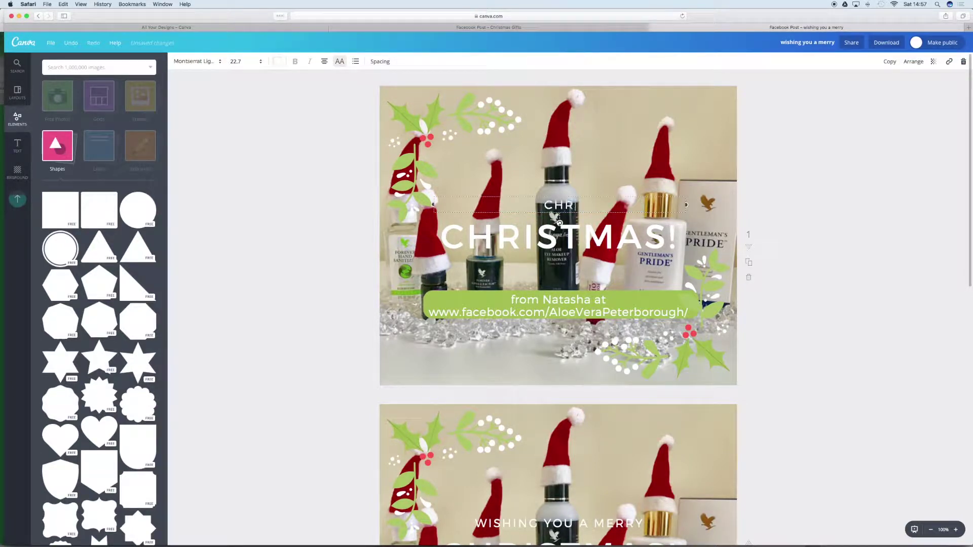
text(STMAS GIFTS)
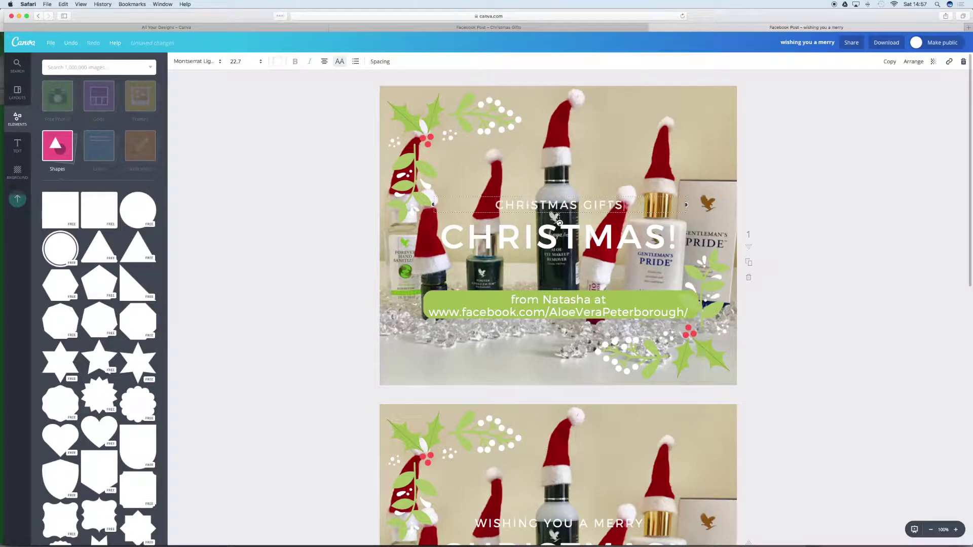
Replace the small line above the first page's main heading with "FOREVER GIFTS WI"
key(super+a)
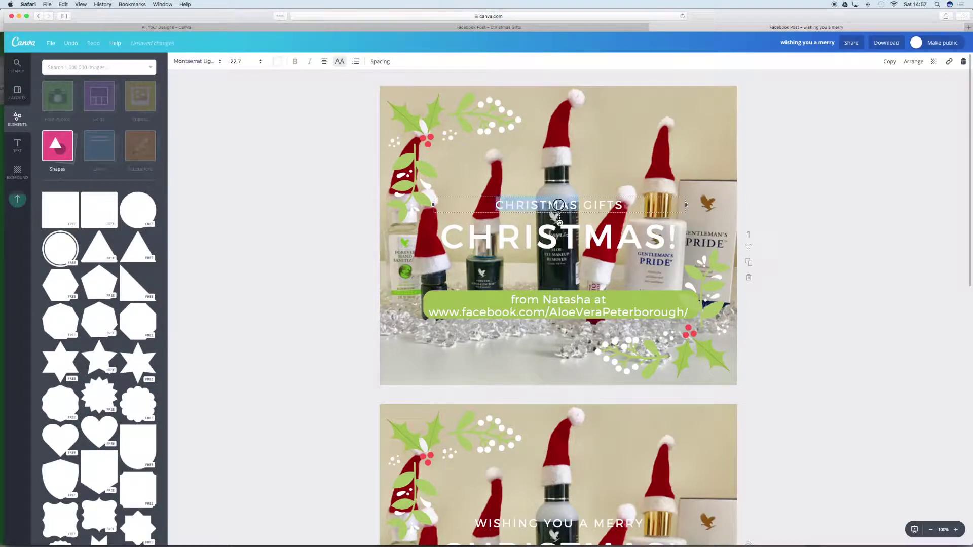
text(FOR)
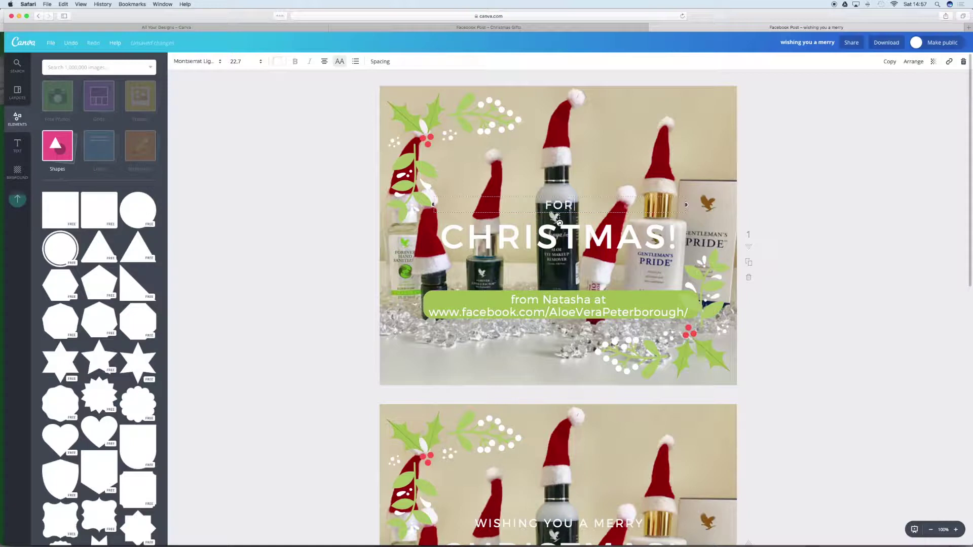
text(EVER GIFTS WI)
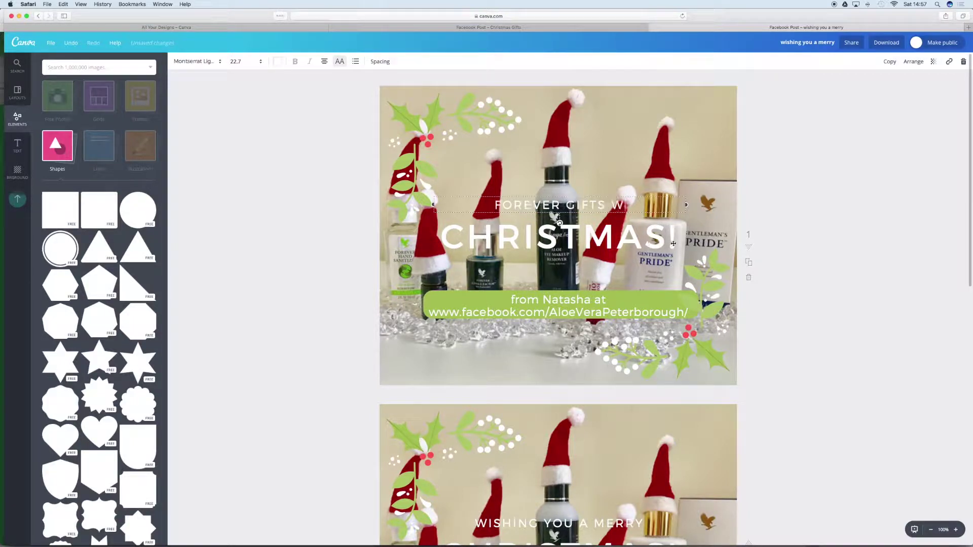
Change the first page's large "CHRISTMAS!" heading to read "CHRISTMAS TWIST!"
click(664, 235)
text(TH)
click(569, 272)
text(A)
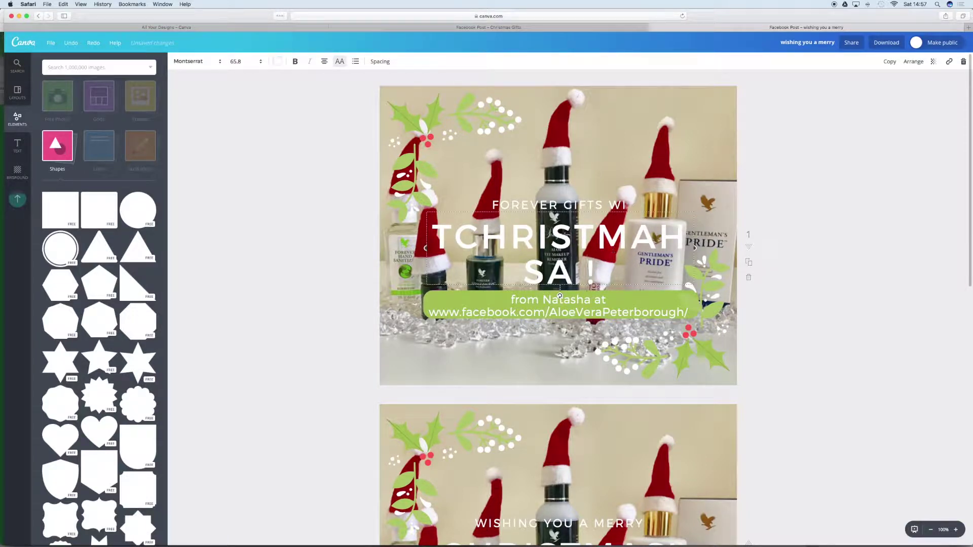
key(shift+Left)
key(shift+Left)
key(shift+Left)
key(shift+Left)
key(shift+Left)
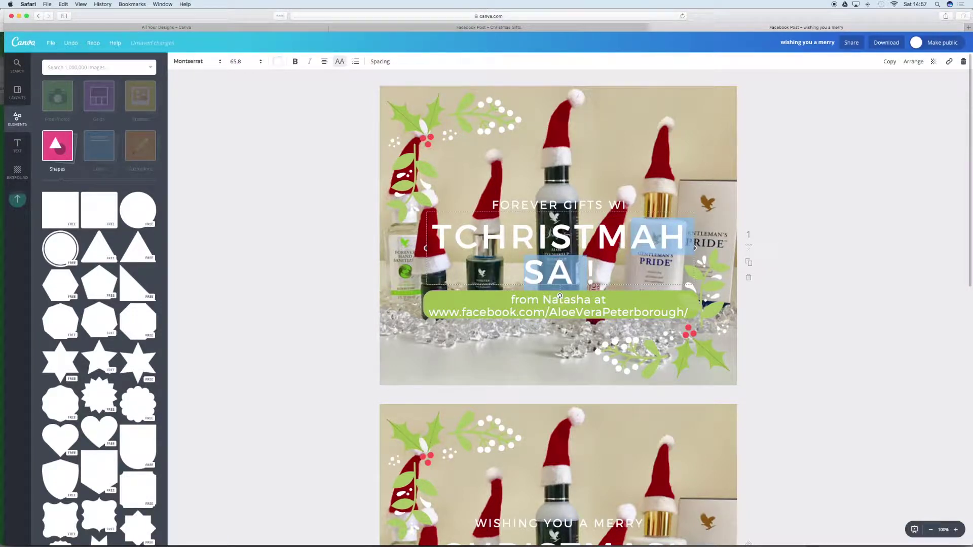
text(S TWIST)
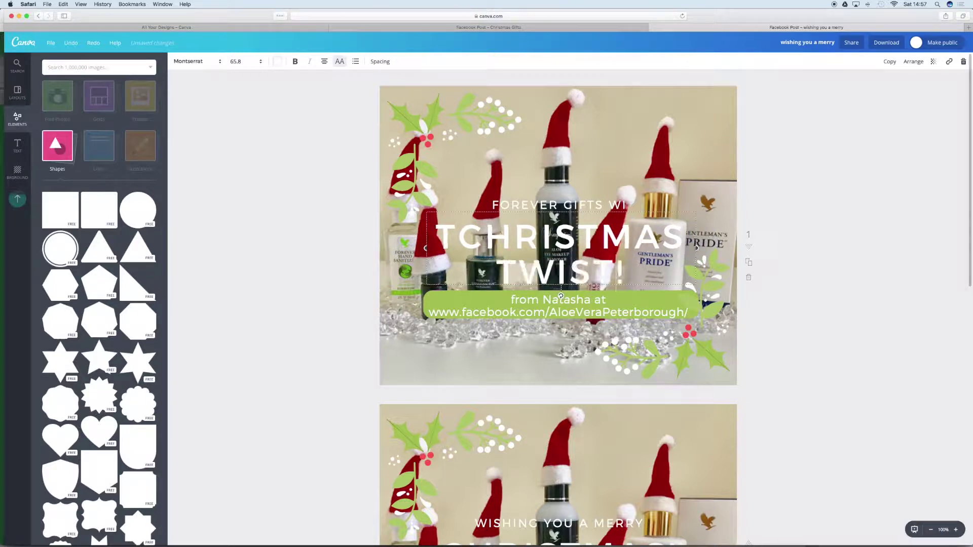
click(458, 235)
key(BackSpace)
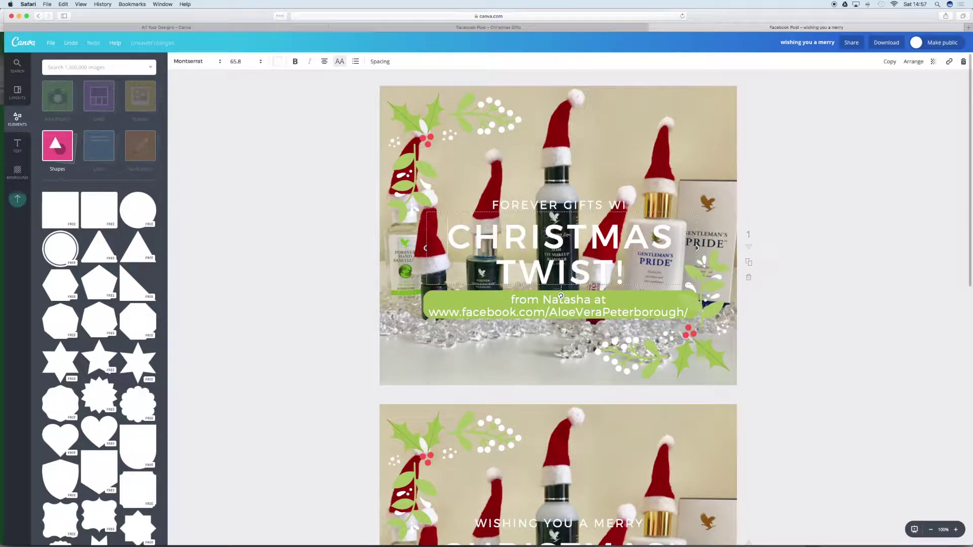
Complete the small line above the heading so it reads "FOREVER GIFTS WITH"
click(643, 274)
click(619, 205)
text(TH)
key(alt+shift+Left)
key(alt+shift+Left)
key(alt+shift+Left)
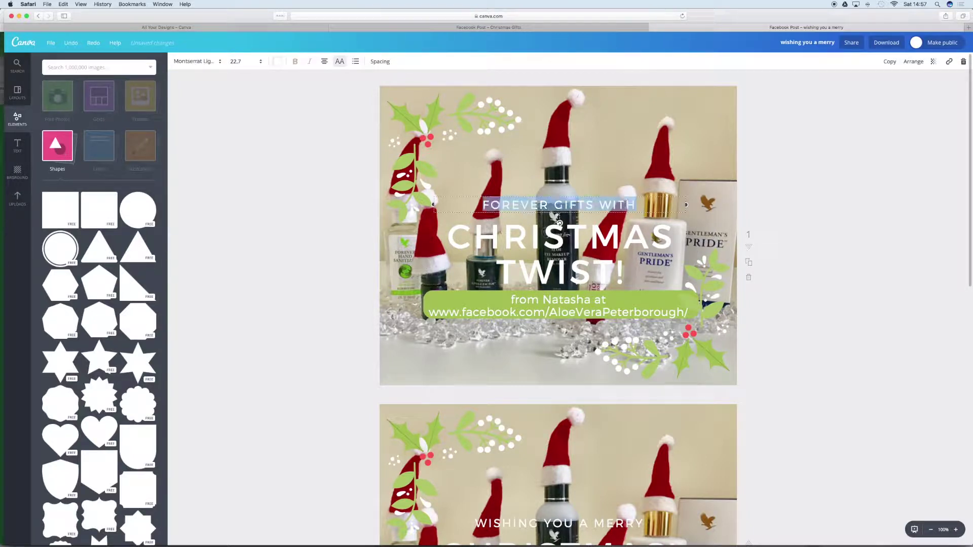
click(479, 299)
click(514, 217)
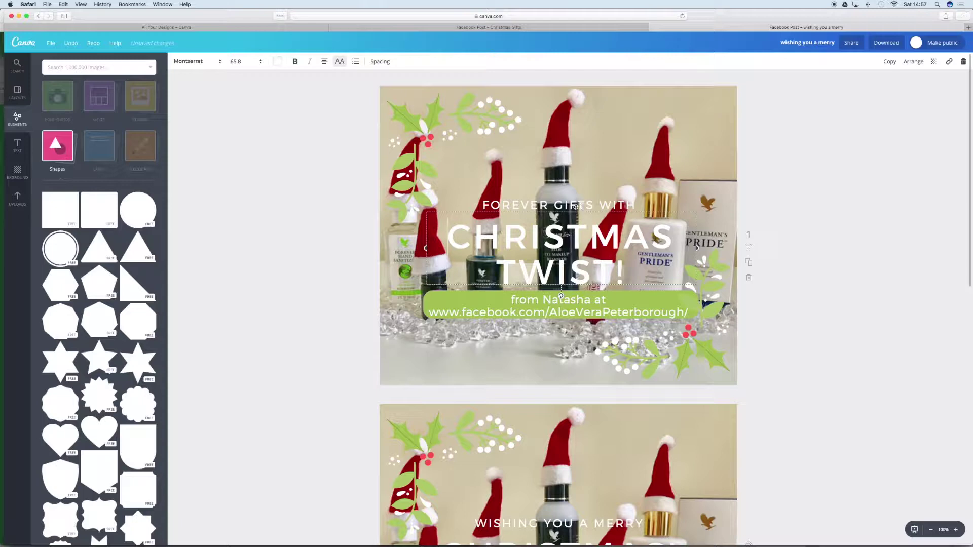
click(775, 206)
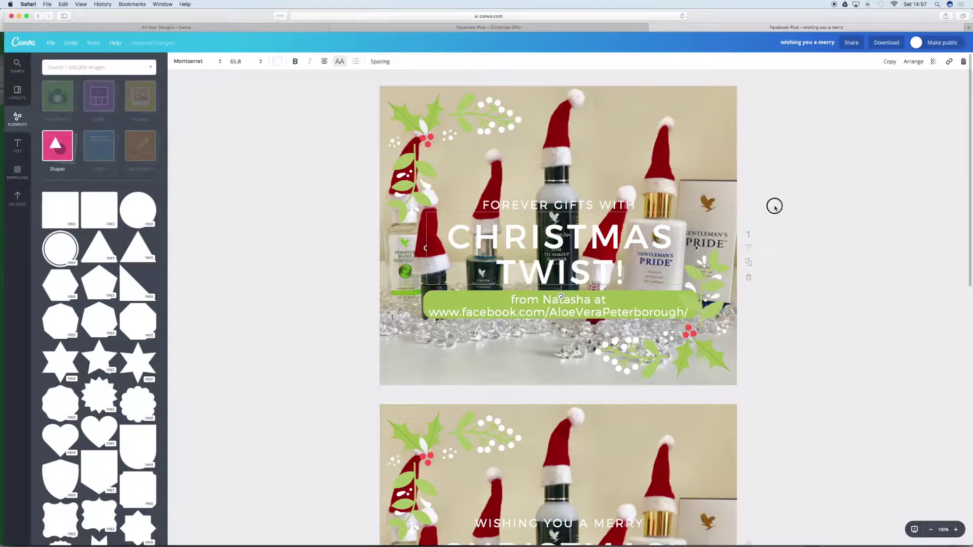
Set the "FOREVER GIFTS WITH" line to font size 28 and the Montserrat font
click(521, 204)
click(263, 61)
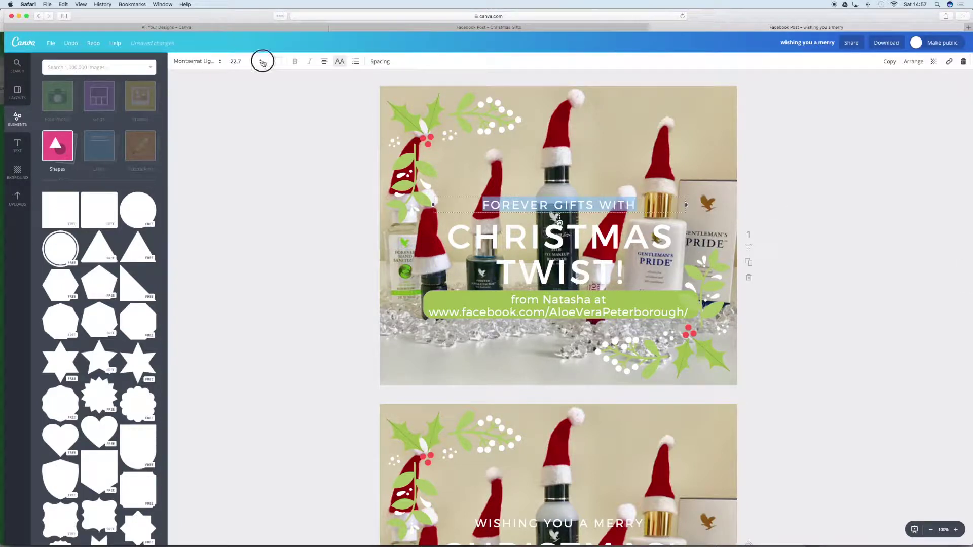
click(239, 189)
click(296, 61)
click(216, 63)
click(207, 95)
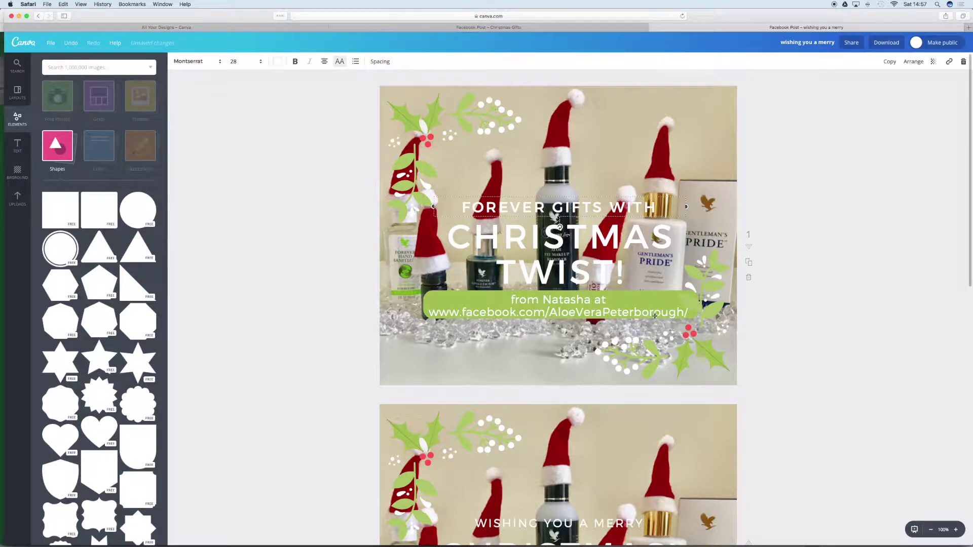
click(817, 322)
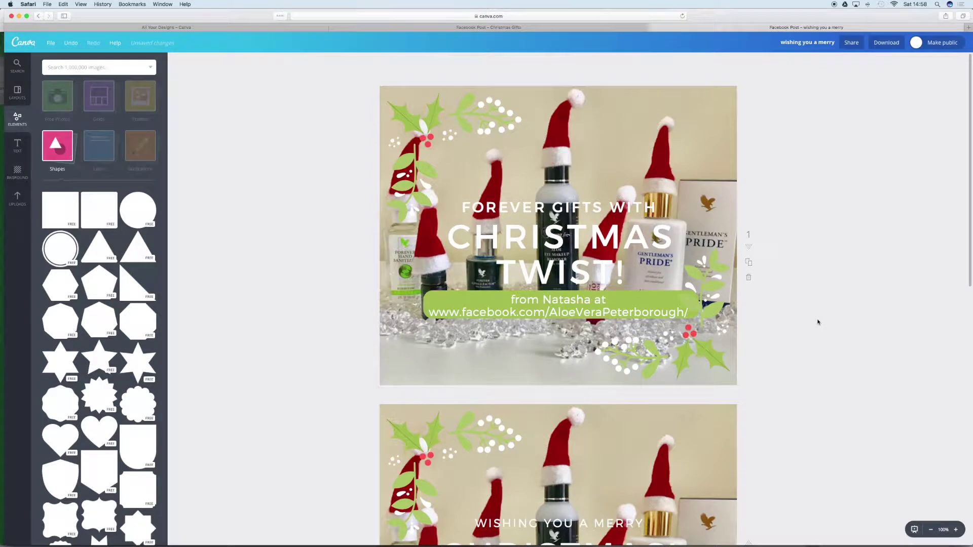
Duplicate the first page and move its "CHRISTMAS TWIST!" heading sideways, partly past the page's right edge
click(748, 264)
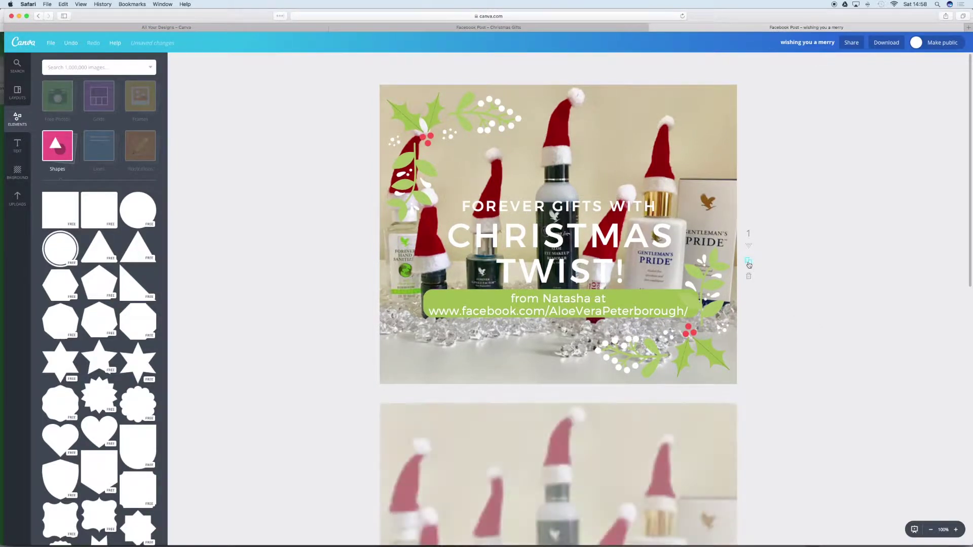
click(511, 206)
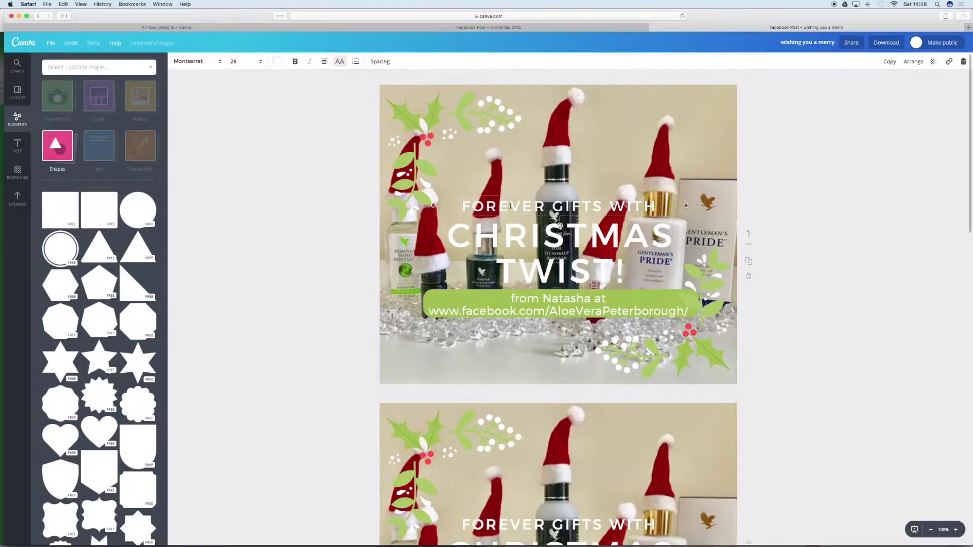
triple_click(637, 204)
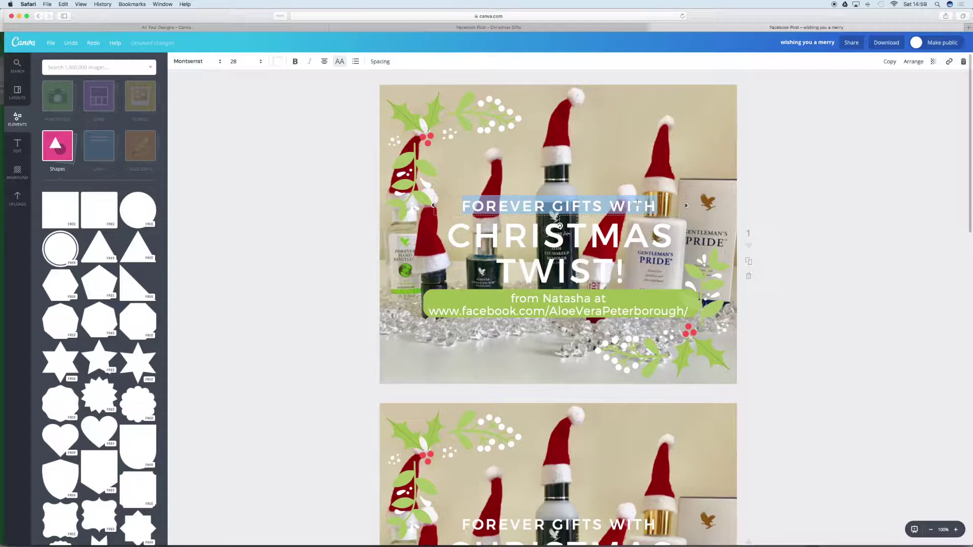
click(631, 224)
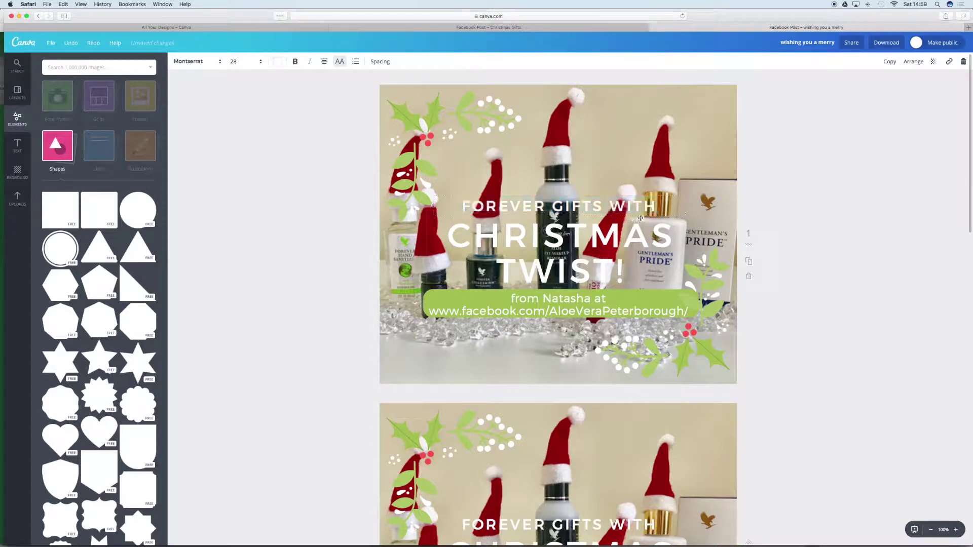
drag(659, 212, 826, 206)
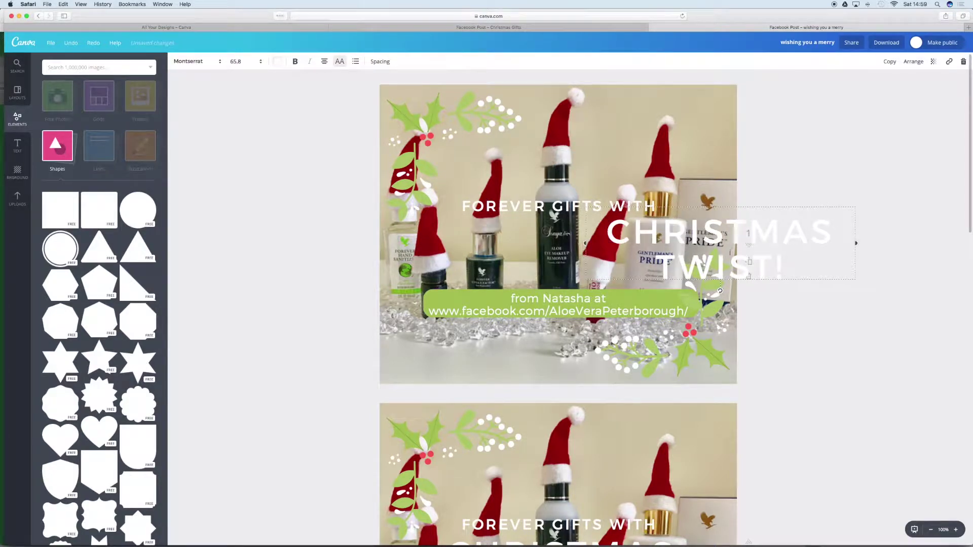
Replace the first page's "FOREVER GIFTS WITH" line with "£9.40" and narrow its text box to fit the price
click(504, 205)
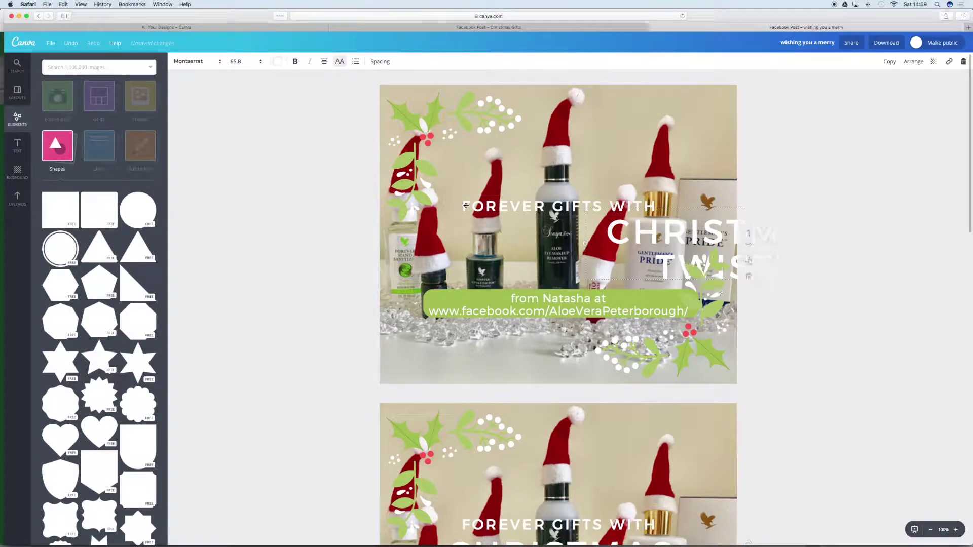
click(504, 205)
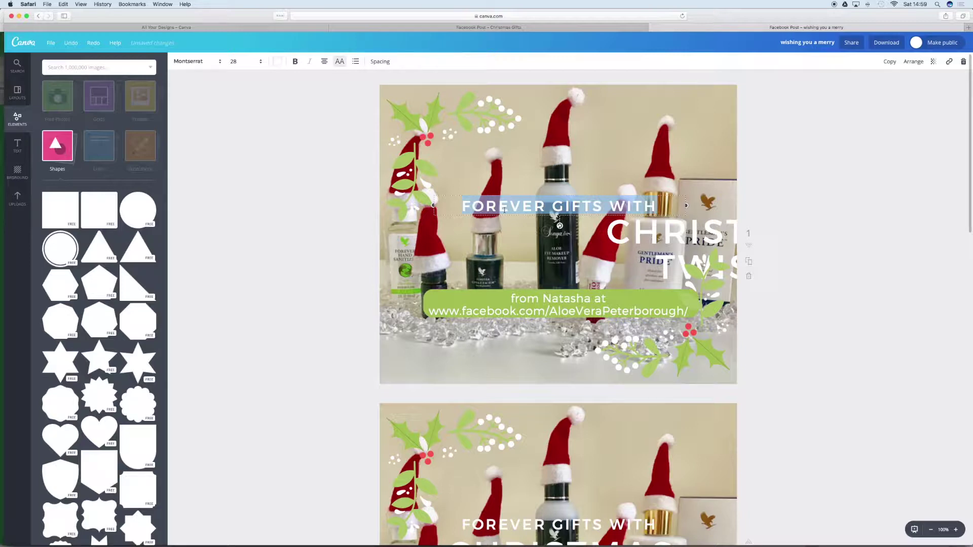
text(£9.40)
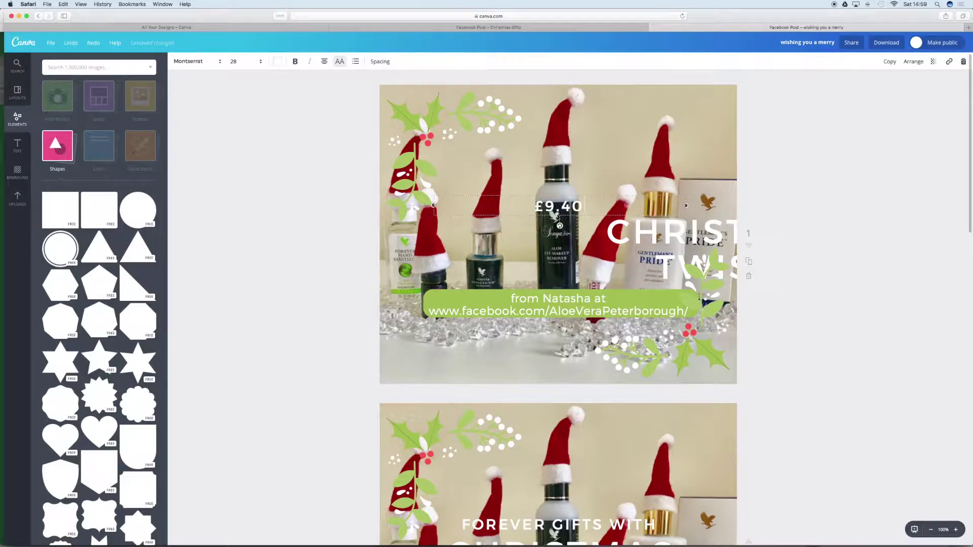
drag(686, 205, 491, 204)
click(457, 201)
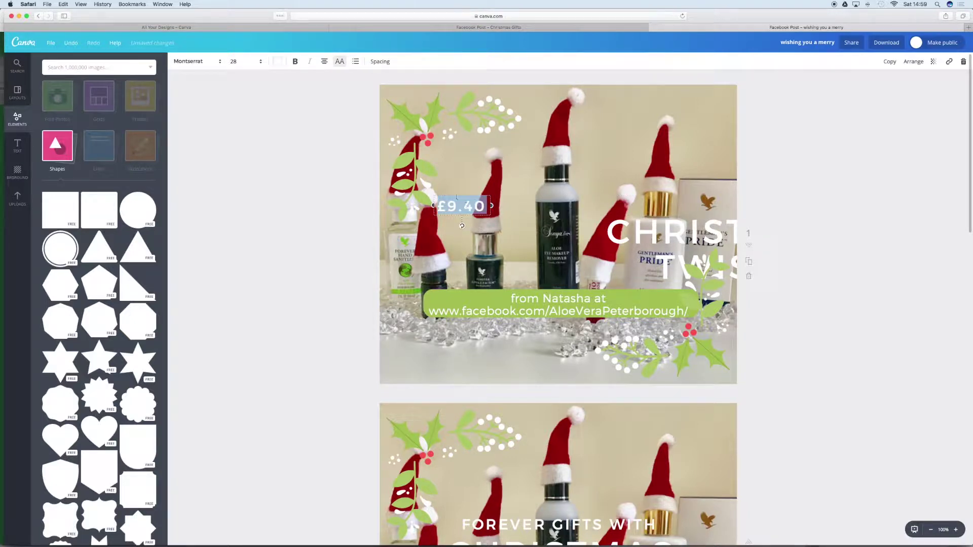
Set the letter spacing of the "£9.40" price text to -40
click(385, 63)
click(425, 85)
drag(424, 85, 420, 84)
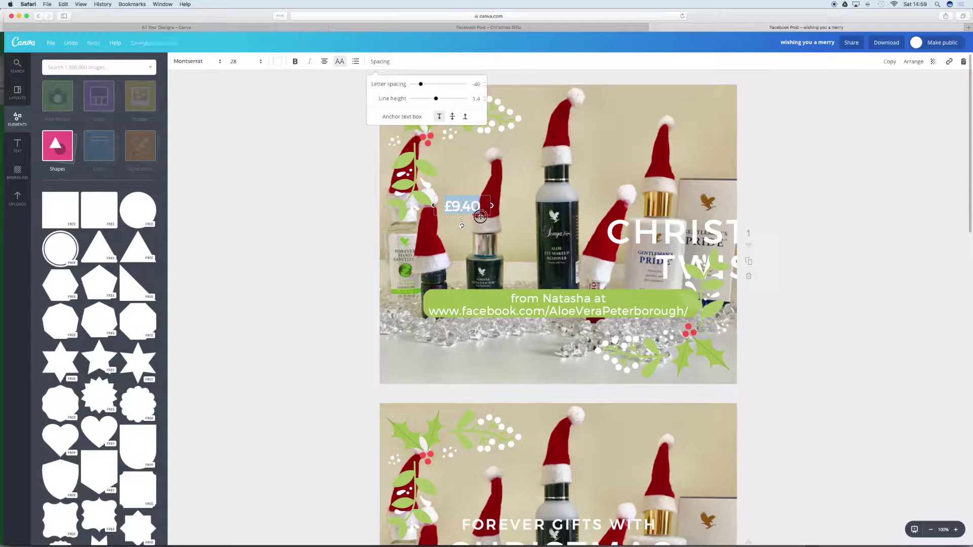
Move the "£9.40" price sideways so it sits above the small dropper bottle
drag(481, 215, 504, 217)
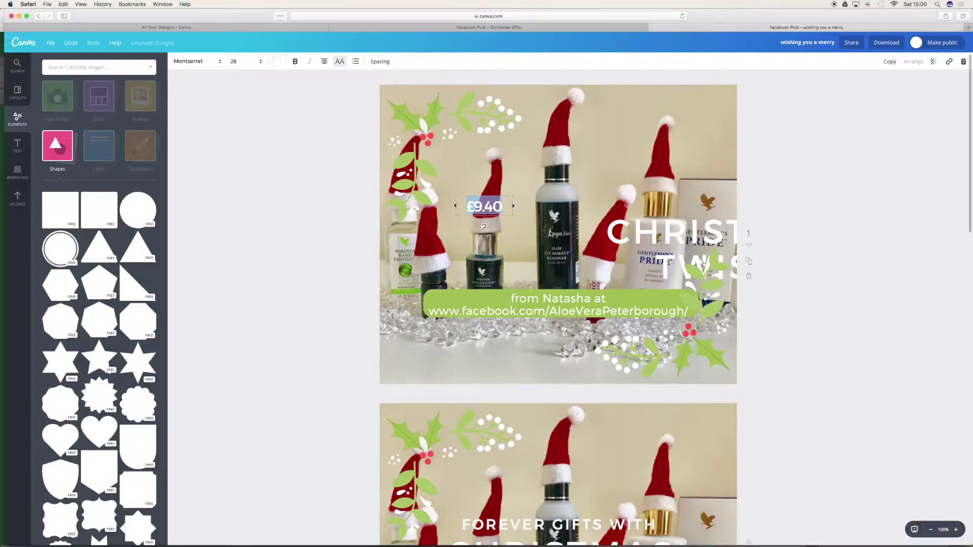
click(551, 244)
click(553, 250)
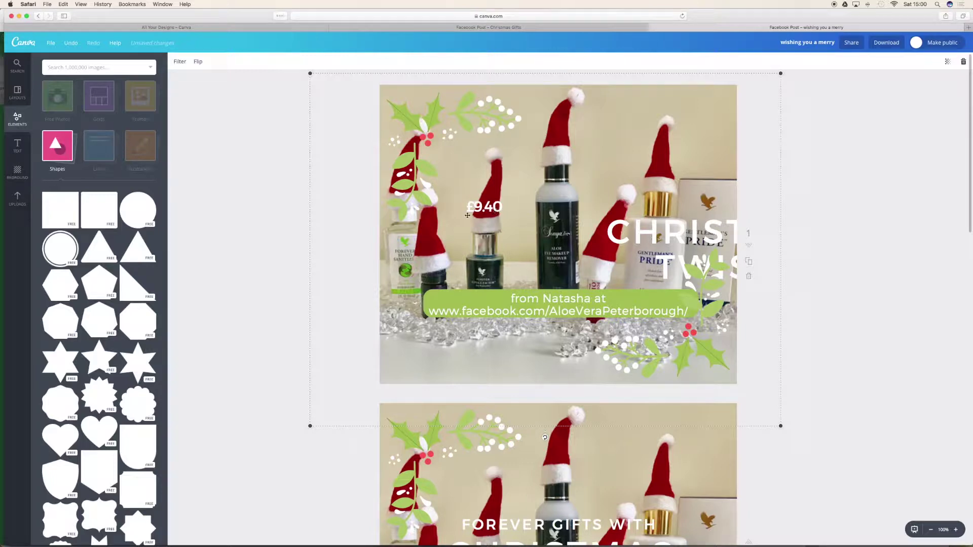
Duplicate the "£9.40" price onto the tall makeup remover bottle and change the original above the dropper bottle to "£28.25"
click(489, 204)
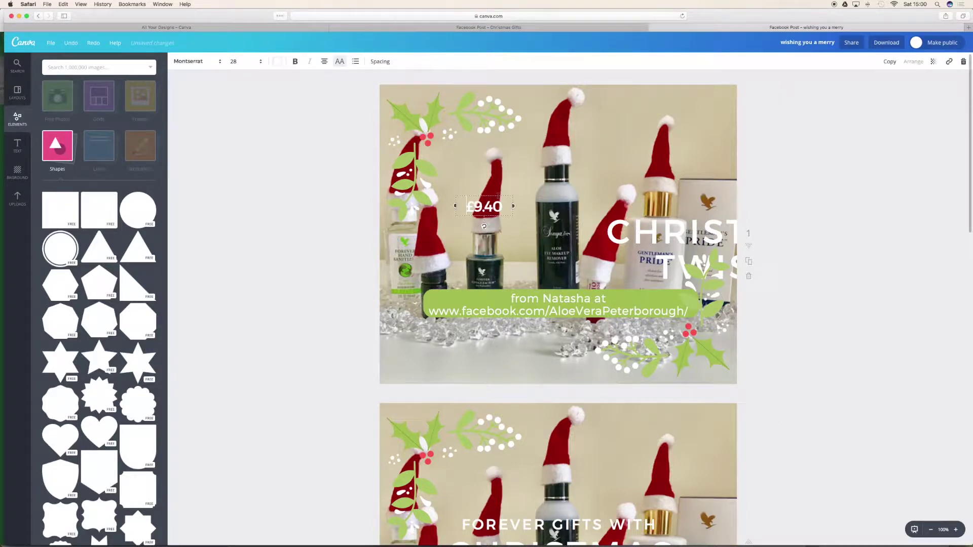
click(890, 62)
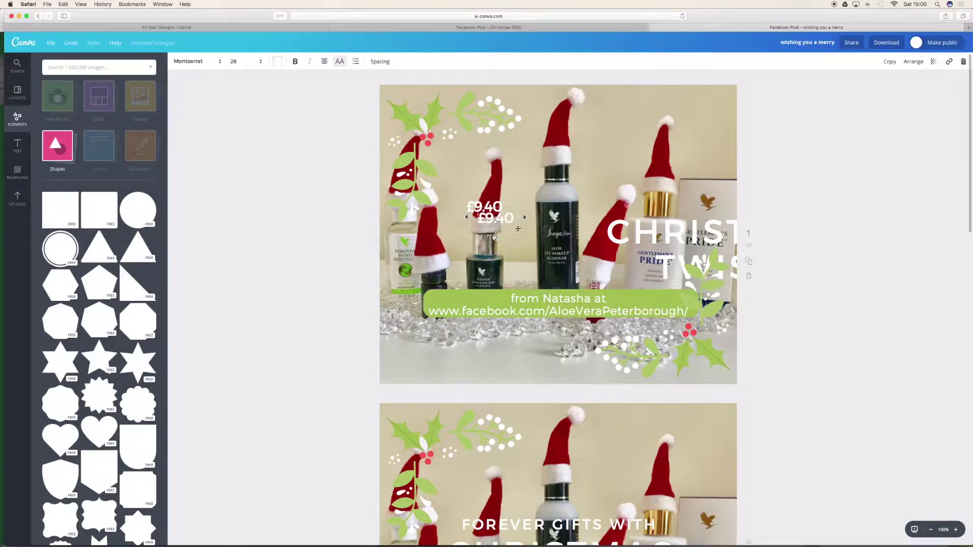
drag(517, 226, 583, 210)
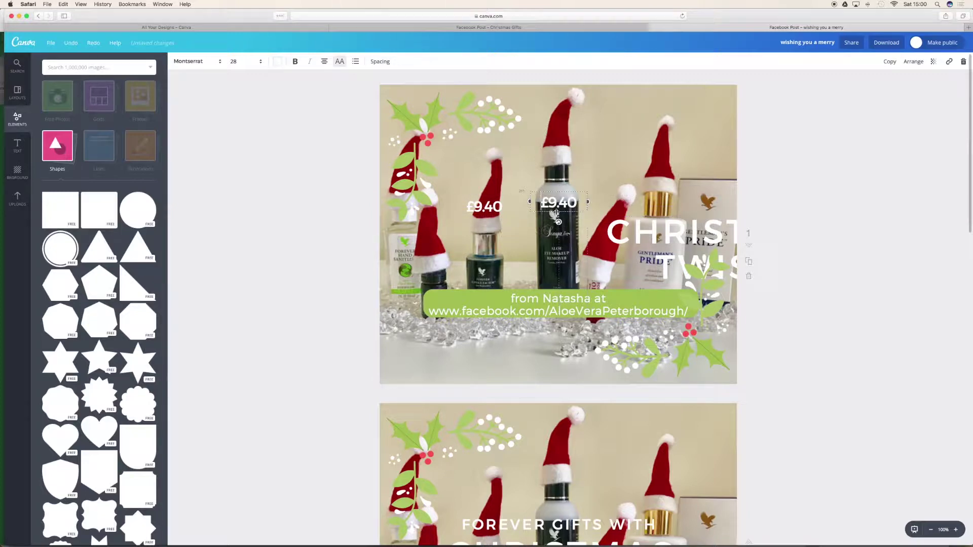
double_click(484, 205)
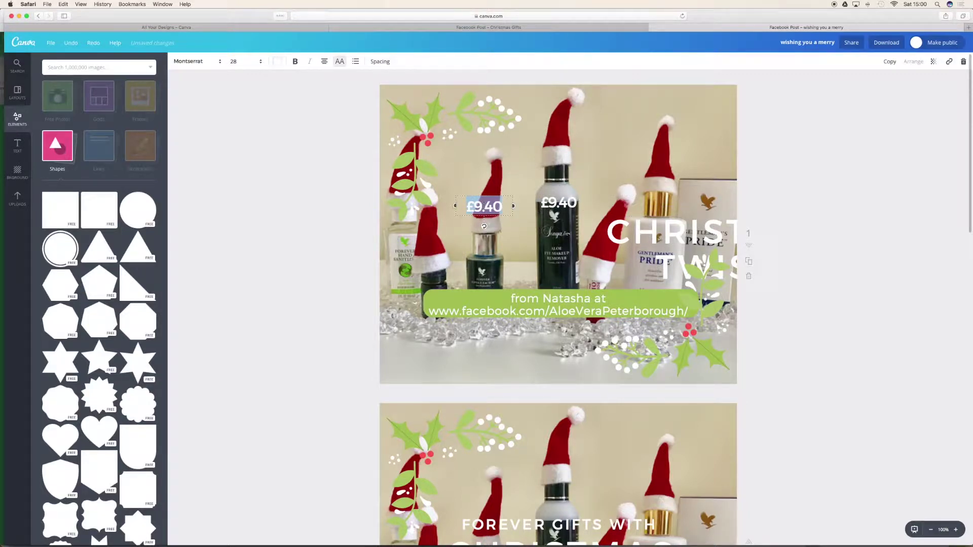
text(£28.25)
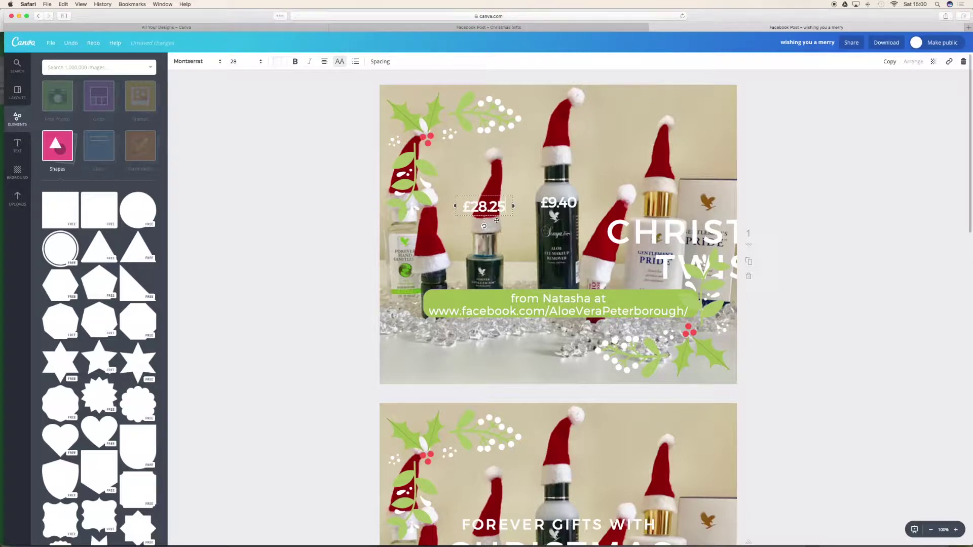
Duplicate the "£28.25" price, change the copy to "£3.53" and place it at the base of the hand sanitizer bottle
click(890, 61)
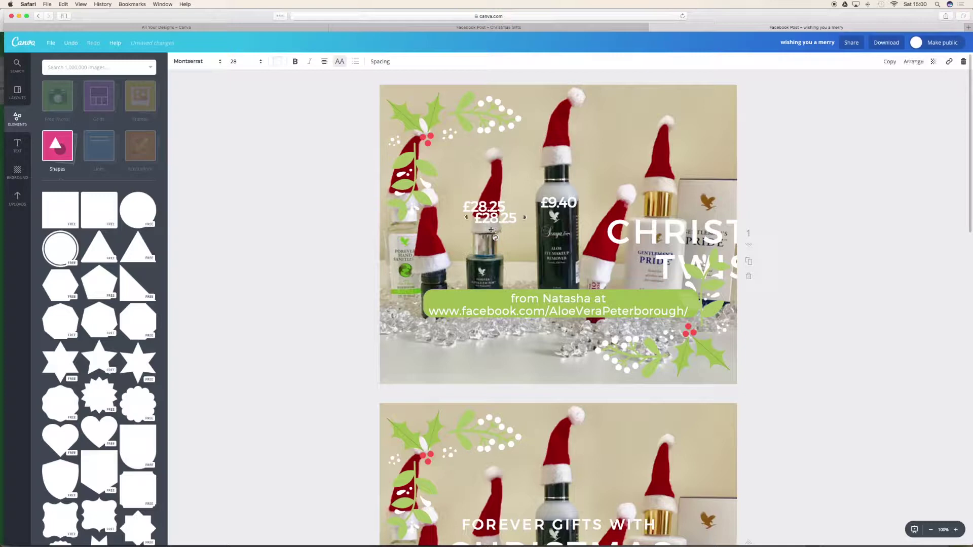
drag(499, 229, 407, 235)
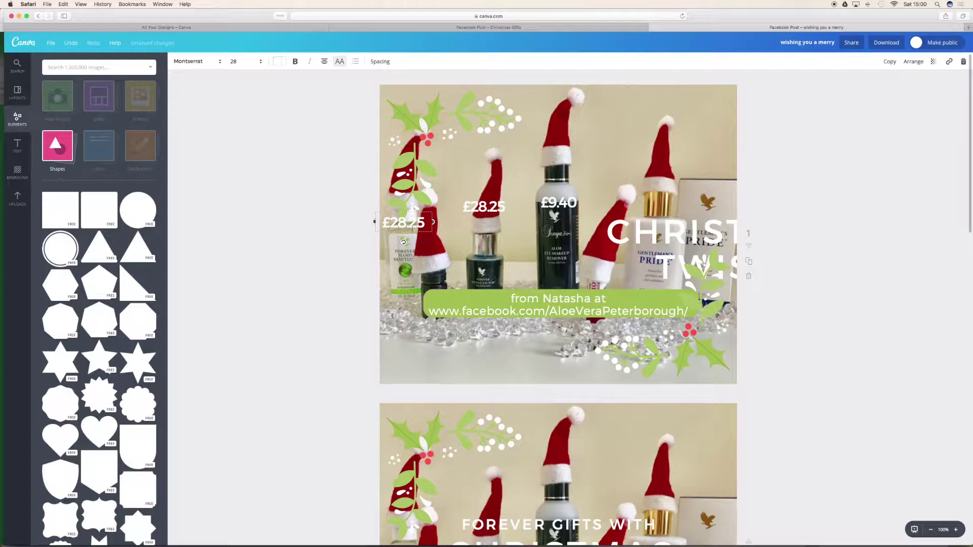
click(411, 222)
text(£3.53)
drag(424, 232, 425, 295)
Try light green, dark green and red text colours on the "£3.53" price, and undo the recolouring
double_click(413, 288)
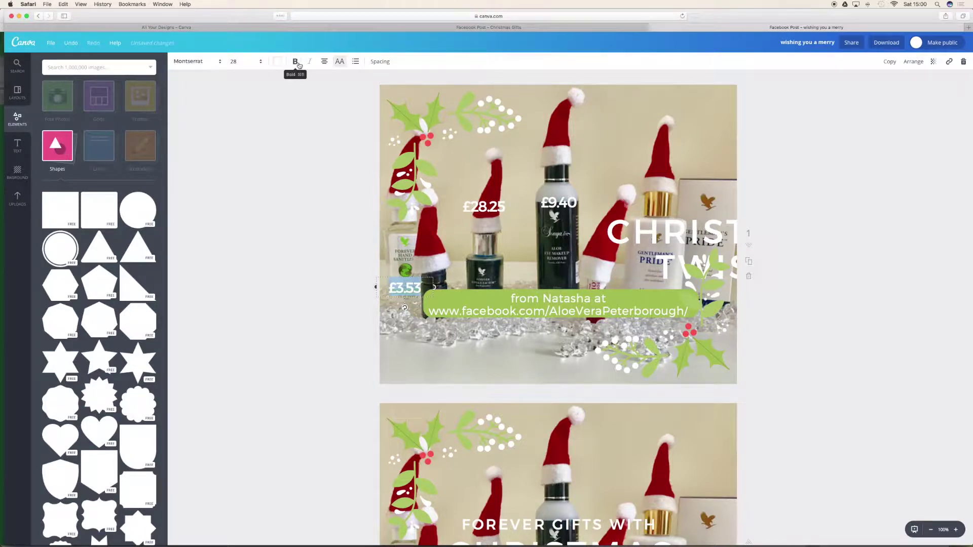
click(278, 65)
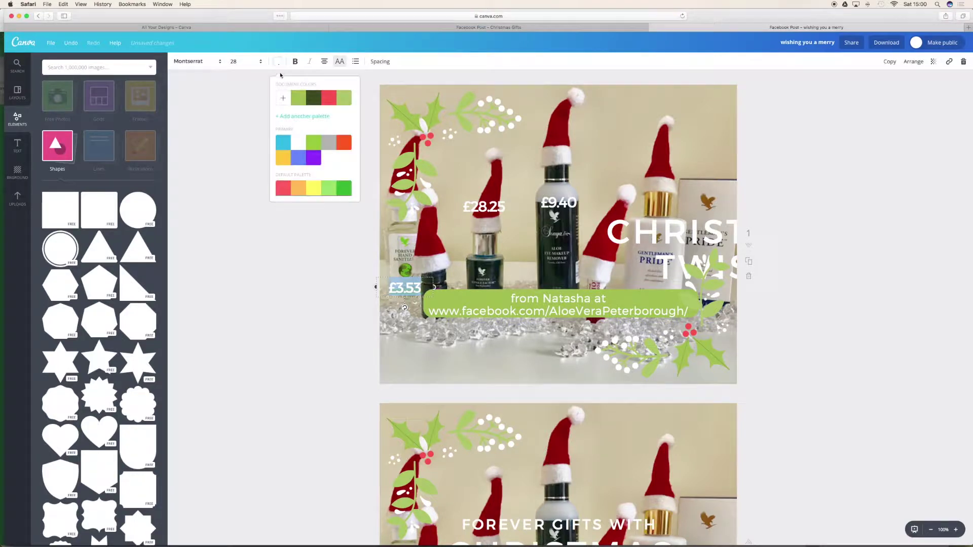
click(304, 103)
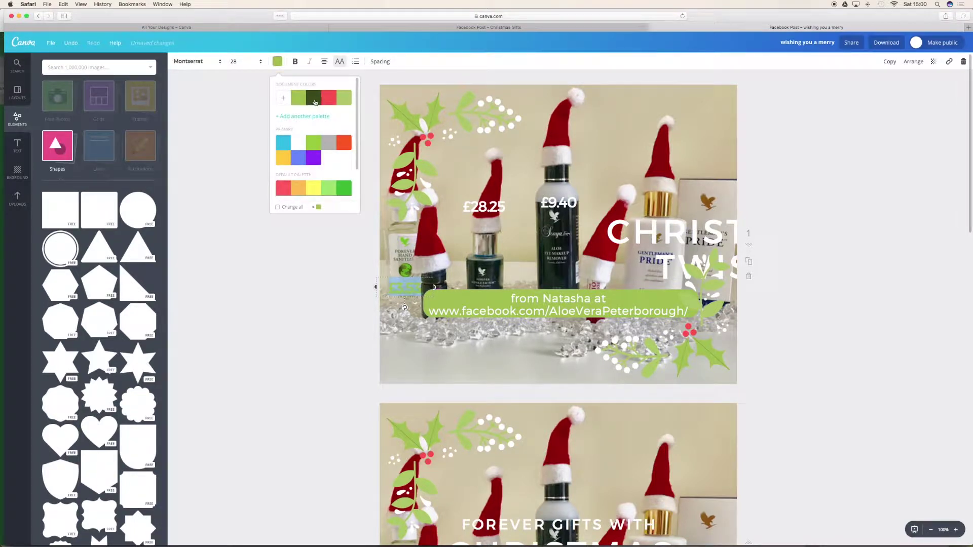
click(314, 101)
click(328, 98)
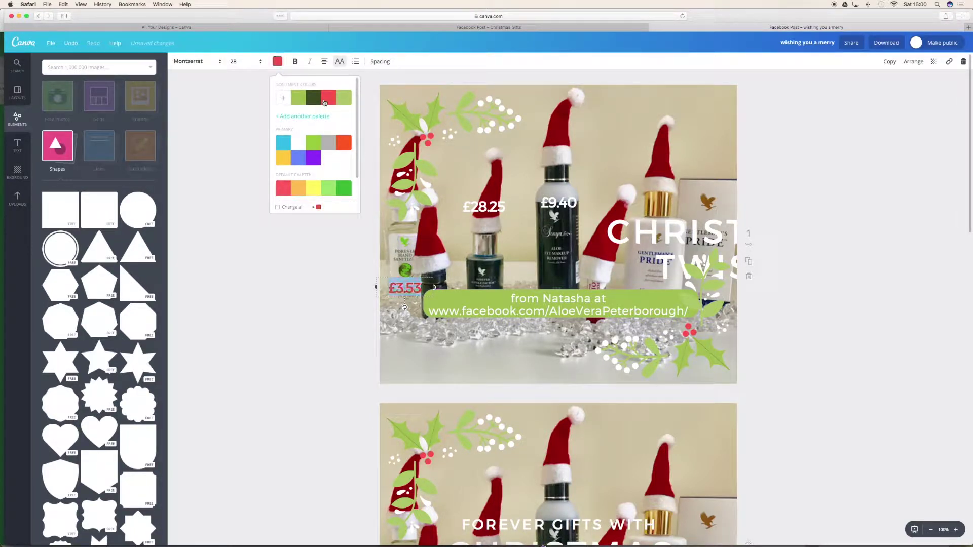
click(292, 388)
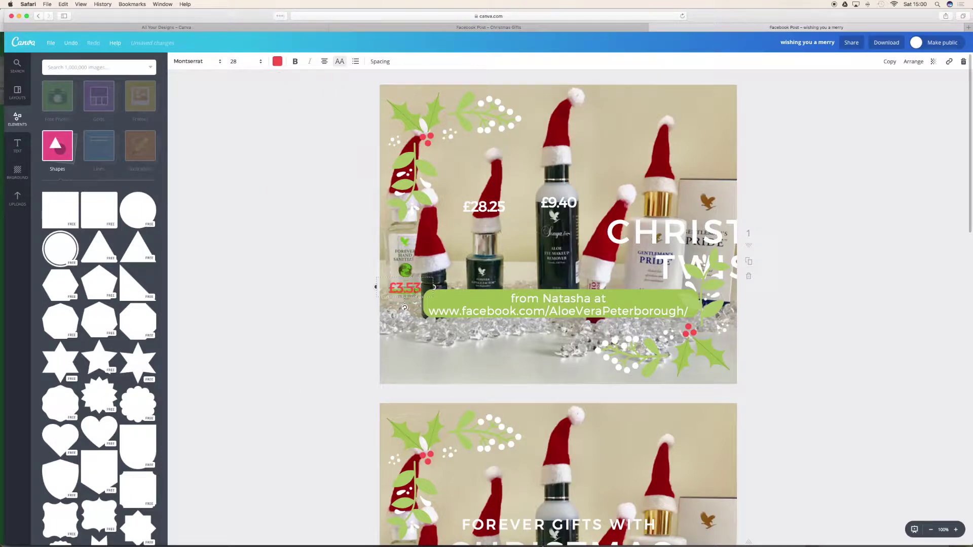
key(super+z)
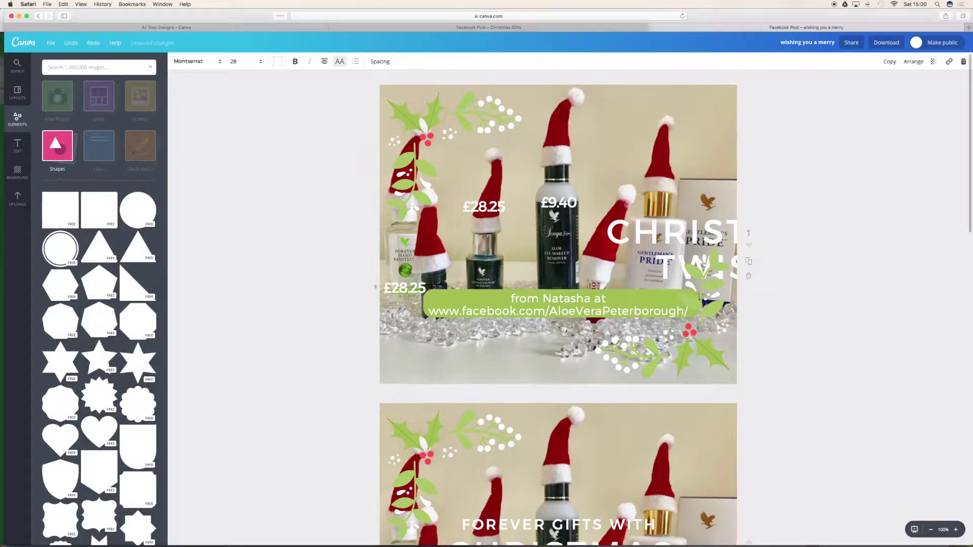
click(317, 432)
click(405, 288)
key(super+z)
Move the green banner and its contact text down below the products
click(477, 293)
click(553, 295)
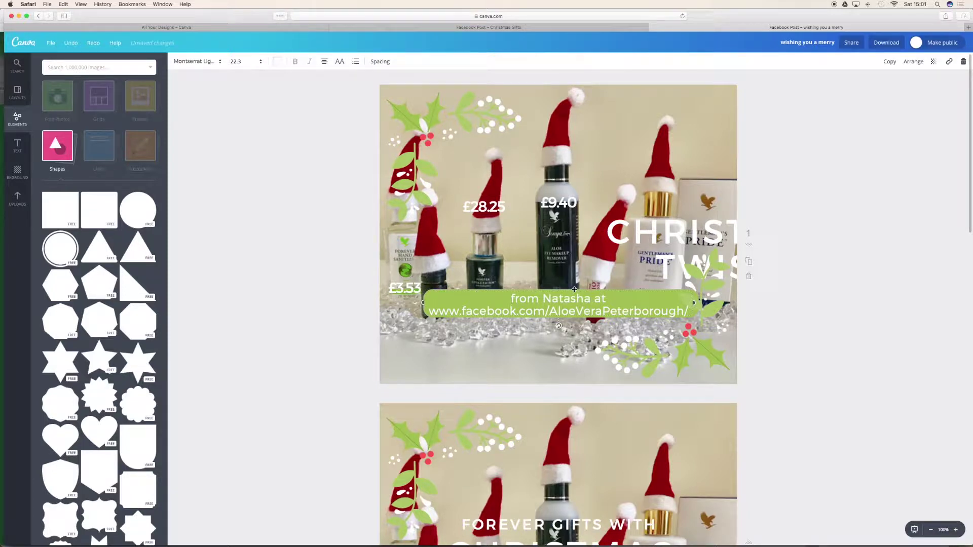
drag(574, 290, 581, 337)
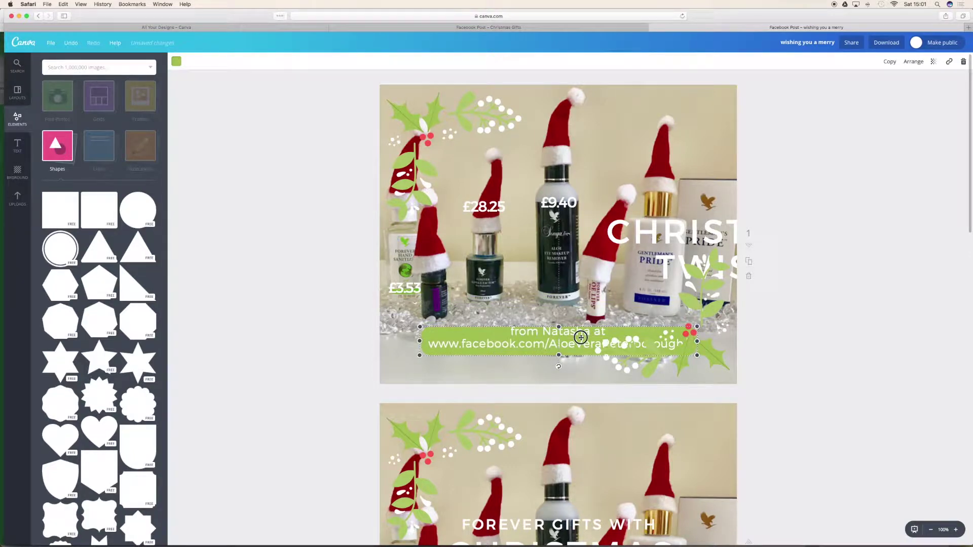
Send the holly leaves at the first page's lower corner back behind the banner text
click(715, 351)
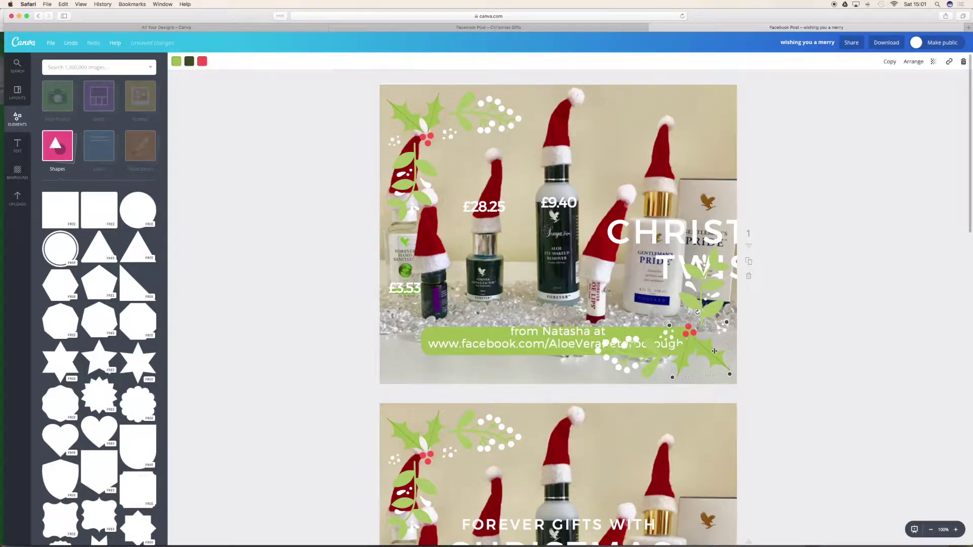
click(913, 61)
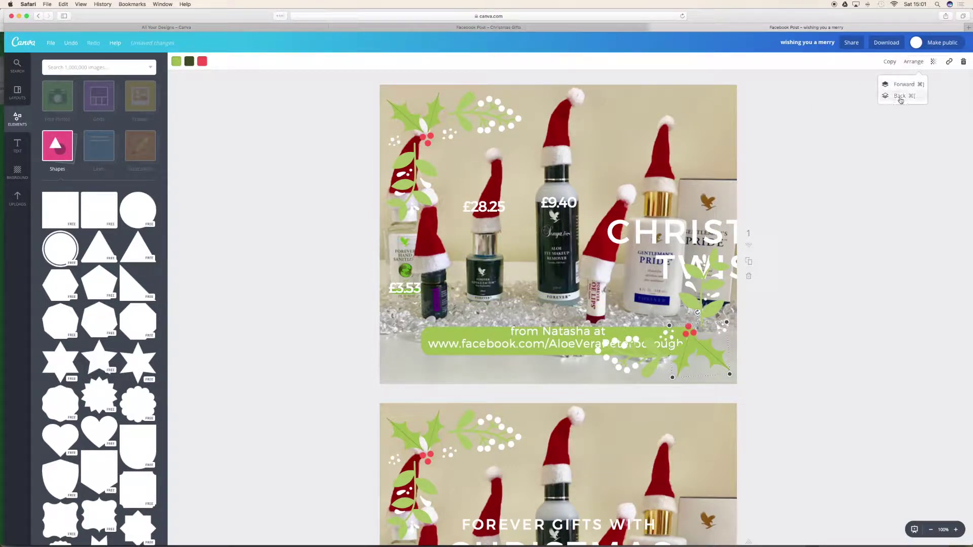
click(901, 98)
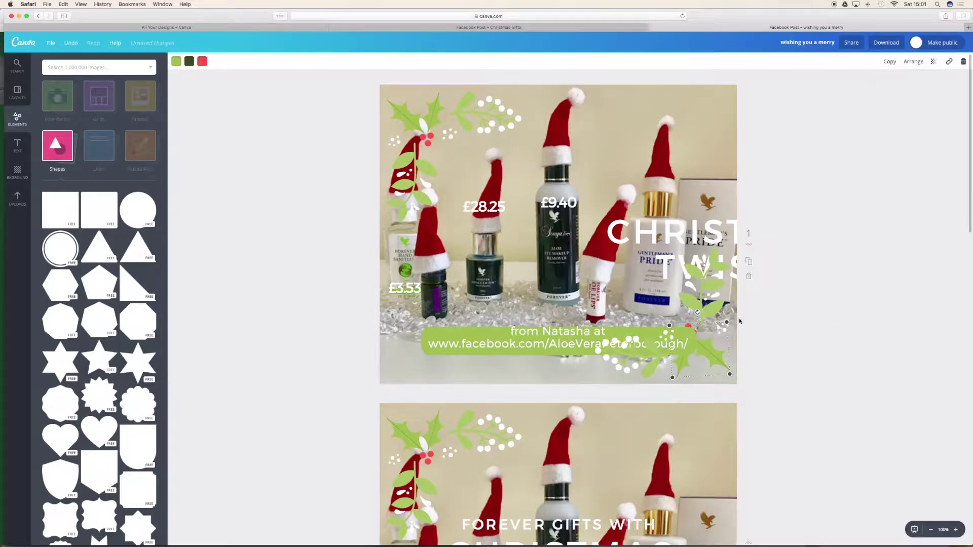
Try sending the contact text back one layer, and bring it forward again over the green banner
click(680, 348)
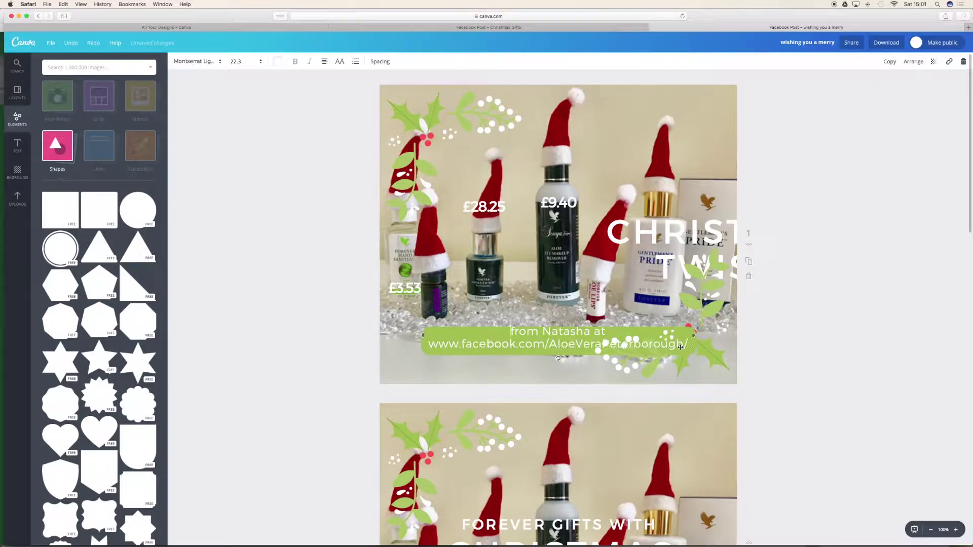
click(909, 64)
click(900, 97)
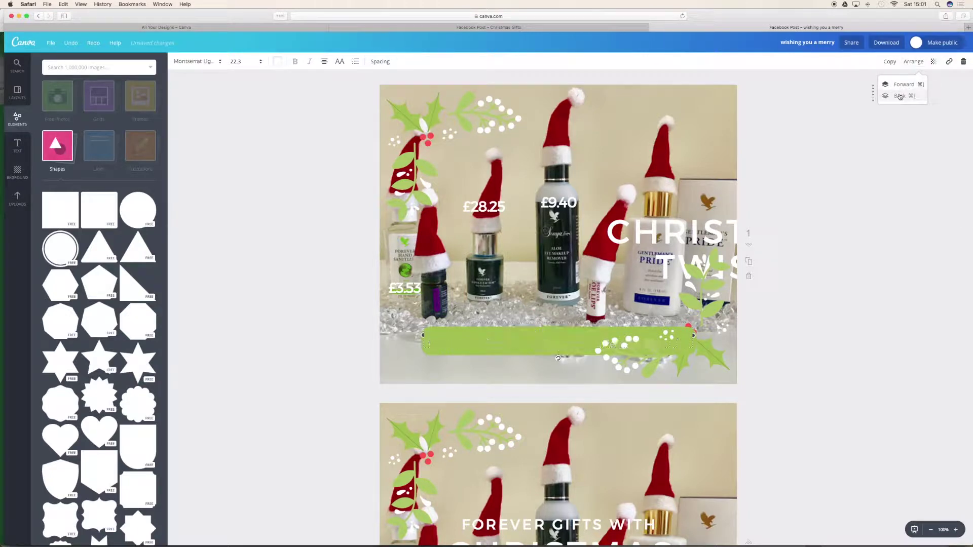
click(900, 85)
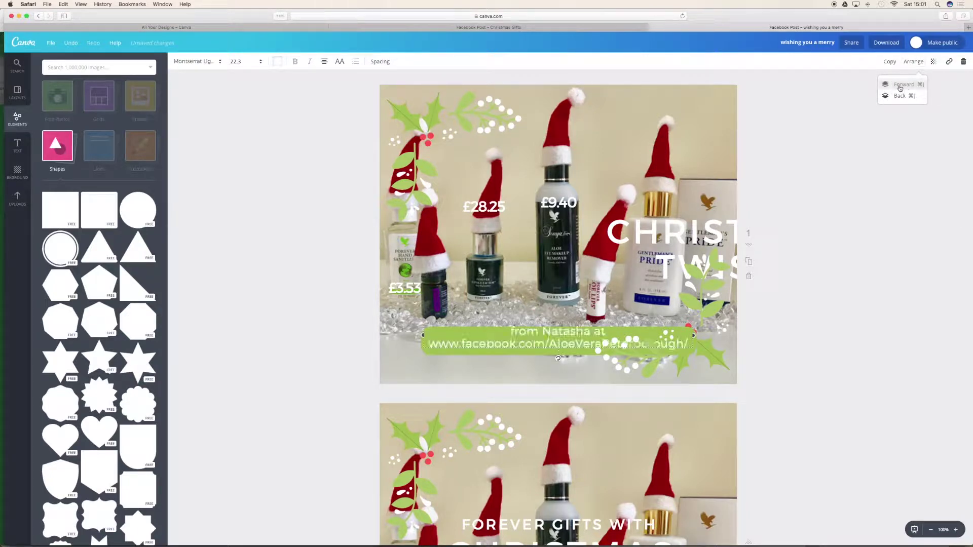
Send the white-berry sprig back behind the green banner and nudge the contact text down to centre it on the banner
click(665, 357)
click(913, 61)
click(904, 95)
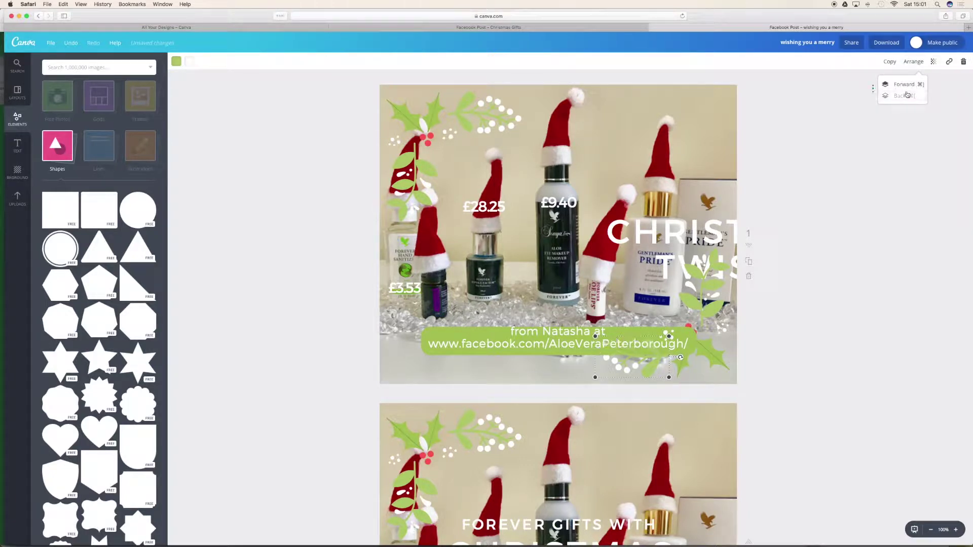
click(858, 355)
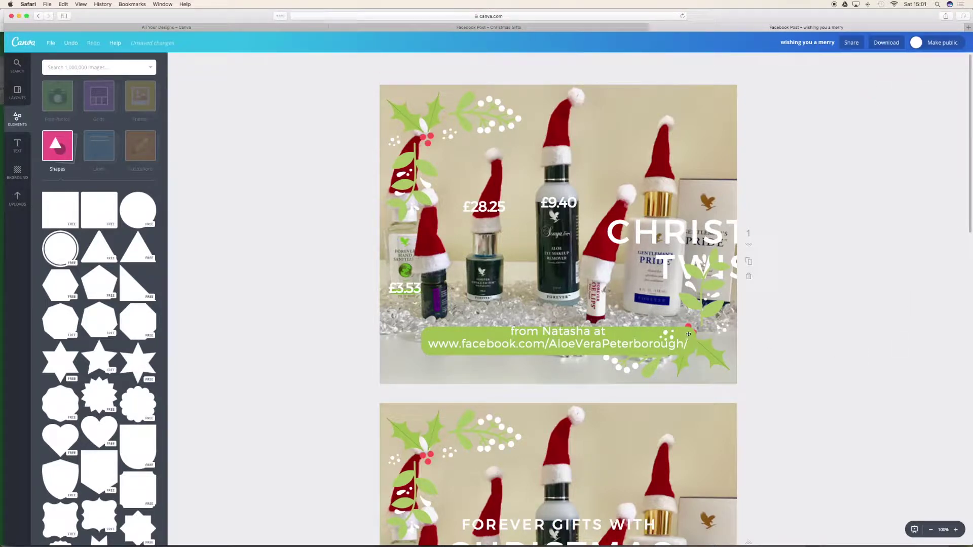
click(497, 346)
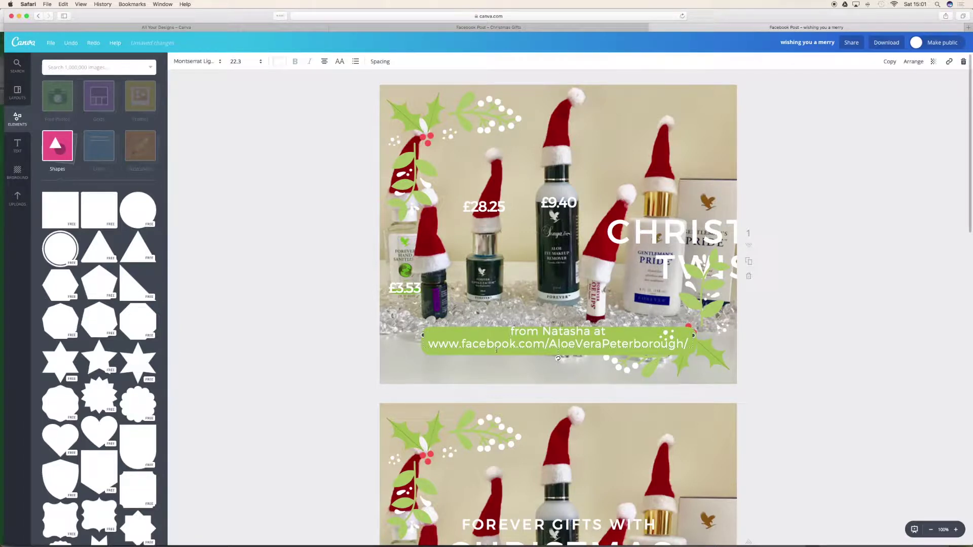
drag(497, 349, 496, 352)
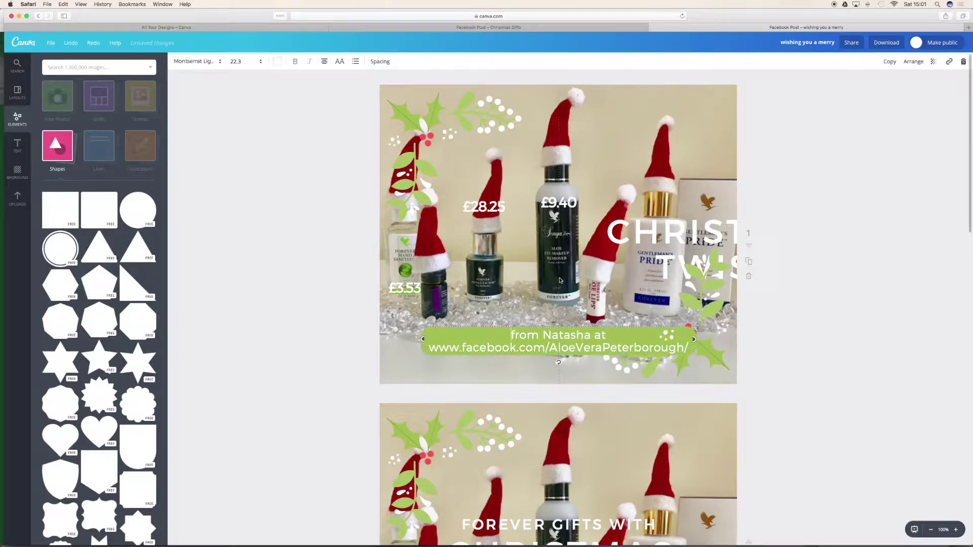
Duplicate the "£3.53" price onto the small dark bottle and change the copy to "£26.23"
click(415, 277)
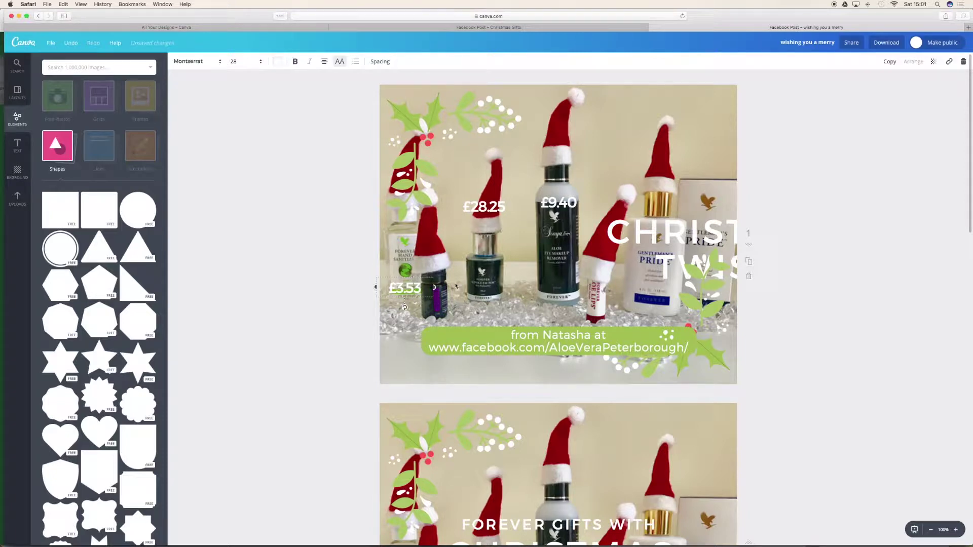
key(super+d)
drag(438, 311, 440, 314)
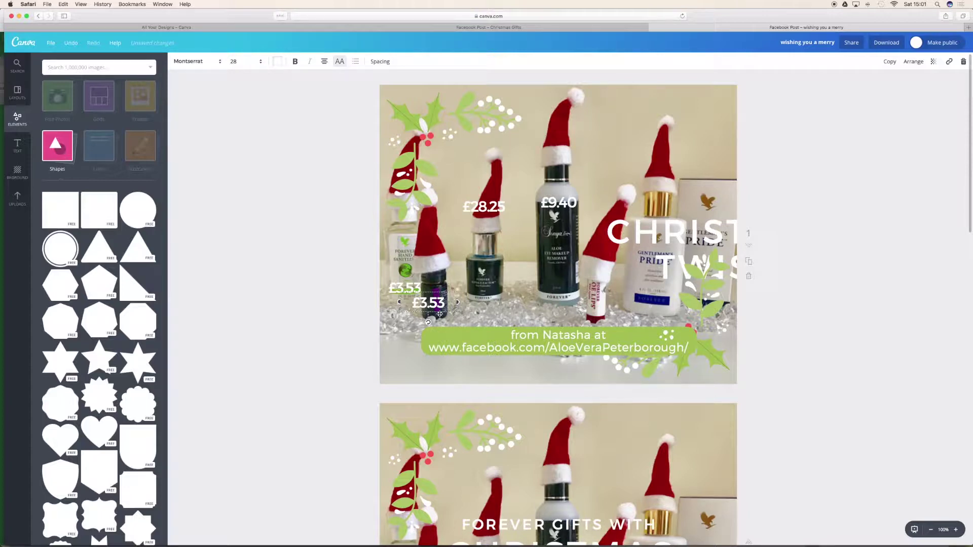
double_click(438, 309)
text(26.23)
text(£)
Nudge the "£26.23" price slightly sideways to centre it over the small dark bottle
scroll(465, 272, down, 1)
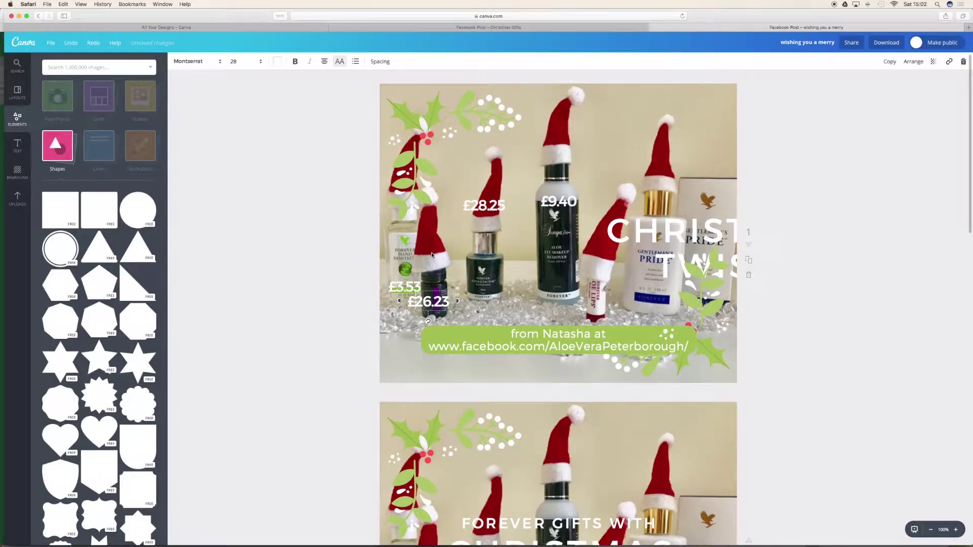
key(Escape)
drag(440, 294, 446, 294)
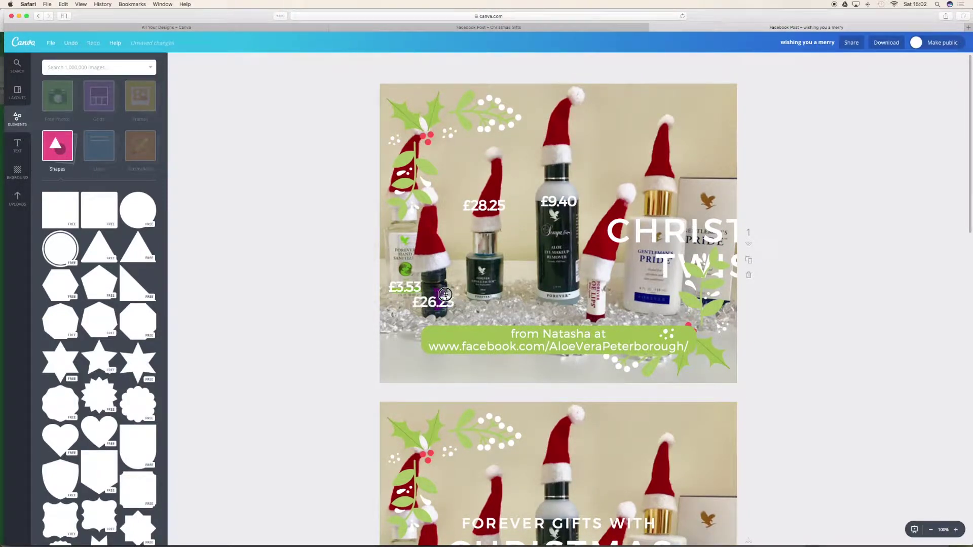
click(442, 268)
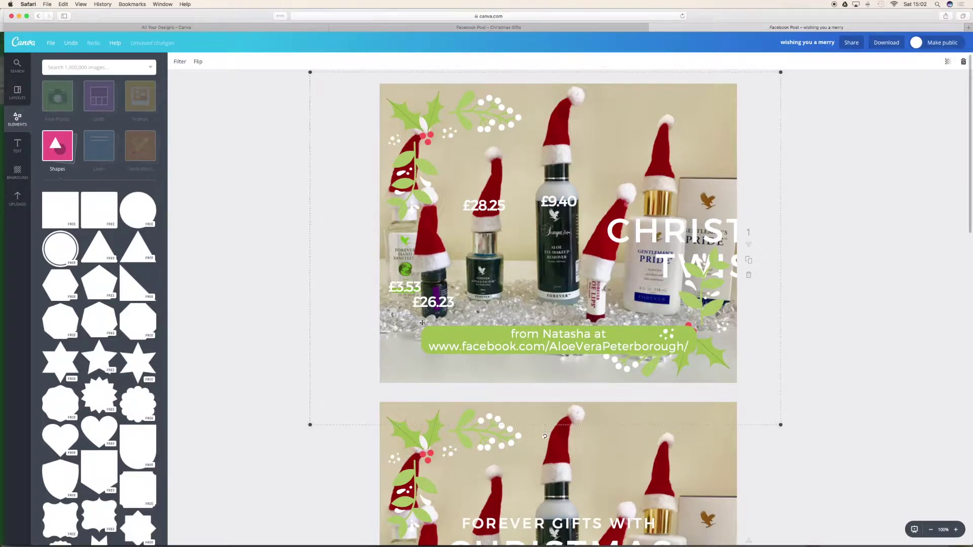
Duplicate the "£9.40" price and place the copy over the lip balm tube
click(545, 202)
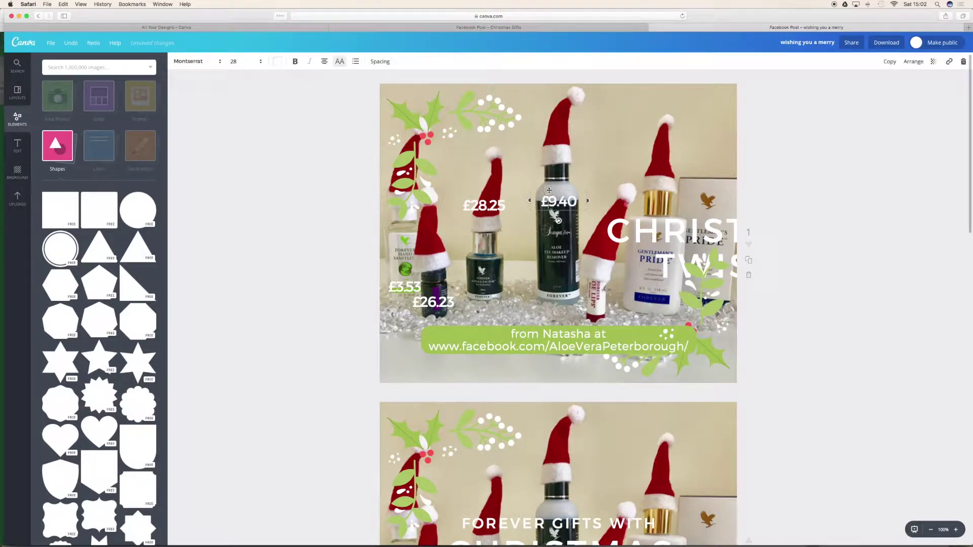
key(super+d)
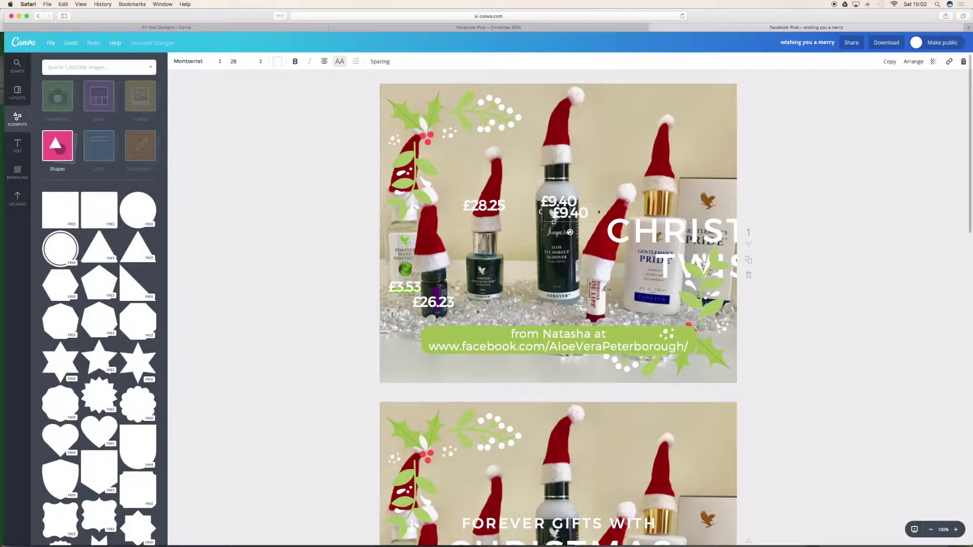
drag(573, 313, 598, 269)
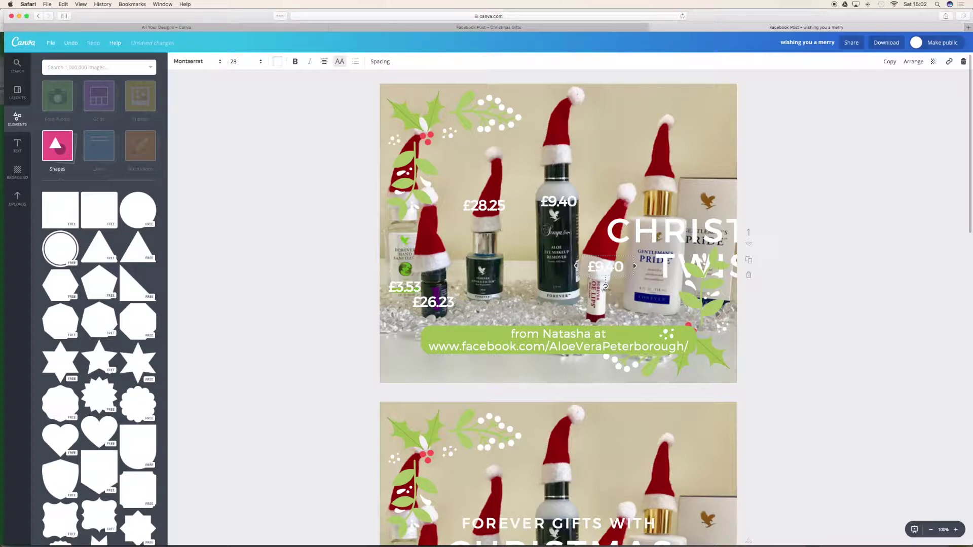
Change the copied price over the lip balm tube to "£2.99" and shift it slightly up onto the tube's hat
double_click(606, 265)
text(£7.99)
drag(606, 253, 601, 242)
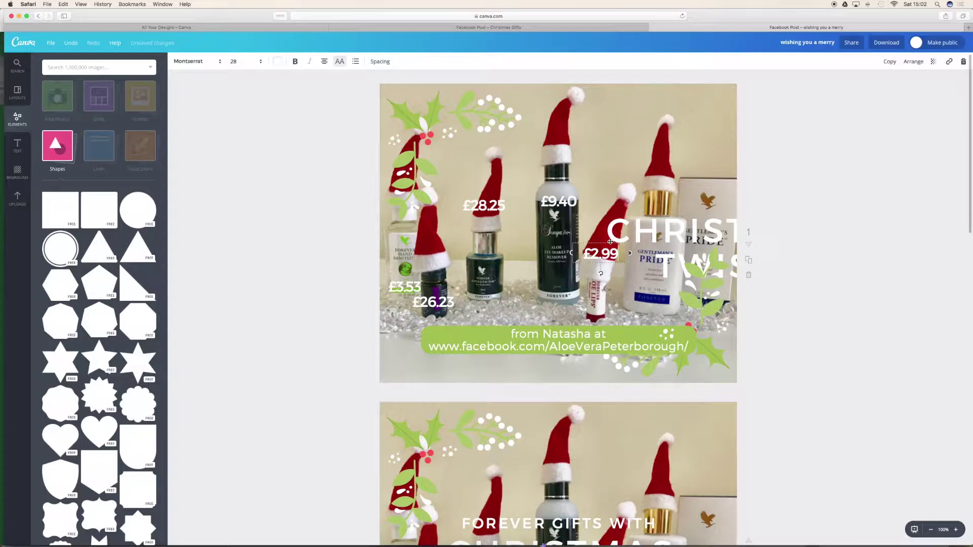
Duplicate the "£2.99" price onto the hat of the Gentleman's Pride bottle and change the copy to "£12.73"
click(890, 62)
drag(632, 254, 686, 150)
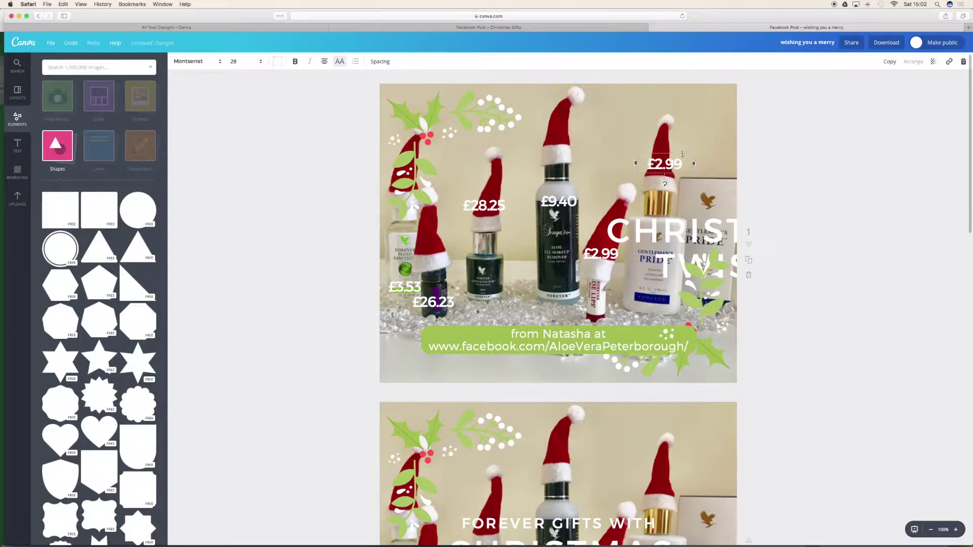
double_click(665, 163)
text(@)
key(BackSpace)
text(£12.73)
drag(657, 153, 652, 151)
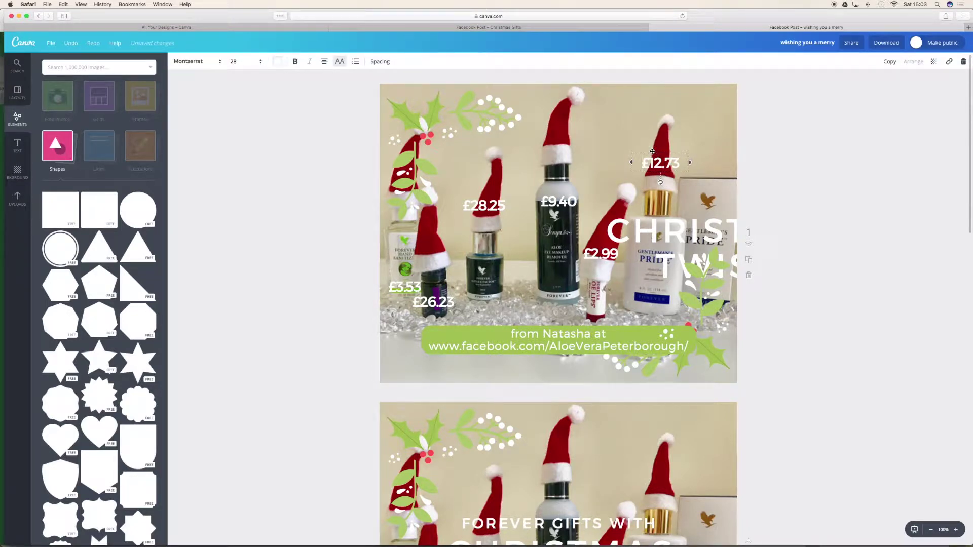
Trim the overhanging headline to "CHRISTMAS" and move it to the upper edge of the photo
click(652, 238)
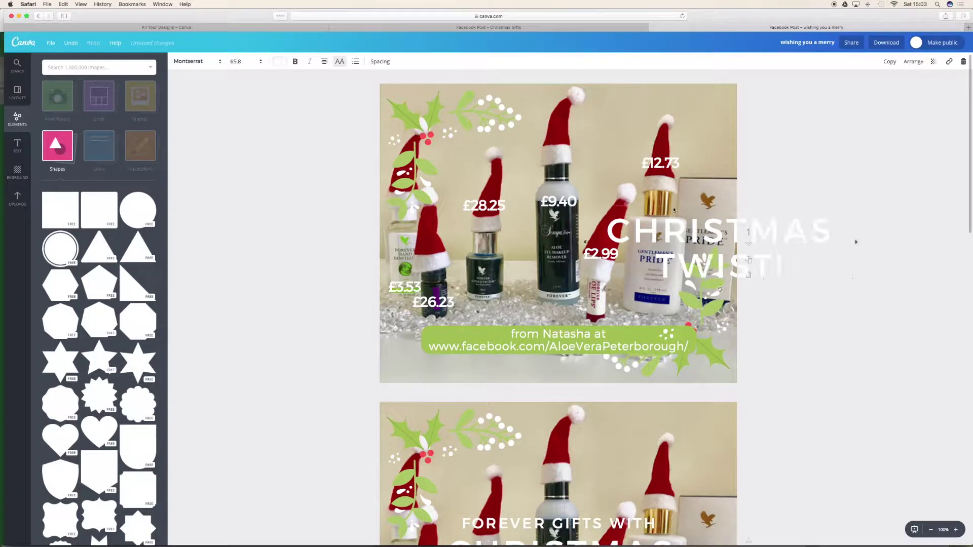
drag(570, 167, 631, 337)
key(BackSpace)
drag(640, 280, 647, 133)
drag(668, 97, 669, 89)
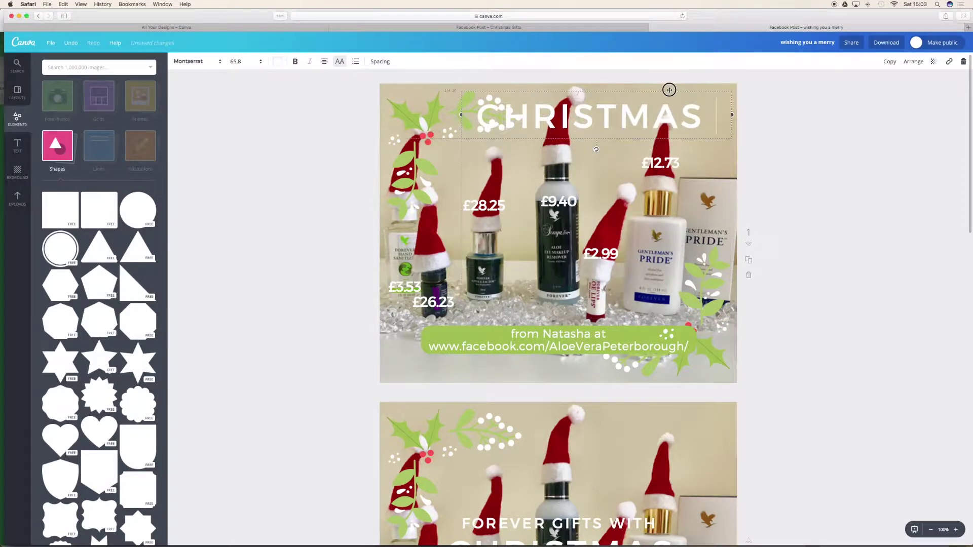
Replace the headline text with "SHOP EARLY; GET A FREE SANTA HAT"
double_click(630, 103)
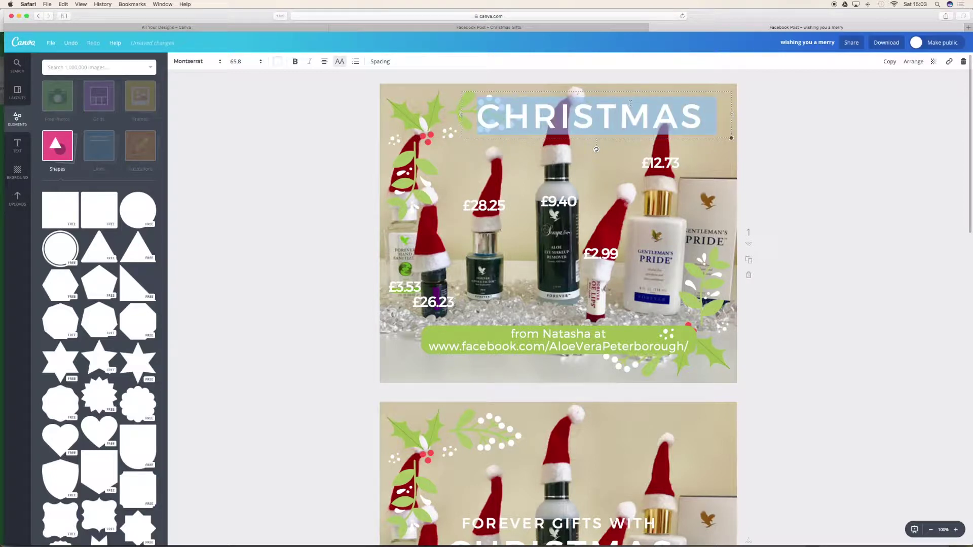
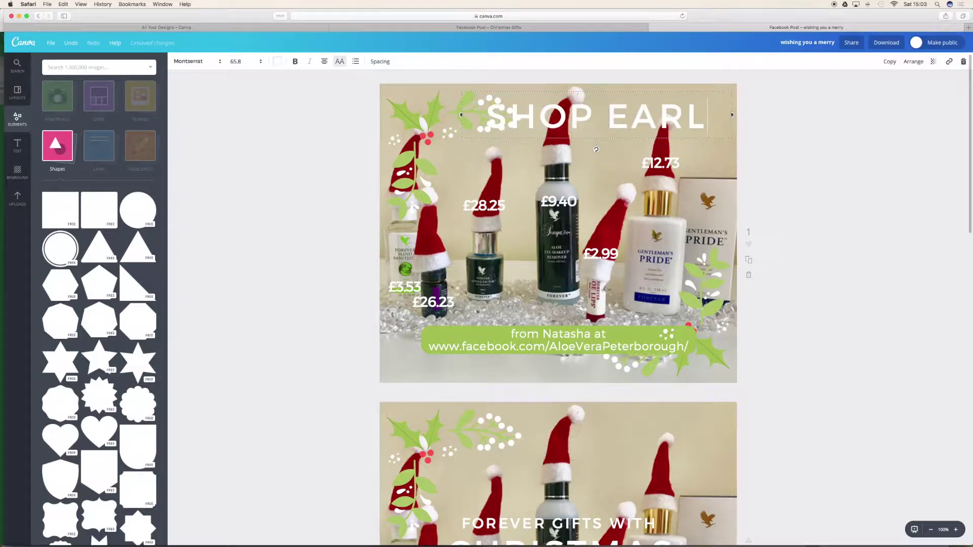
text(T)
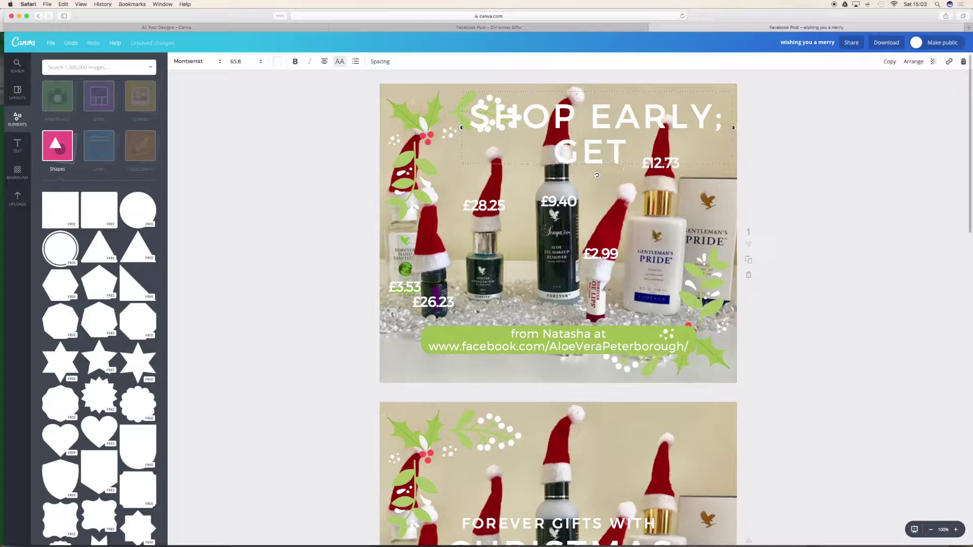
text( A FREE SANT)
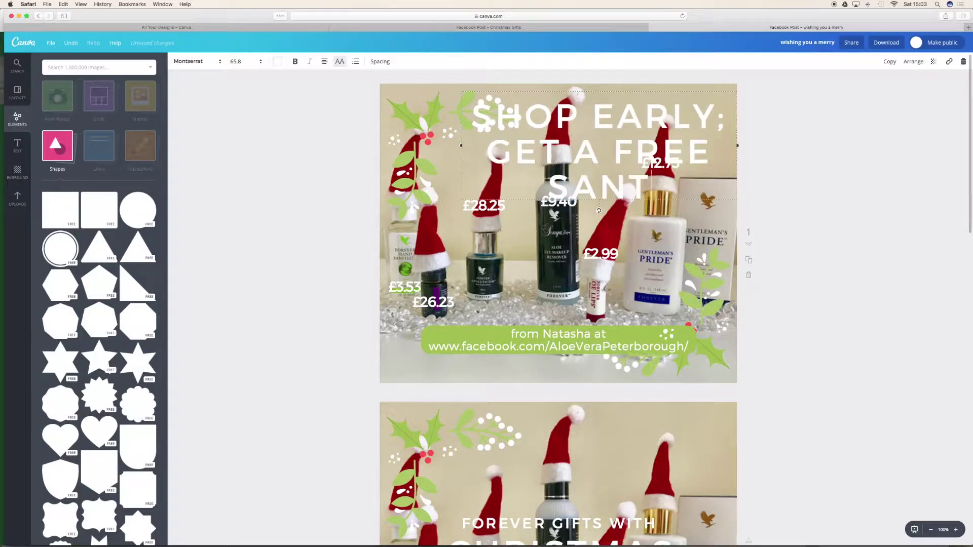
text(A HAT)
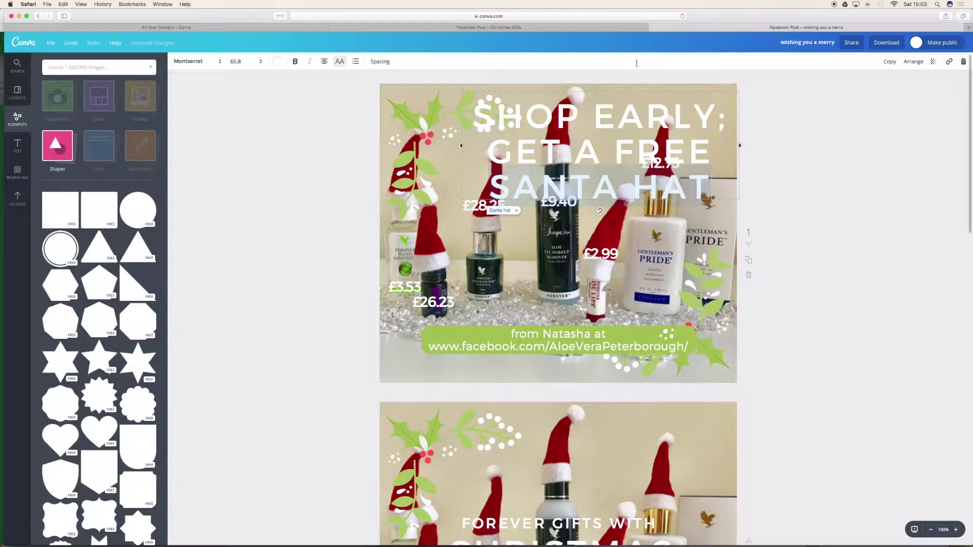
Reduce the whole headline to font size 24 and centre it along the upper edge of the photo
key(super+Up)
key(shift+Right)
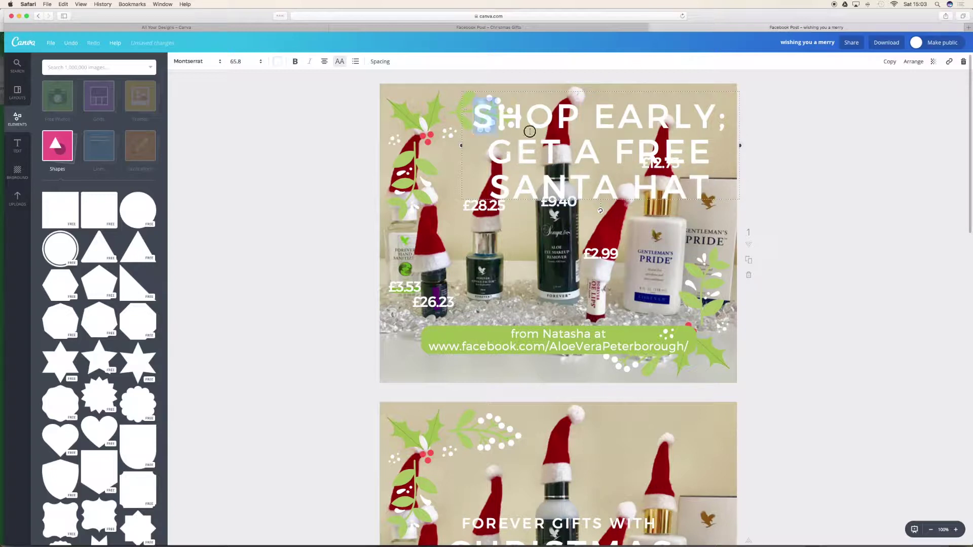
key(super+a)
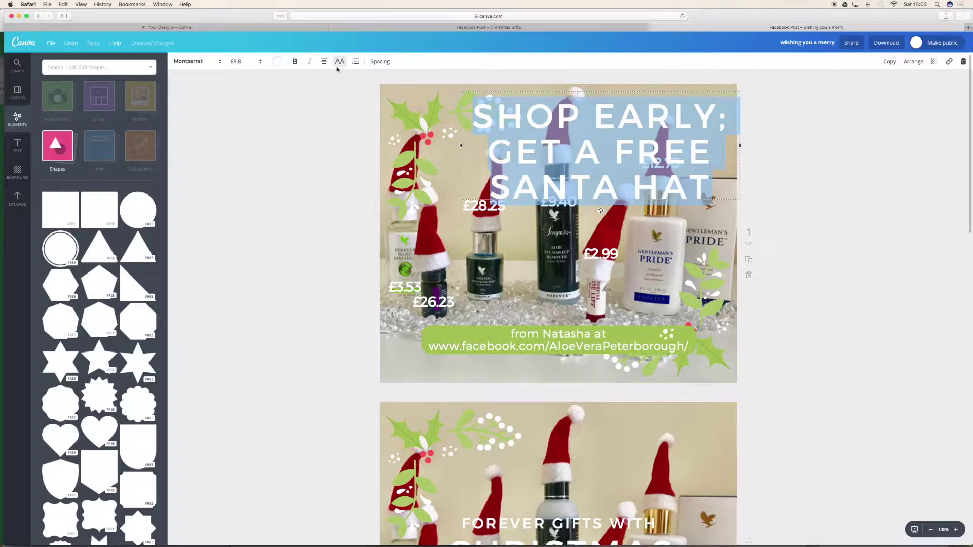
click(256, 62)
click(240, 206)
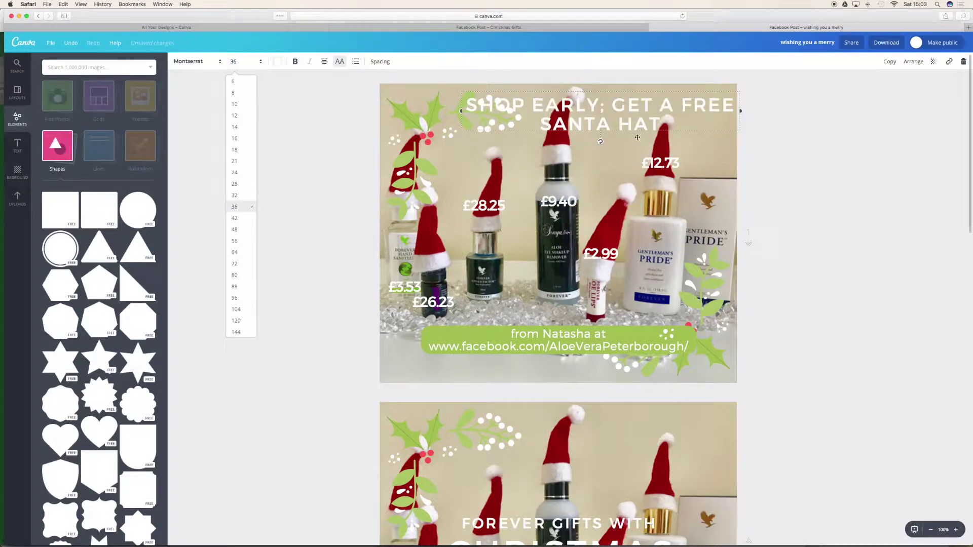
click(256, 61)
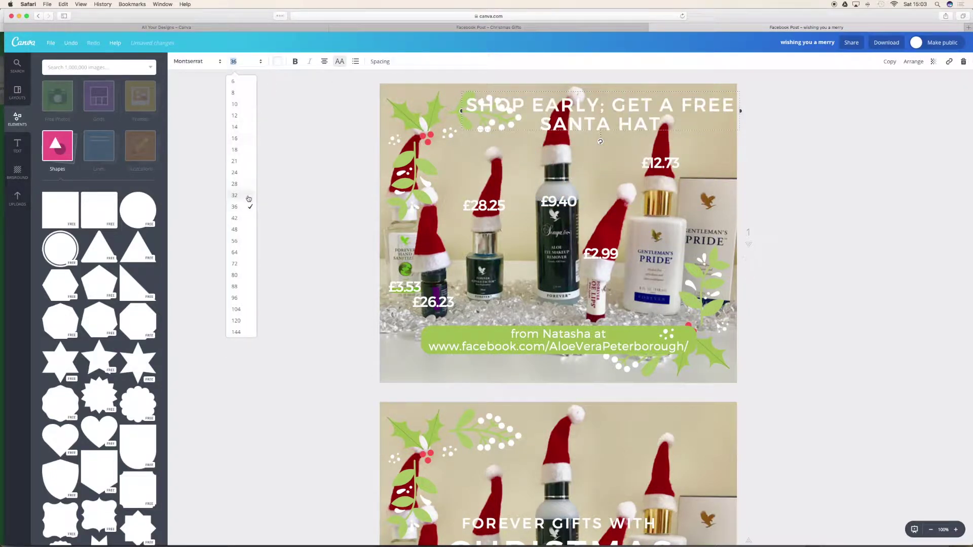
click(245, 195)
click(232, 62)
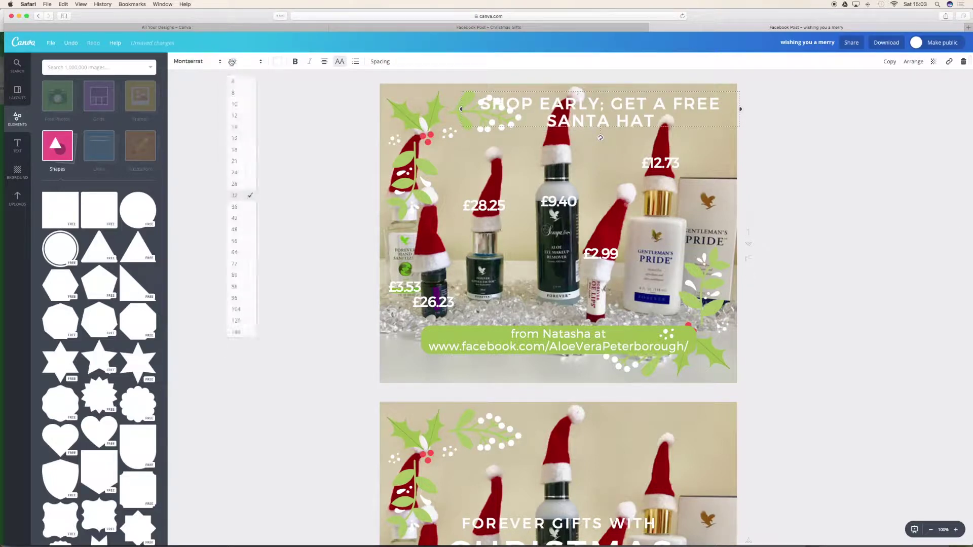
click(253, 172)
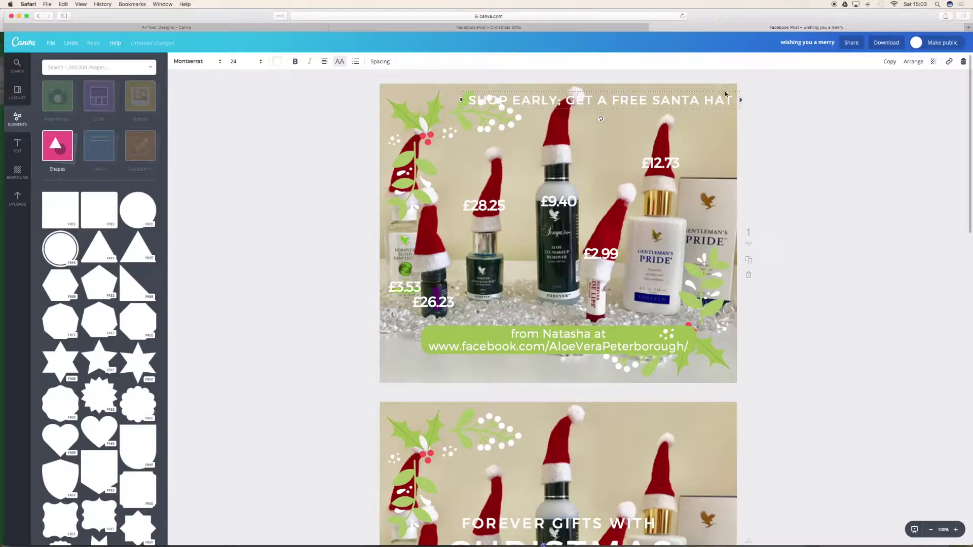
drag(725, 92, 671, 85)
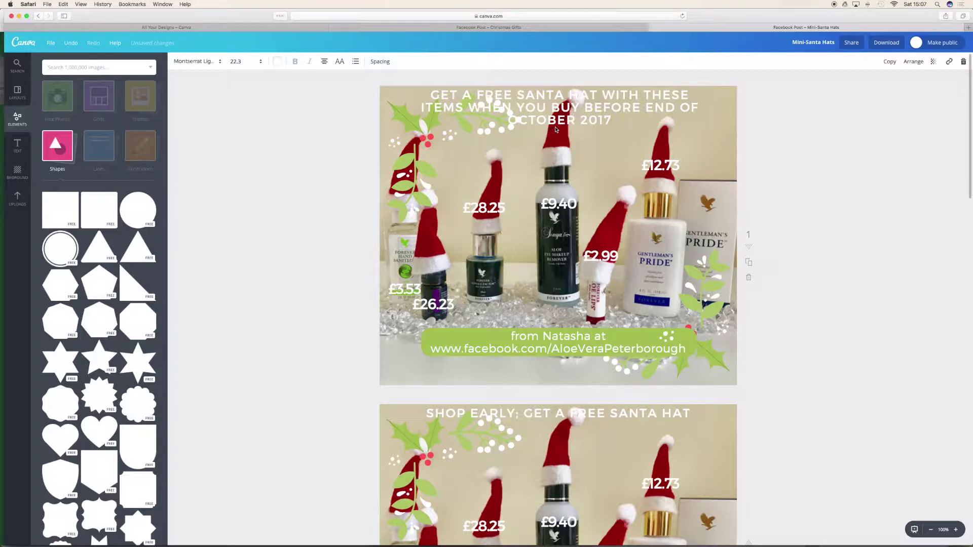
Duplicate the second page with the "SHOP EARLY; GET A FREE SANTA HAT" headline
scroll(555, 130, down, 1)
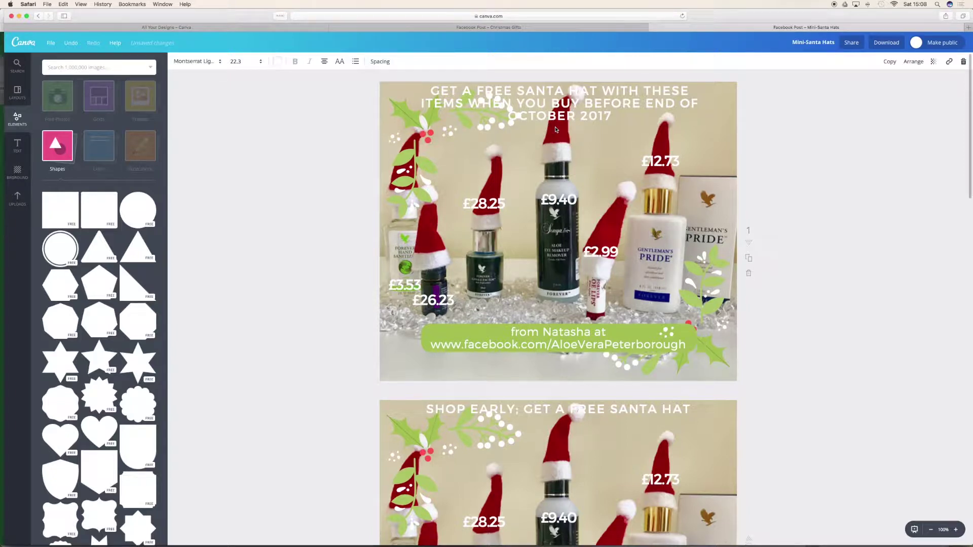
scroll(555, 130, down, 4)
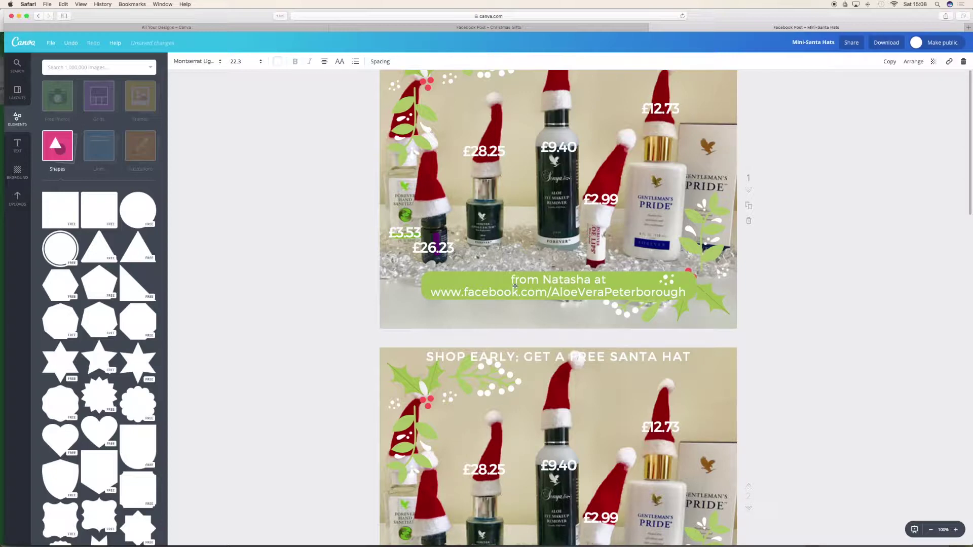
scroll(515, 286, up, 5)
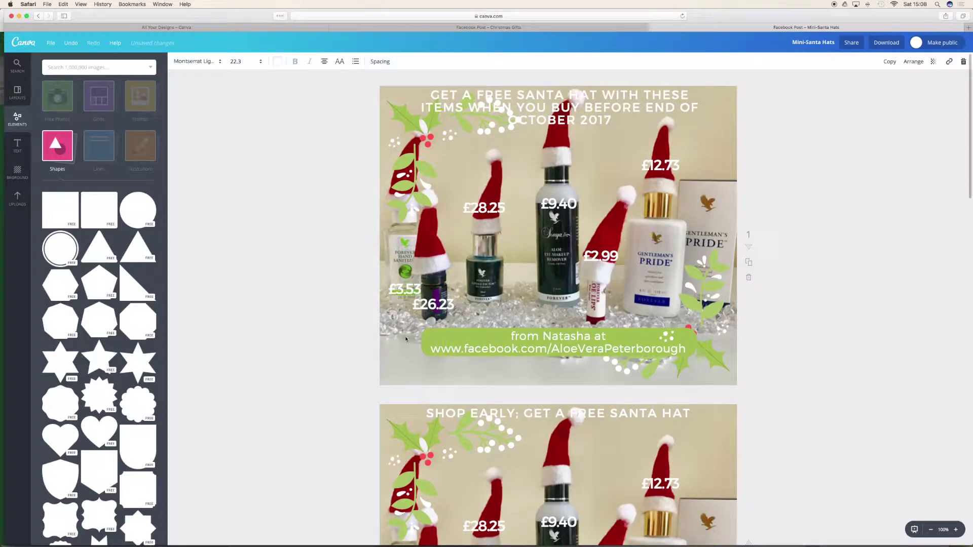
scroll(632, 317, down, 6)
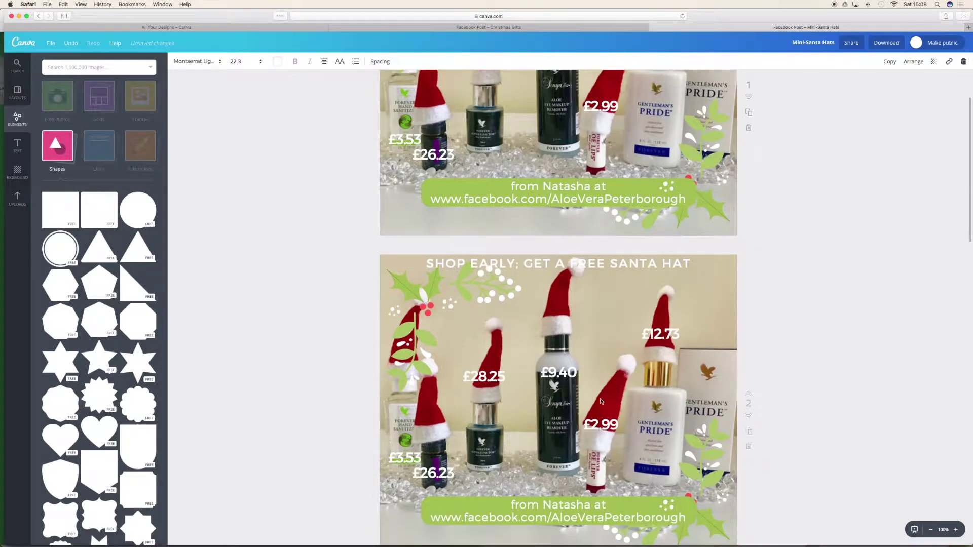
click(688, 359)
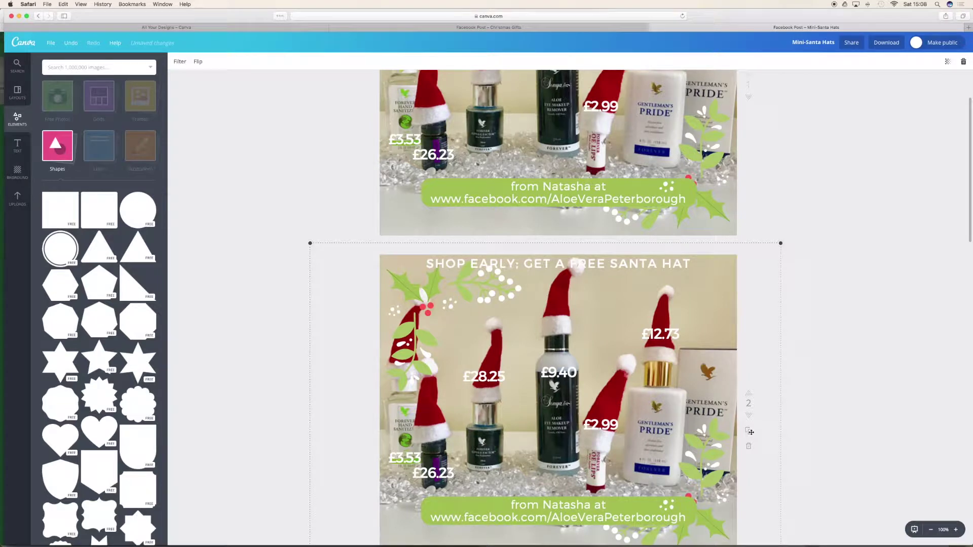
click(799, 431)
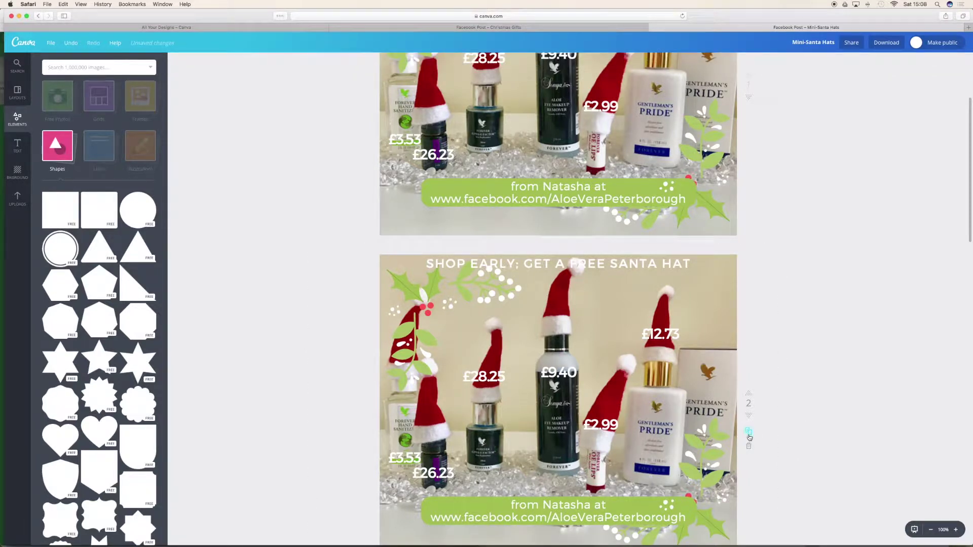
click(749, 433)
Look over all pages of the design at 25% zoom, then return to the second page at 100%
scroll(749, 435, up, 6)
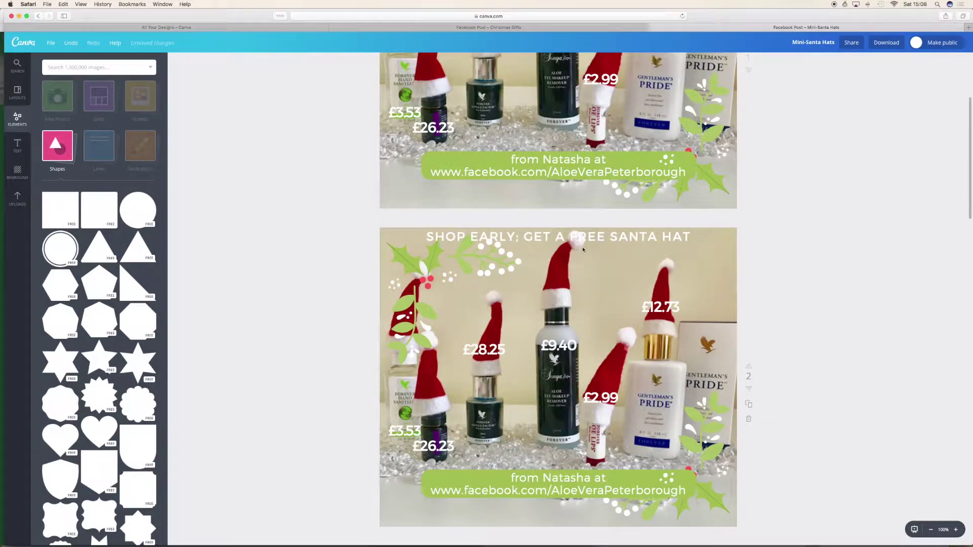
click(583, 249)
click(931, 530)
click(930, 531)
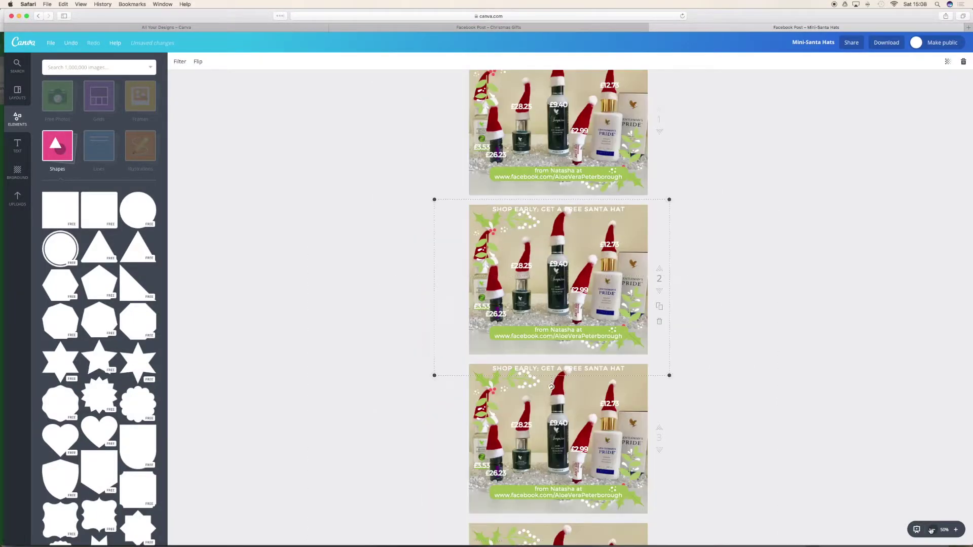
click(931, 530)
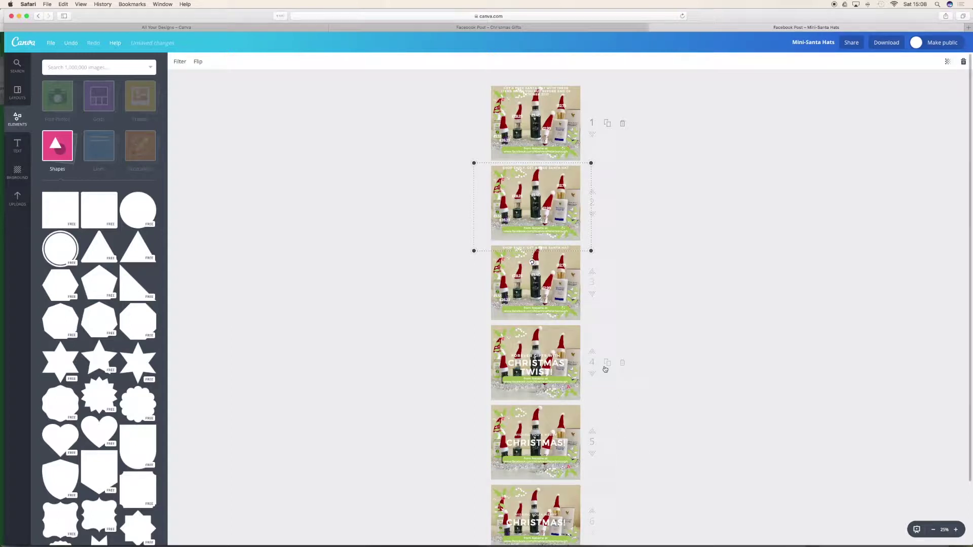
click(527, 276)
click(956, 530)
click(956, 530)
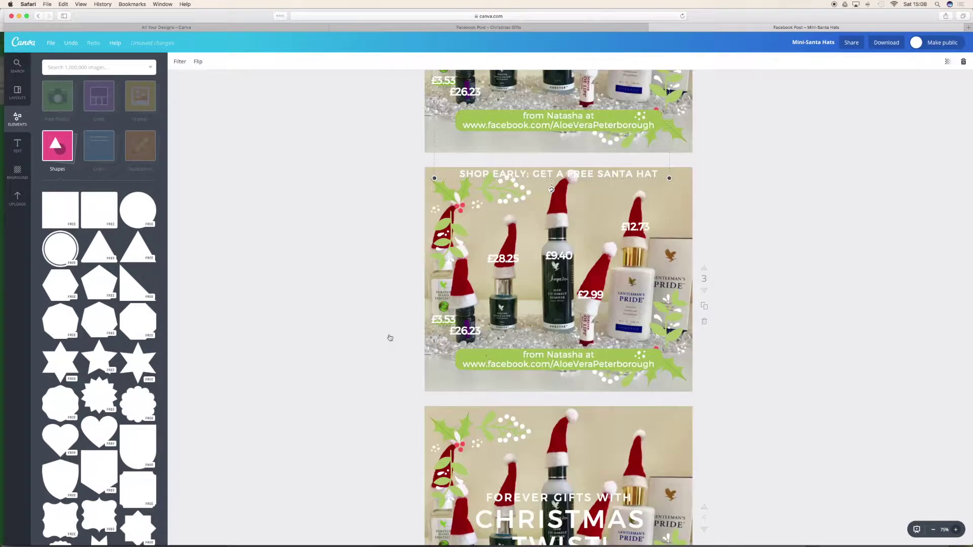
key(super+plus)
scroll(340, 326, up, 6)
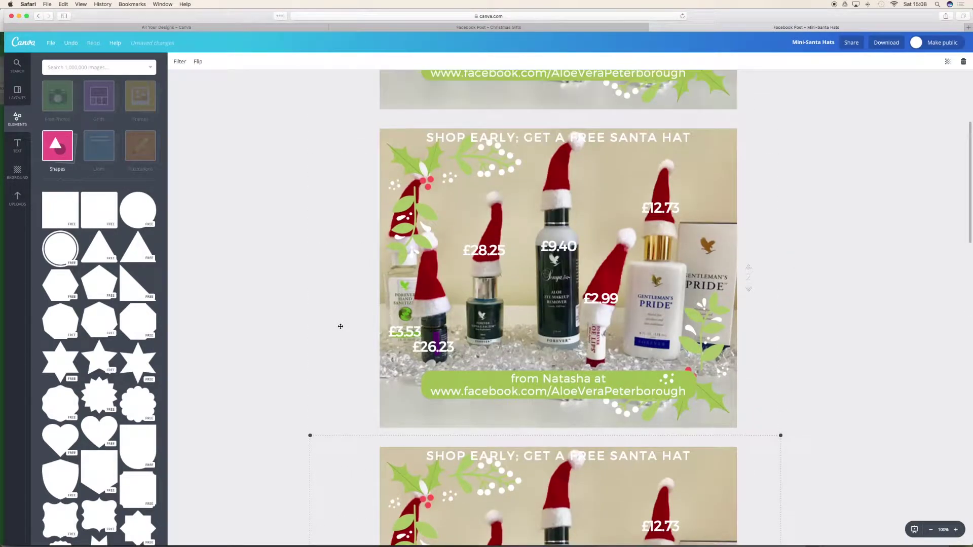
Change the second page's headline to "PERFECT STOCKING FILLER IDEAS"
scroll(338, 325, down, 2)
scroll(553, 113, up, 1)
scroll(553, 112, up, 1)
click(538, 134)
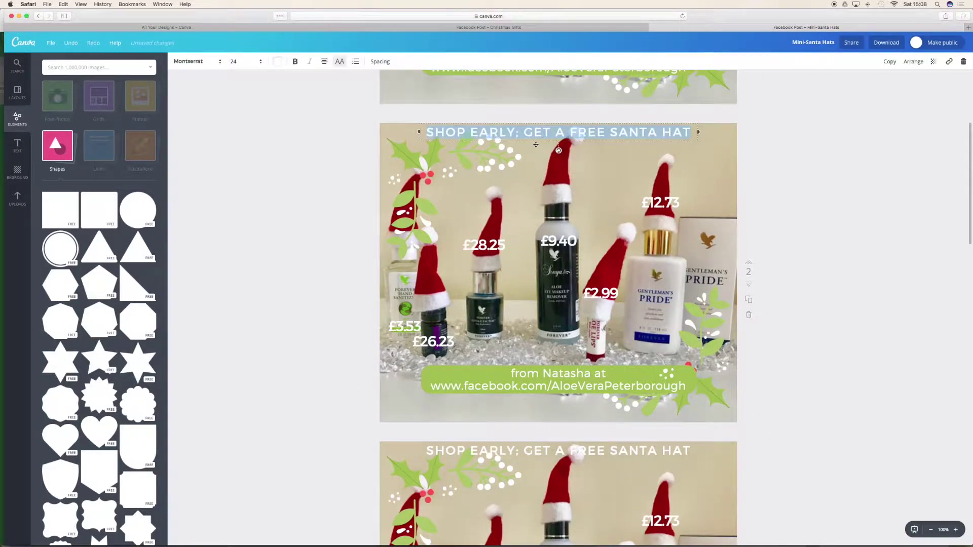
scroll(535, 147, down, 1)
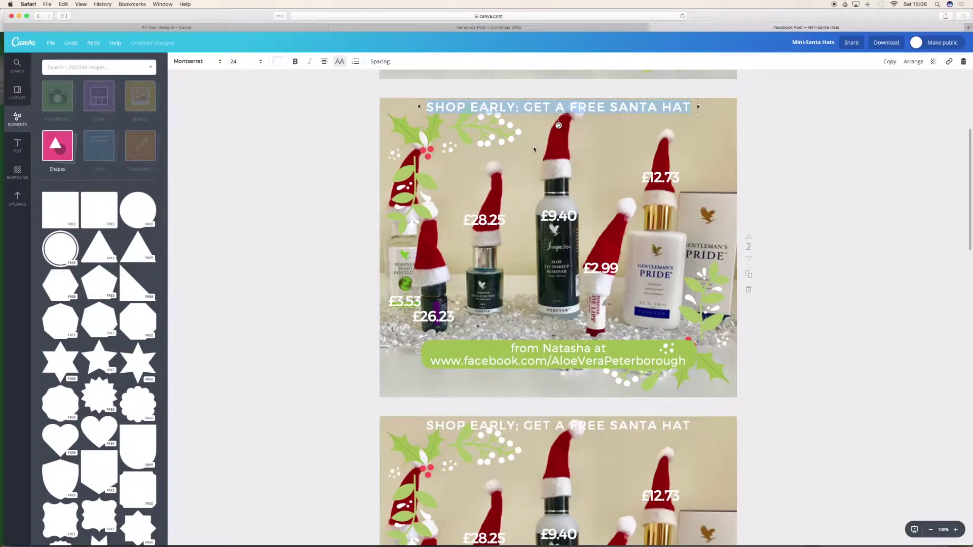
text(PERFECT )
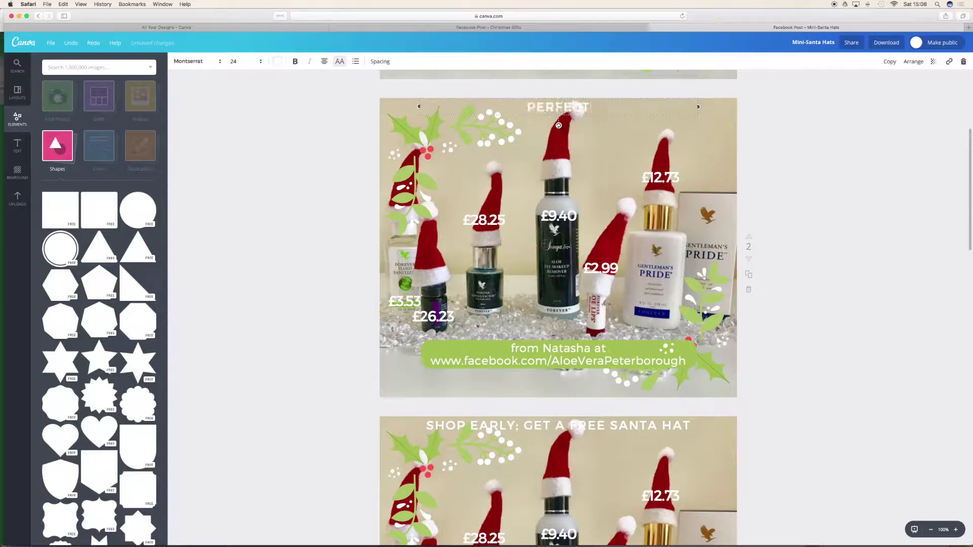
text(STOCKING)
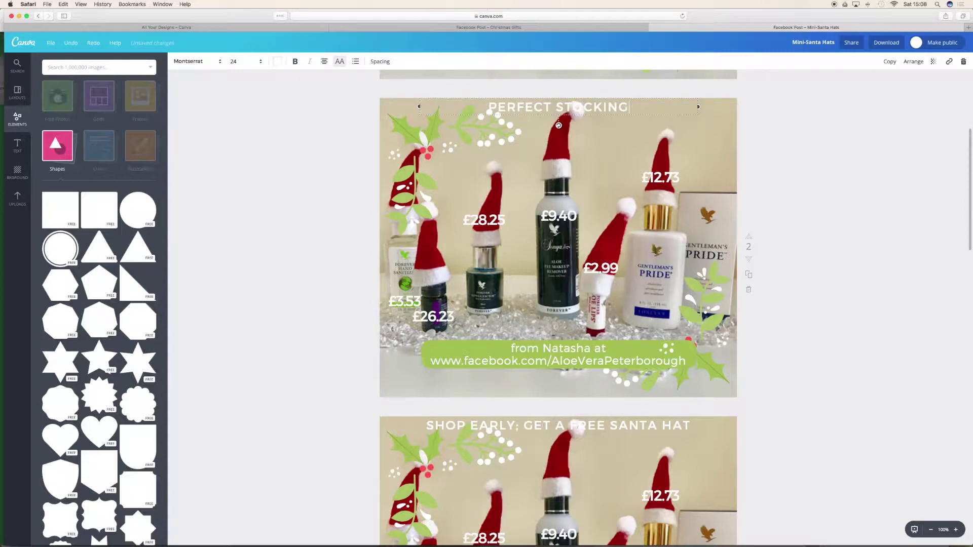
text( FILLER IDEAS)
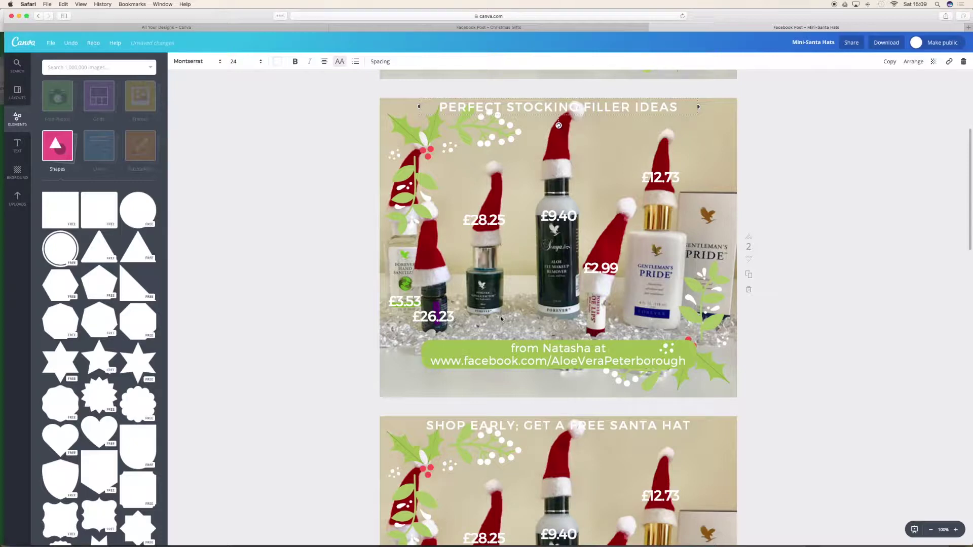
Deselect the second page's headline and save the design
click(820, 165)
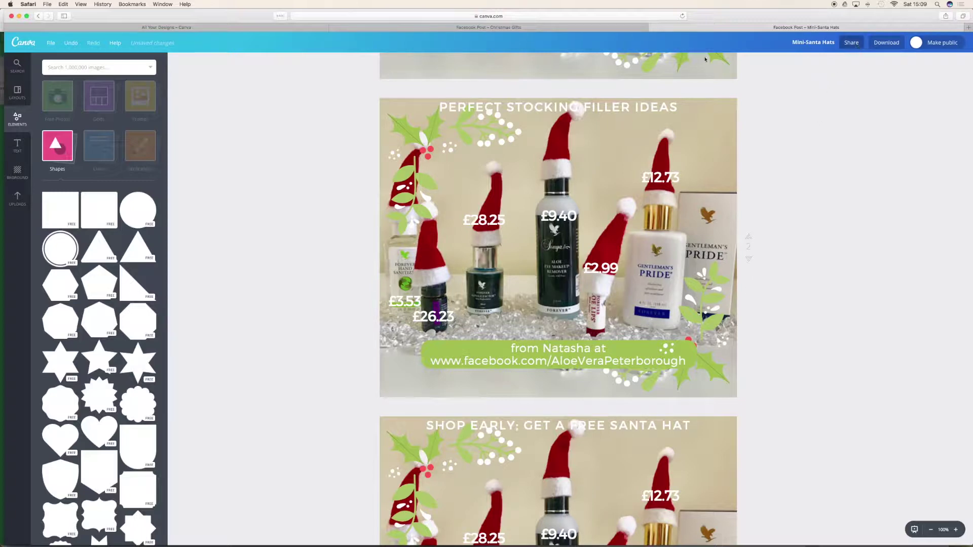
click(52, 44)
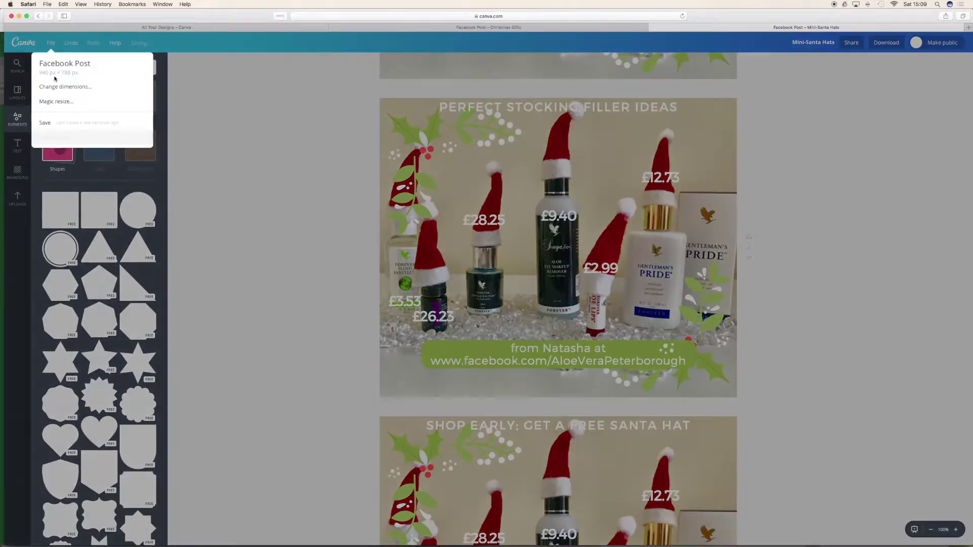
click(53, 124)
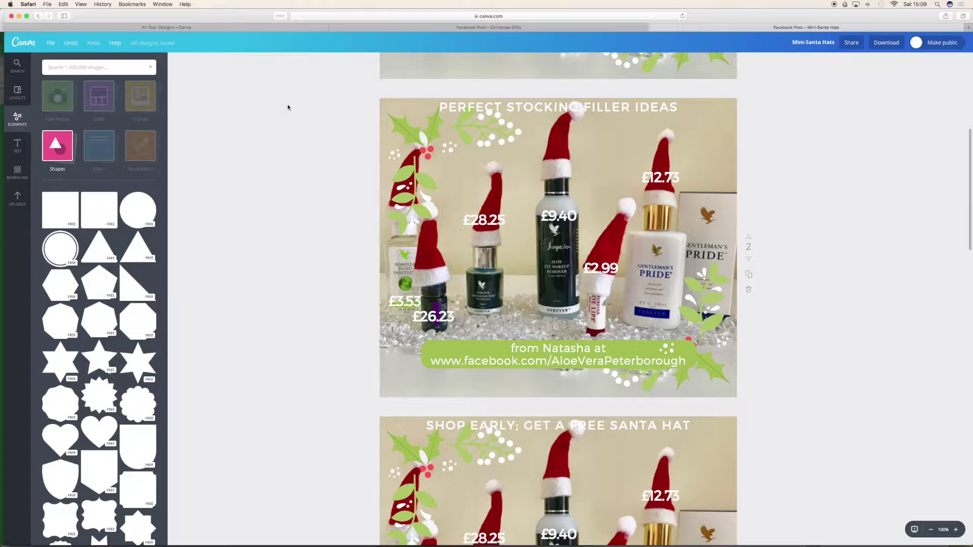
Rename the design to "Mini-Santa Hats Facebook Designs"
scroll(287, 108, up, 6)
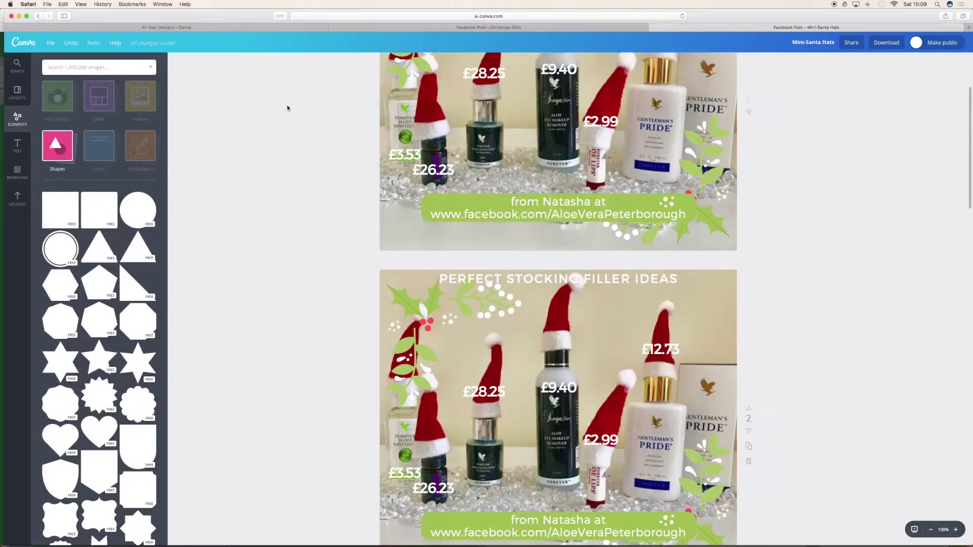
click(822, 43)
click(829, 83)
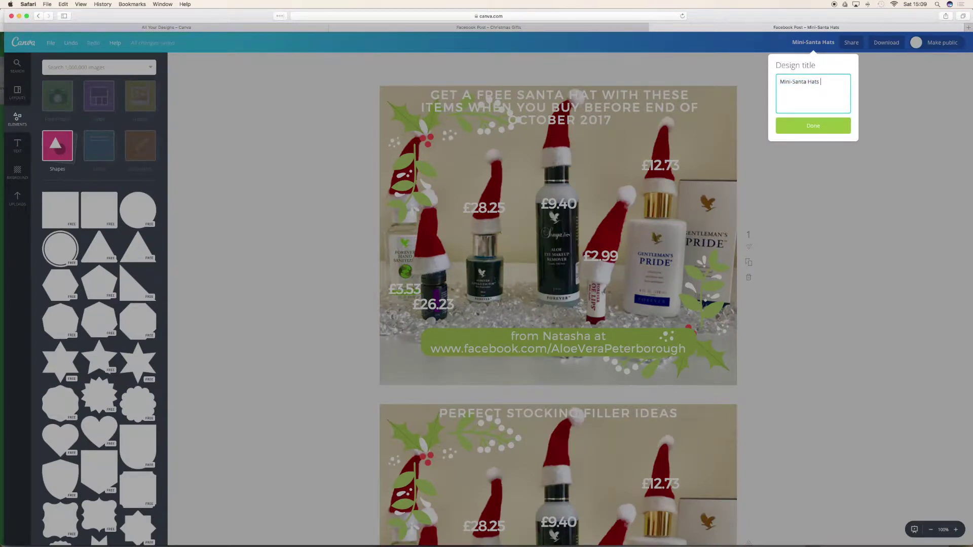
text(Facebook Designs)
click(819, 125)
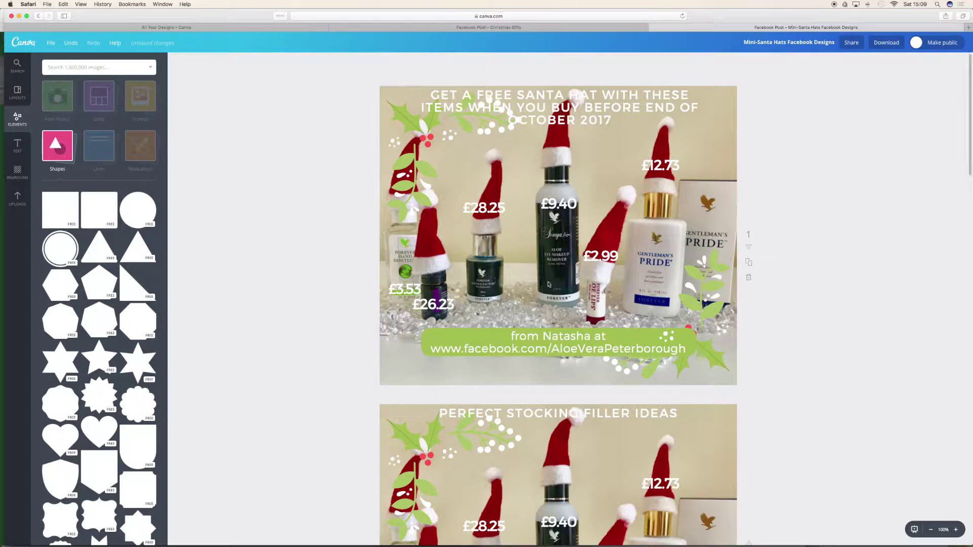
Change the third page's headline to "SHOP EARLY; GET A FREE MINI SANTA HAT" and widen its text box to fit one line
scroll(548, 285, down, 6)
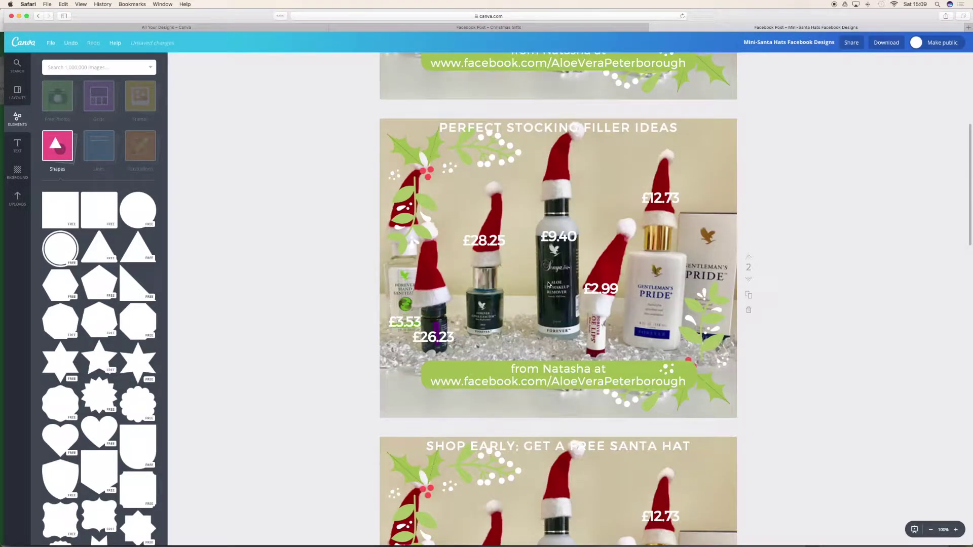
scroll(549, 285, down, 4)
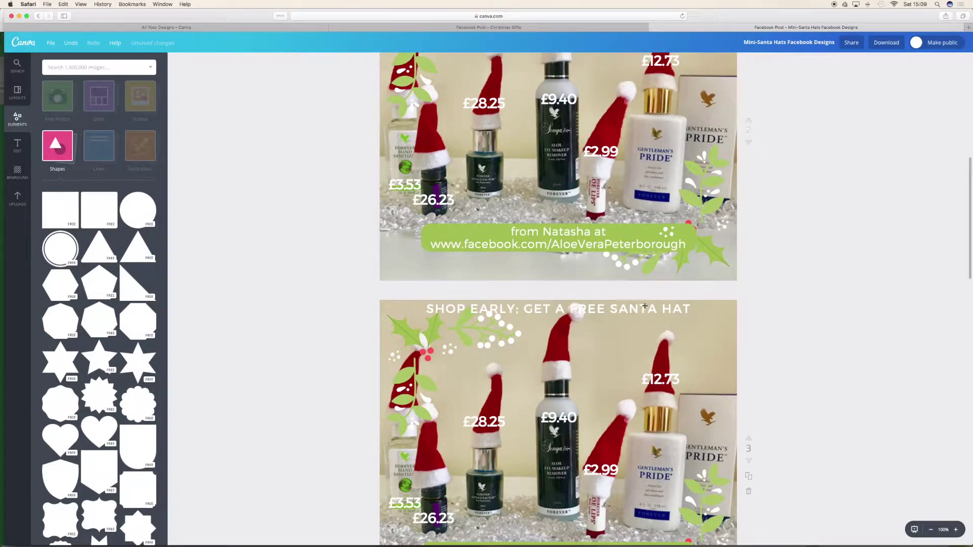
click(608, 308)
text(MINI)
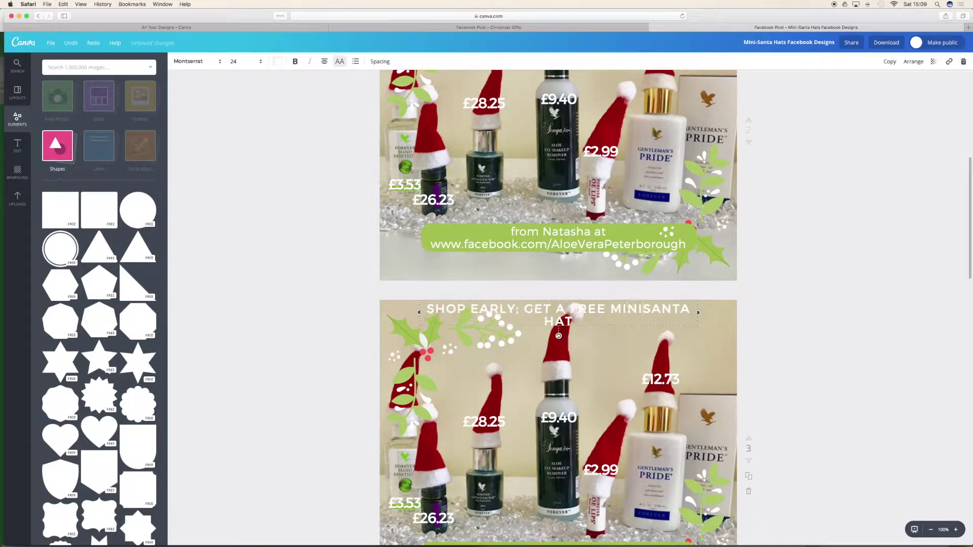
drag(417, 312, 393, 309)
drag(700, 309, 723, 310)
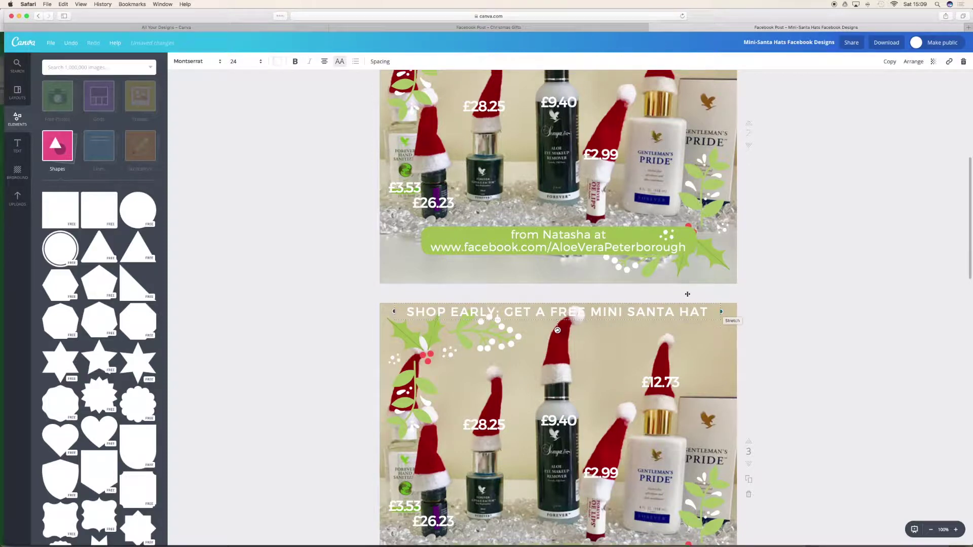
Insert "MINI" before "SANTA HAT" in the first page's headline
scroll(687, 294, up, 5)
scroll(688, 294, up, 7)
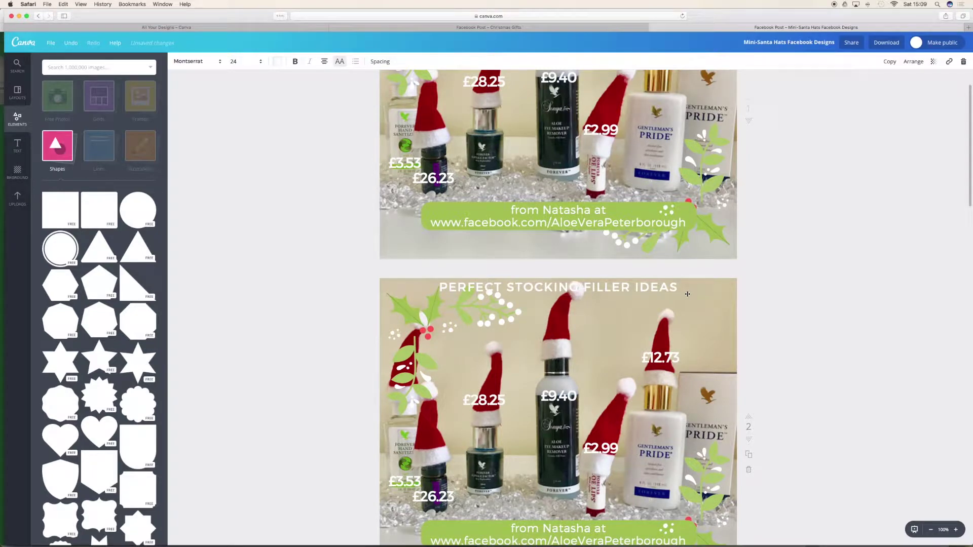
scroll(687, 294, up, 5)
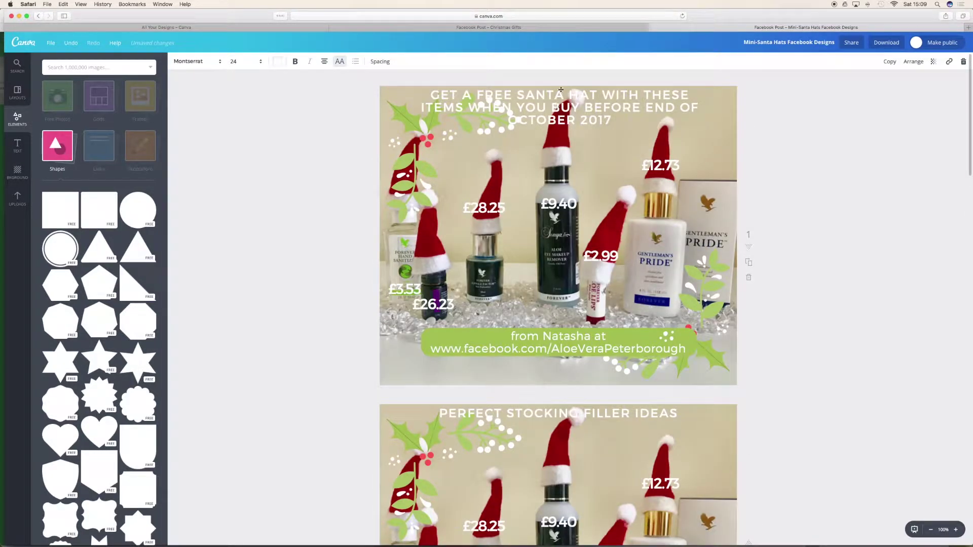
double_click(517, 96)
click(516, 96)
text(MIN)
key(BackSpace)
text(I)
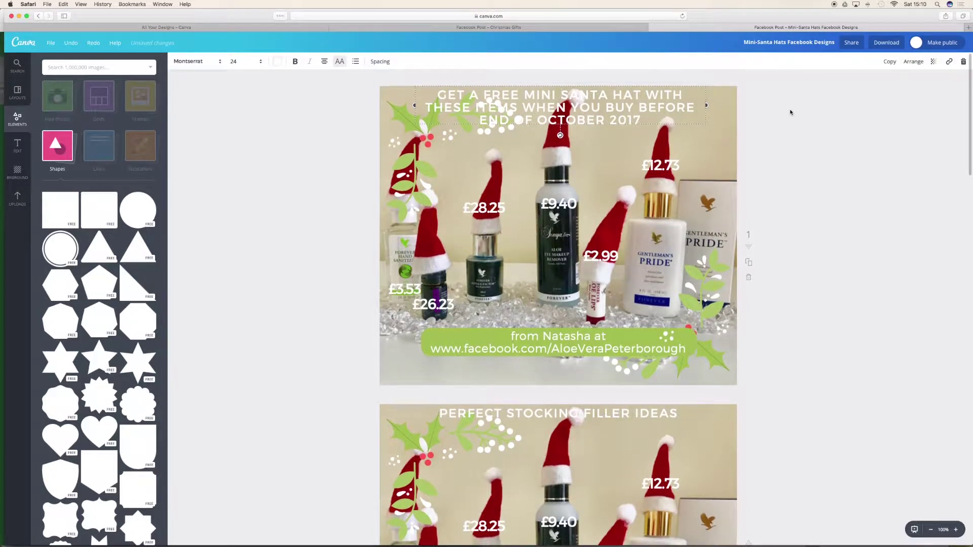
Check the first two pages and save the design with the revised "MINI SANTA HAT" headlines
scroll(790, 112, down, 4)
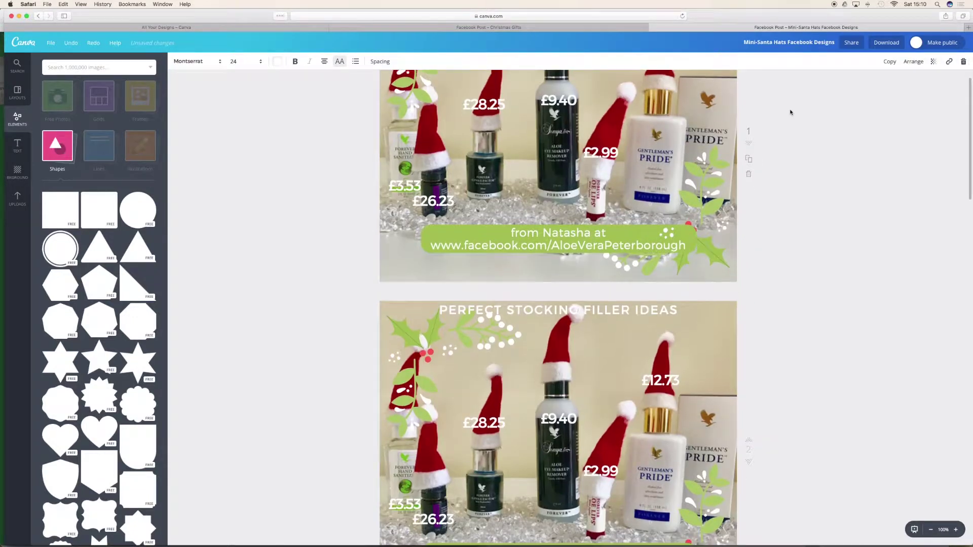
scroll(790, 112, up, 1)
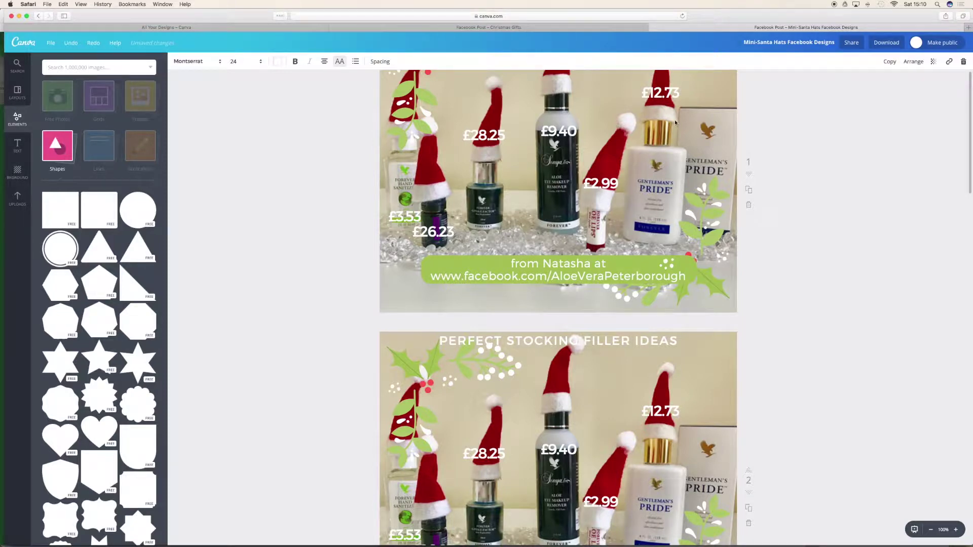
scroll(682, 89, up, 2)
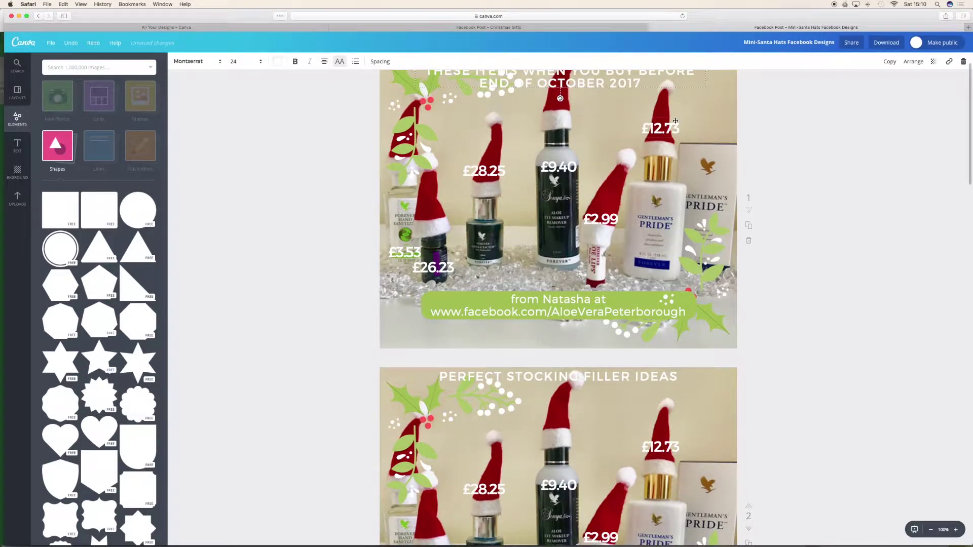
scroll(676, 121, up, 2)
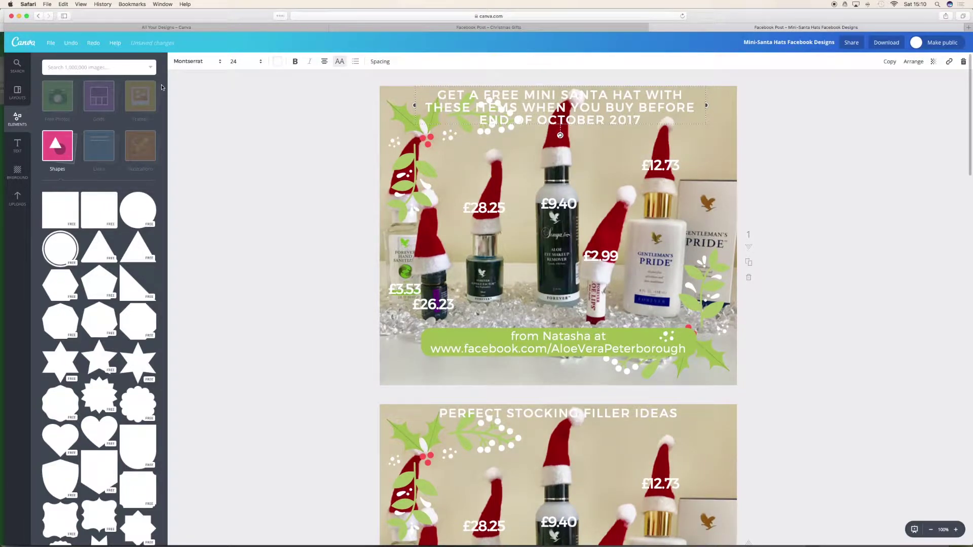
click(50, 43)
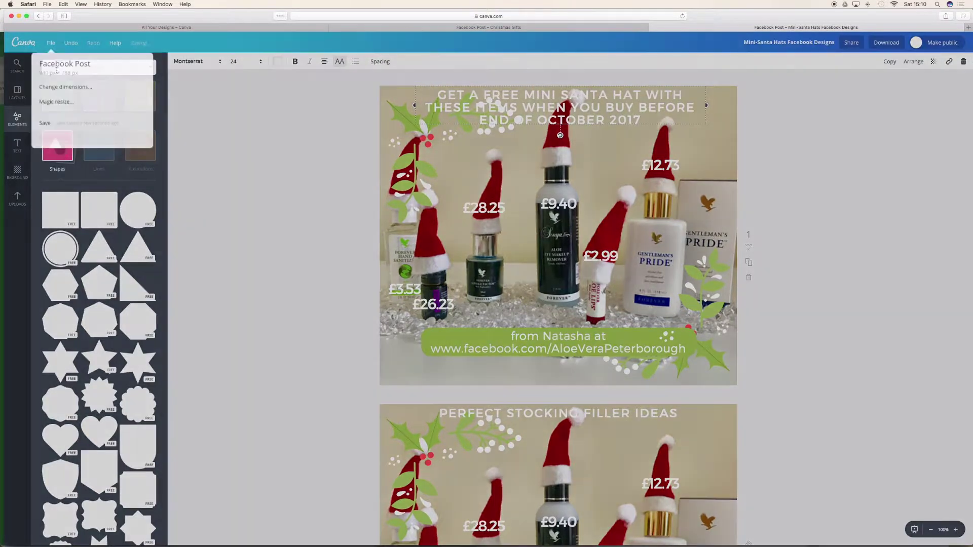
click(51, 130)
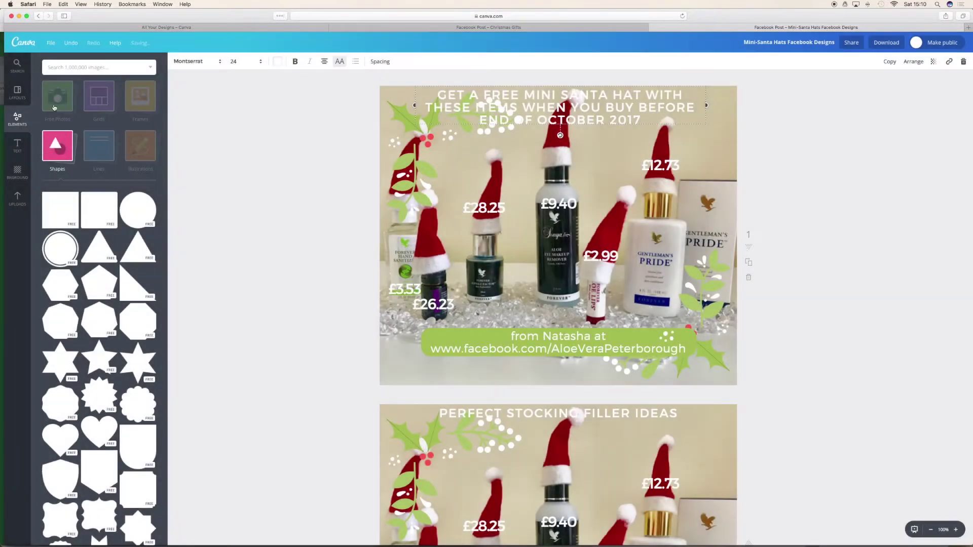
Start a Magic Resize of the design and select only Twitter Post and Pinterest Graphic among the social media post formats
click(52, 44)
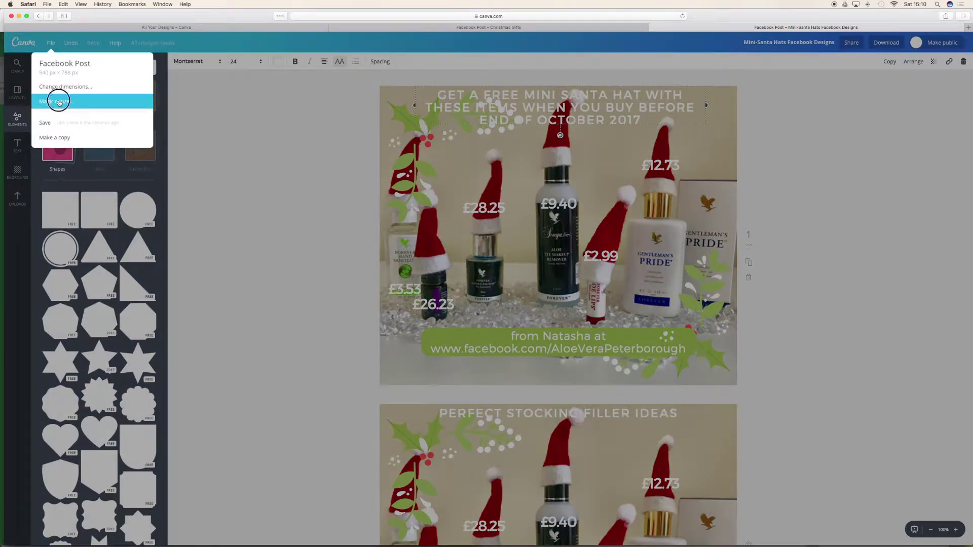
click(58, 98)
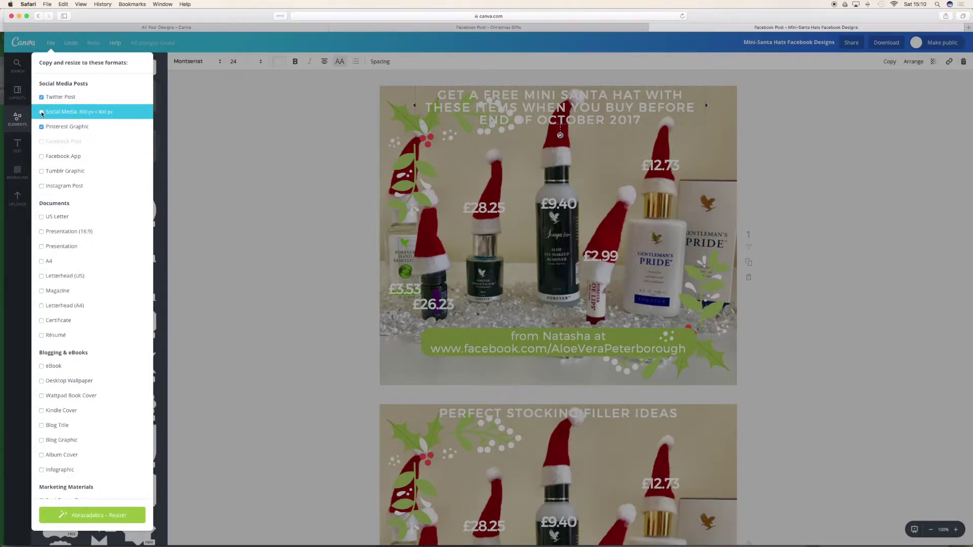
click(41, 112)
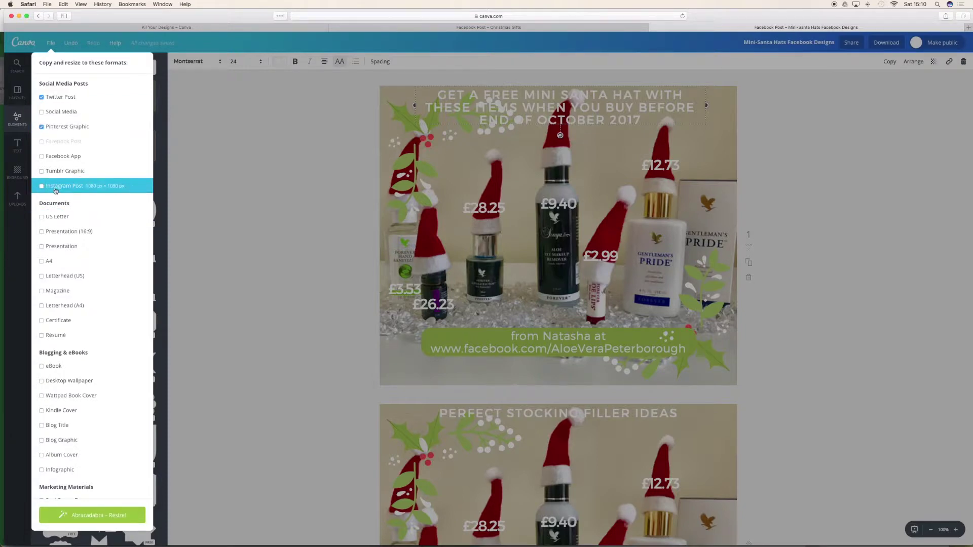
Add the Facebook Event Cover and YouTube Thumbnail header formats to the resize selection
scroll(55, 190, down, 2)
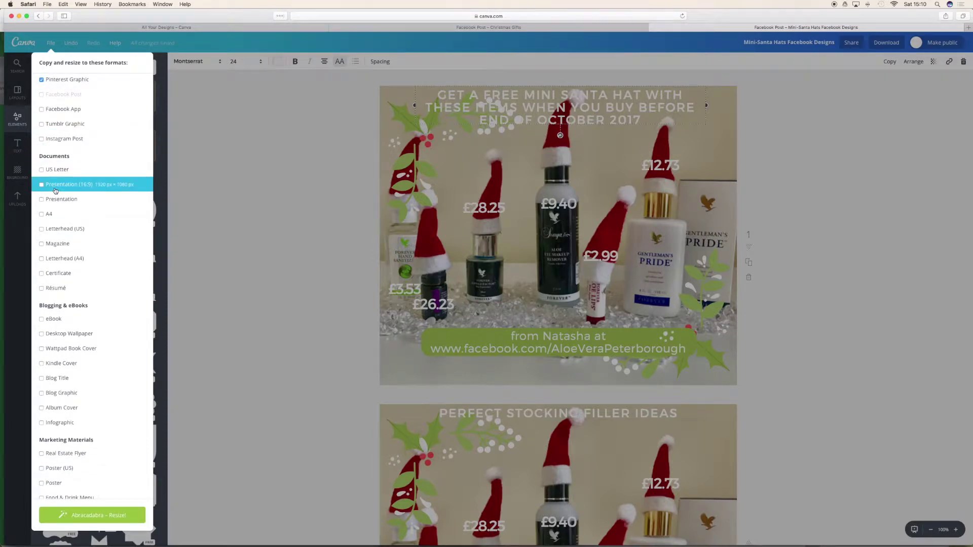
scroll(55, 190, down, 5)
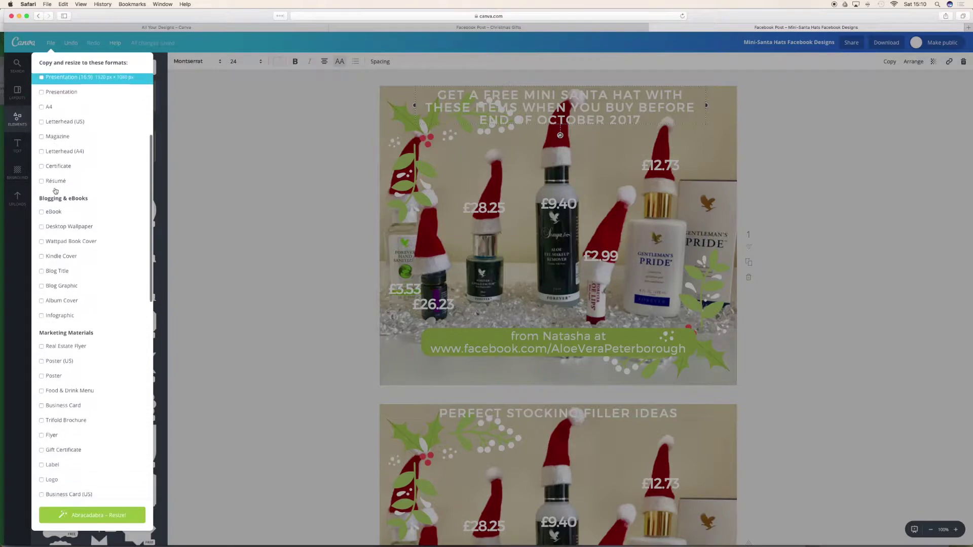
scroll(56, 191, down, 2)
scroll(55, 189, down, 3)
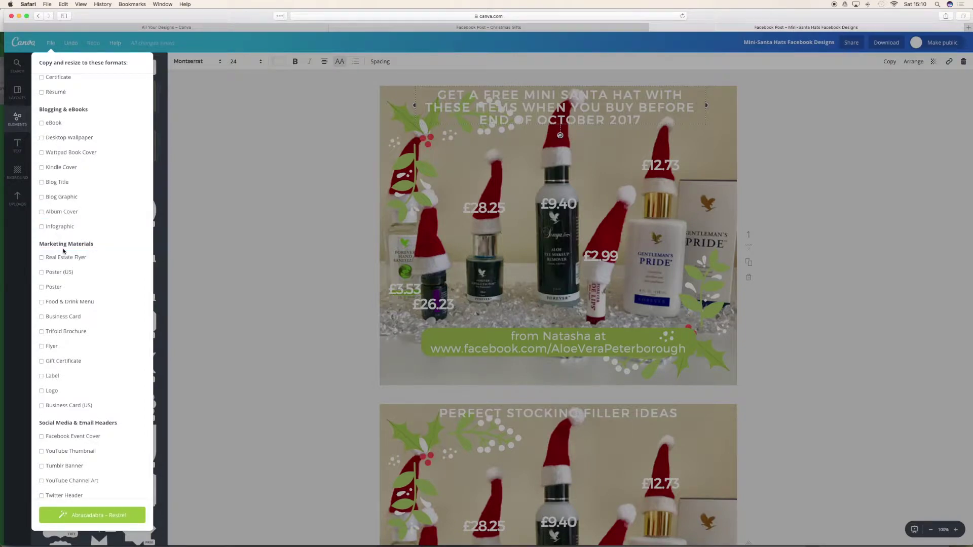
scroll(63, 251, down, 4)
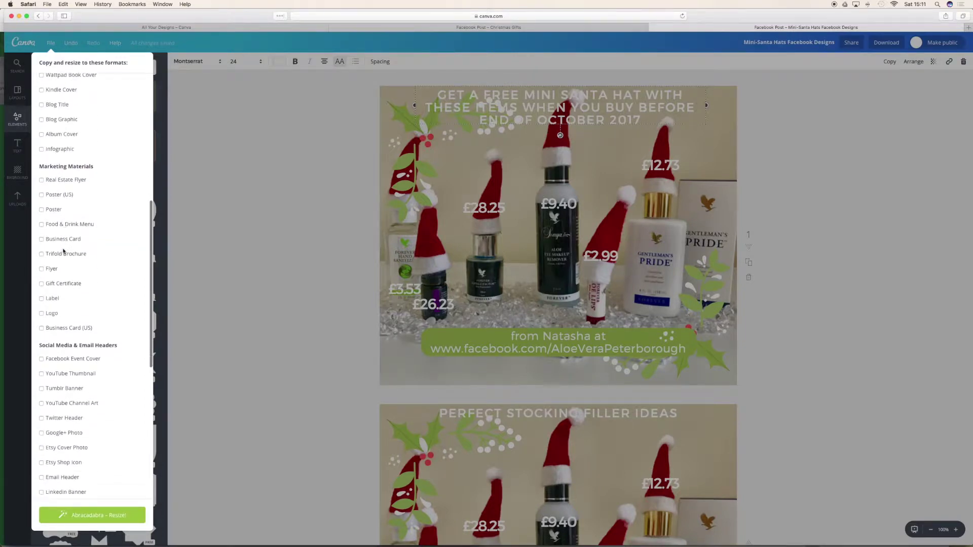
scroll(60, 251, down, 2)
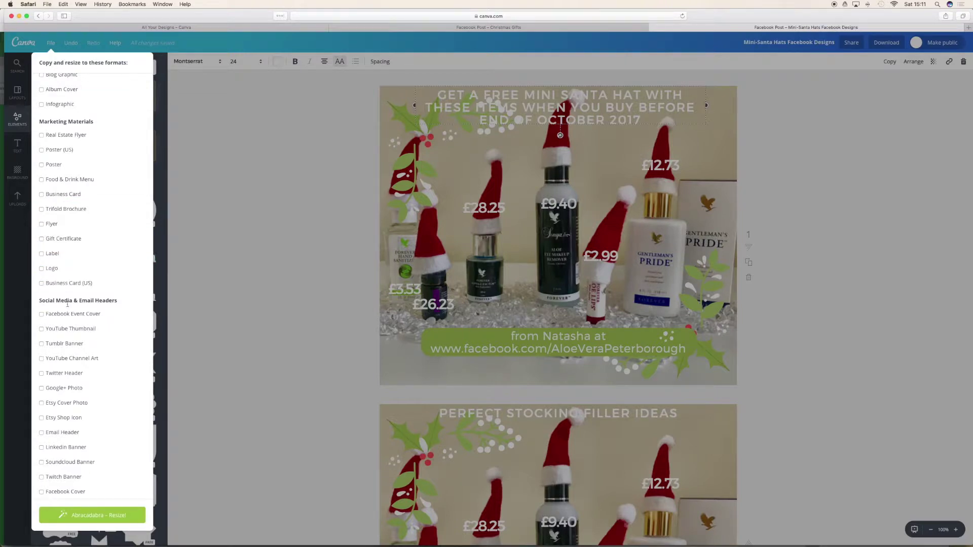
scroll(67, 303, down, 4)
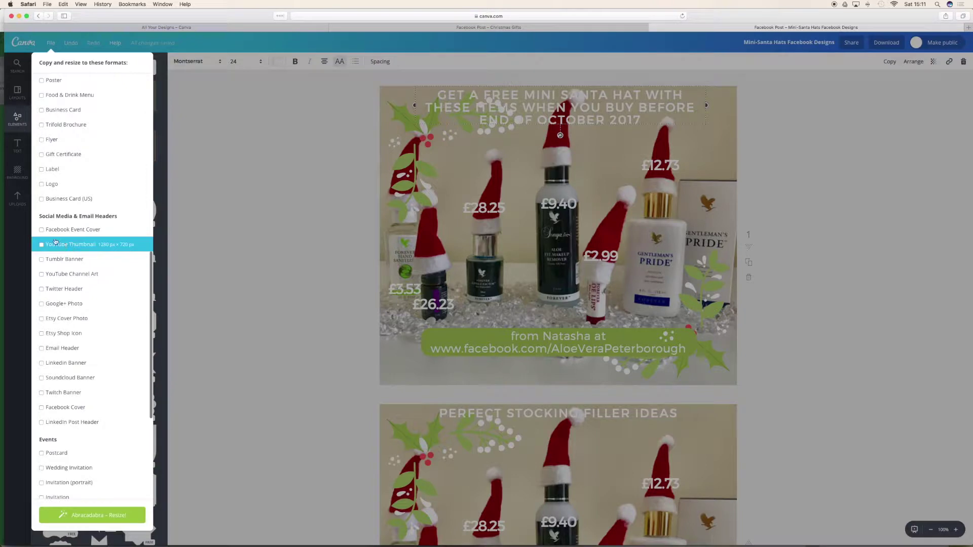
click(41, 231)
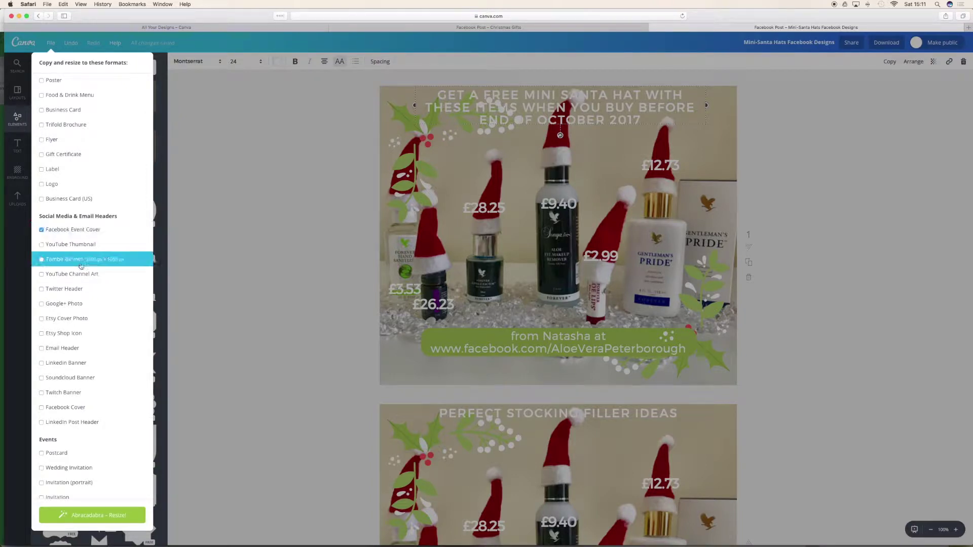
scroll(89, 257, down, 1)
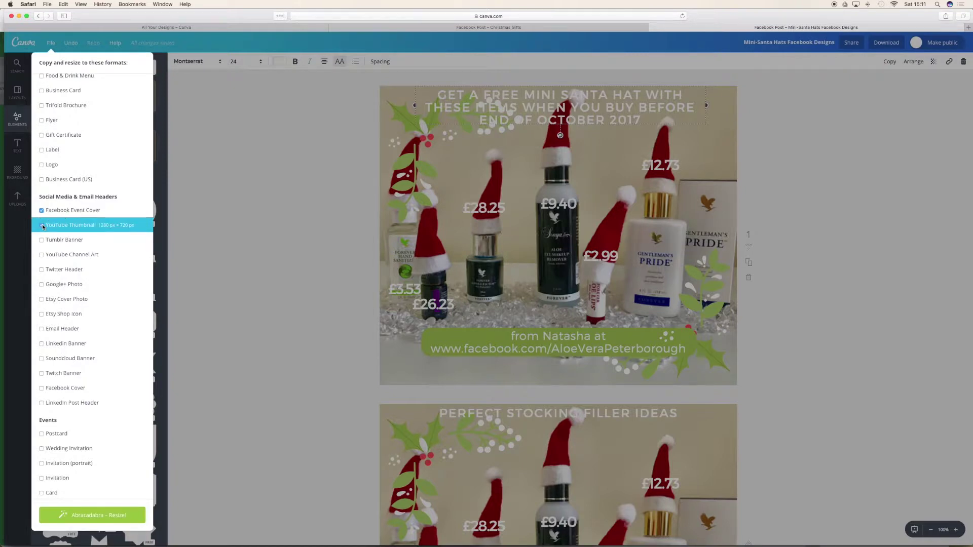
click(43, 225)
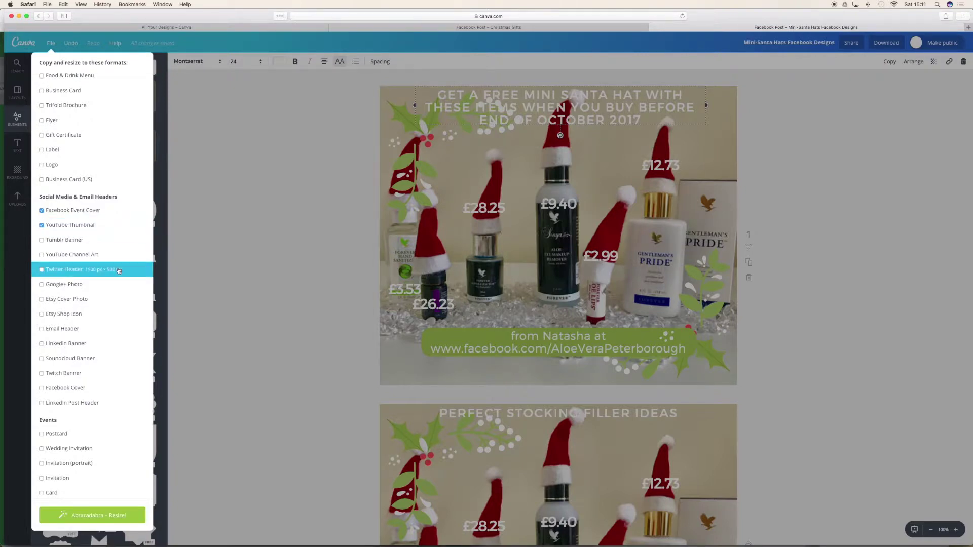
Add the Facebook Cover header and the Postcard event format to the resize selection
scroll(129, 243, down, 1)
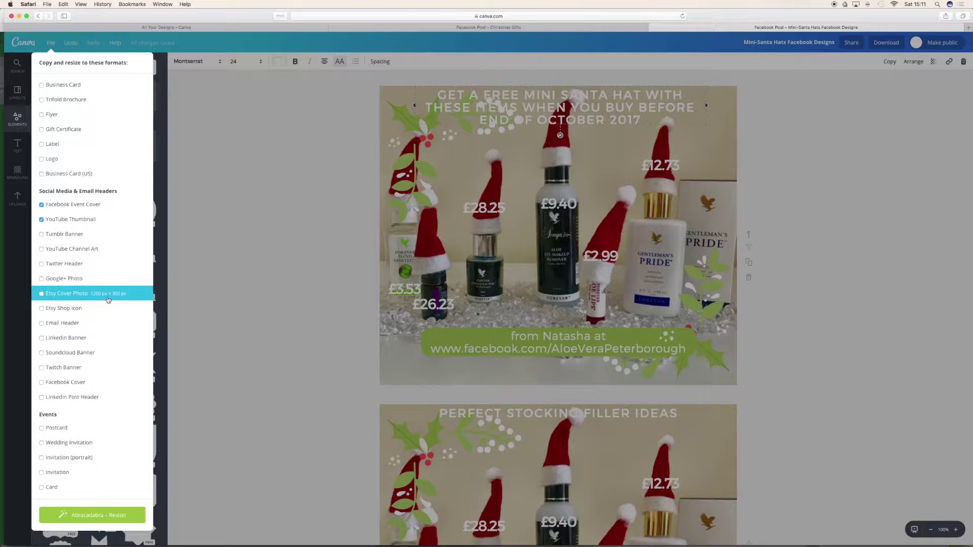
click(41, 383)
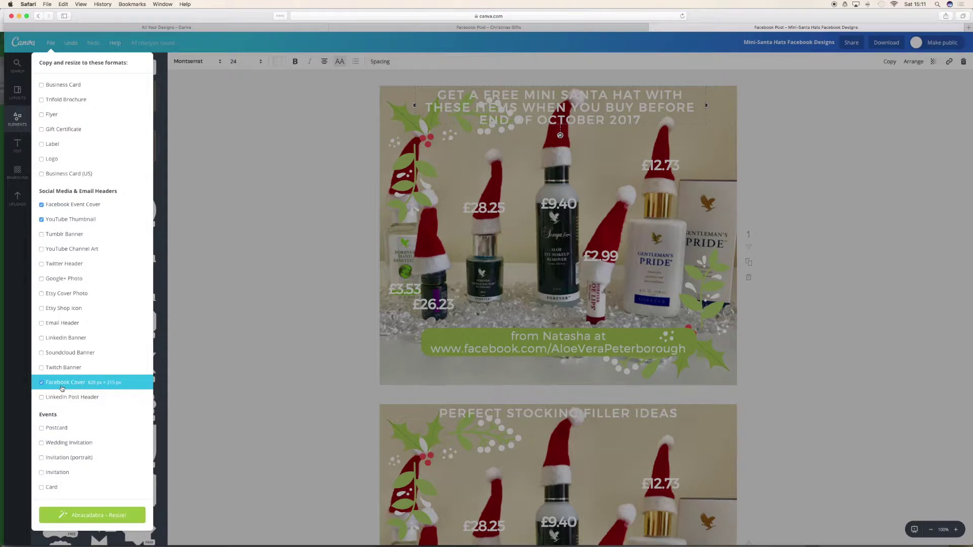
scroll(56, 375, down, 4)
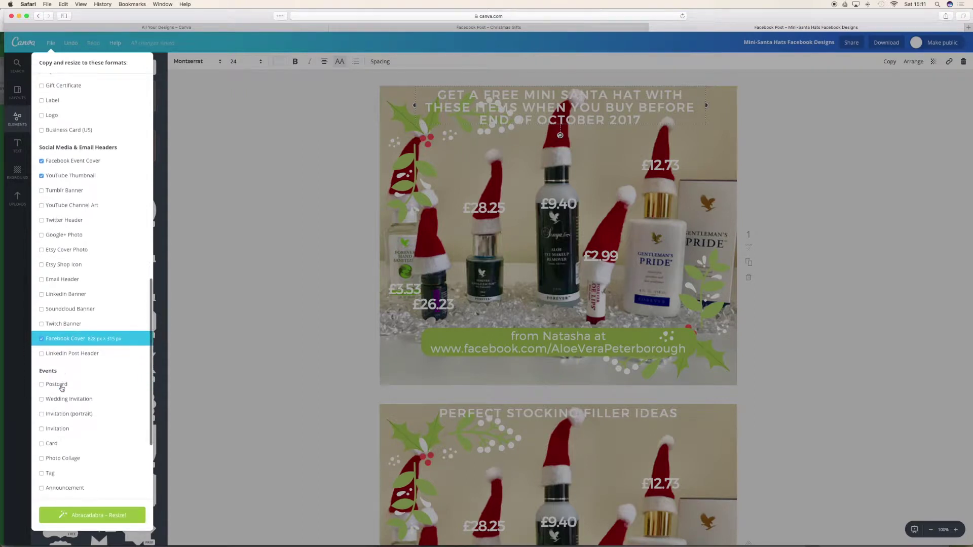
click(38, 338)
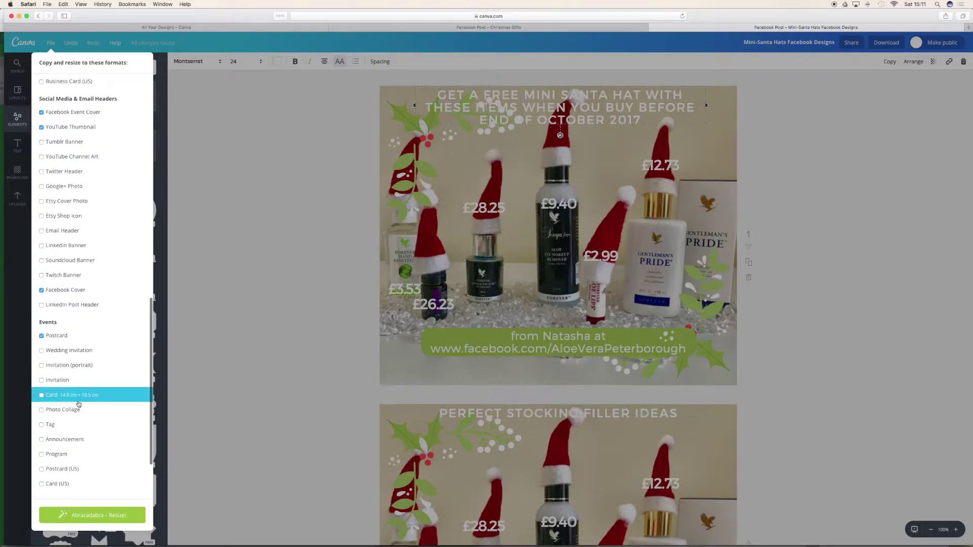
scroll(79, 404, down, 4)
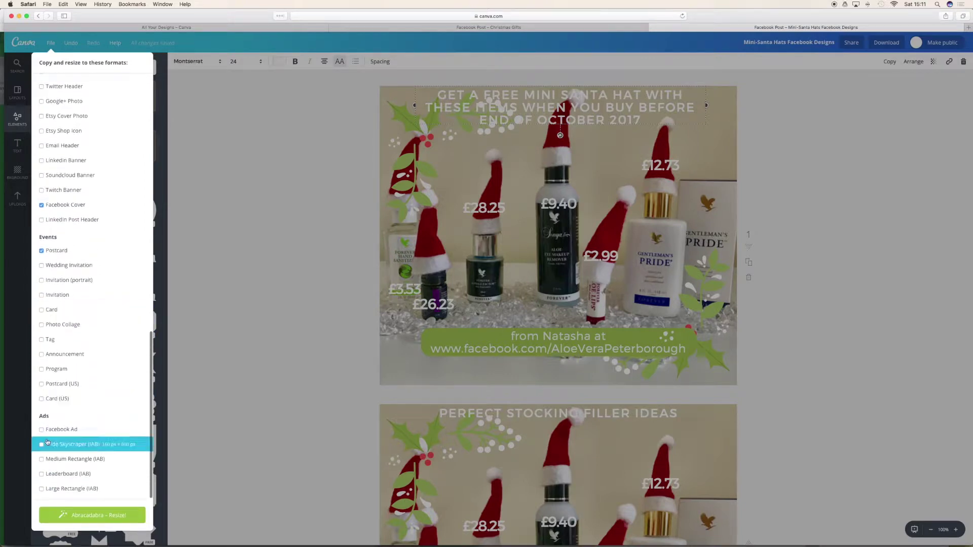
click(40, 431)
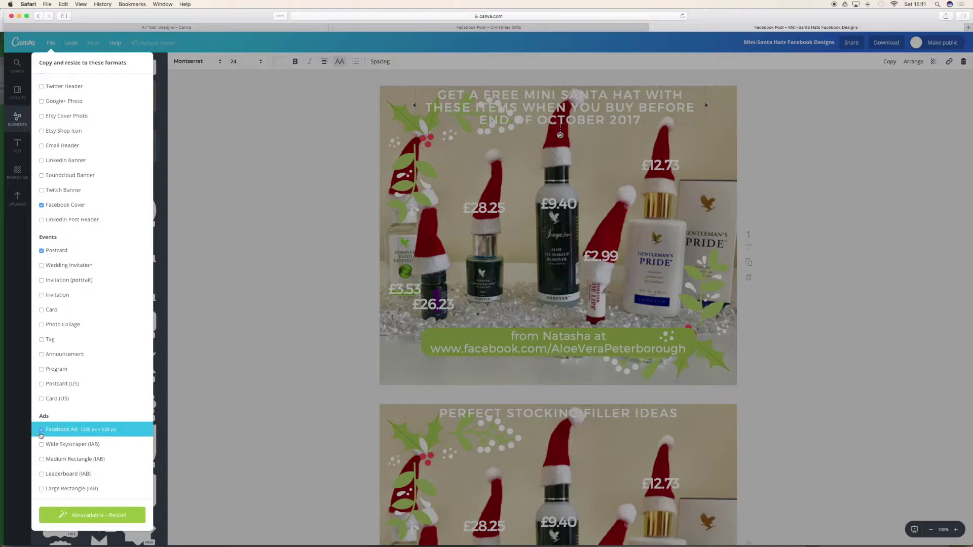
right_click(41, 434)
click(40, 433)
click(40, 432)
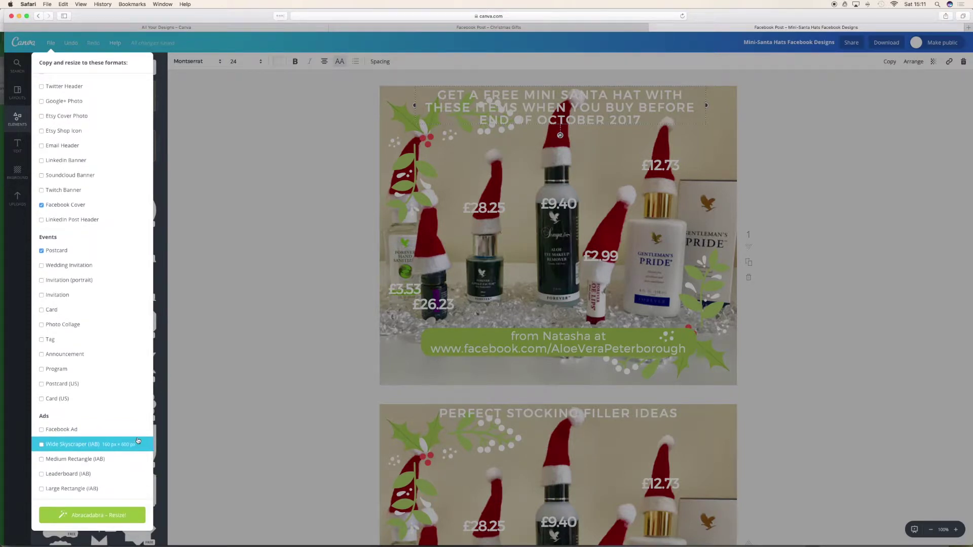
Create the resized copies in the selected formats and return to the original Mini-Santa Hats Facebook post design
scroll(137, 441, down, 1)
click(103, 516)
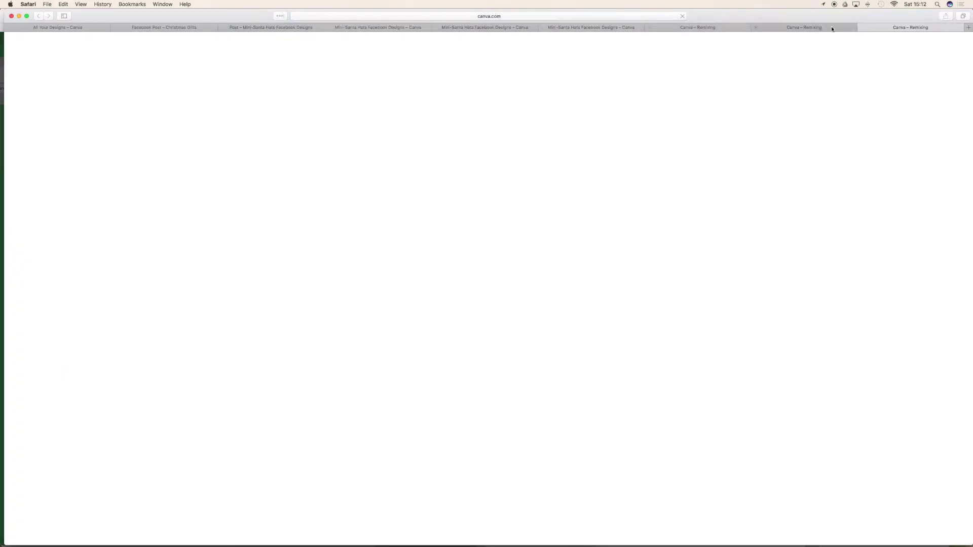
click(149, 29)
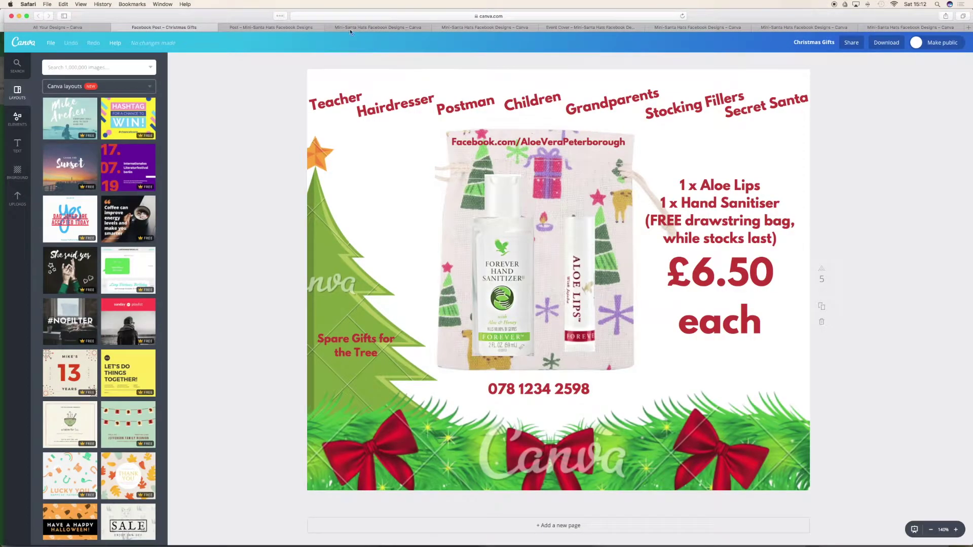
click(306, 30)
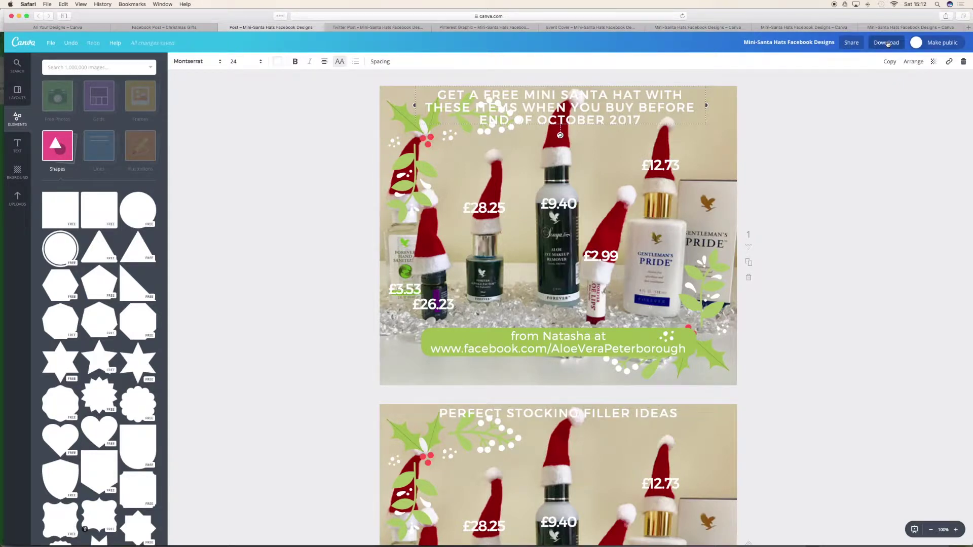
Download the Mini-Santa Hats Facebook post design in PNG format
click(887, 43)
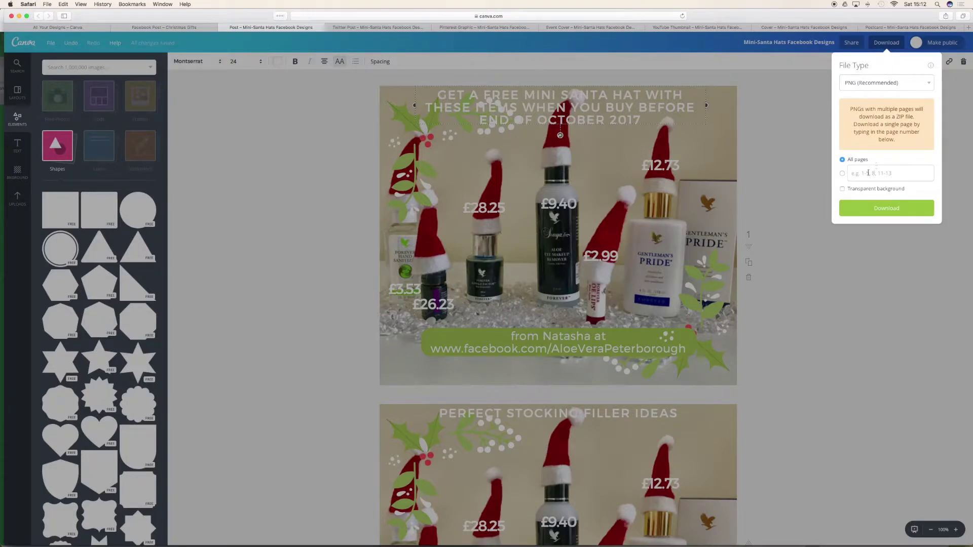
click(855, 175)
click(871, 209)
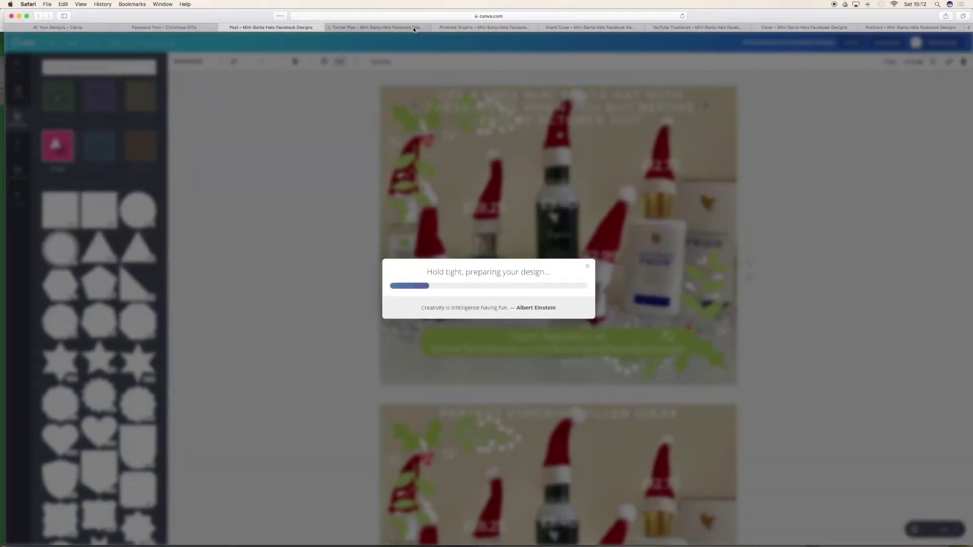
Open the Twitter Post copy and rename it "Mini-Santa Hats Twitter Designs"
click(414, 28)
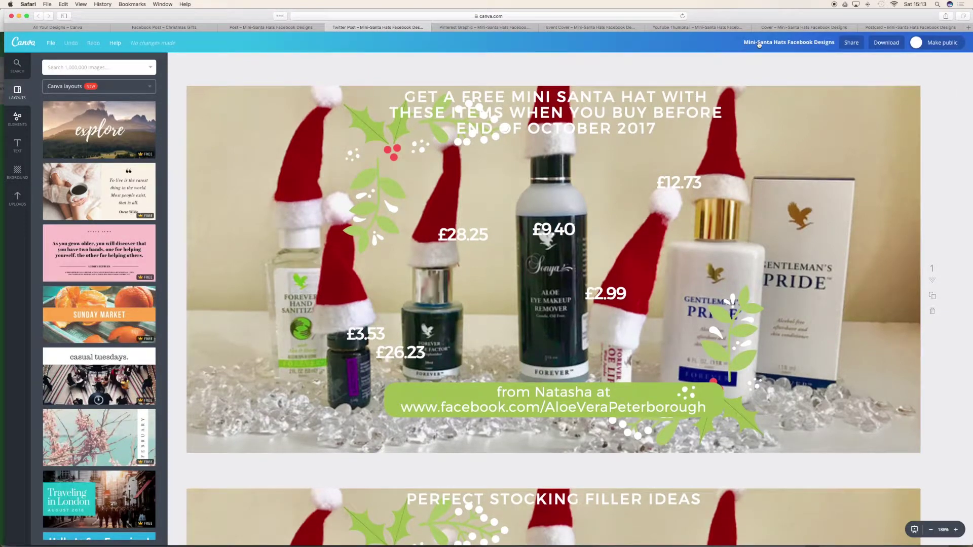
click(792, 42)
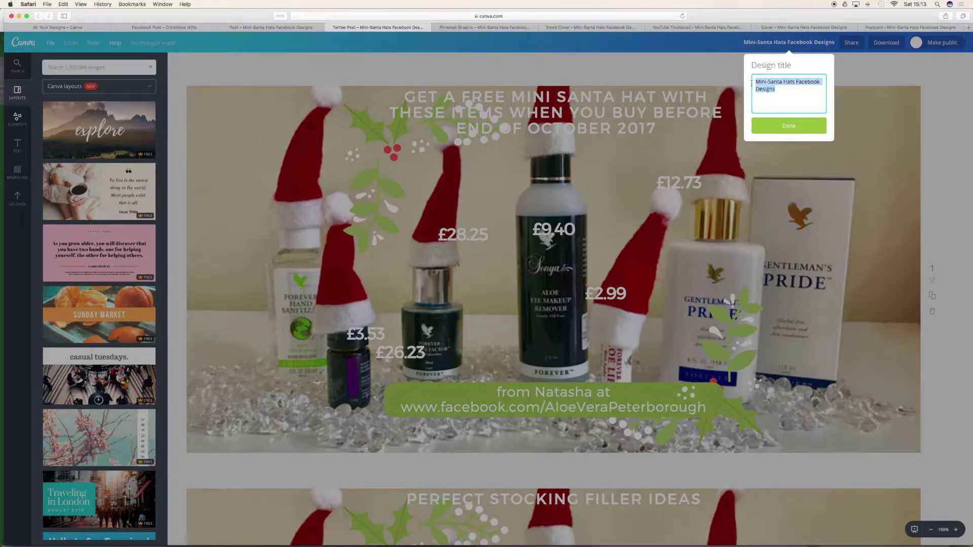
click(787, 90)
double_click(804, 84)
text(Twitter)
click(809, 122)
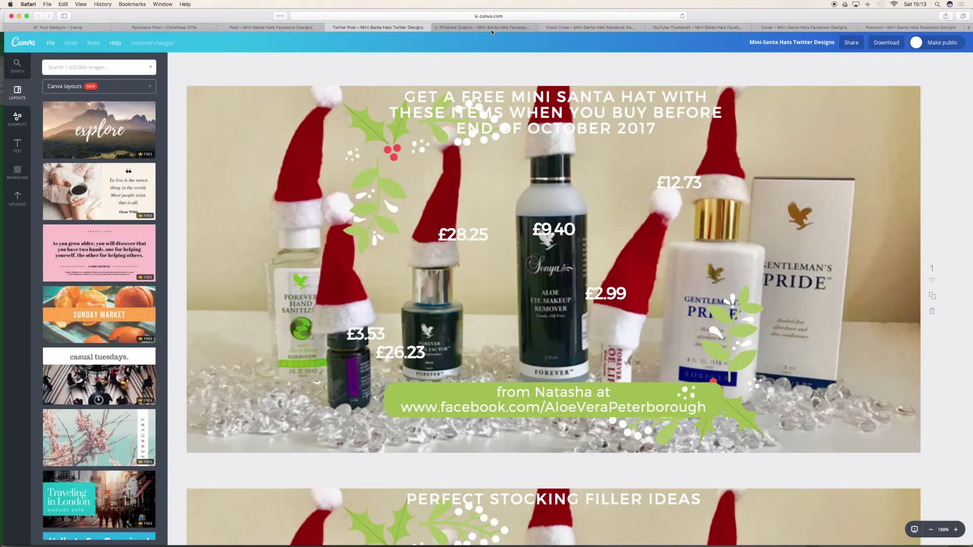
Open the Pinterest Graphic copy and rename it "Mini-Santa Hats Pinterest Designs"
click(491, 29)
click(809, 43)
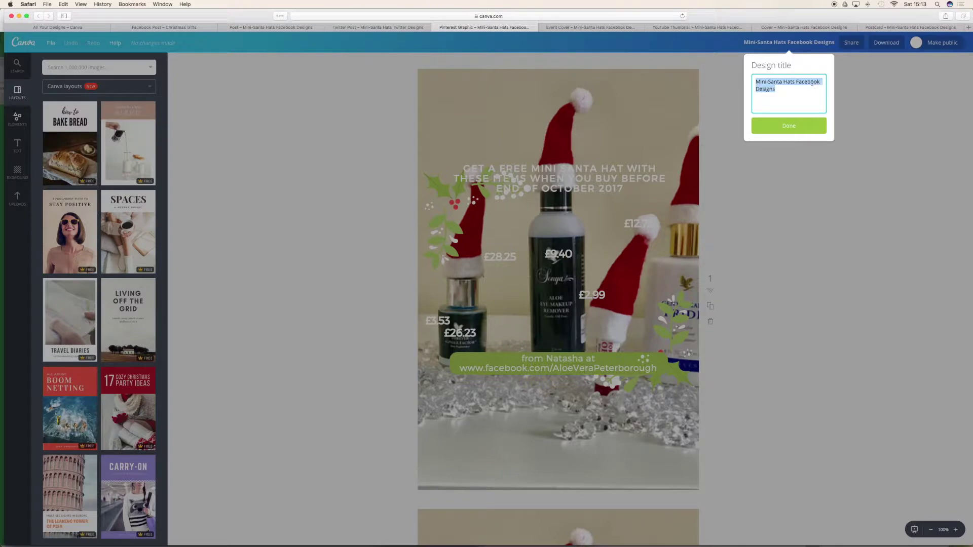
double_click(811, 82)
text(Pinterest)
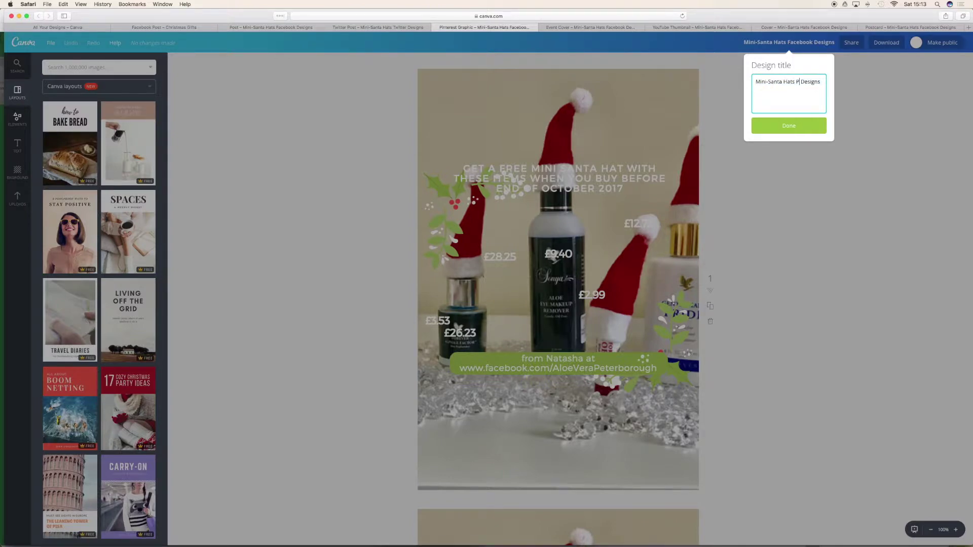
key(Return)
Open the Event Cover copy and reload it, viewing the YouTube Thumbnail copy while it loads
click(583, 28)
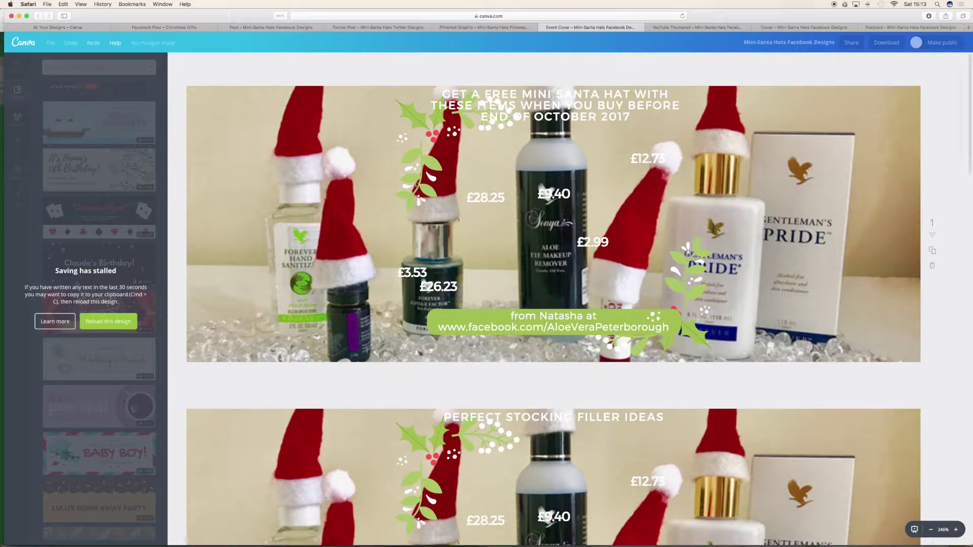
click(119, 321)
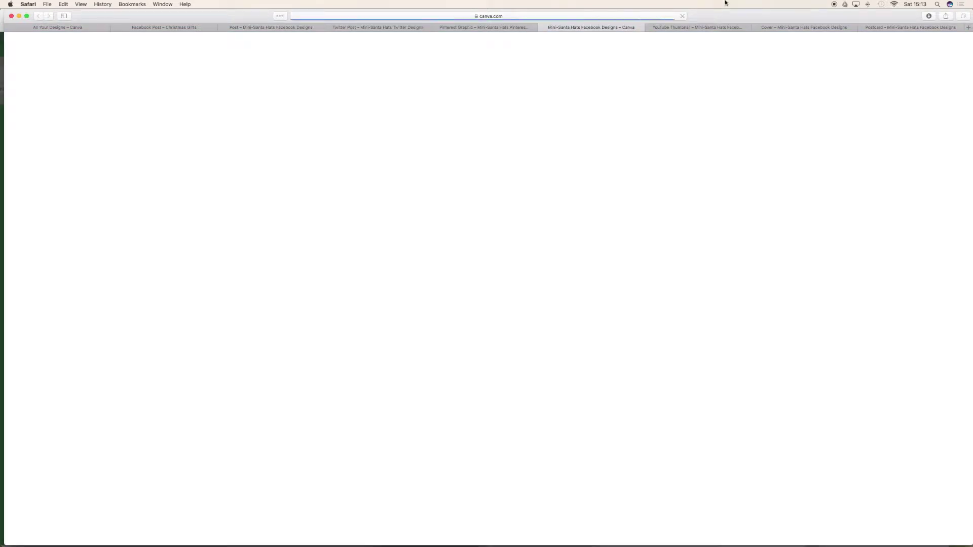
click(684, 28)
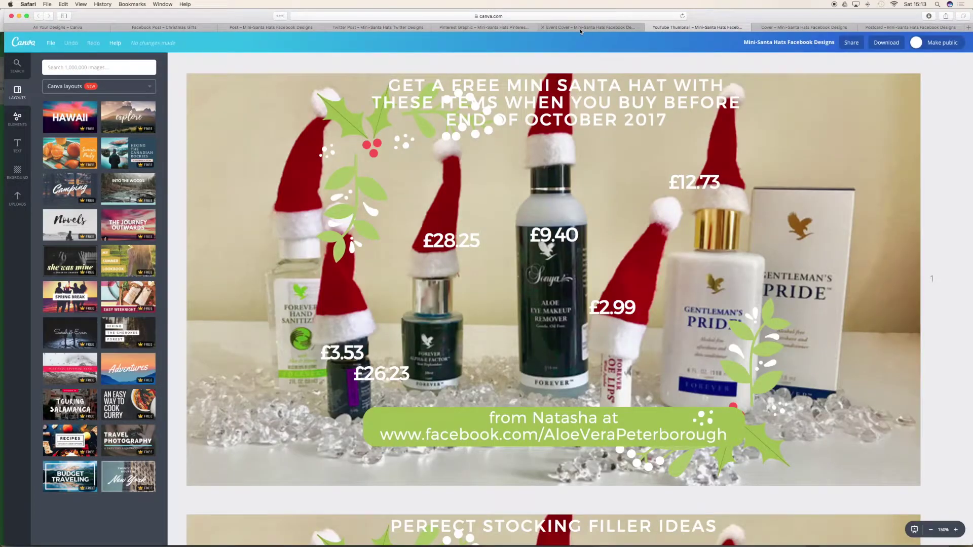
click(580, 29)
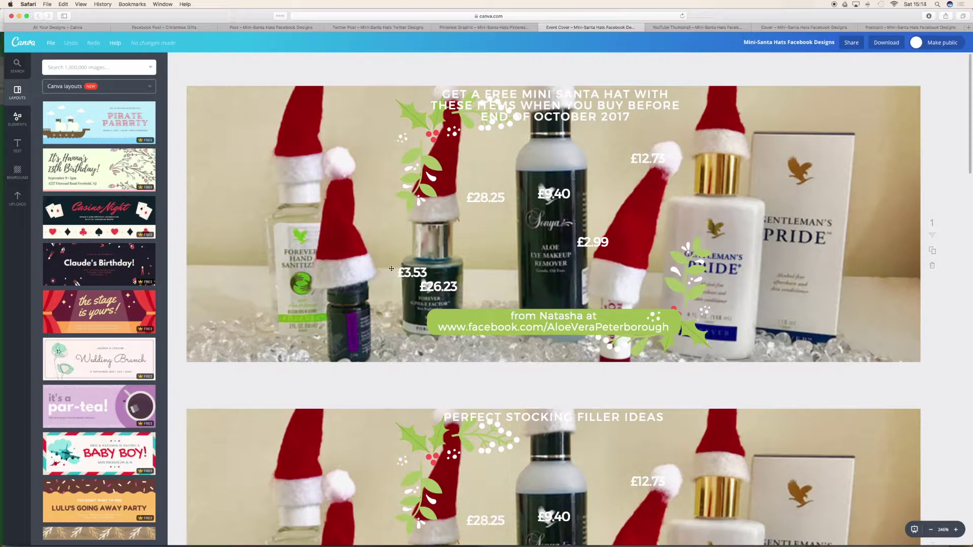
Move the £3.53, £26.23 and £28.25 prices on the event cover's first page onto the Santa hats of their products
click(416, 268)
drag(417, 268, 300, 138)
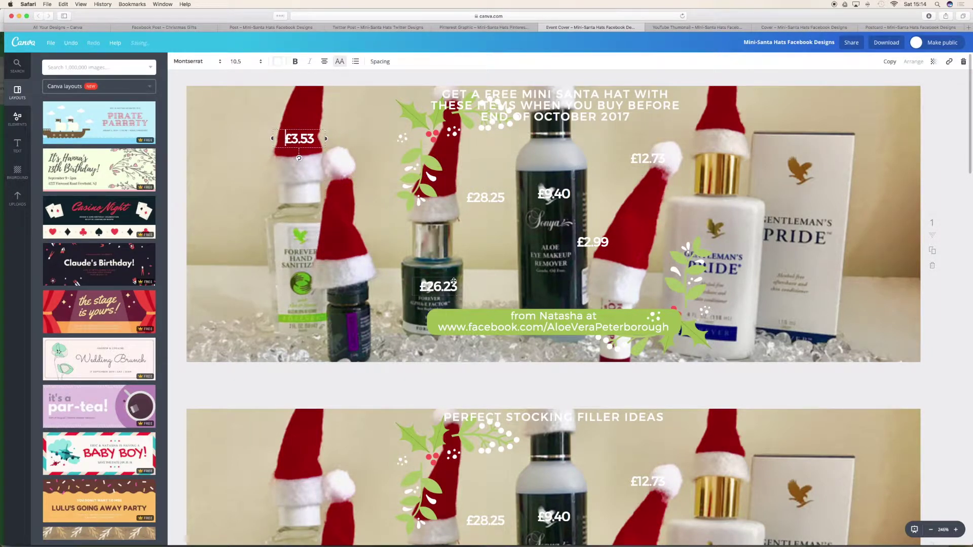
drag(436, 285, 339, 245)
click(477, 191)
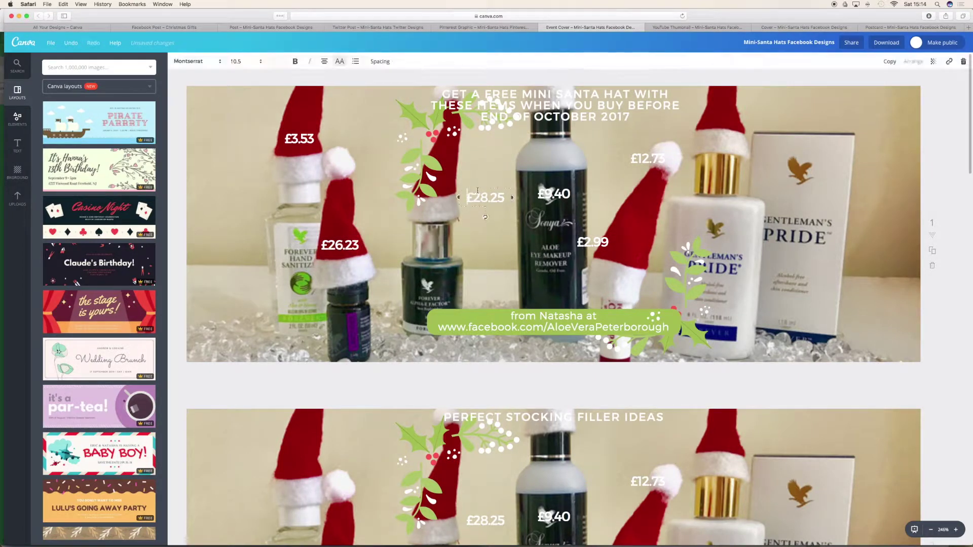
drag(480, 188, 432, 172)
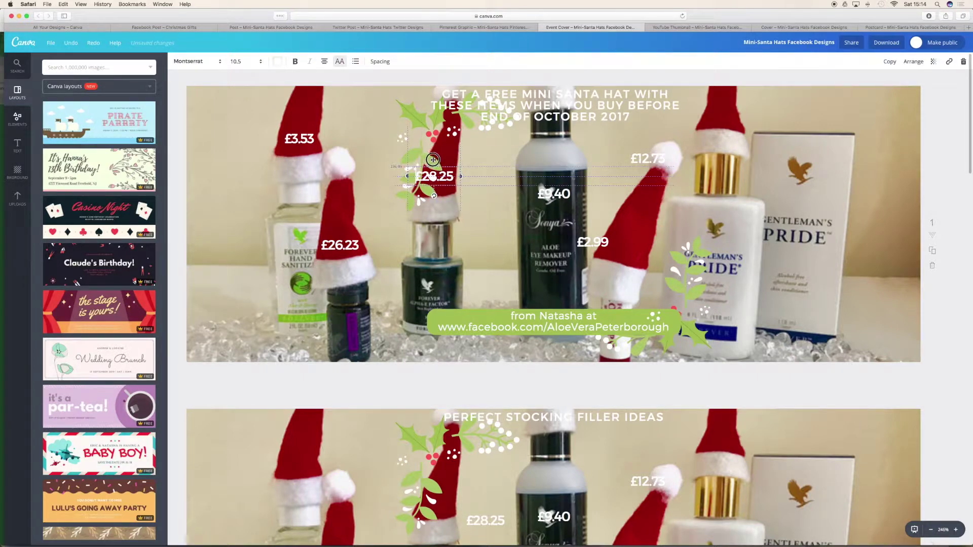
Move the £12.73 price onto the Gentleman's Pride bottle's hat and the £2.99 price onto the lip balm's hat on the first page
drag(607, 247, 565, 291)
click(648, 150)
drag(647, 150, 634, 232)
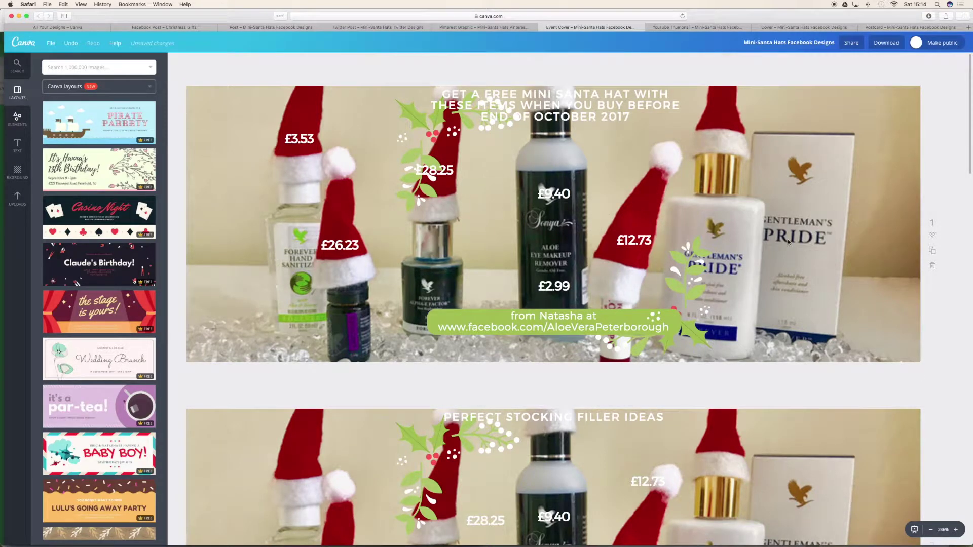
scroll(787, 239, down, 1)
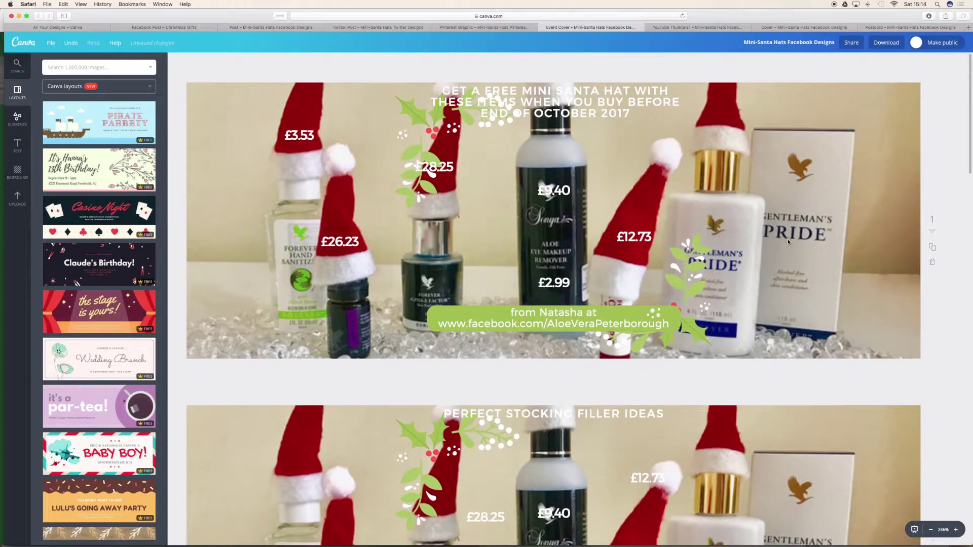
scroll(788, 239, down, 2)
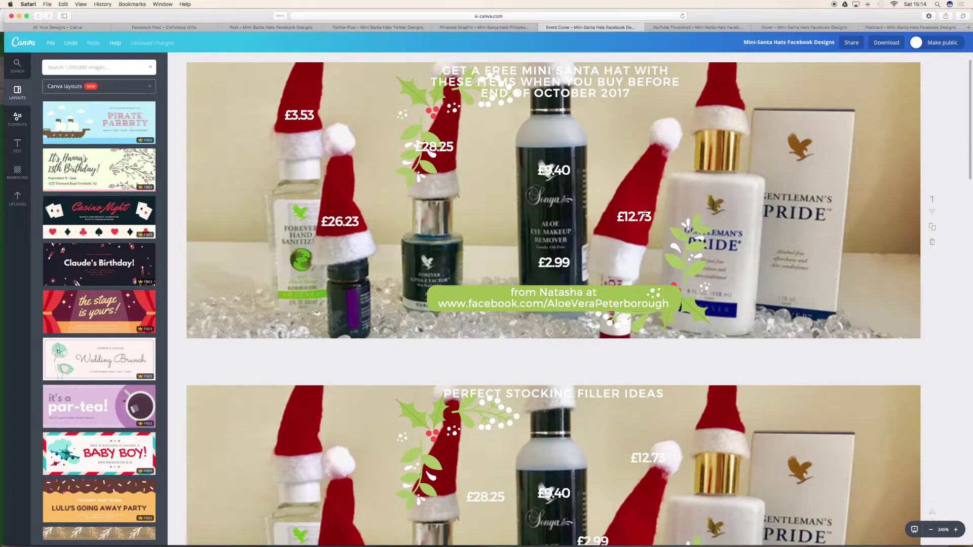
drag(645, 215, 724, 90)
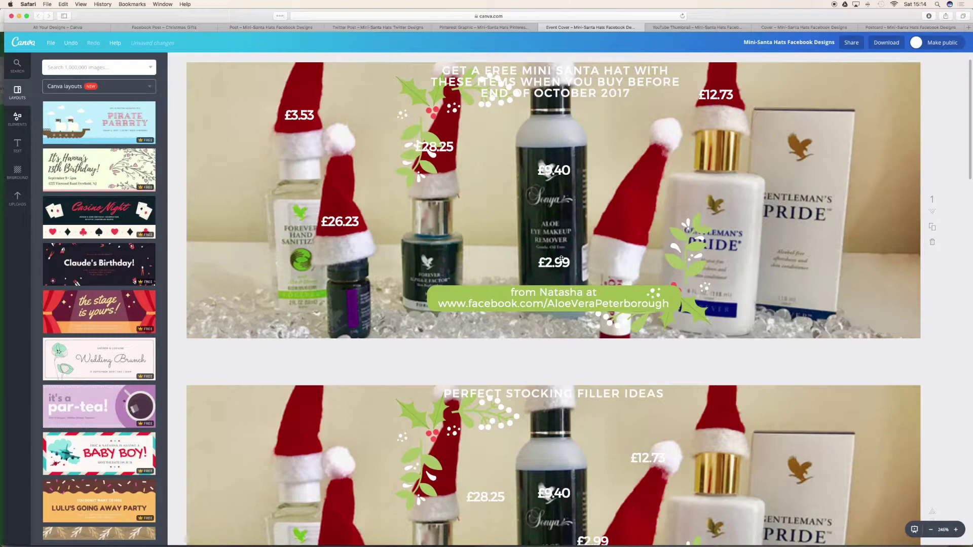
drag(563, 258, 631, 218)
Move the £9.40 price on the first page down to the lower part of the Sonya eye makeup remover bottle
scroll(631, 218, down, 10)
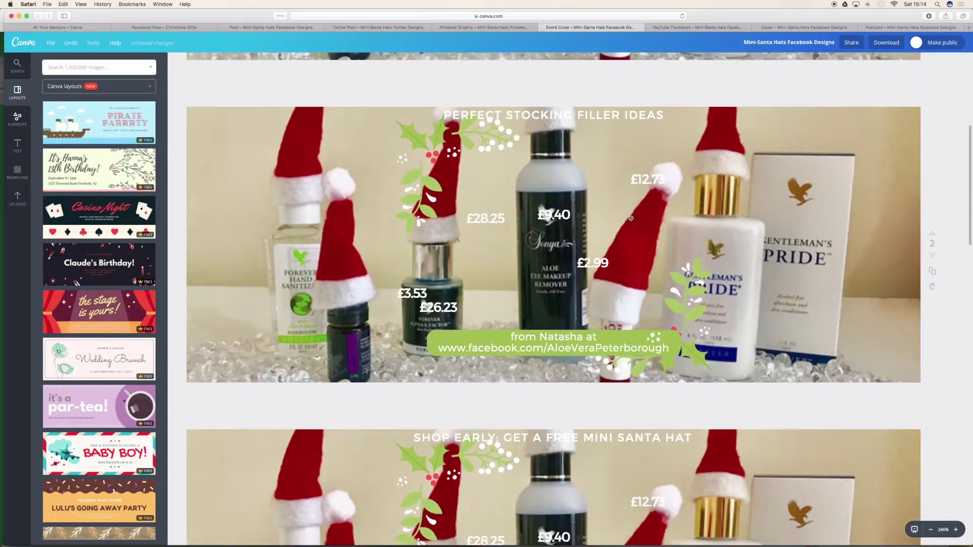
scroll(631, 218, up, 5)
scroll(631, 218, up, 3)
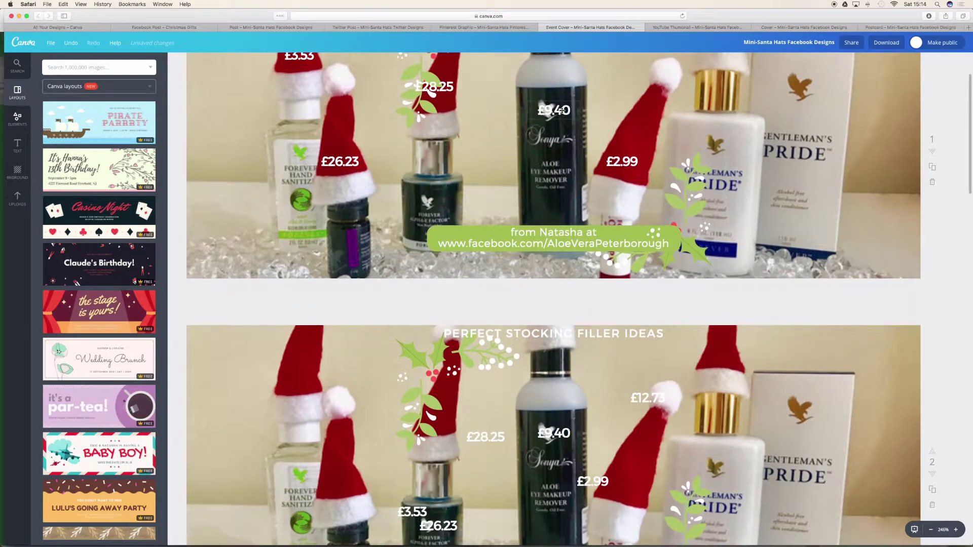
drag(562, 132, 562, 225)
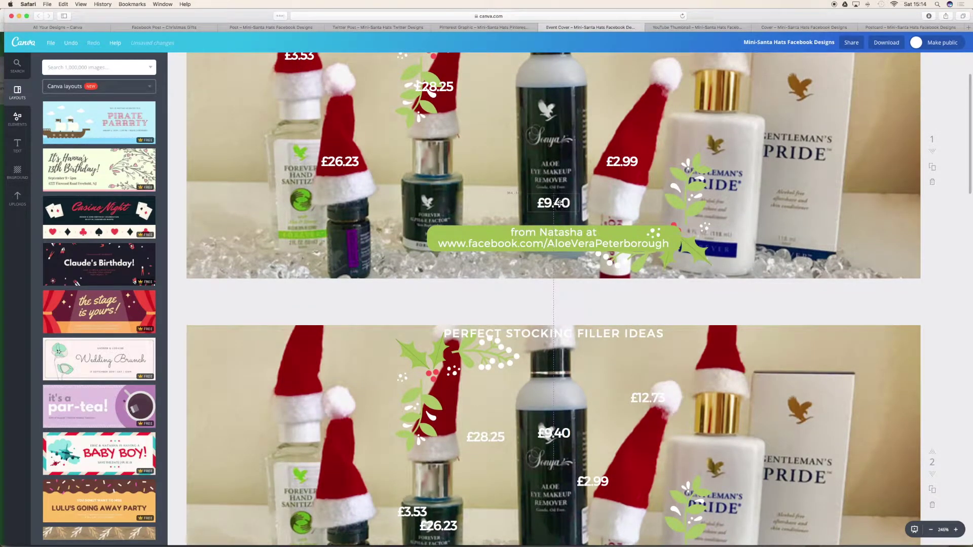
scroll(519, 345, up, 3)
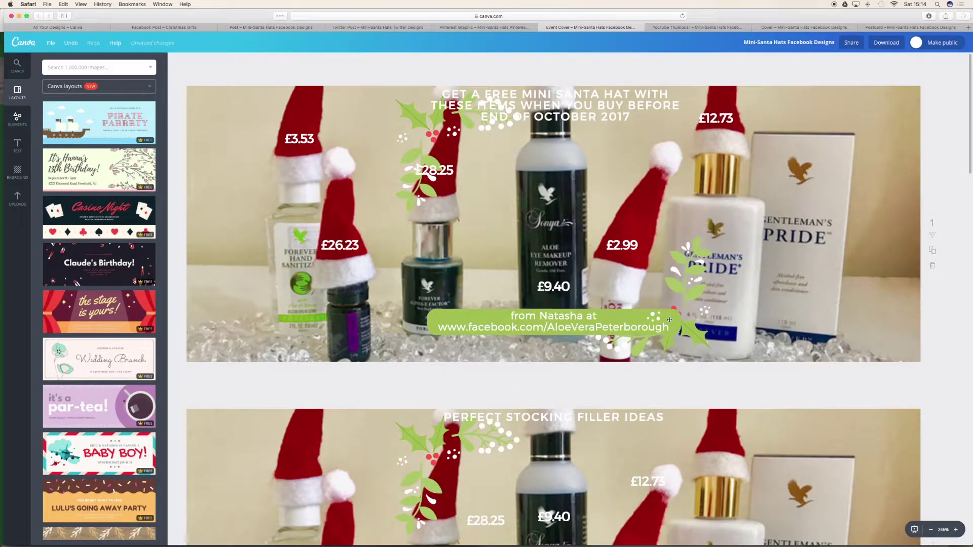
Rename the event cover design "Mini-Santa Hats Facebook Event Cover Designs"
click(806, 47)
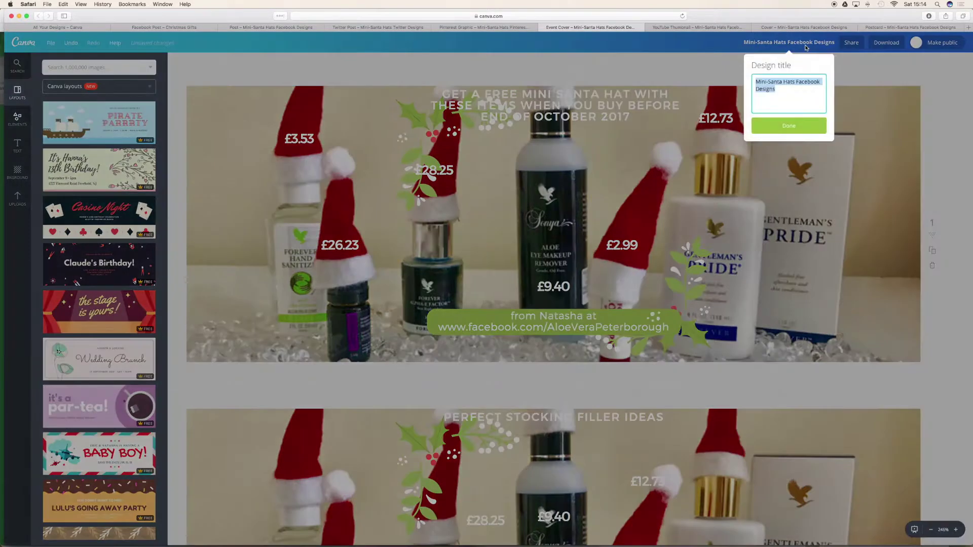
click(775, 89)
click(756, 90)
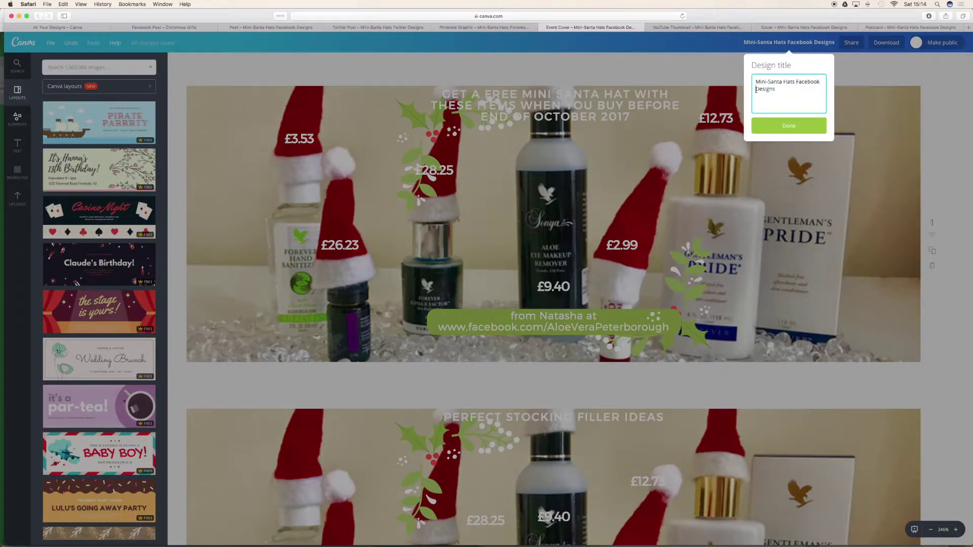
text(Event cover)
click(771, 90)
key(BackSpace)
text(C)
click(761, 120)
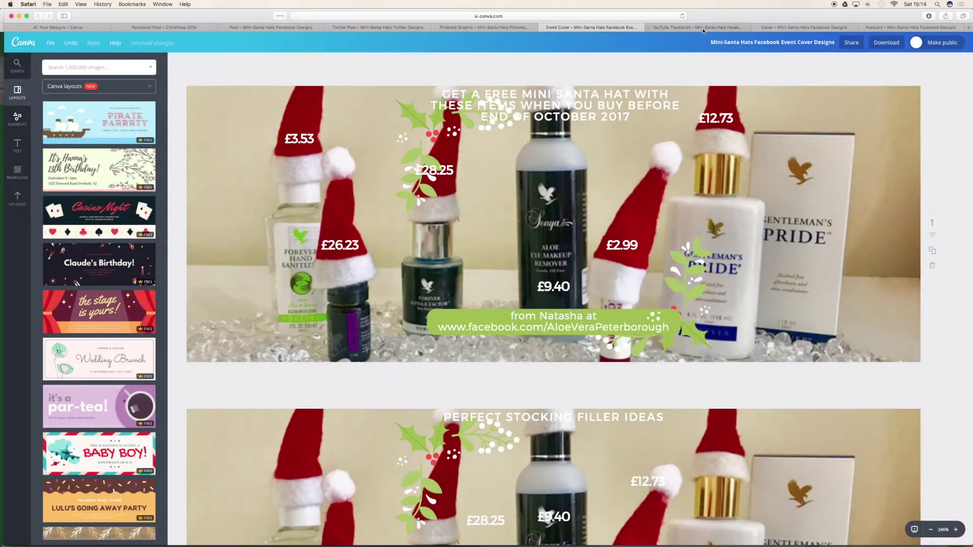
Switch to the YouTube Thumbnail design and reload it
click(702, 26)
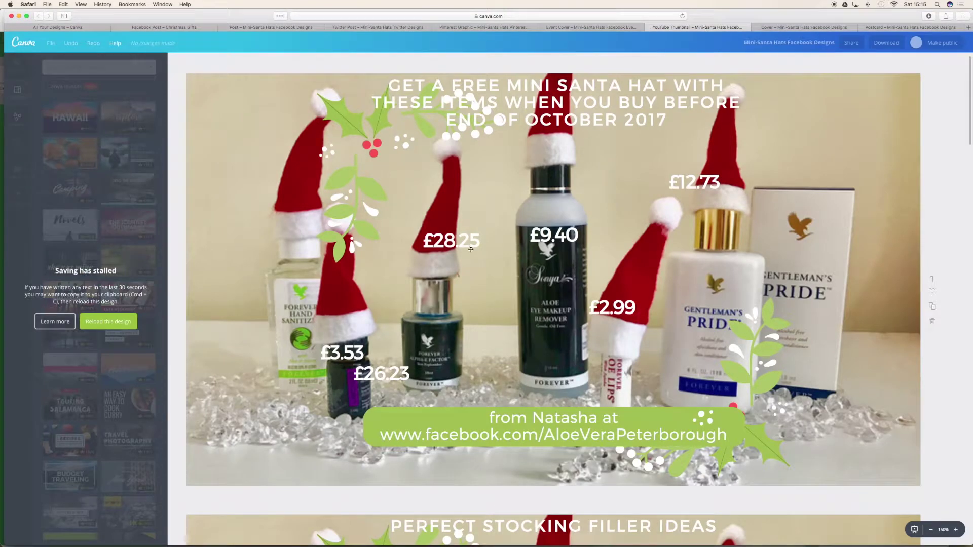
click(349, 355)
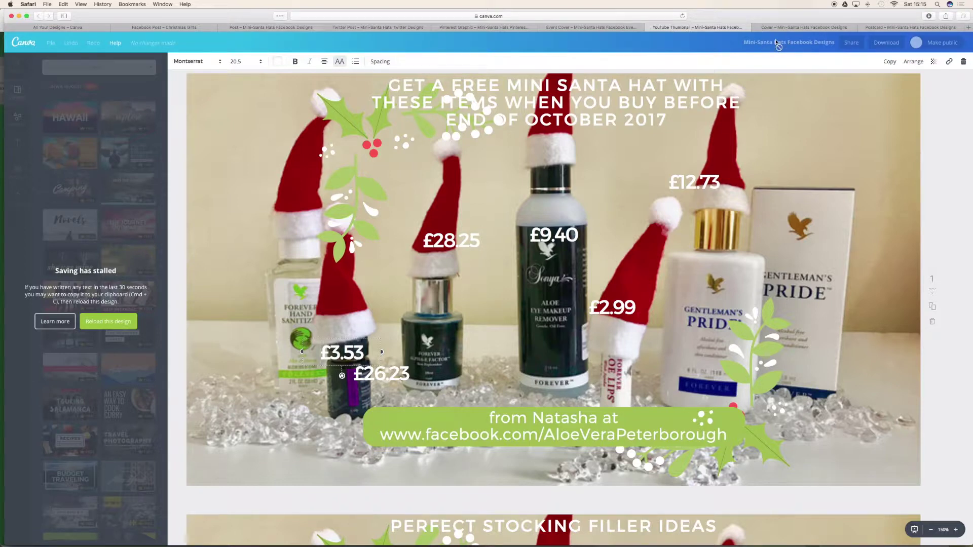
click(108, 322)
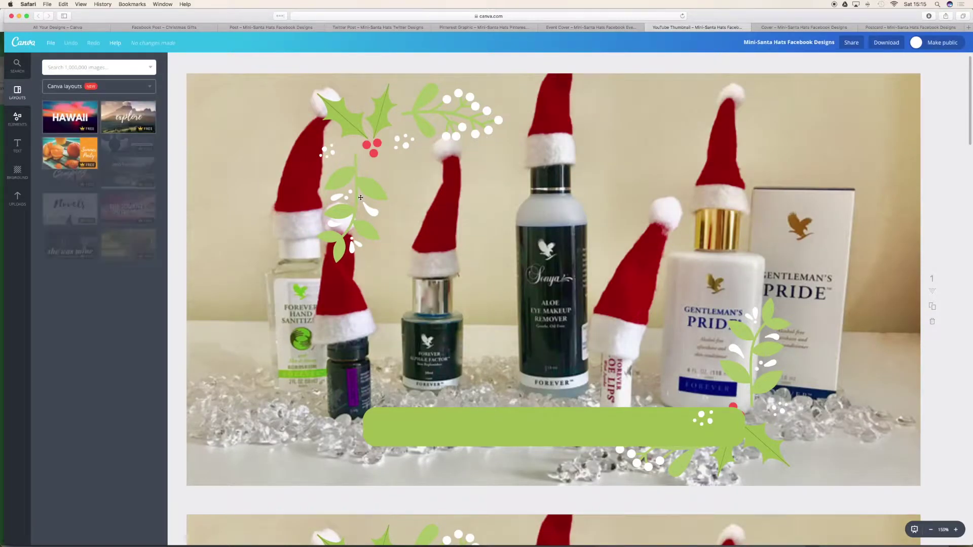
Move the leaf sprig, holly and white-berry branch on page 1 into the image's upper-left corner, clear of the heading
drag(353, 202, 219, 196)
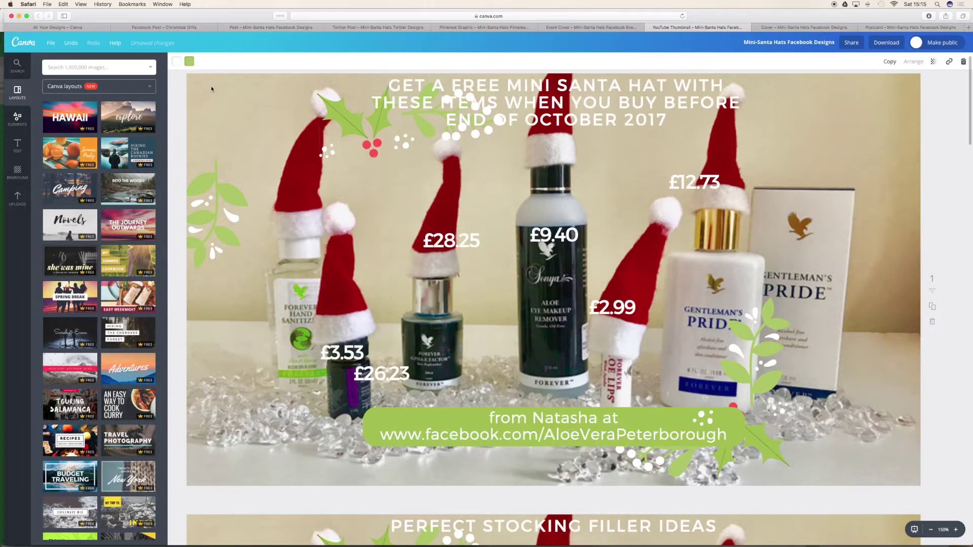
drag(360, 128, 213, 95)
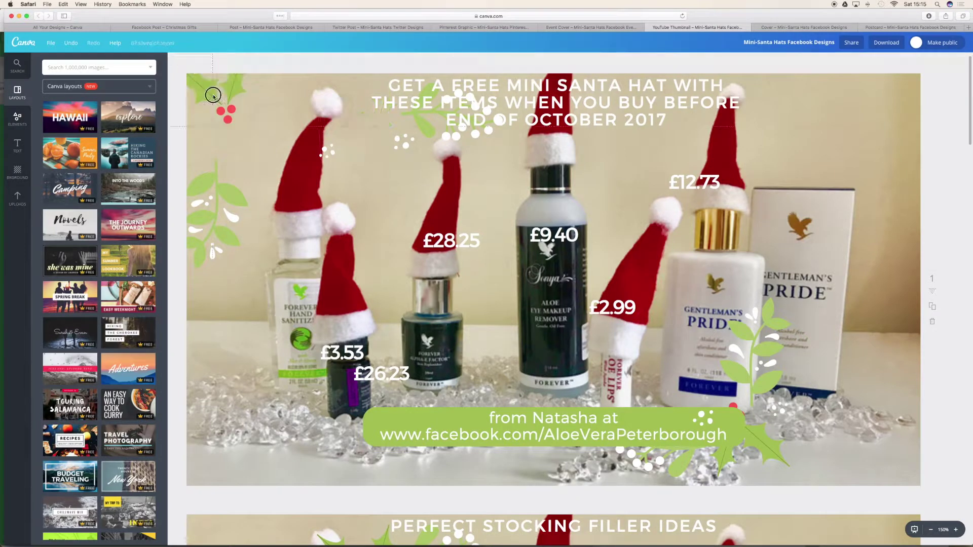
click(438, 138)
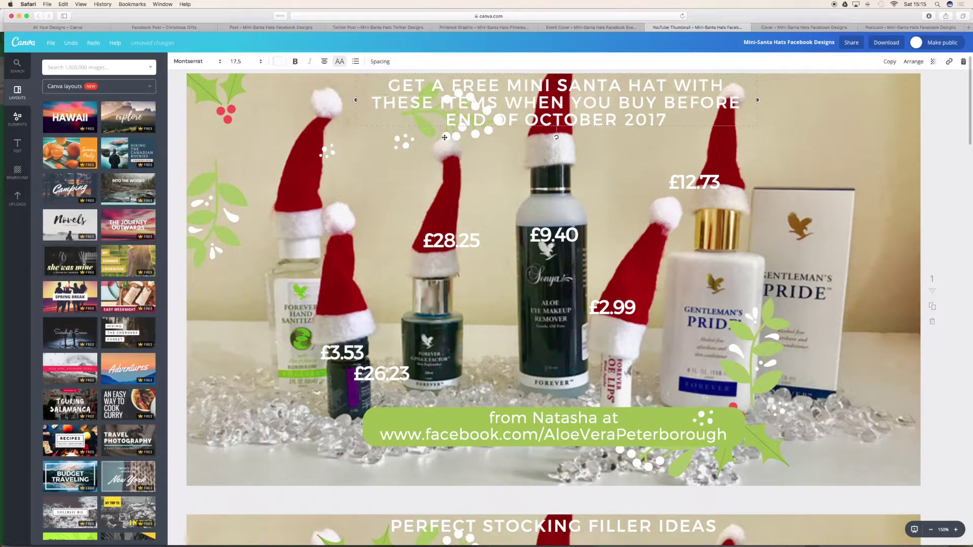
drag(439, 138, 307, 126)
drag(231, 110, 238, 147)
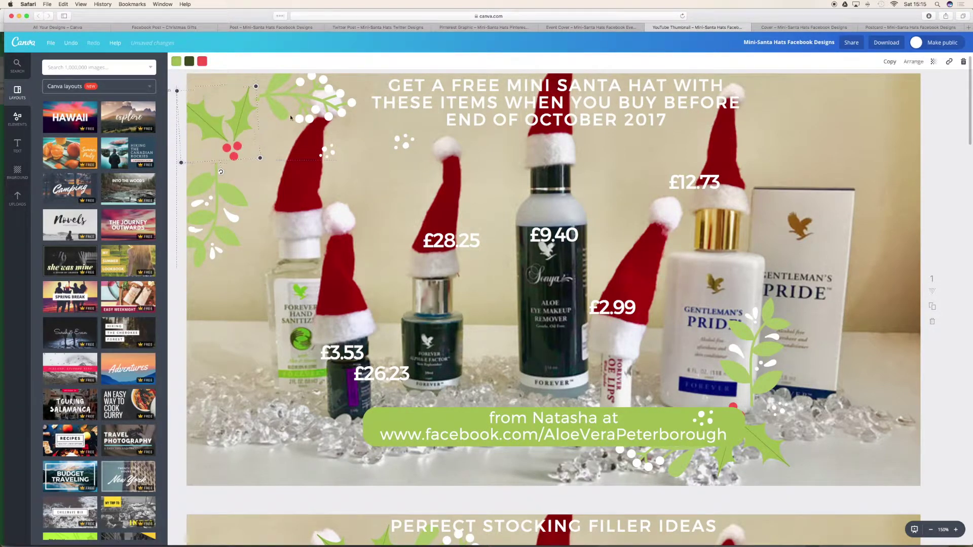
drag(288, 102, 298, 108)
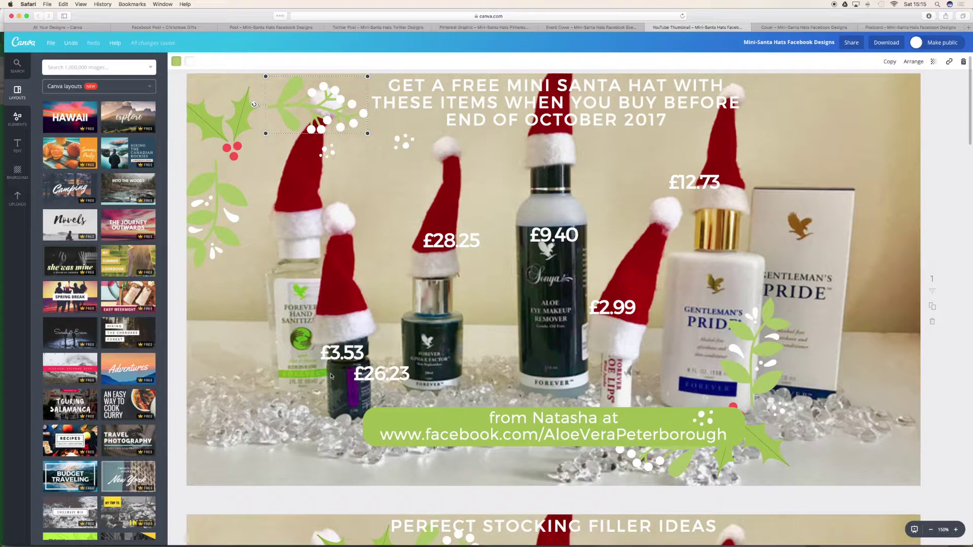
On pages 1 and 2, move the £3.53 price onto the hand sanitizer's hat and £26.23 onto the small dark bottle's hat
drag(344, 357, 316, 234)
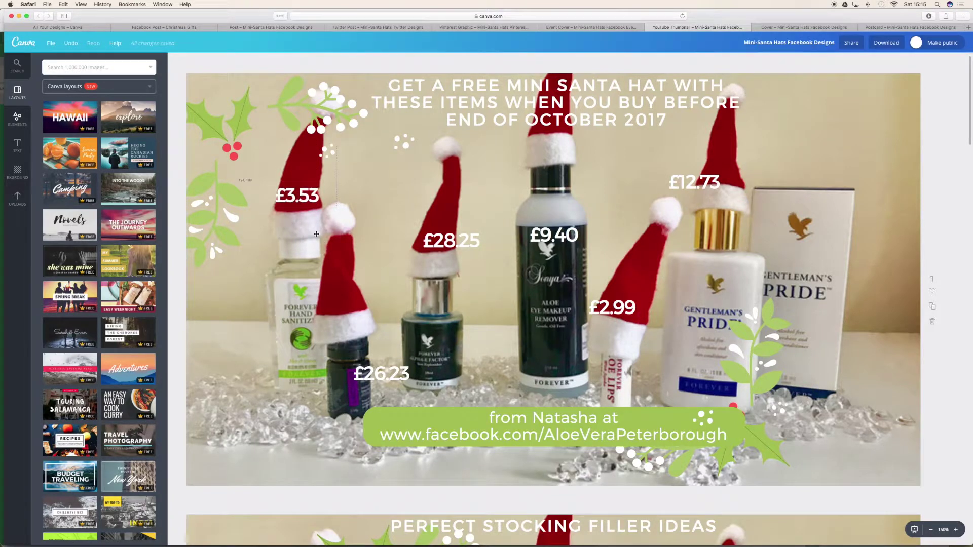
drag(382, 382, 350, 312)
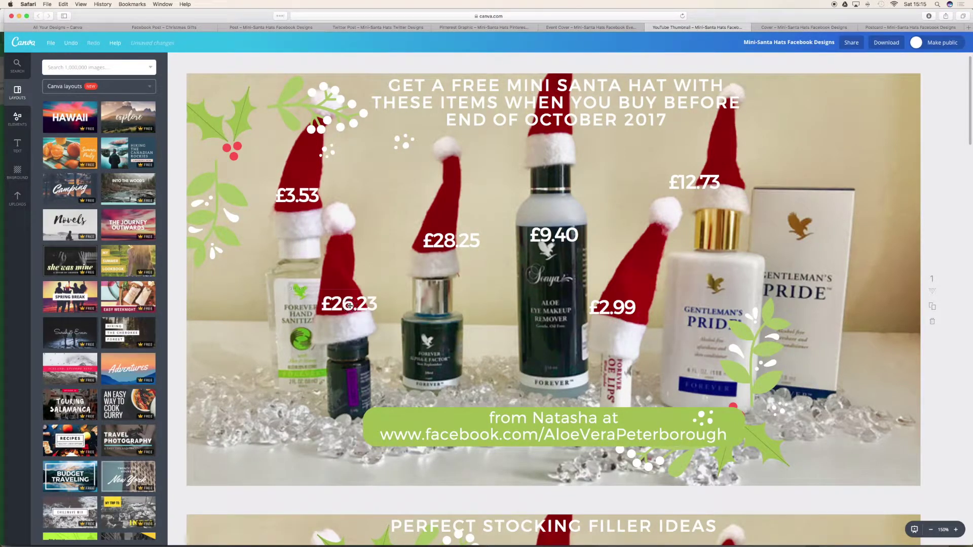
scroll(676, 317, down, 5)
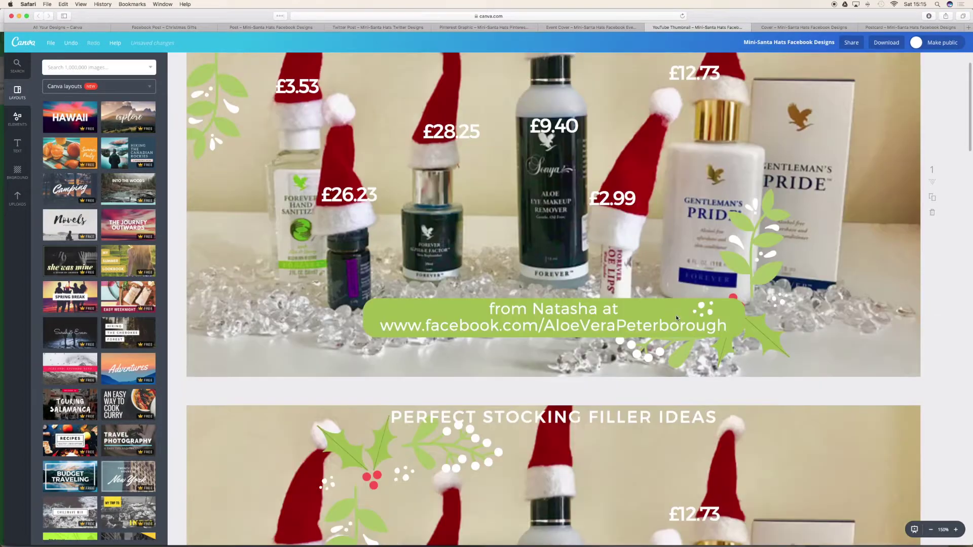
scroll(676, 318, down, 6)
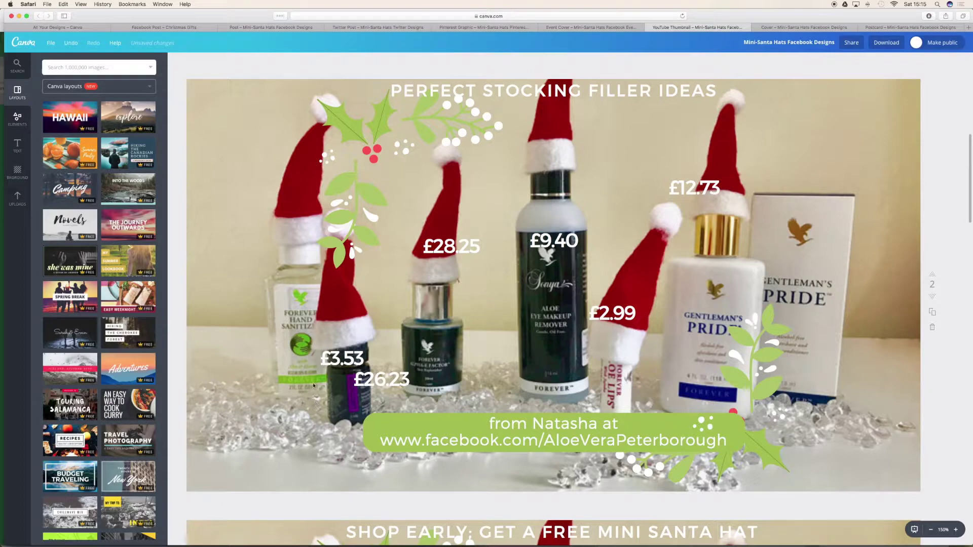
drag(334, 355, 286, 184)
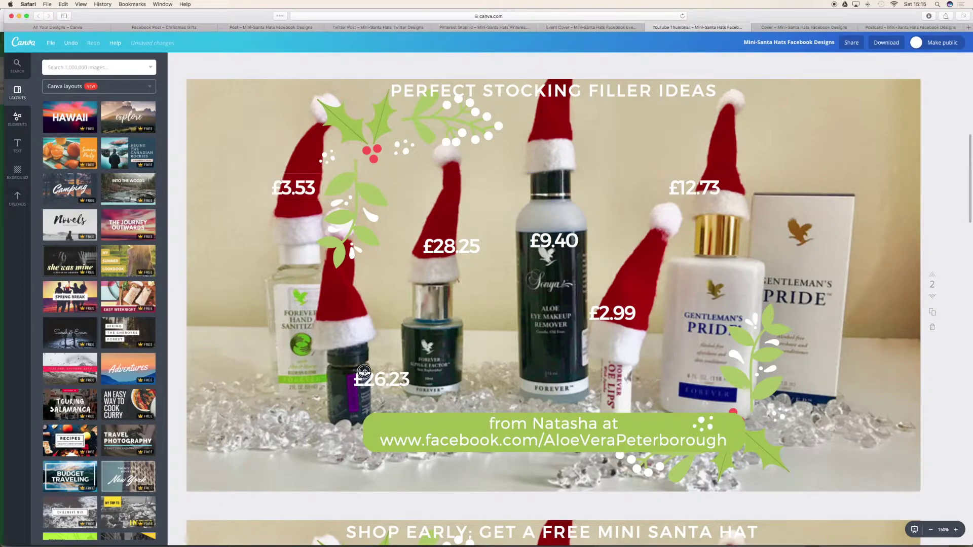
drag(364, 372, 329, 317)
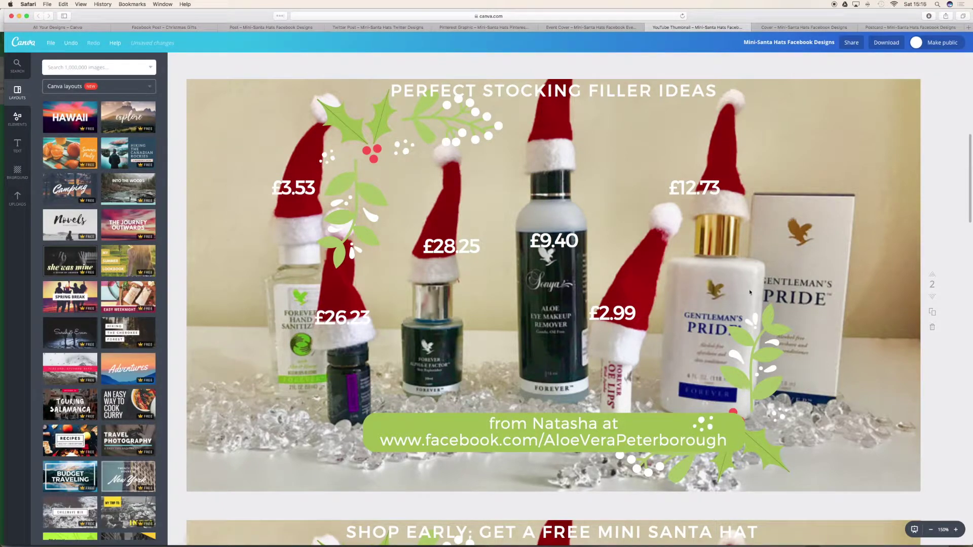
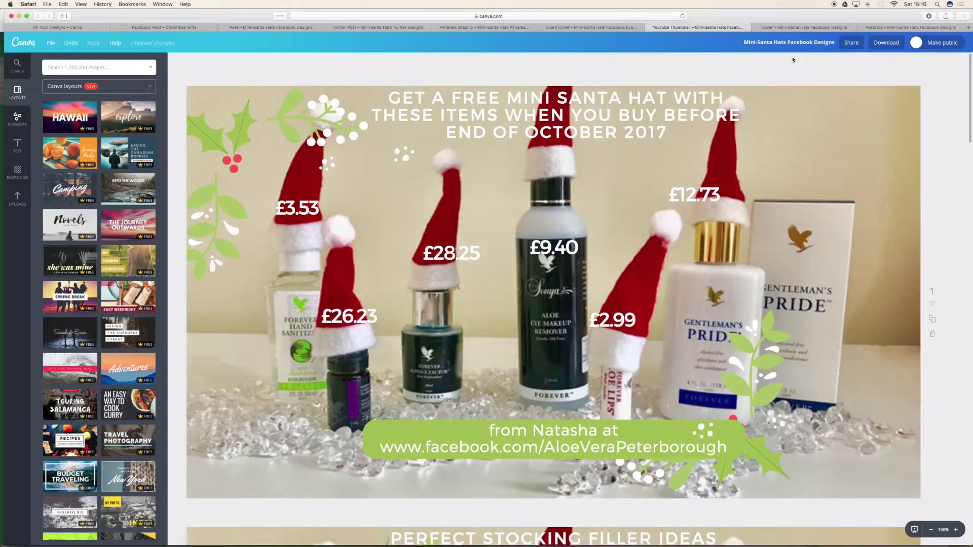
Rename the YouTube thumbnail design as "Mini-Santa Hats YT Thumbnail Designs"
click(791, 42)
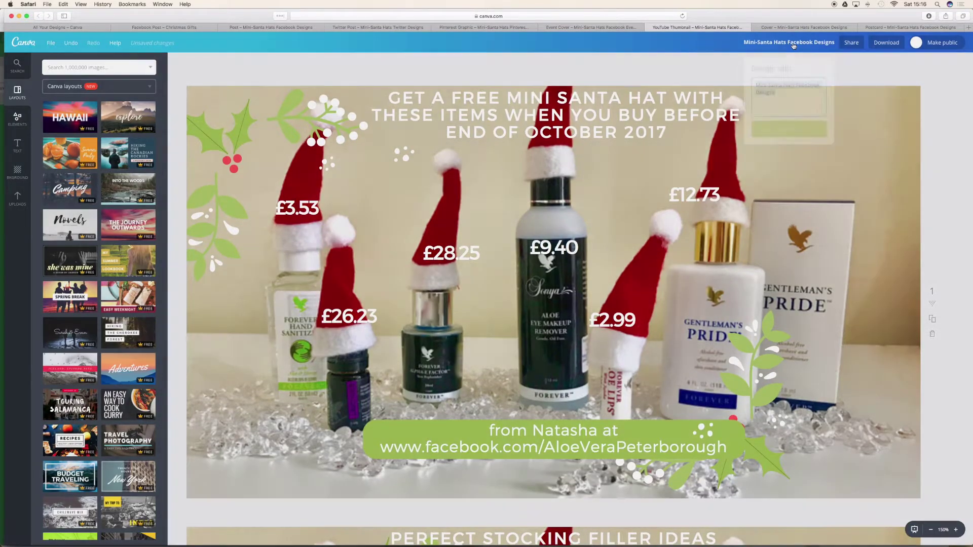
double_click(809, 82)
text(Yt Thu)
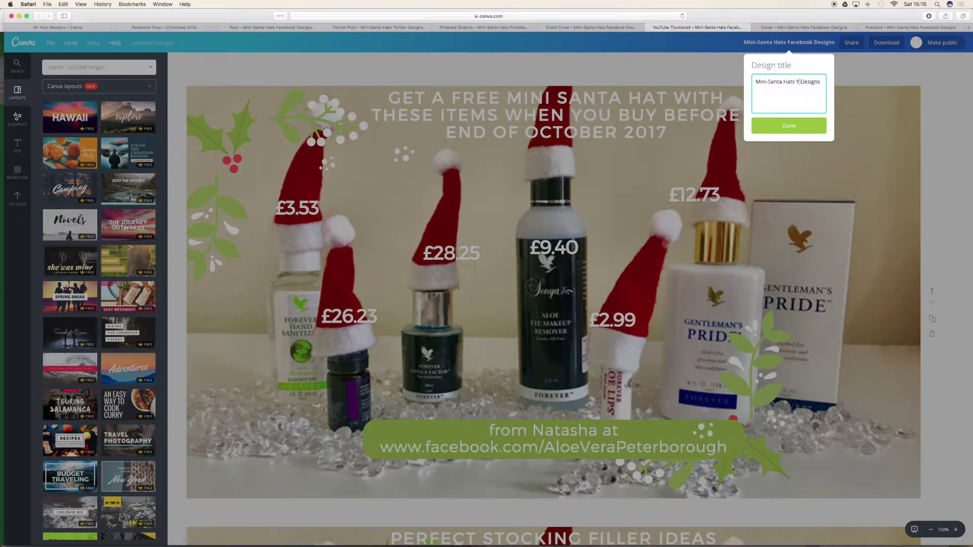
text(m)
key(BackSpace)
key(BackSpace)
key(BackSpace)
key(BackSpace)
key(BackSpace)
key(BackSpace)
text(T Thumbnail)
click(789, 126)
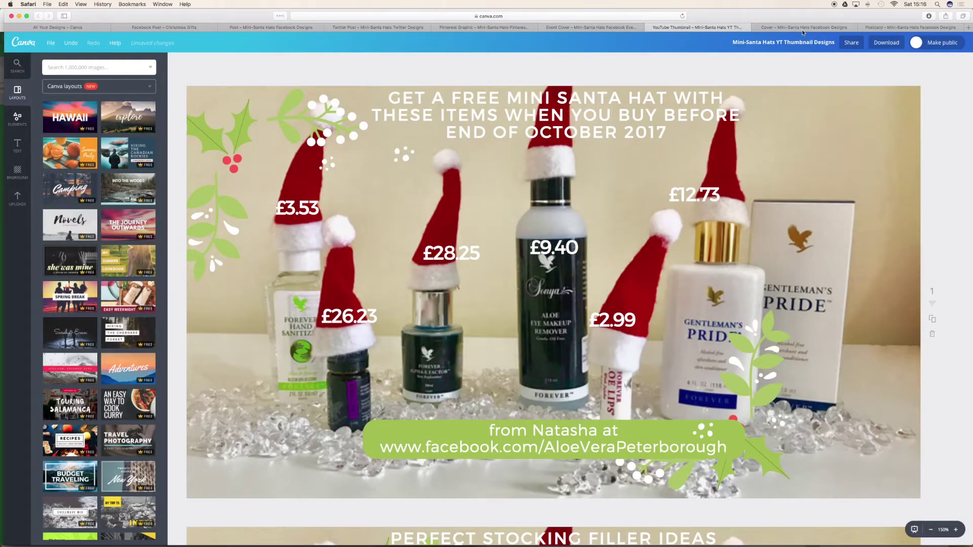
Switch to the Cover design and reload it
click(802, 29)
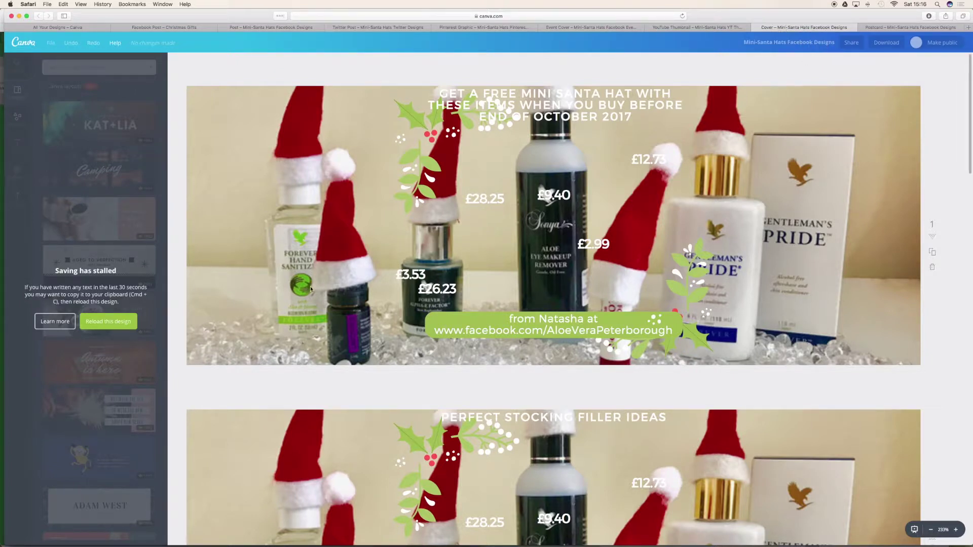
click(107, 321)
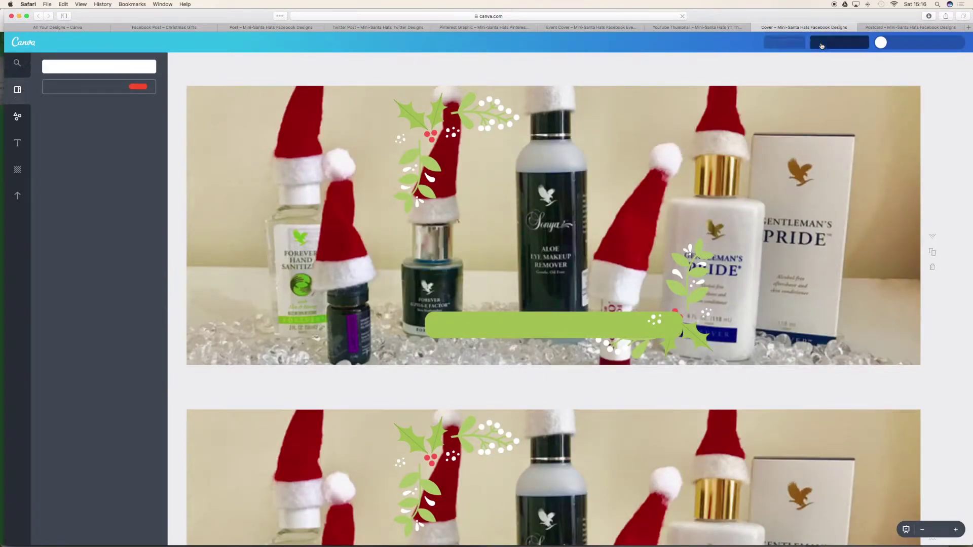
click(822, 44)
key(Escape)
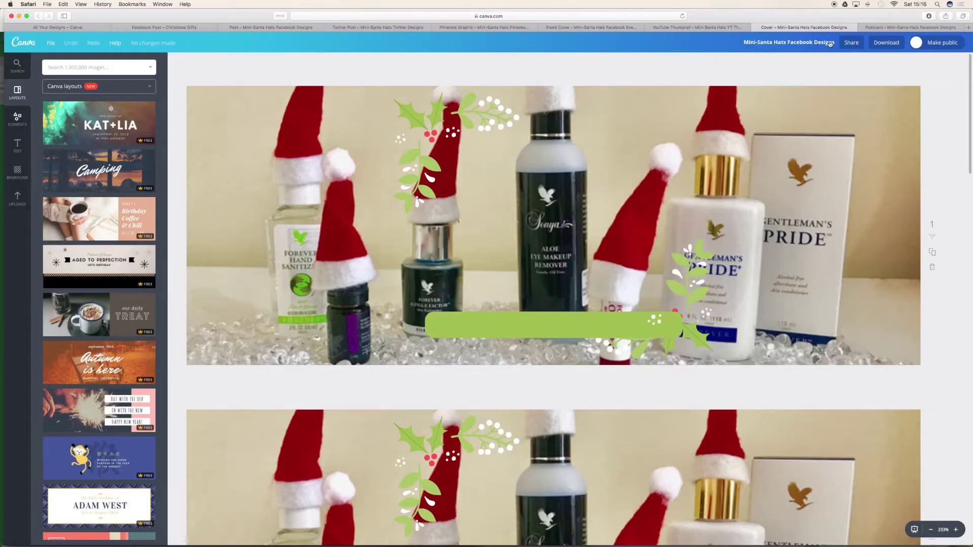
Rename the cover design as "Mini-Santa Hats Facebook Cover"
click(830, 44)
double_click(757, 90)
text(Cove)
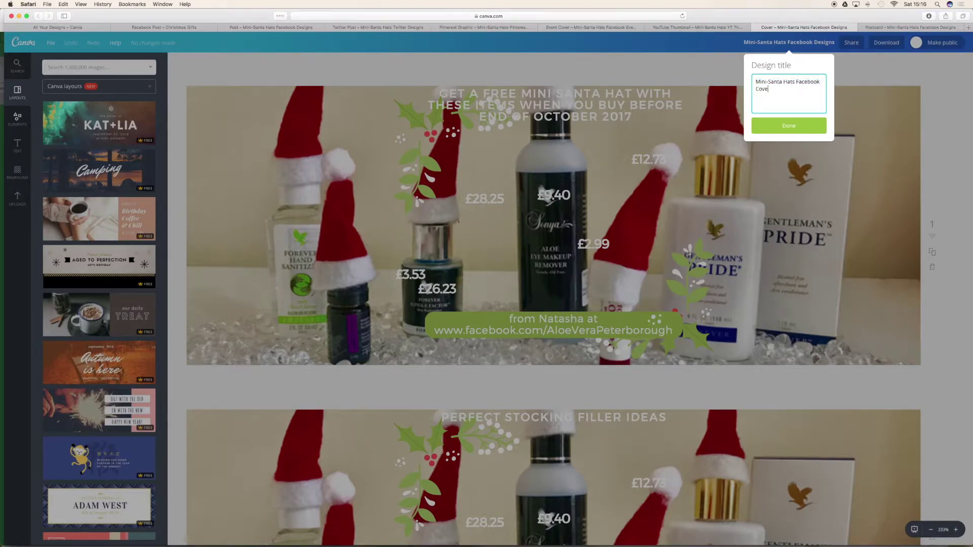
text(r)
click(760, 123)
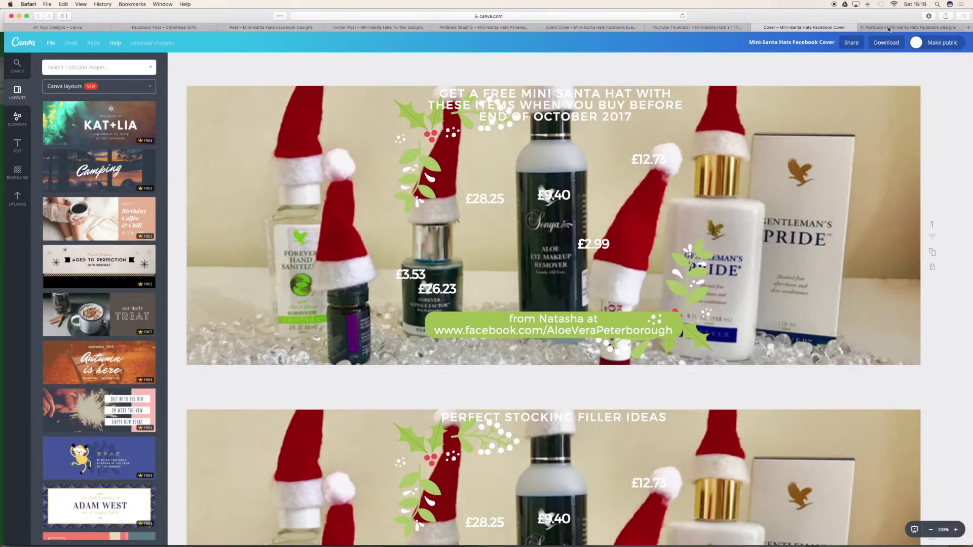
Switch to the Postcard design and rename it as "Mini-Santa Hats Postcard Designs"
click(890, 28)
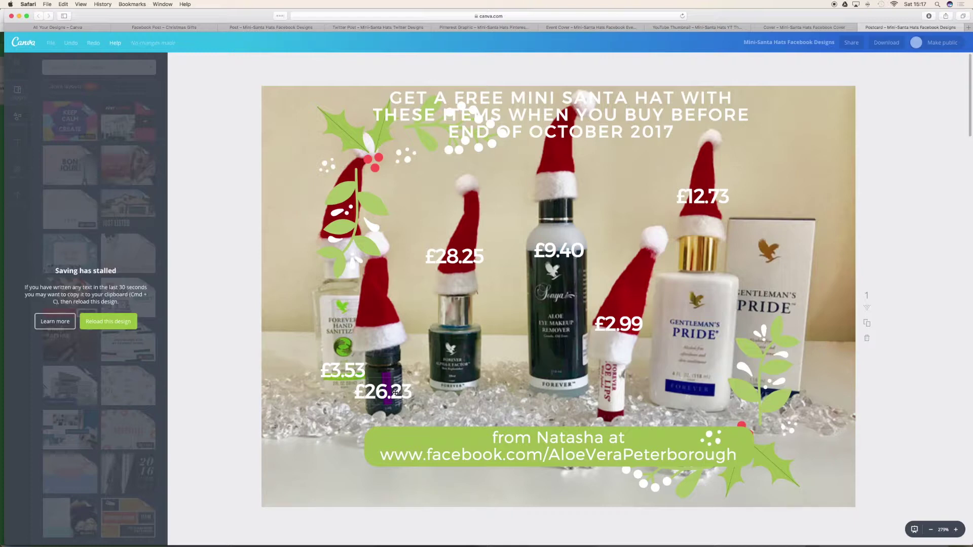
mouse_move(342, 373)
mouse_down()
mouse_move(332, 233)
mouse_move(333, 361)
mouse_move(348, 374)
mouse_up()
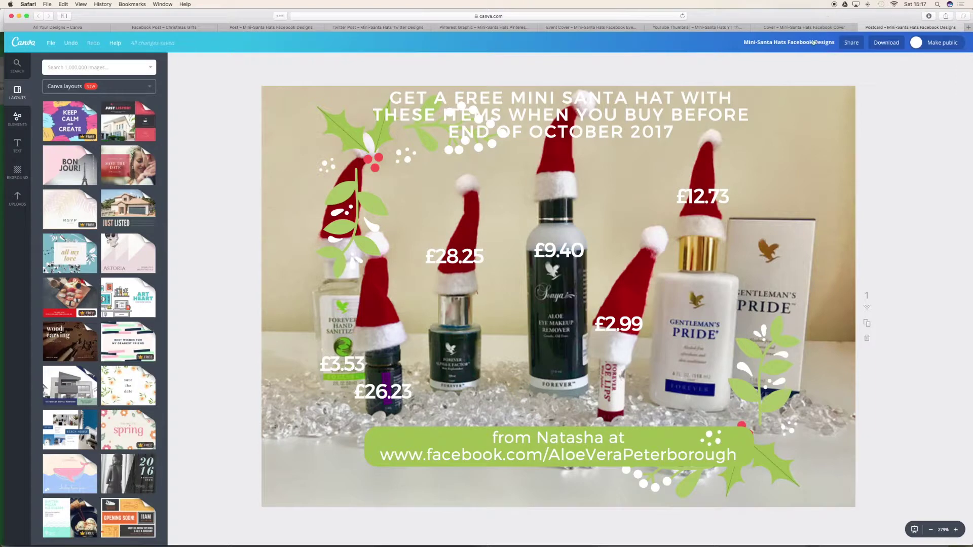
click(789, 42)
click(798, 83)
double_click(798, 83)
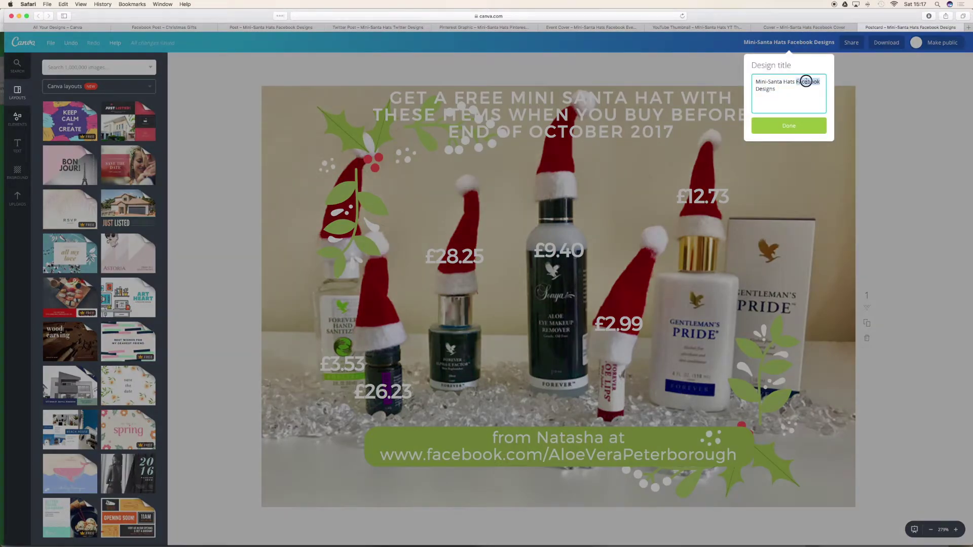
text(Ppos)
key(BackSpace)
key(BackSpace)
key(BackSpace)
text(os)
click(793, 125)
Switch to the "Mini-Santa Hats Facebook Designs" post, dismiss its download message and close that design
click(172, 28)
click(274, 28)
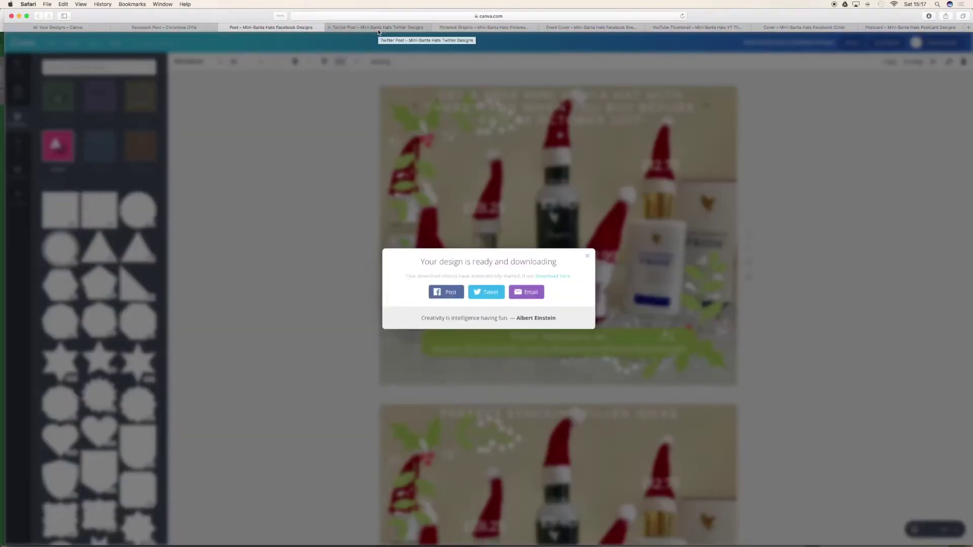
click(587, 257)
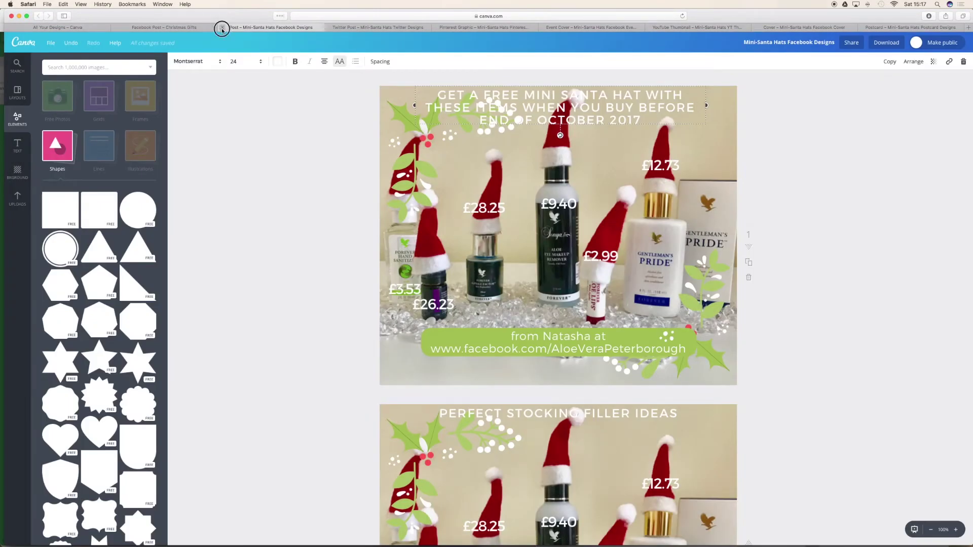
click(221, 27)
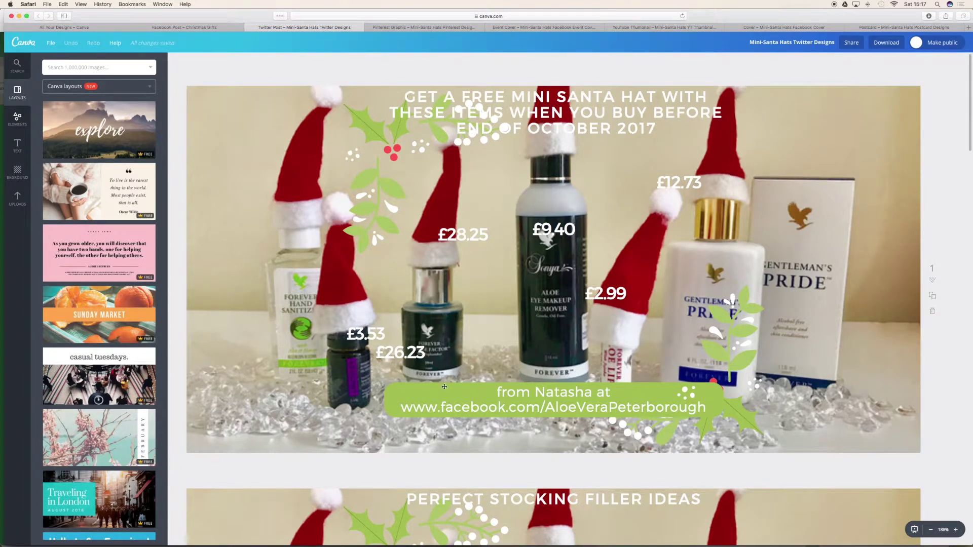
On page 1 of the Twitter post, move the £3.53, £26.23, £28.25, £2.99 and £12.73 prices onto their products' hats
drag(370, 333, 311, 187)
drag(363, 303, 342, 282)
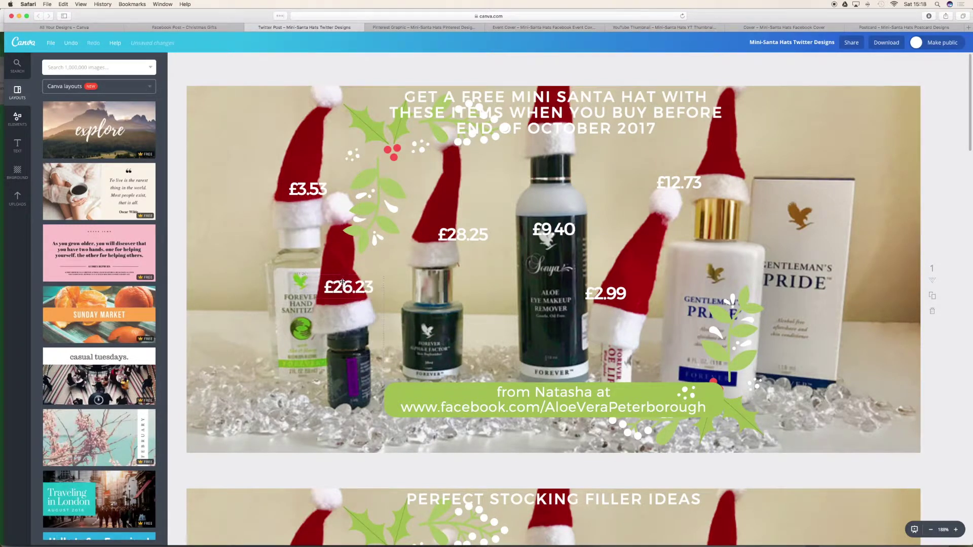
drag(442, 231, 415, 222)
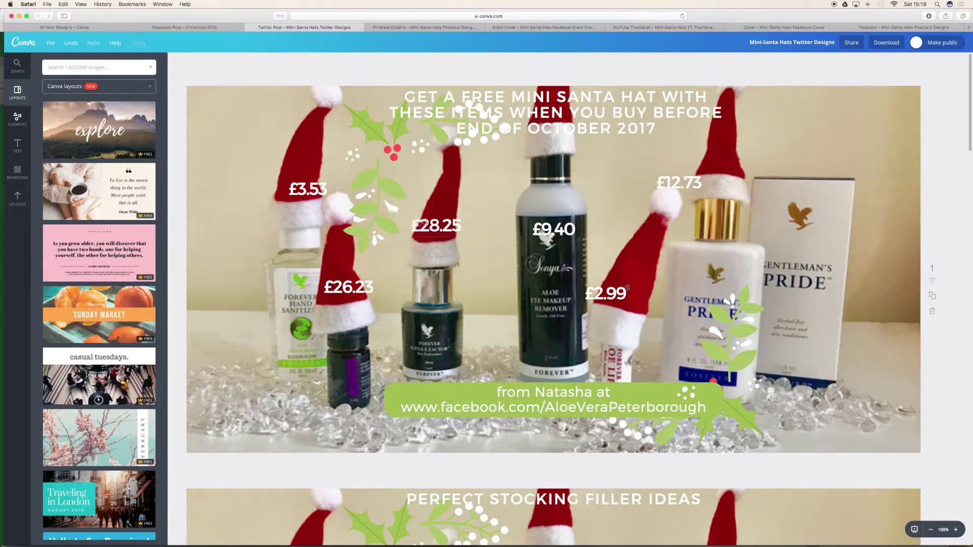
drag(618, 293, 624, 293)
drag(686, 182, 723, 165)
On page 1, tilt the lower leaf sprig clockwise off the Gentleman's Pride bottle and move the lower holly and berry sprig clear of the banner
scroll(600, 311, down, 5)
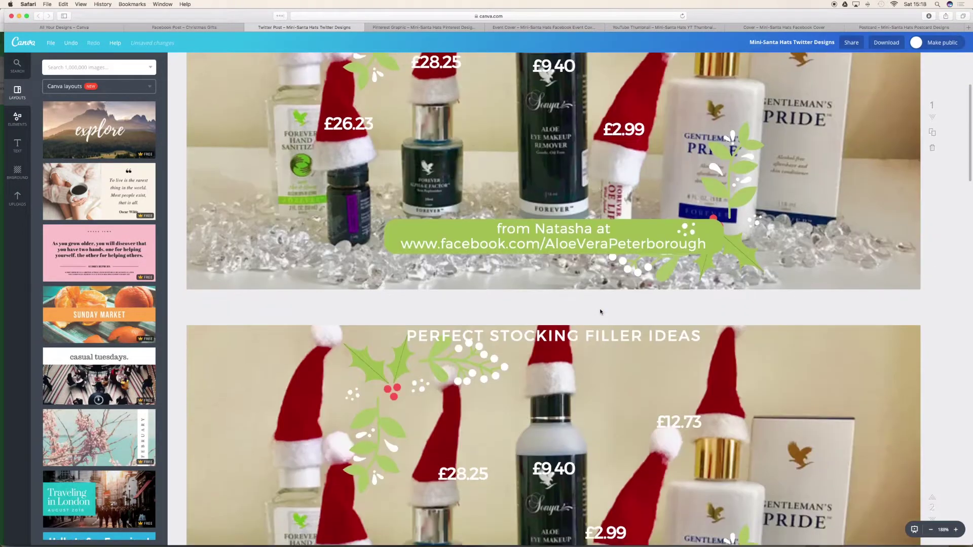
click(731, 172)
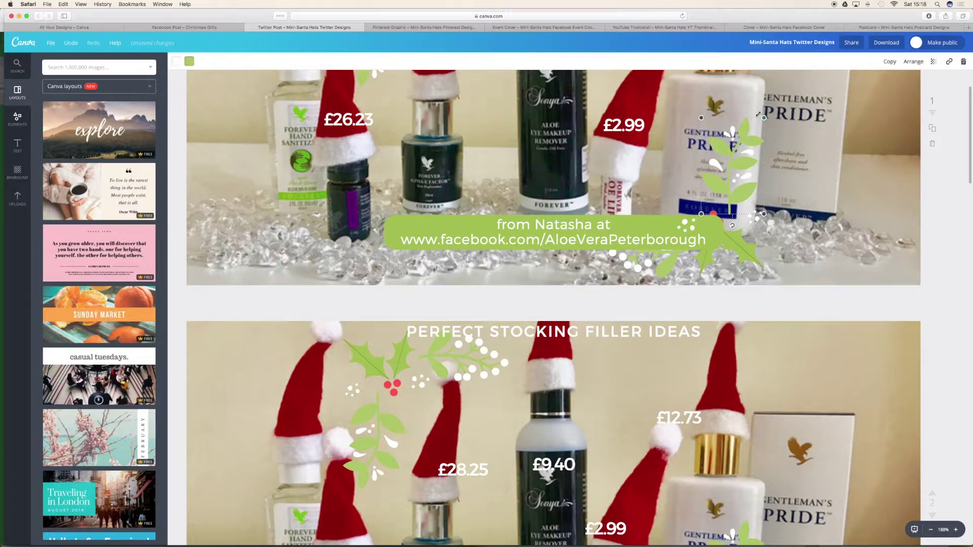
drag(731, 224, 775, 215)
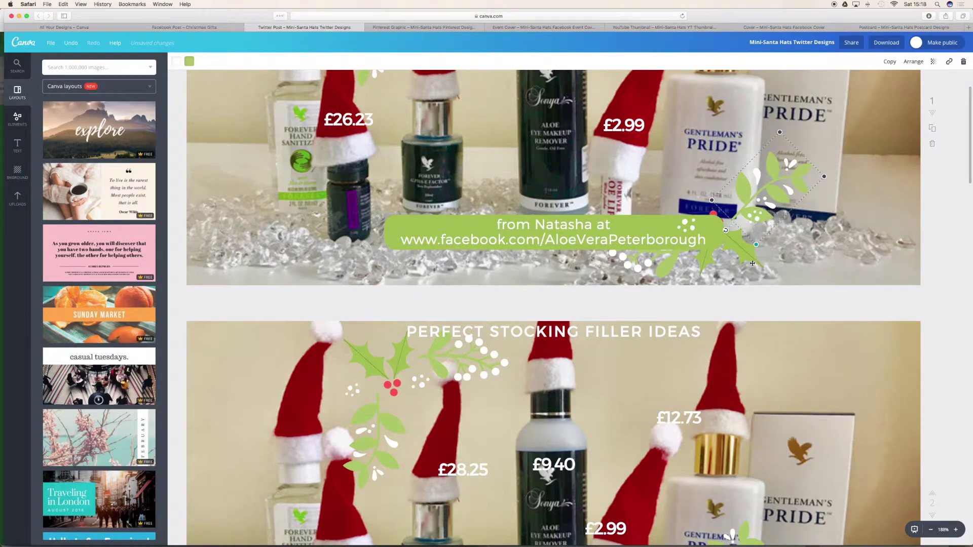
click(720, 254)
drag(721, 255, 664, 273)
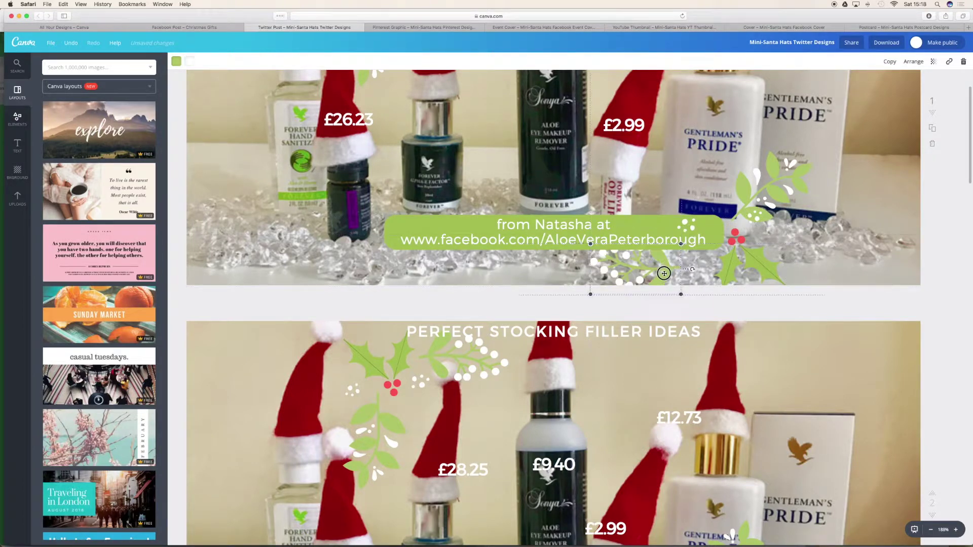
Try moving page 1's upper holly and leaf sprig over beside the £3.53 hat, and undo these moves
scroll(507, 239, up, 5)
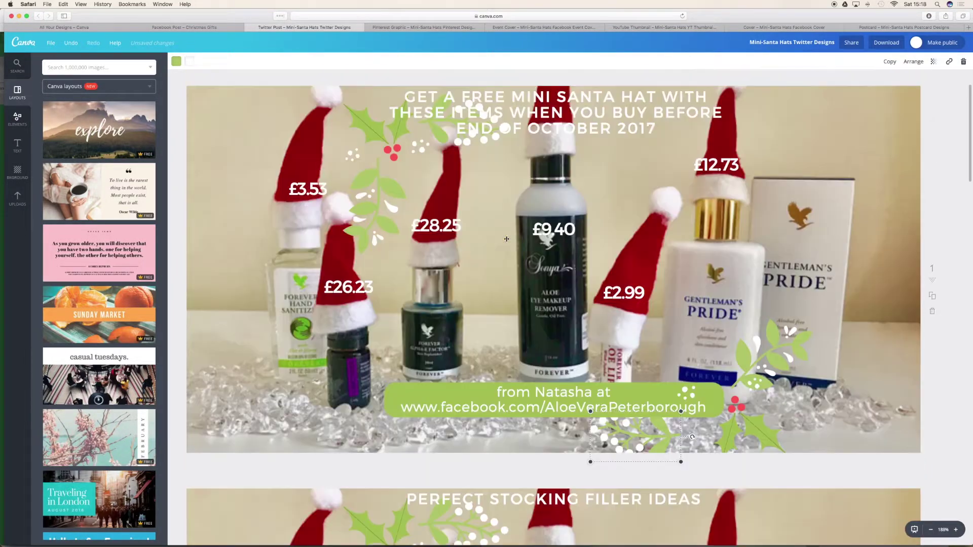
drag(390, 148, 342, 130)
drag(354, 183, 251, 143)
drag(337, 134, 287, 123)
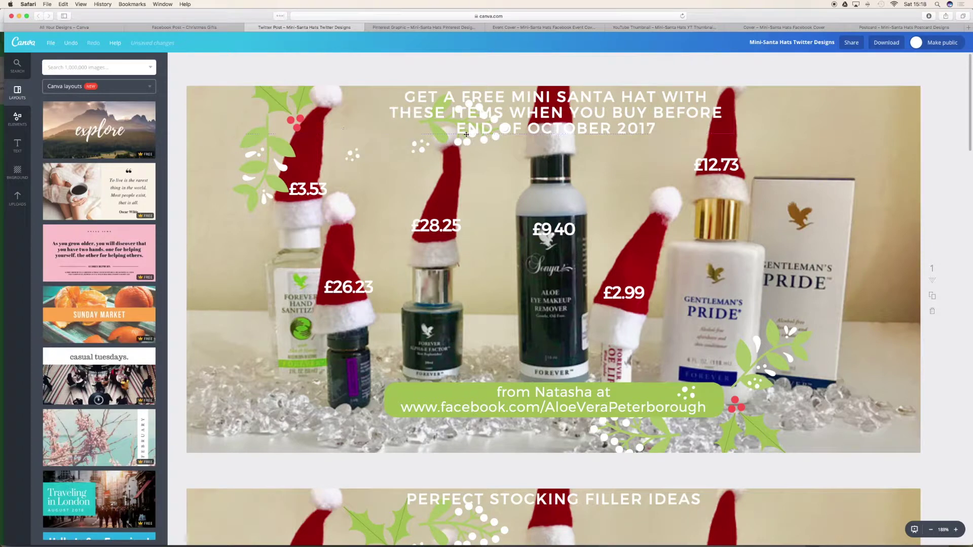
mouse_move(434, 133)
mouse_down()
mouse_move(373, 120)
mouse_move(449, 139)
mouse_up()
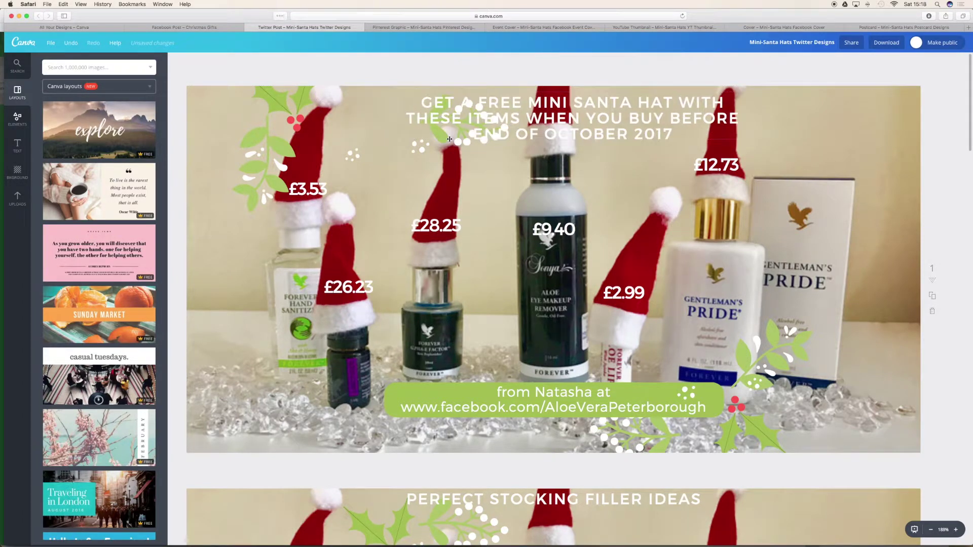
click(73, 45)
click(73, 45)
click(73, 44)
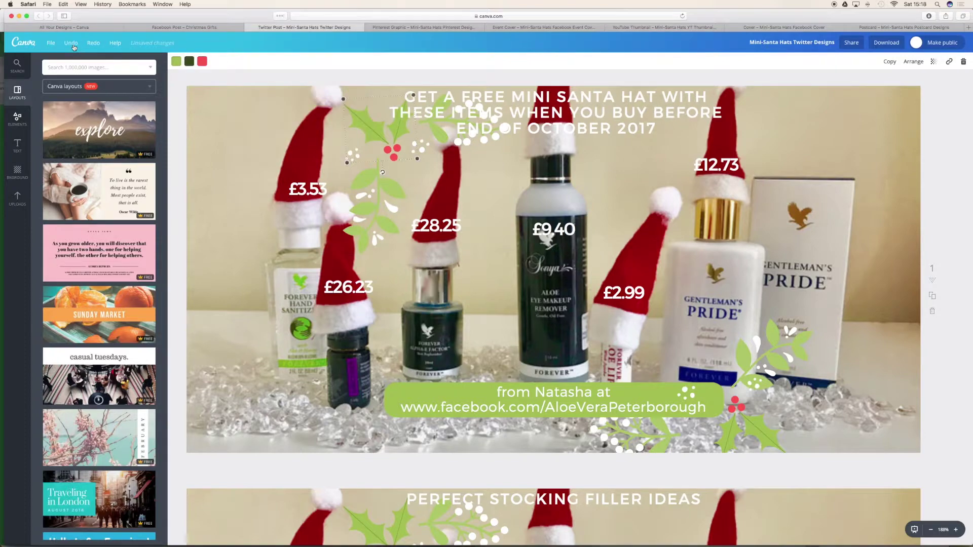
On page 2, move the £3.53, £28.25, £26.23, £2.99 and £12.73 prices onto their products' hats
scroll(350, 240, down, 5)
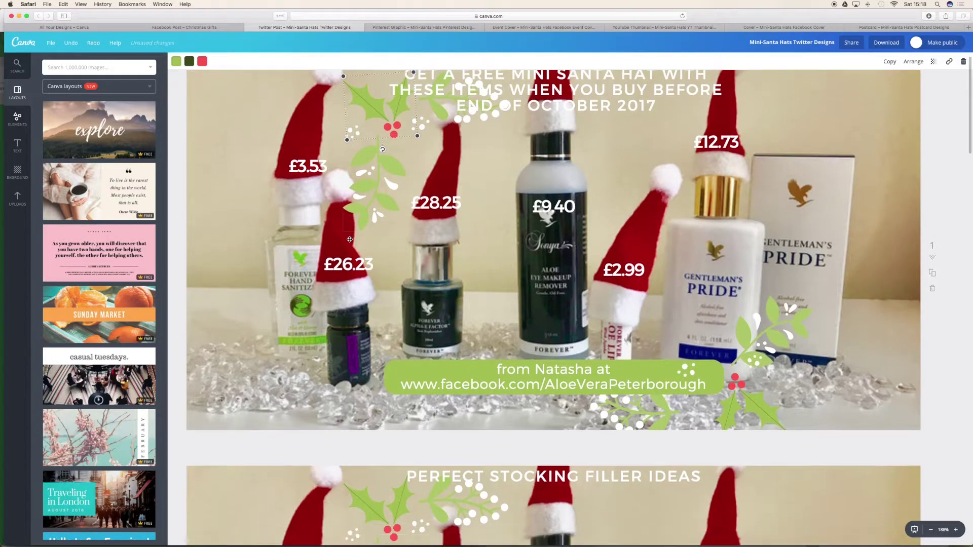
scroll(349, 239, down, 5)
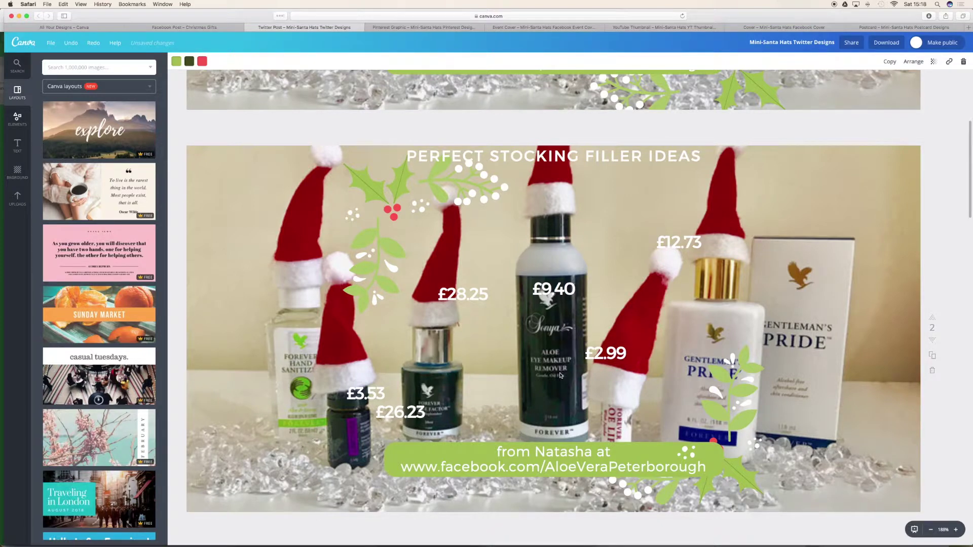
drag(358, 393, 293, 254)
drag(461, 295, 447, 286)
drag(424, 403, 347, 350)
drag(615, 355, 633, 354)
drag(686, 248, 719, 224)
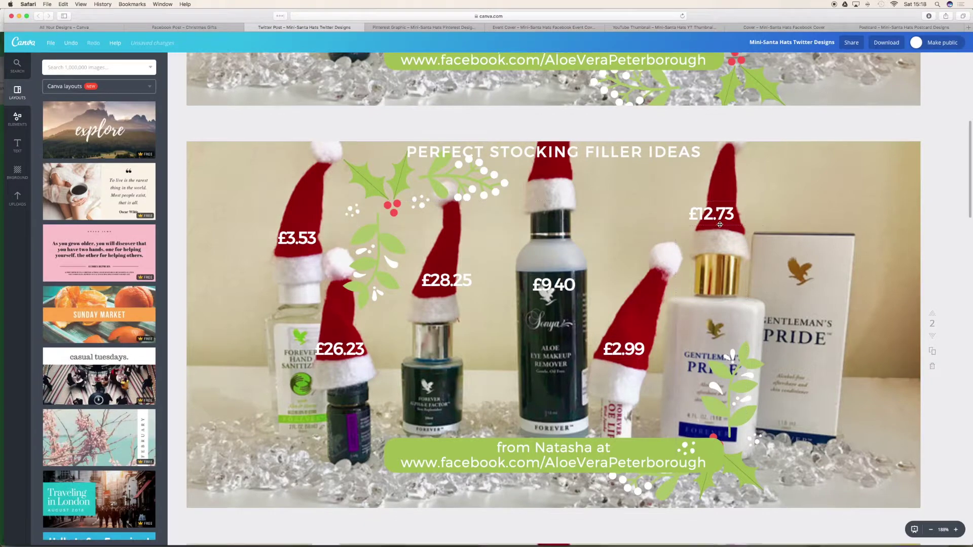
On page 2, move the lower leaf sprig off the Gentleman's Pride bottle and the lower holly clear of the green banner
scroll(719, 225, down, 6)
drag(741, 93, 795, 99)
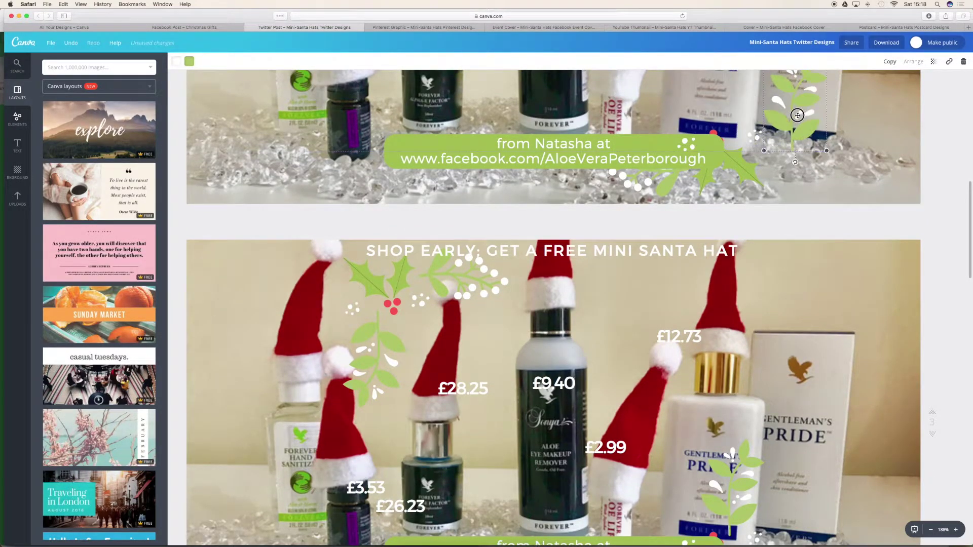
drag(737, 166, 783, 176)
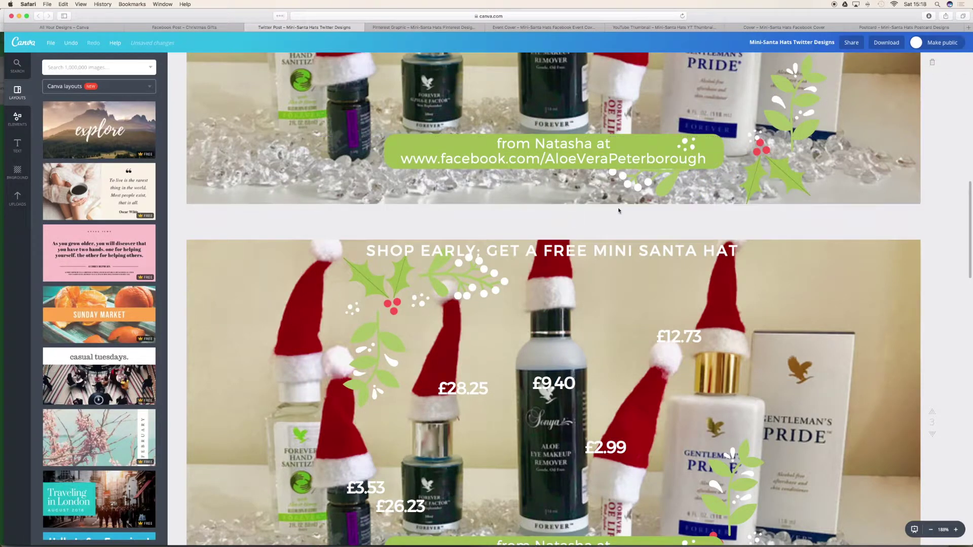
On page 3, move the £3.53, £28.25, £26.23, £2.99 and £12.73 prices onto their products' hats
scroll(616, 208, down, 3)
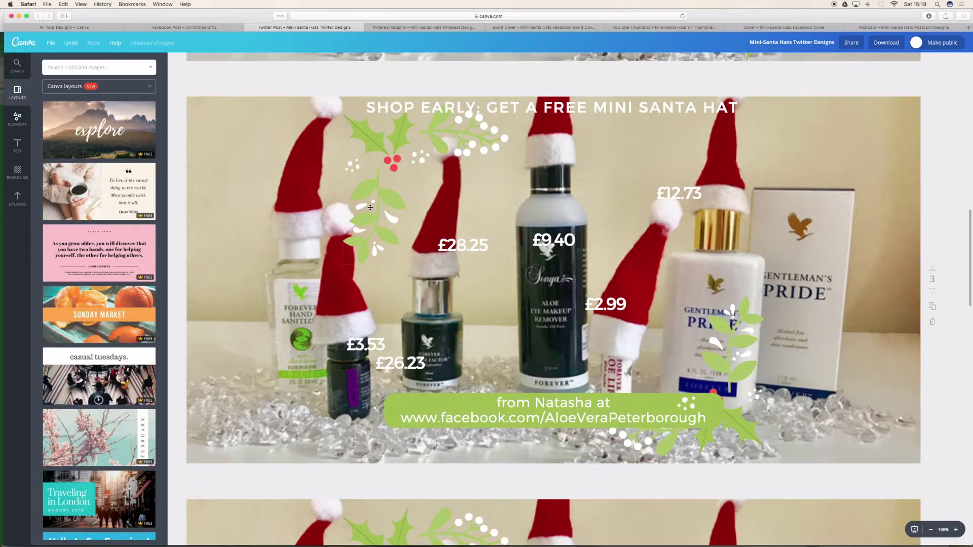
drag(396, 337, 323, 191)
drag(446, 246, 435, 240)
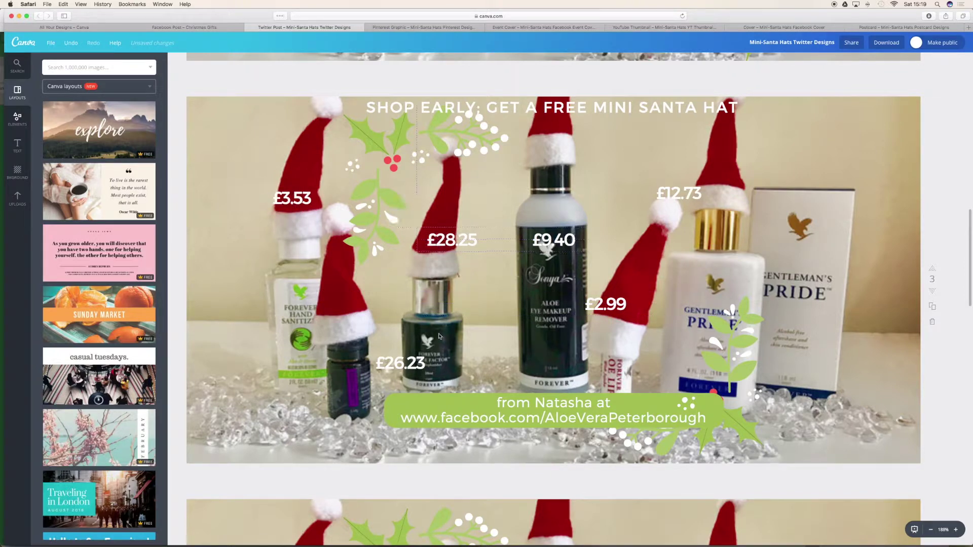
drag(403, 355, 346, 289)
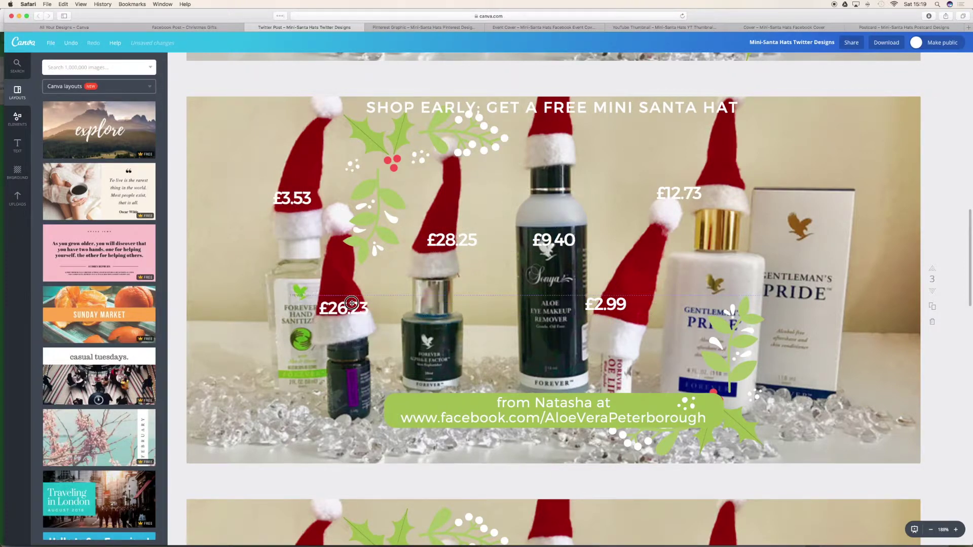
click(635, 304)
drag(635, 304, 646, 304)
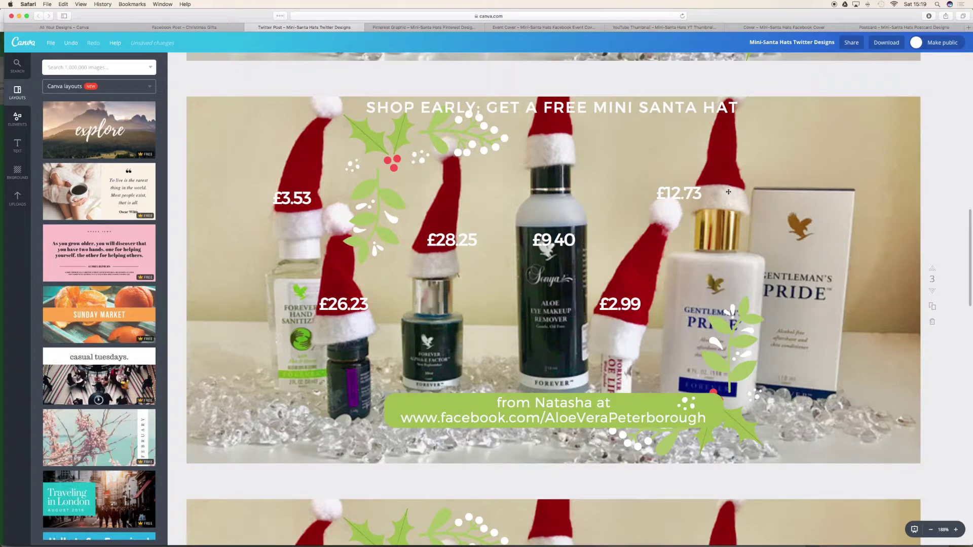
drag(684, 189, 733, 166)
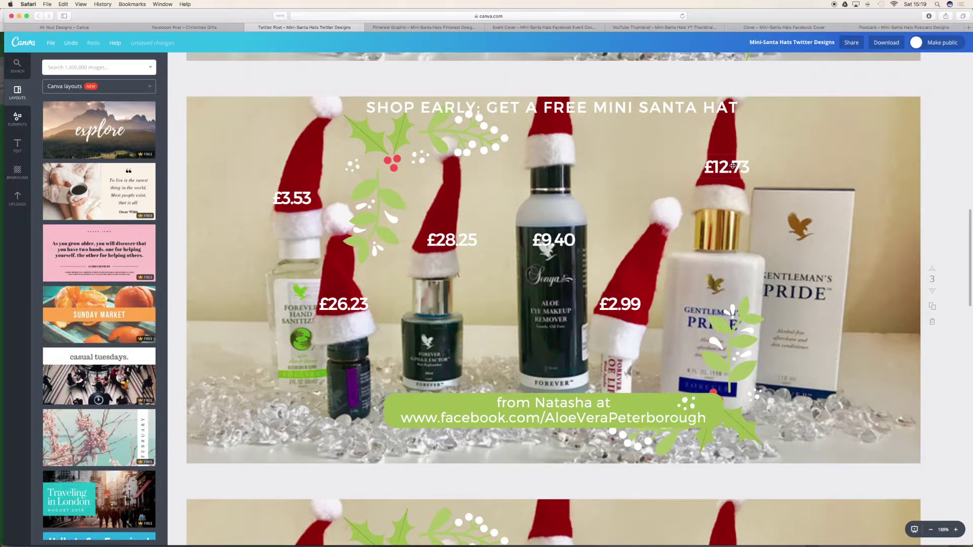
On page 3, shift the lower leaf sprig off the Gentleman's Pride bottle, tilted clockwise, and move the lower holly beside the banner
scroll(727, 320, down, 2)
drag(729, 302, 781, 352)
drag(736, 377, 765, 357)
click(799, 343)
On page 4, place the lower leaf sprig over the Gentleman's Pride box's lower corner, tilted clockwise, and shift the lower holly right
scroll(764, 357, down, 3)
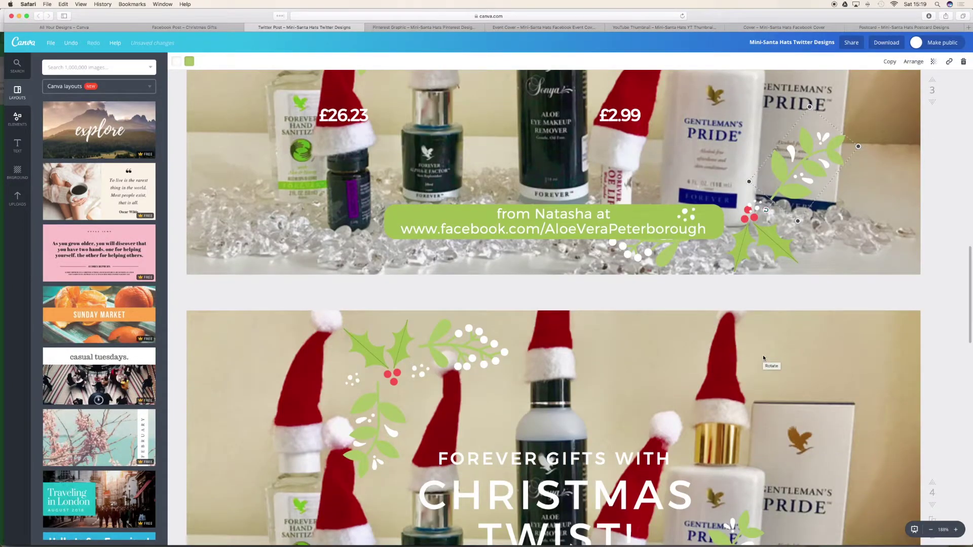
scroll(764, 357, down, 4)
drag(739, 386, 838, 404)
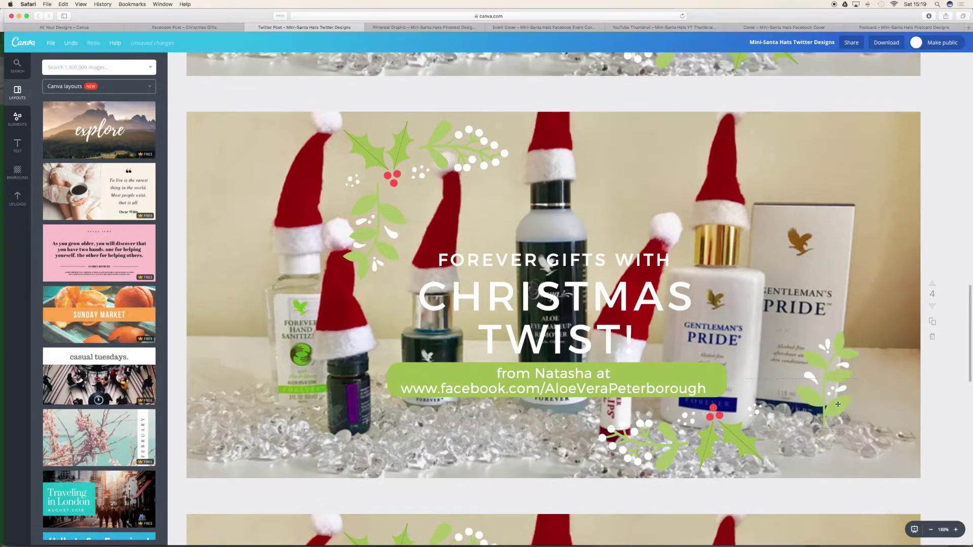
click(825, 426)
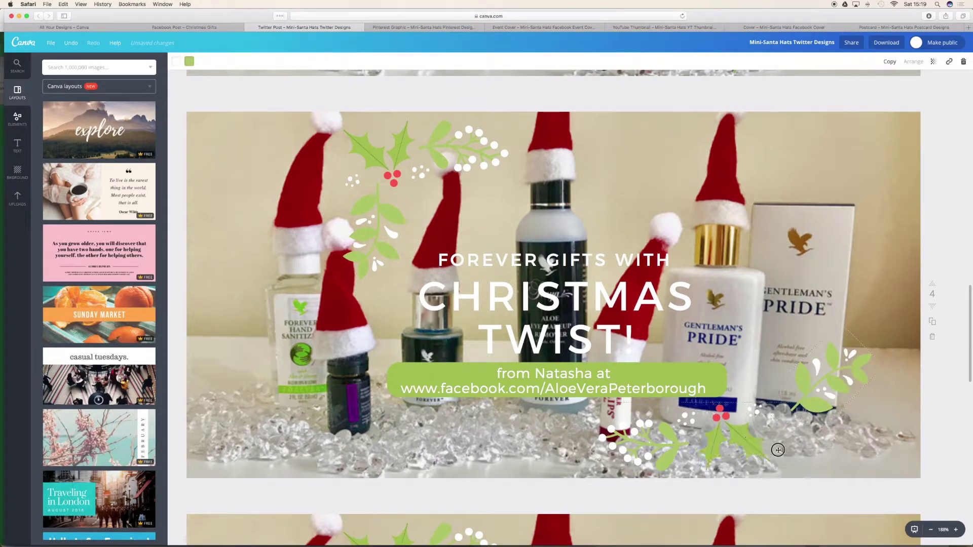
key(super+z)
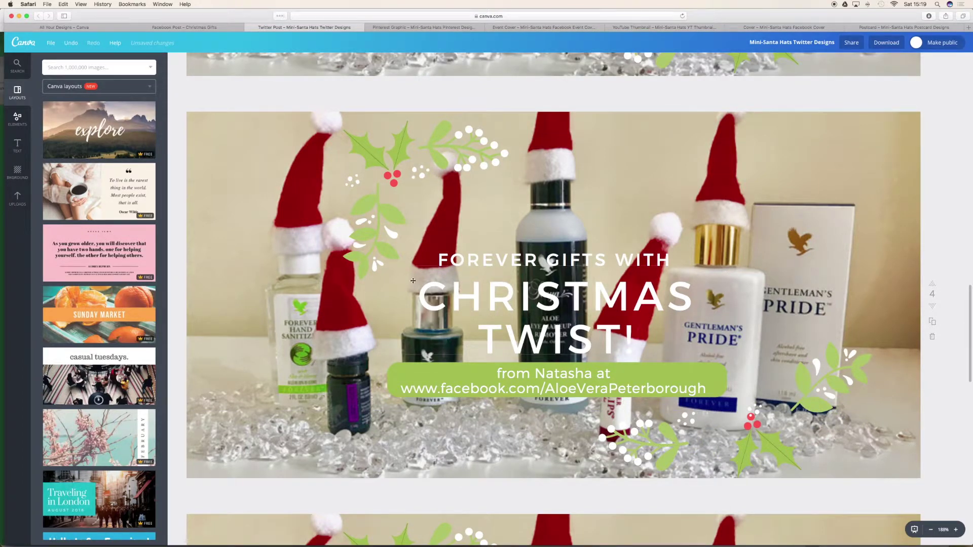
On page 6, tilt the lower leaf sprig beside the green banner clockwise
scroll(413, 281, down, 10)
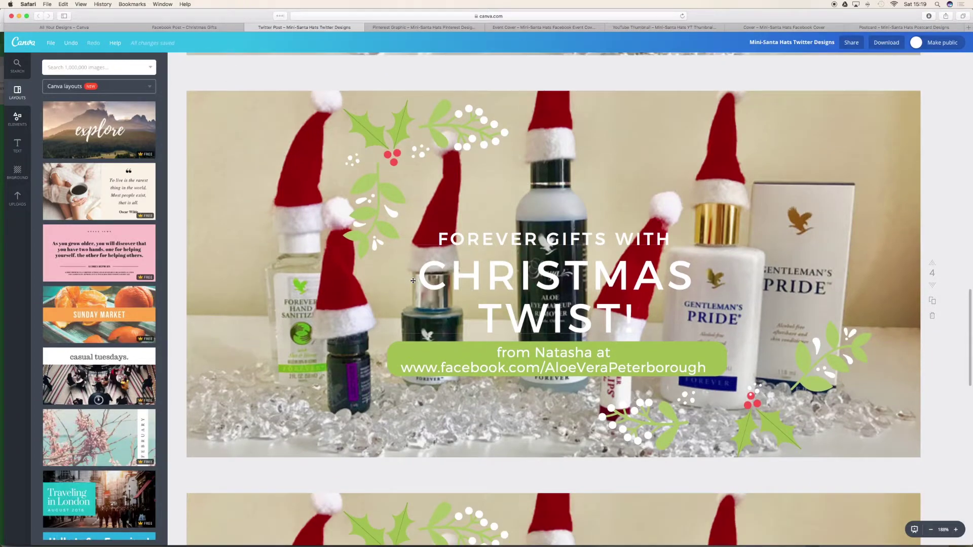
scroll(413, 281, down, 2)
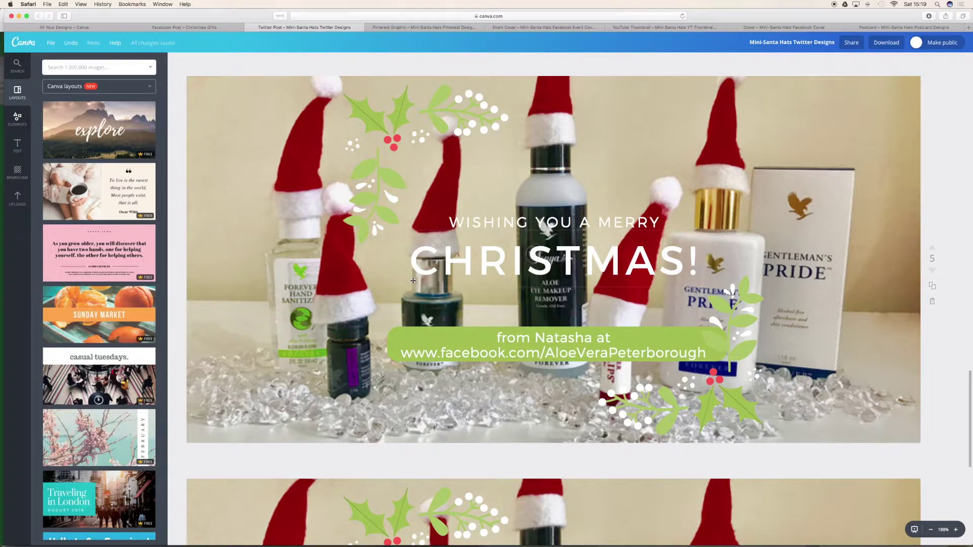
scroll(413, 281, down, 3)
scroll(413, 280, down, 6)
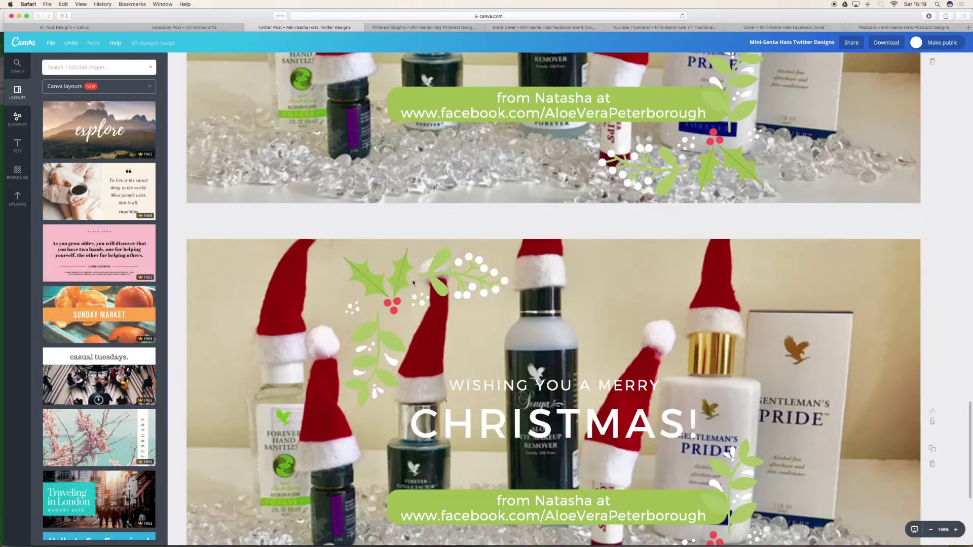
scroll(413, 281, down, 4)
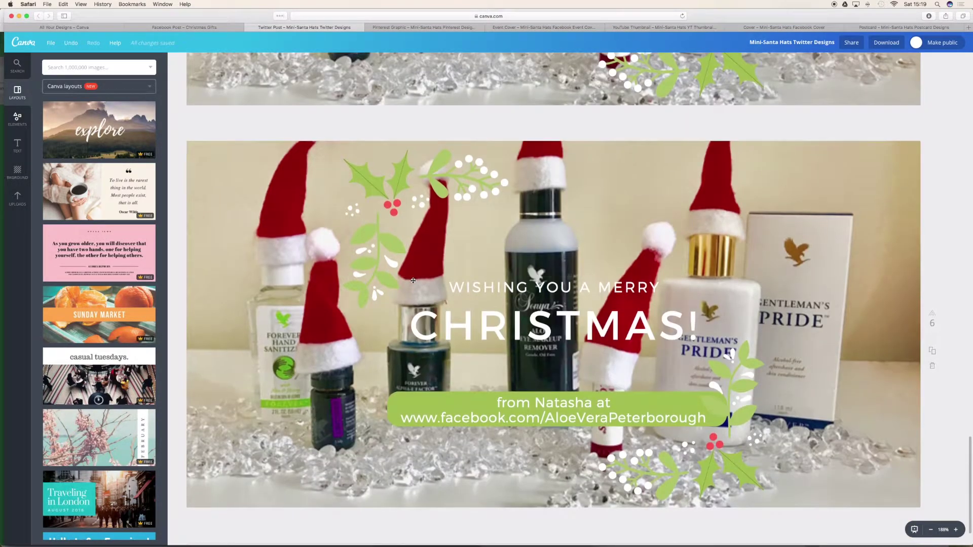
click(737, 386)
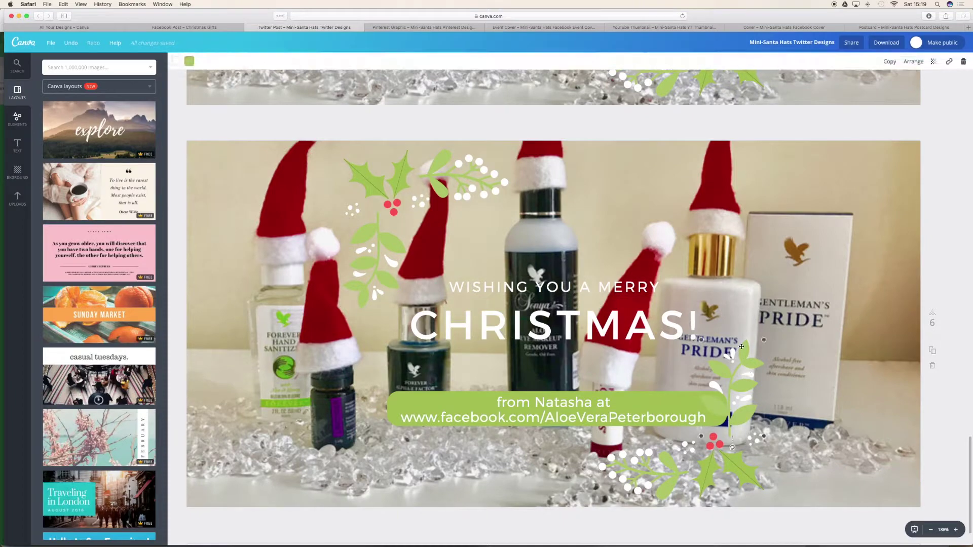
drag(733, 453, 704, 441)
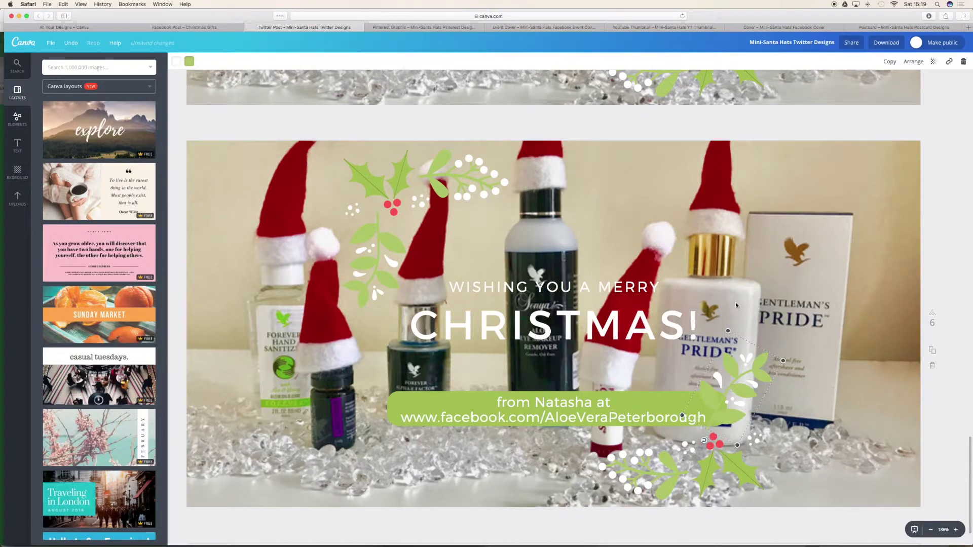
On page 5, tilt the lower leaf sprig clockwise and shift it slightly to the right
scroll(736, 305, up, 5)
scroll(734, 302, up, 2)
click(735, 179)
drag(733, 231, 713, 230)
drag(754, 167, 772, 168)
Zoom out to 100% and review the rearranged prices and decorations on the Twitter pages back up to page 1
scroll(626, 154, up, 10)
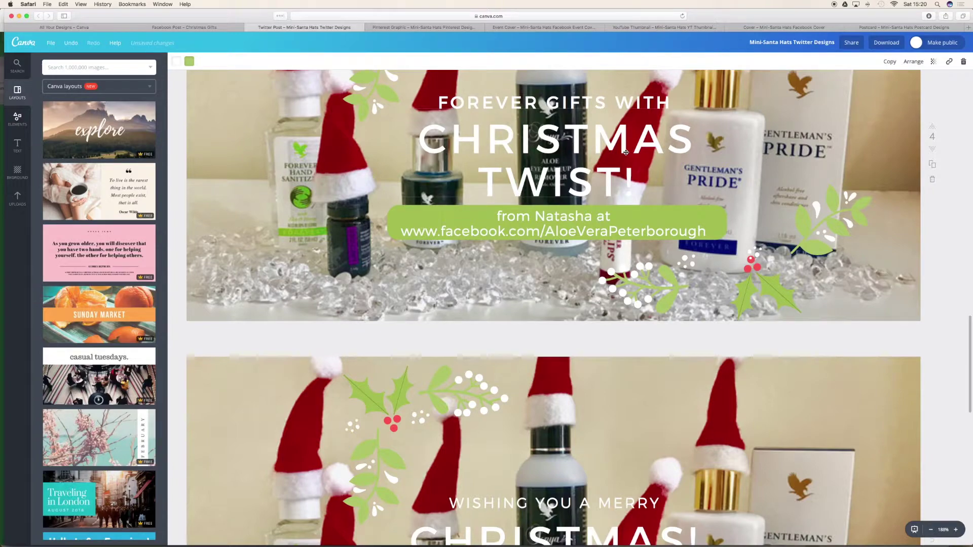
scroll(565, 235, up, 5)
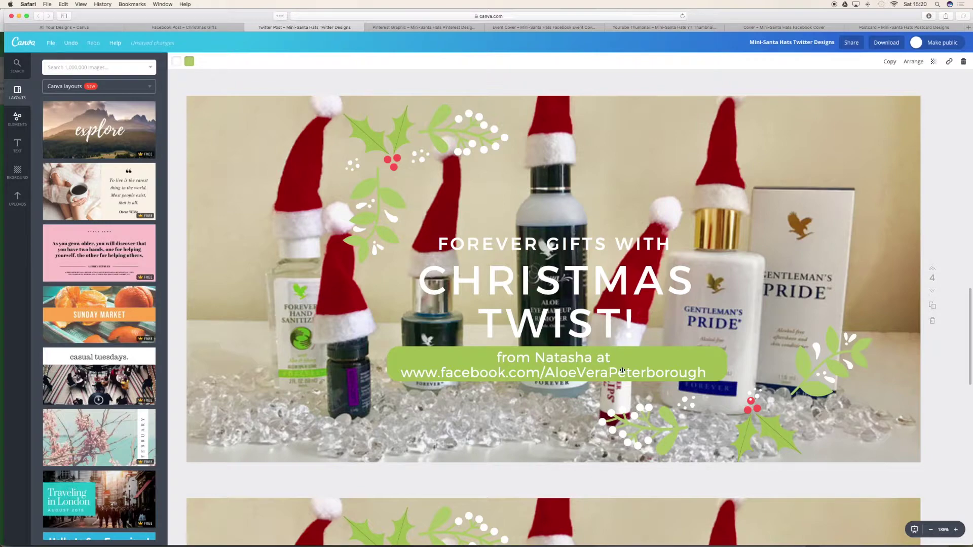
scroll(623, 370, up, 5)
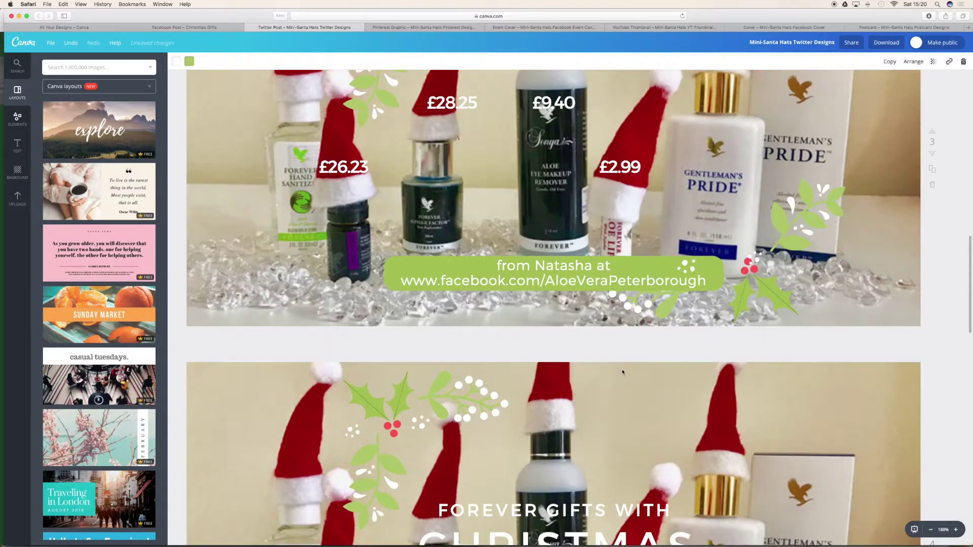
click(930, 530)
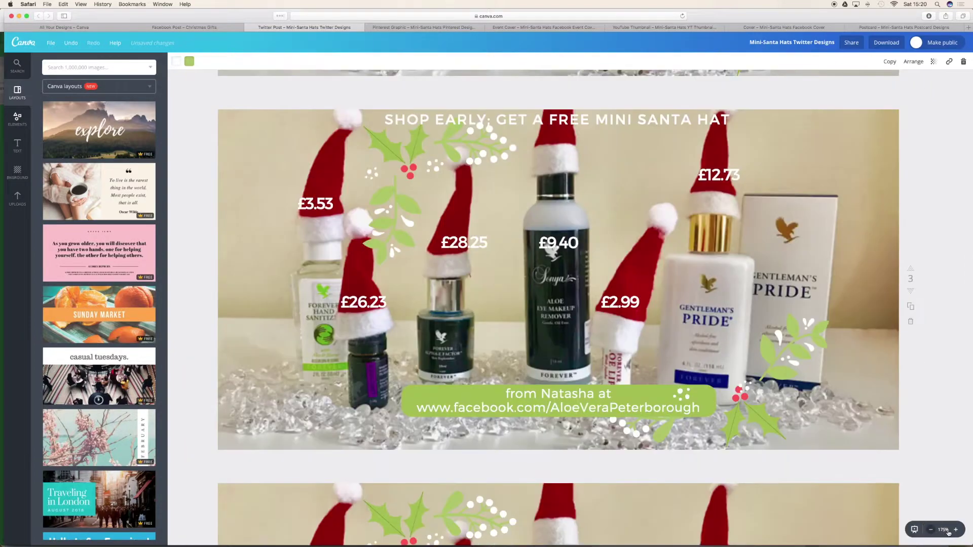
click(931, 530)
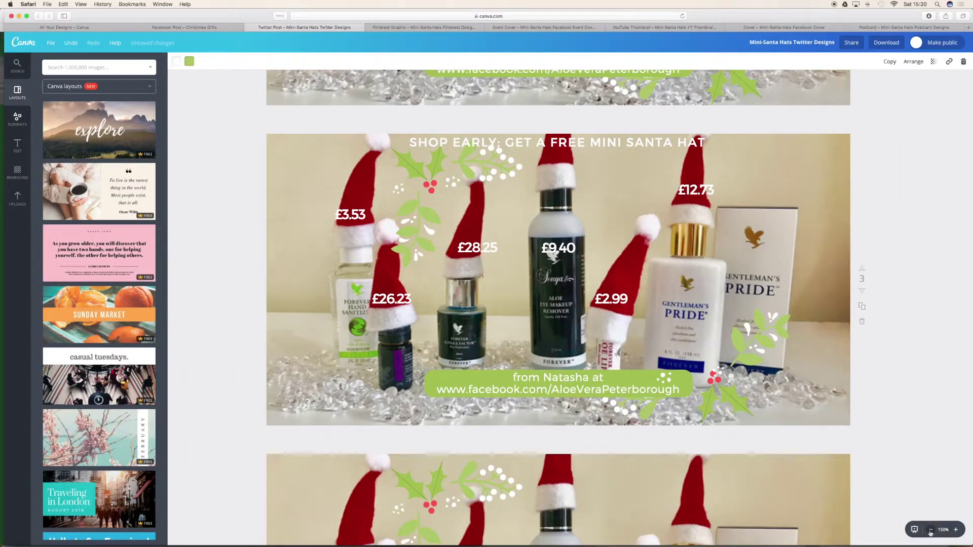
click(931, 530)
click(931, 530)
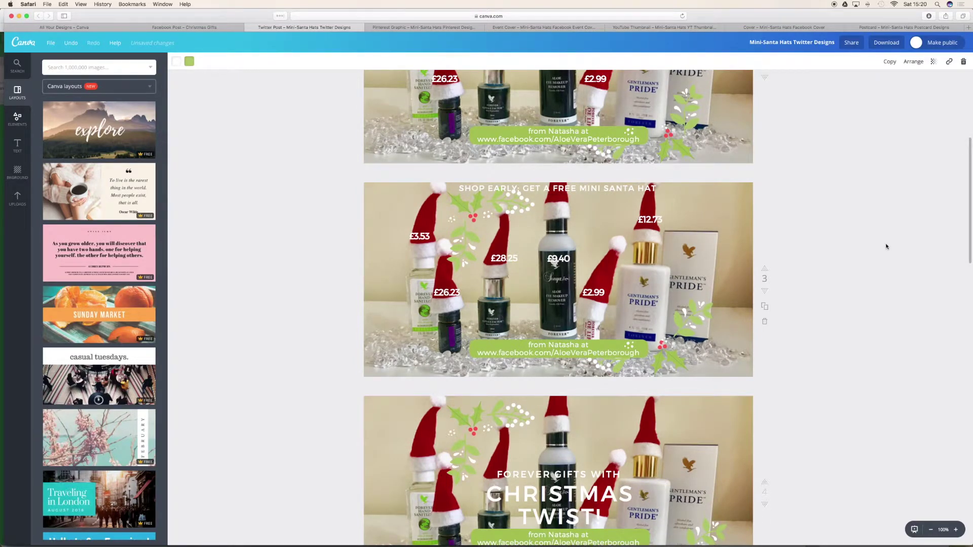
scroll(887, 247, up, 10)
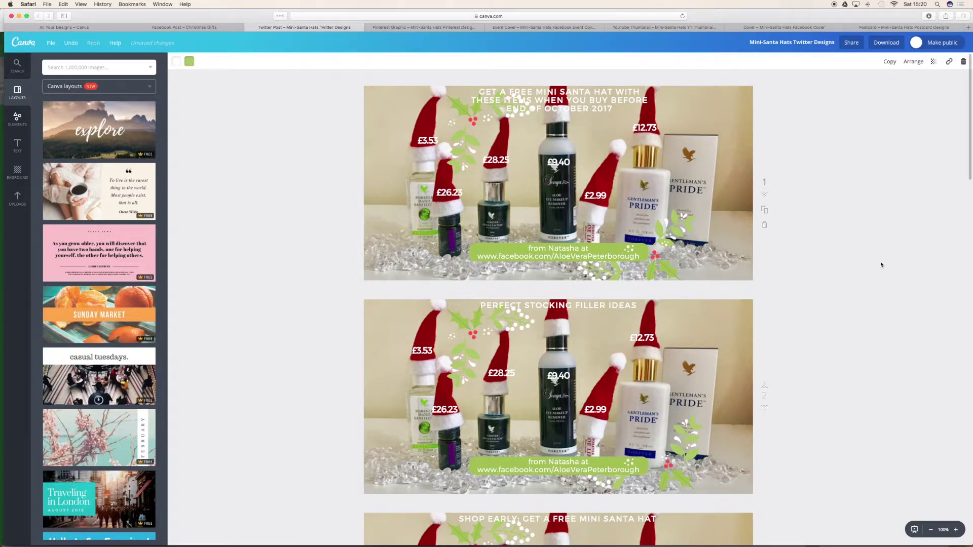
Review the prices and decorations on the Twitter pages from page 1 down to page 6 and back up
scroll(881, 265, down, 5)
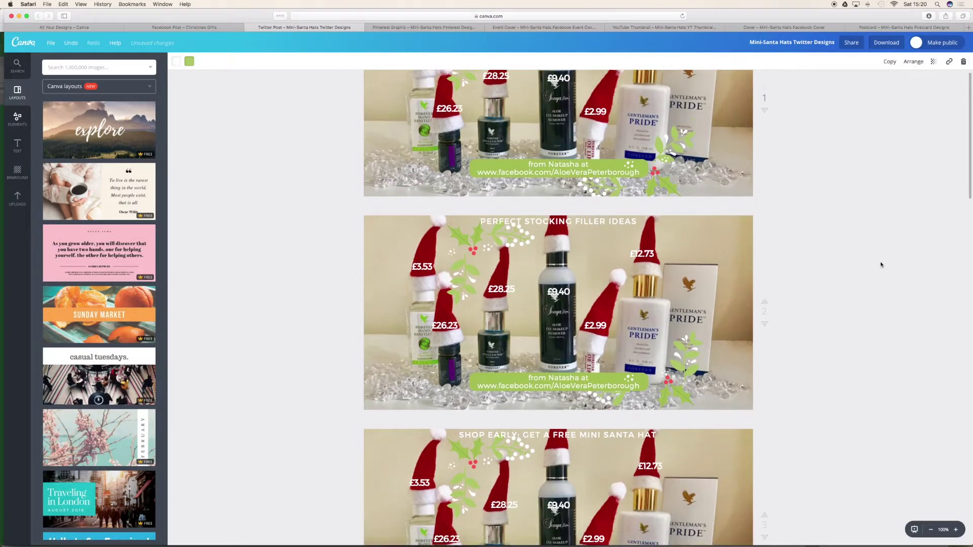
scroll(881, 264, down, 5)
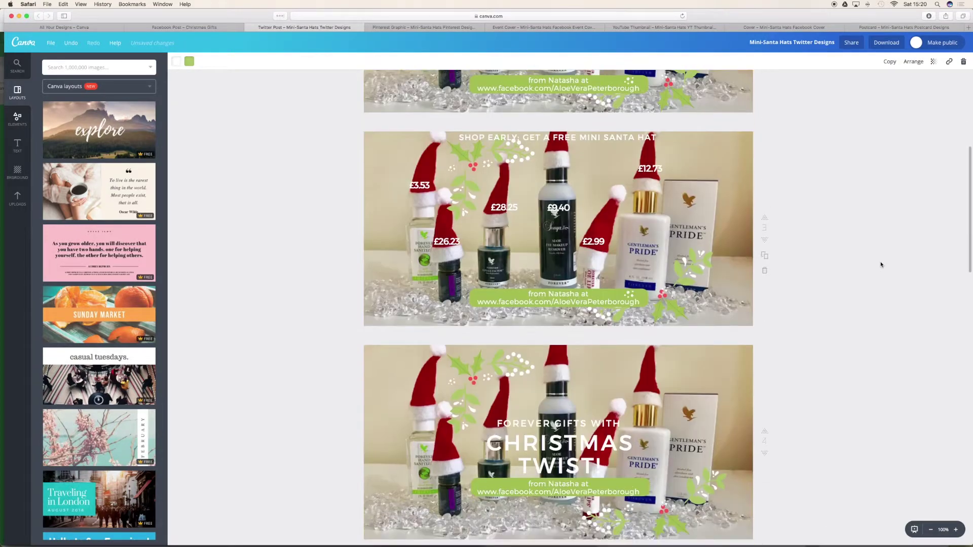
scroll(880, 265, down, 7)
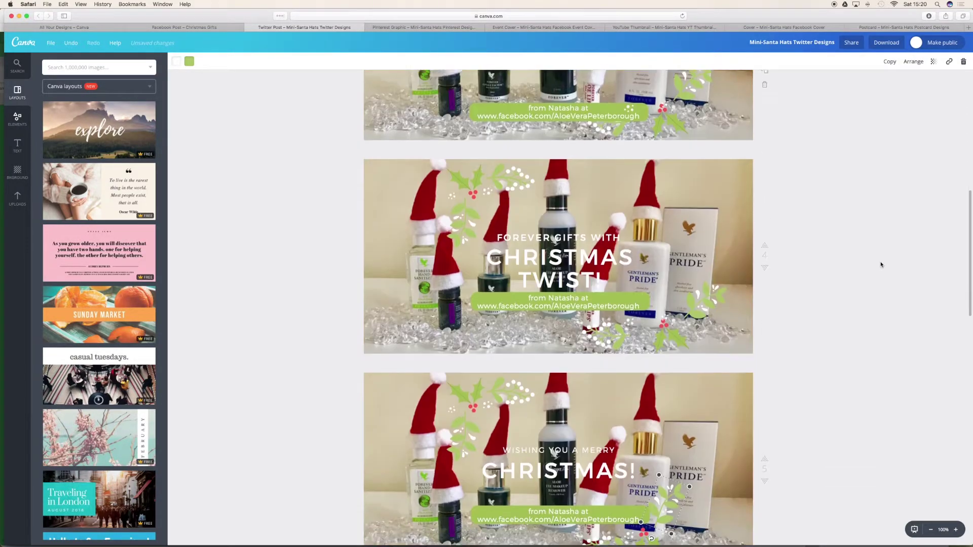
scroll(881, 264, down, 3)
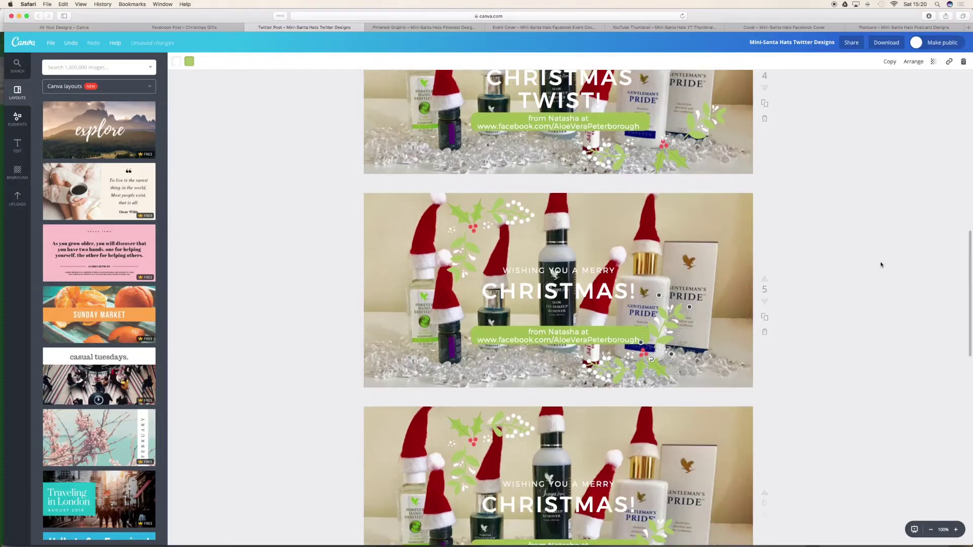
scroll(881, 265, down, 3)
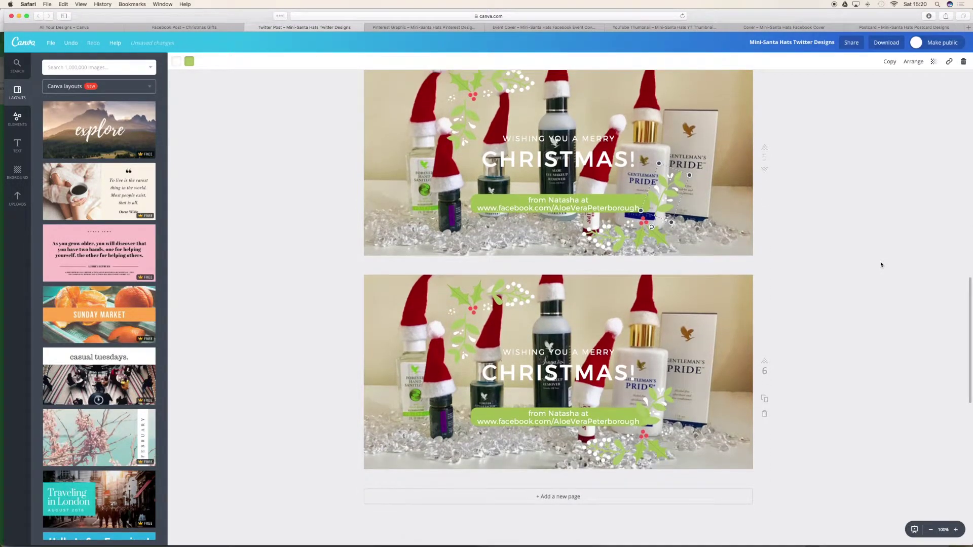
scroll(880, 265, up, 6)
scroll(881, 264, up, 6)
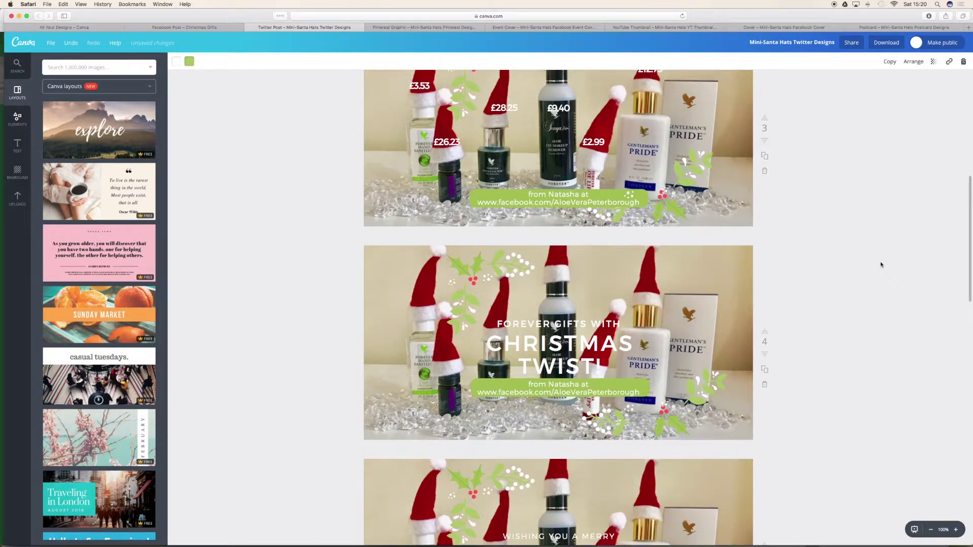
scroll(881, 265, up, 2)
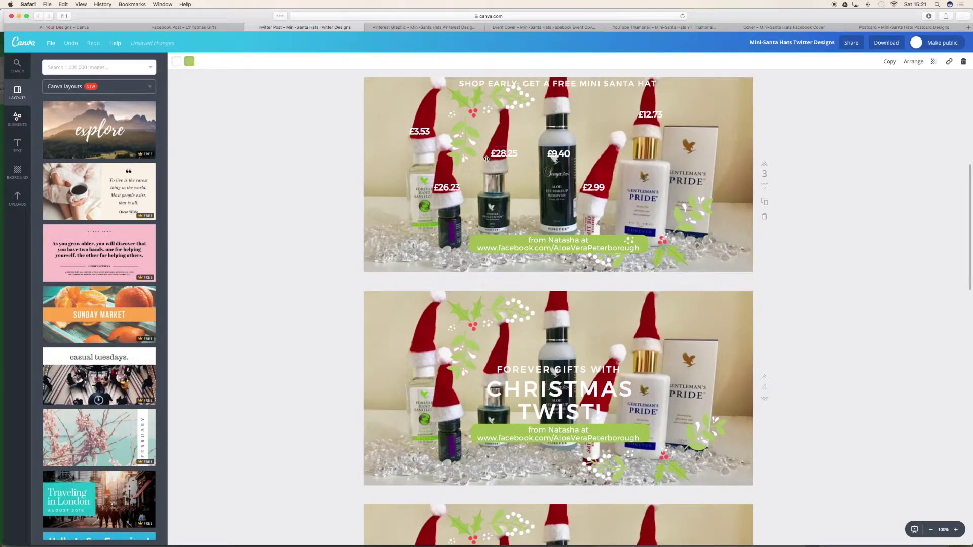
scroll(633, 120, up, 6)
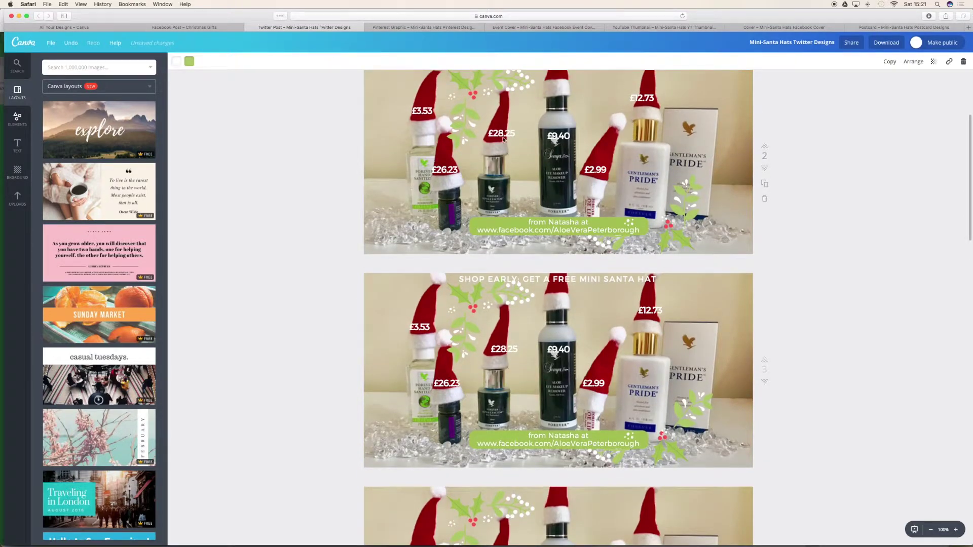
scroll(628, 138, up, 7)
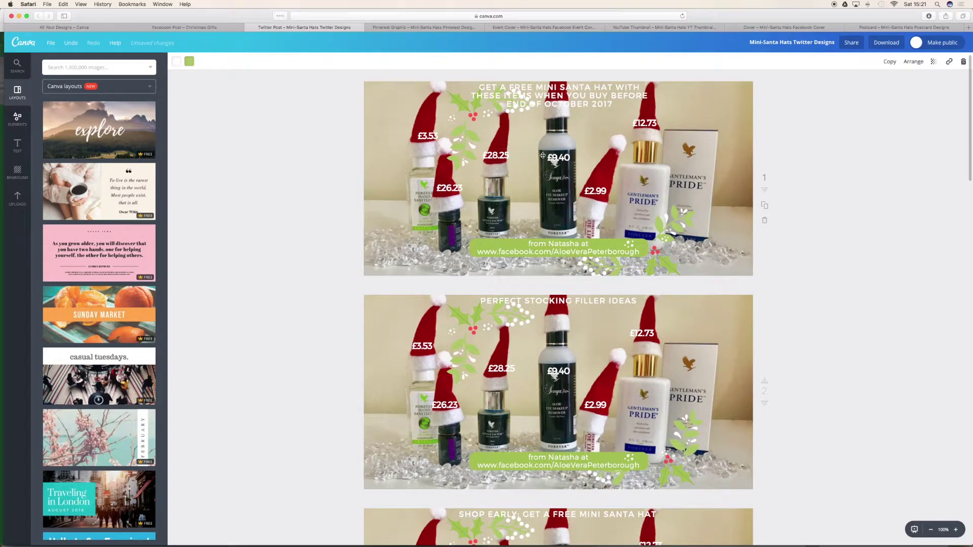
On page 1 of the Twitter designs, nudge the £9.40 price slightly to the left on the tall dark bottle
drag(561, 159, 556, 157)
scroll(642, 150, up, 1)
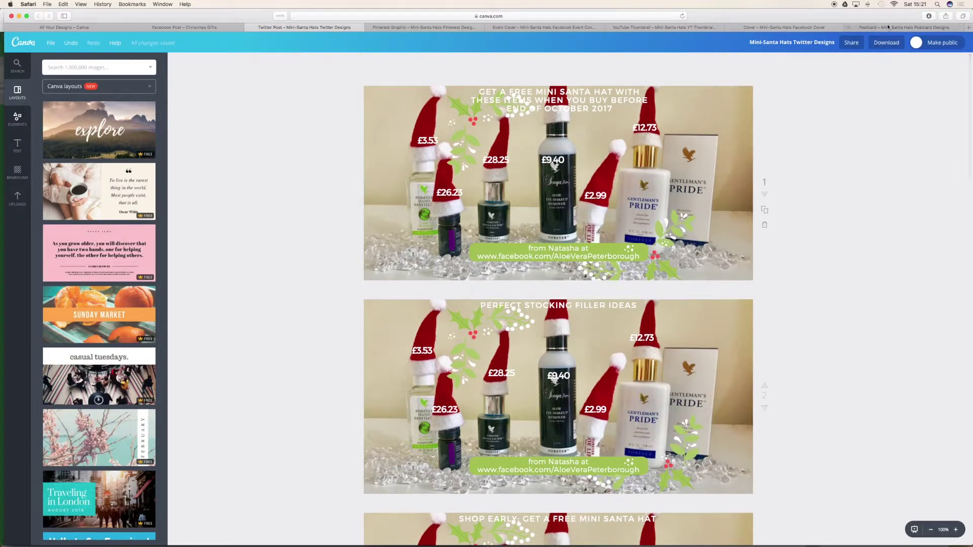
Save the Twitter designs and download all pages as PNG
click(51, 43)
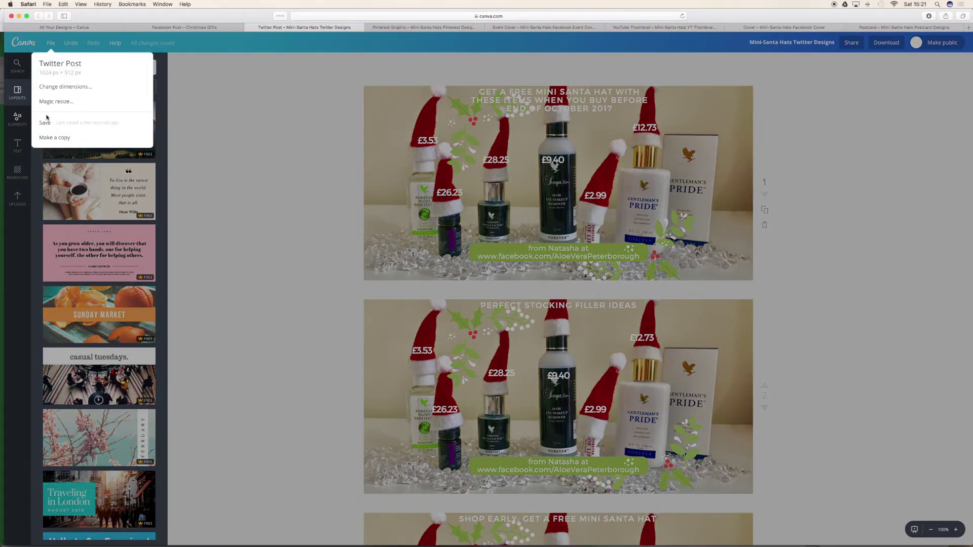
click(46, 123)
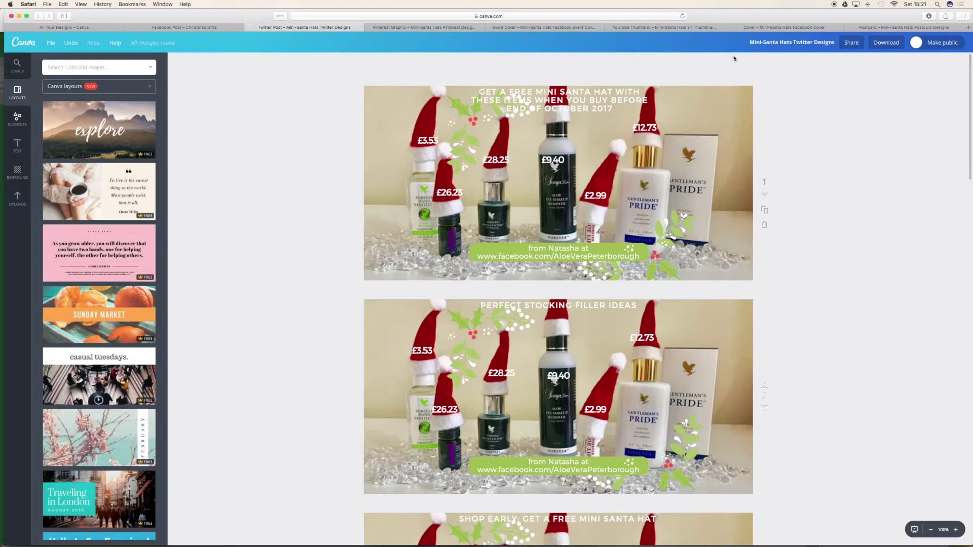
click(885, 44)
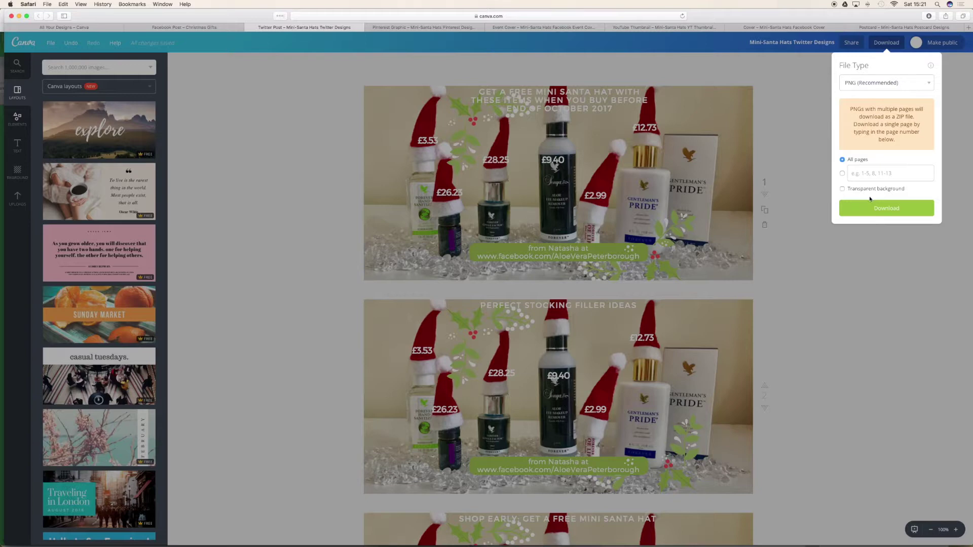
click(876, 212)
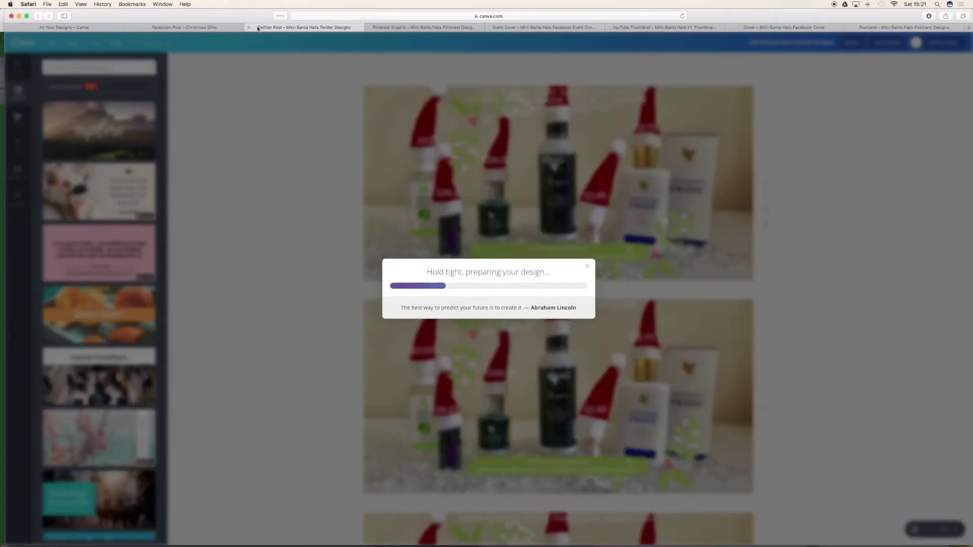
Switch to the Pinterest designs and move page 1's free mini Santa hat heading to the top of the page
click(424, 28)
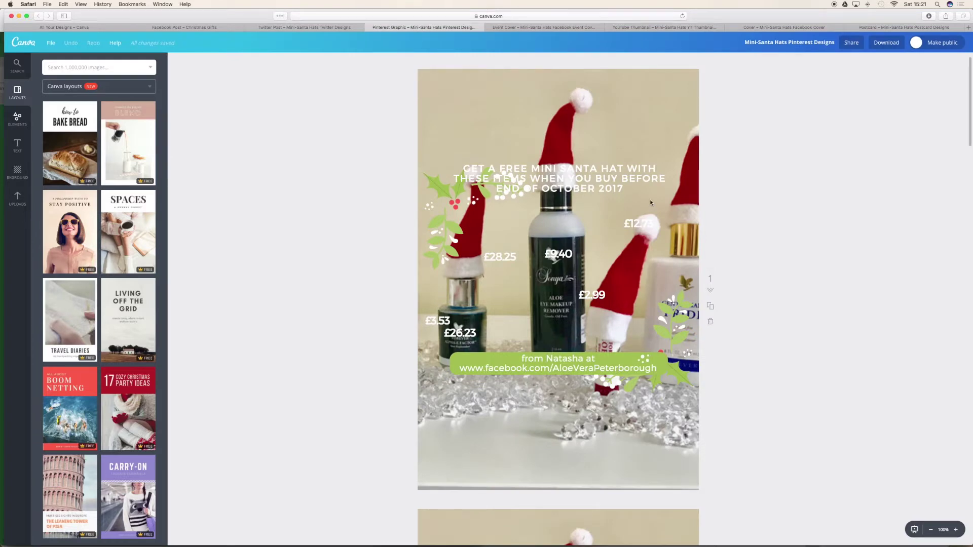
drag(627, 178, 621, 89)
scroll(492, 257, down, 1)
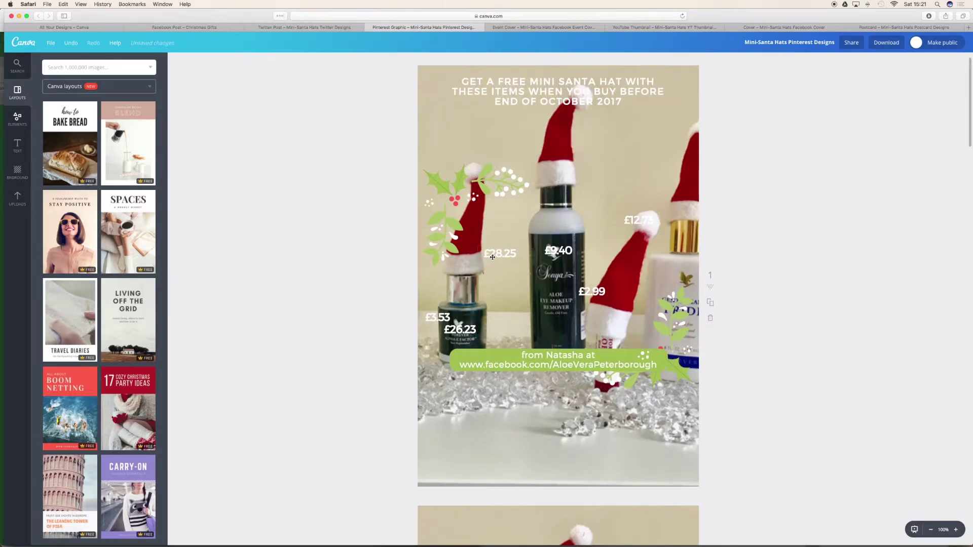
On page 1, move the £28.25 price onto the leftmost Santa hat and delete the £26.23 and £3.53 prices
drag(505, 252, 474, 246)
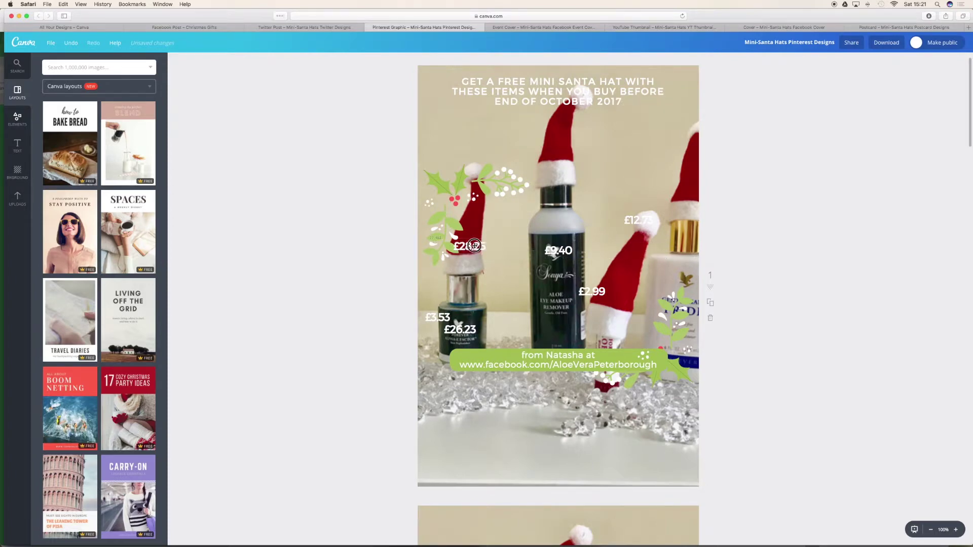
drag(474, 246, 470, 247)
click(472, 332)
drag(473, 325, 472, 324)
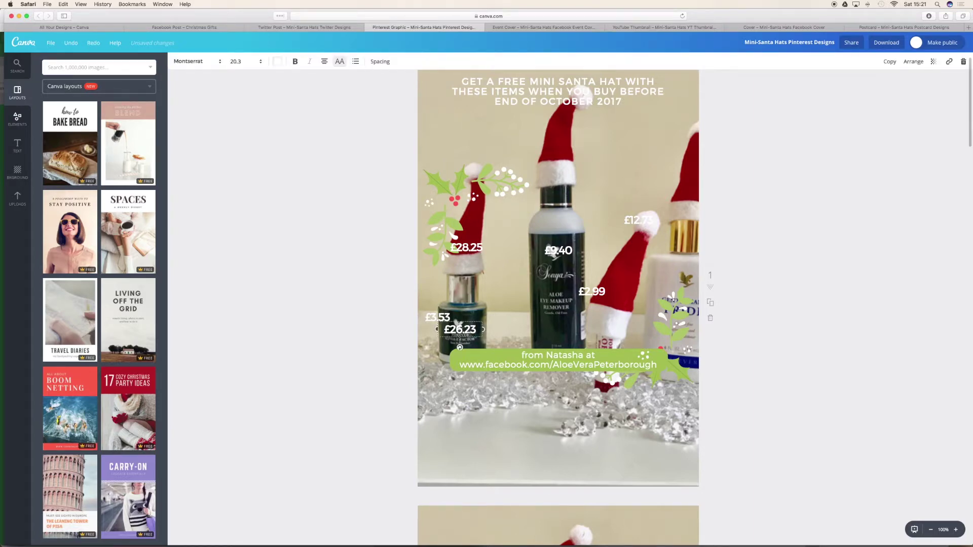
key(Delete)
click(441, 317)
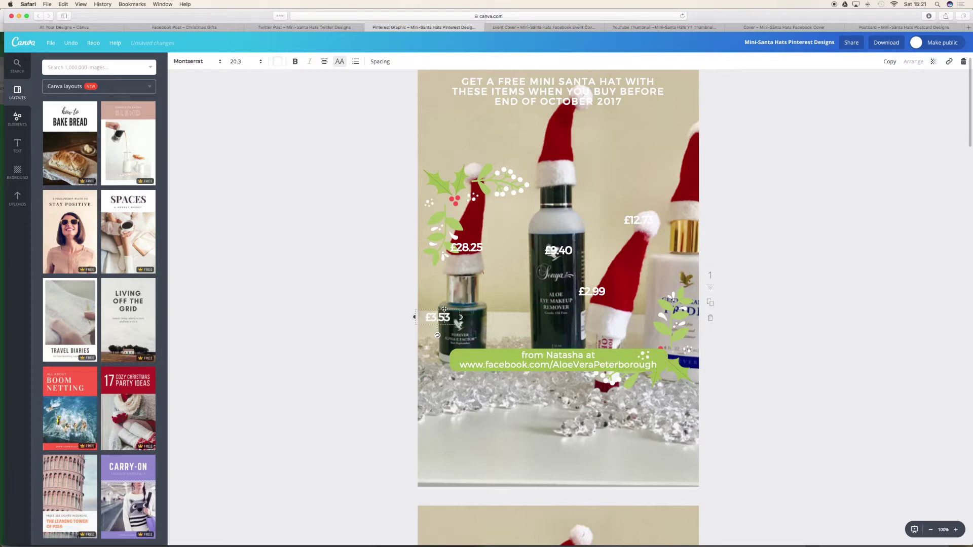
key(Delete)
Move page 1's £2.99 and £12.73 prices onto the two right-hand hats and shift the background photo slightly left
drag(592, 292, 626, 292)
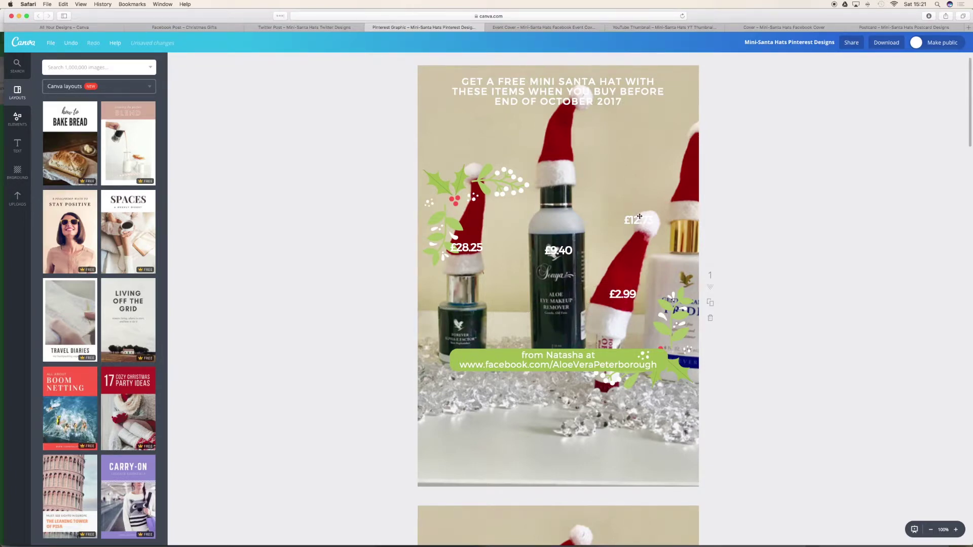
drag(638, 219, 685, 198)
double_click(633, 156)
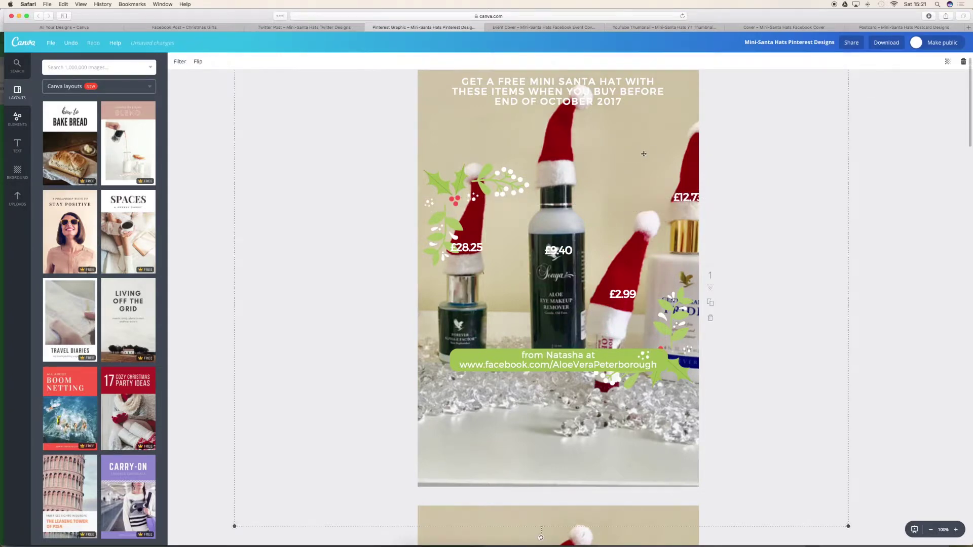
drag(638, 153, 630, 153)
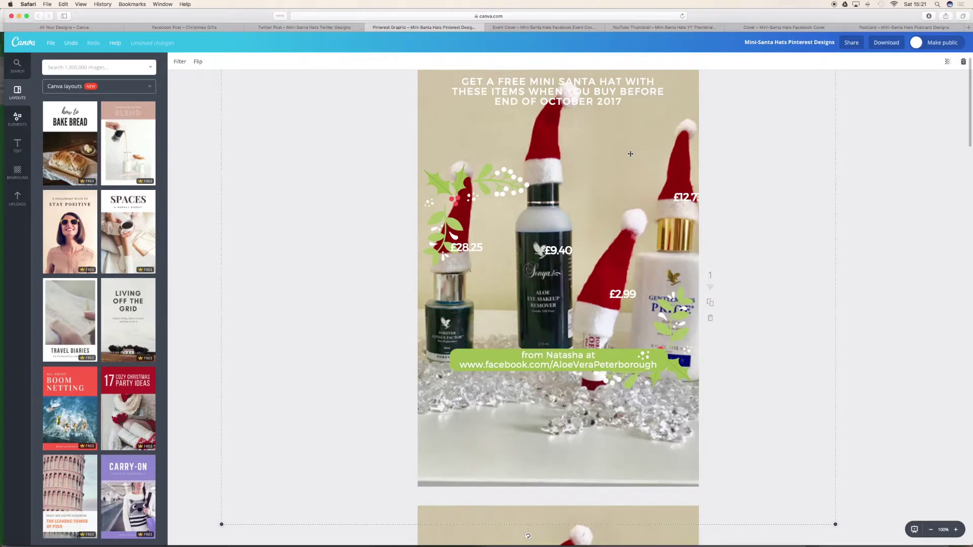
Realign page 1's prices with the shifted photo: £12.73 and £2.99 on their hats, £9.40 and £28.25 on their bottles
drag(682, 198, 671, 194)
drag(622, 294, 602, 289)
drag(542, 251, 447, 311)
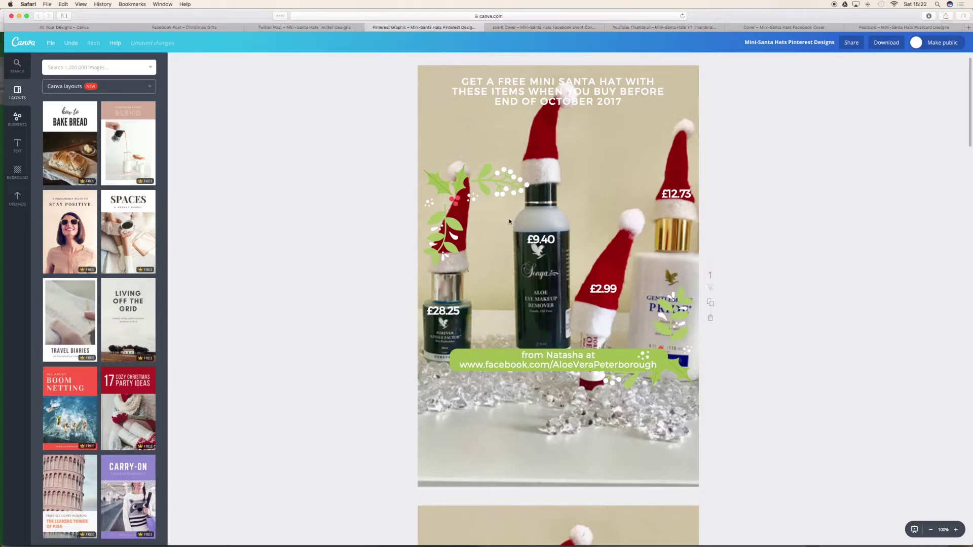
Move page 1's lower holly, berry and leaf decorations down around the green banner's lower right corner
drag(677, 376, 613, 411)
drag(681, 340, 643, 391)
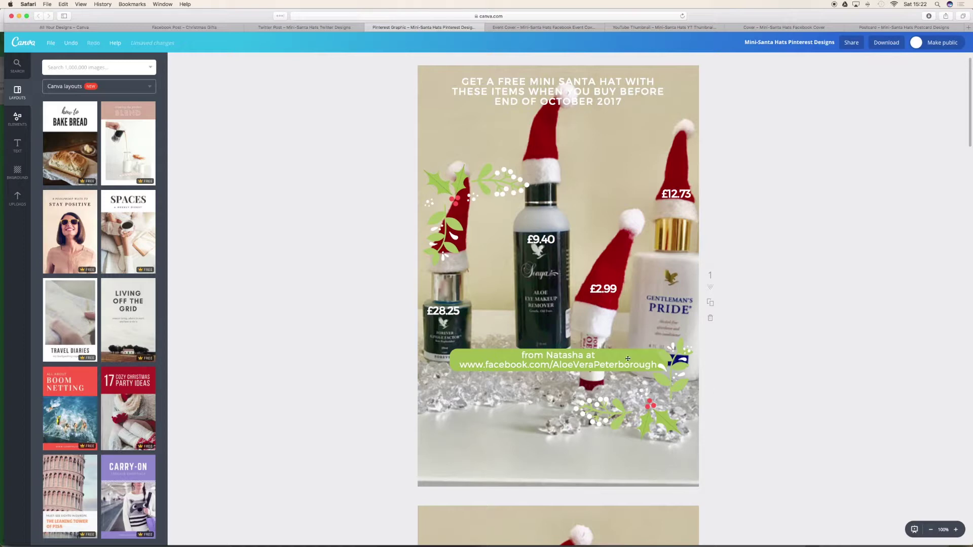
On page 2, shift the background photo left so the whole Gentleman's Pride bottle and its hat fit on the page
scroll(642, 388, down, 5)
scroll(626, 359, down, 3)
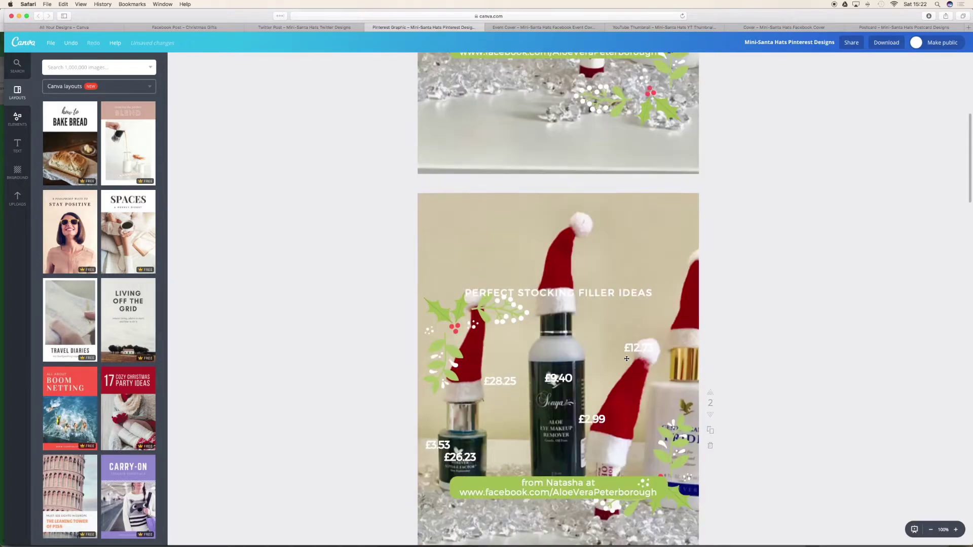
scroll(626, 358, down, 3)
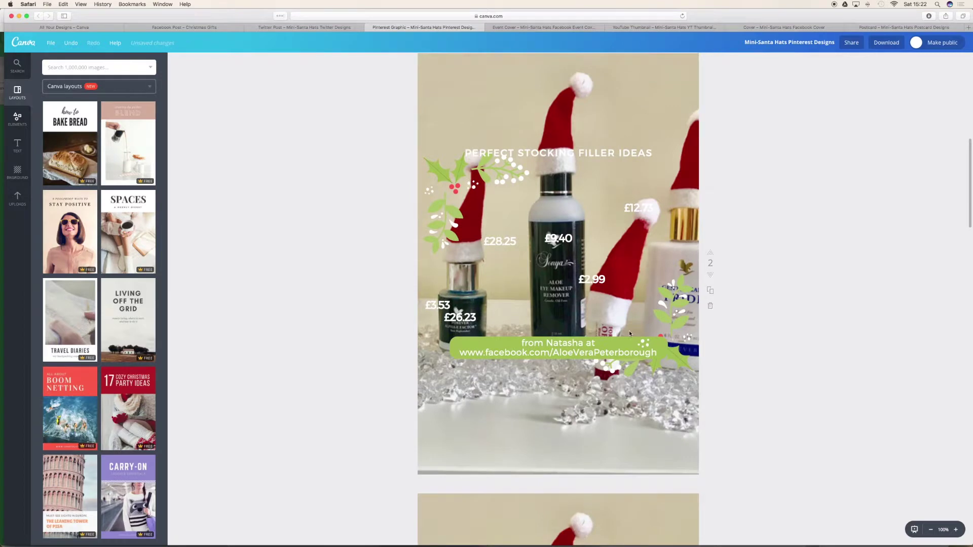
drag(639, 405, 640, 401)
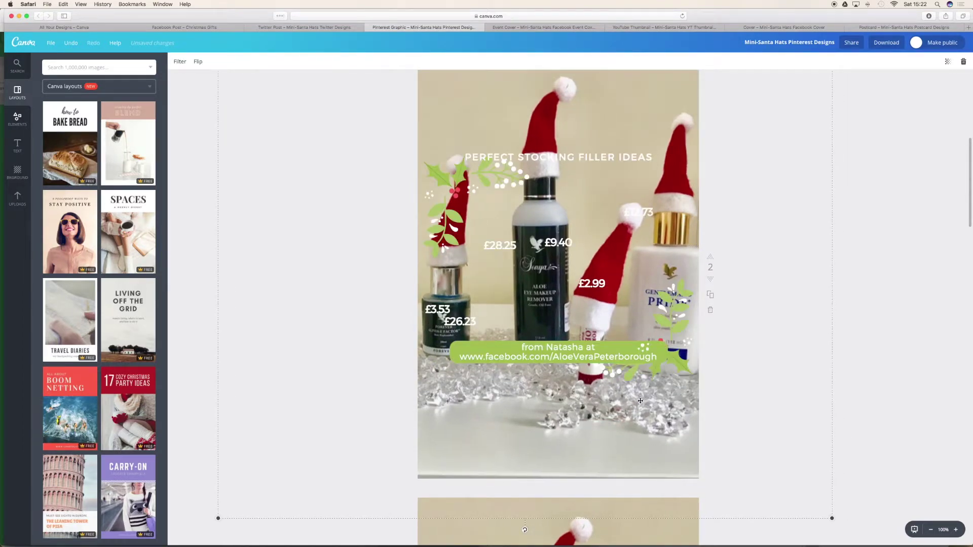
Delete the £26.23 and £3.53 prices from page 2
click(449, 314)
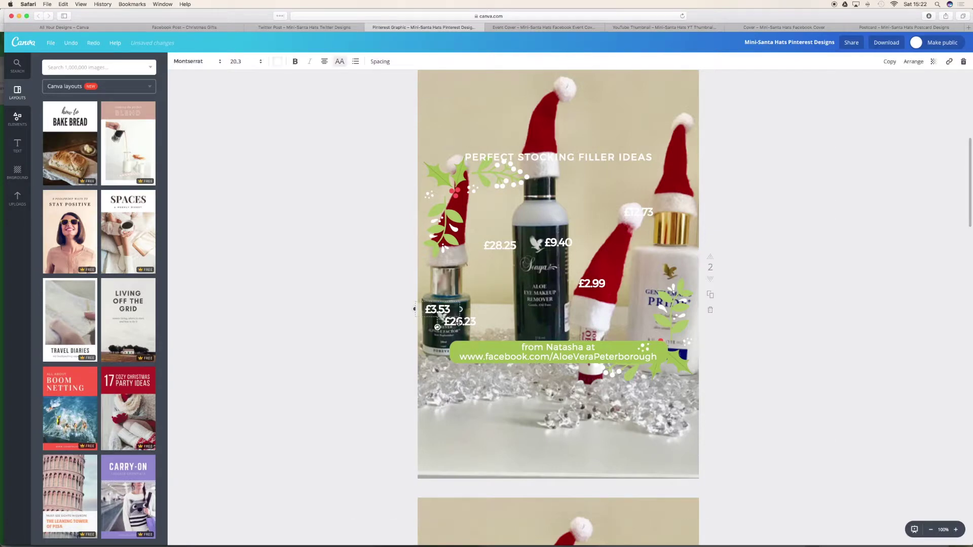
click(472, 319)
click(441, 307)
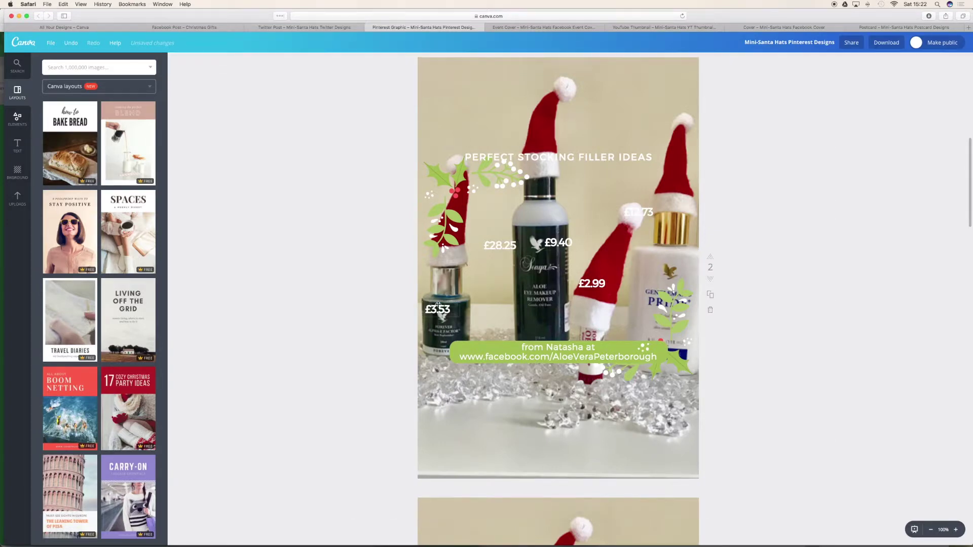
key(Delete)
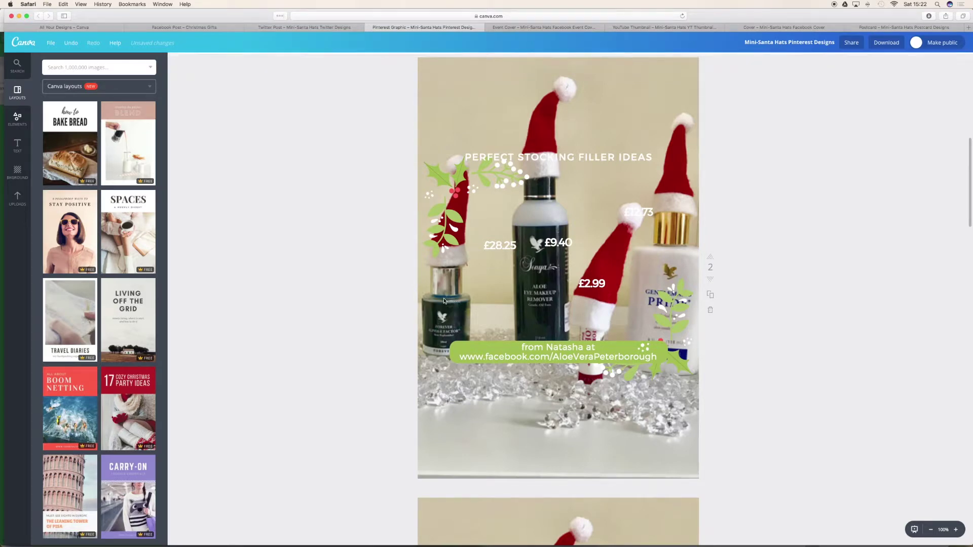
On page 2, place £28.25 on the small bottle and £9.40 on the tall one, and move the heading to the top
scroll(467, 303, down, 1)
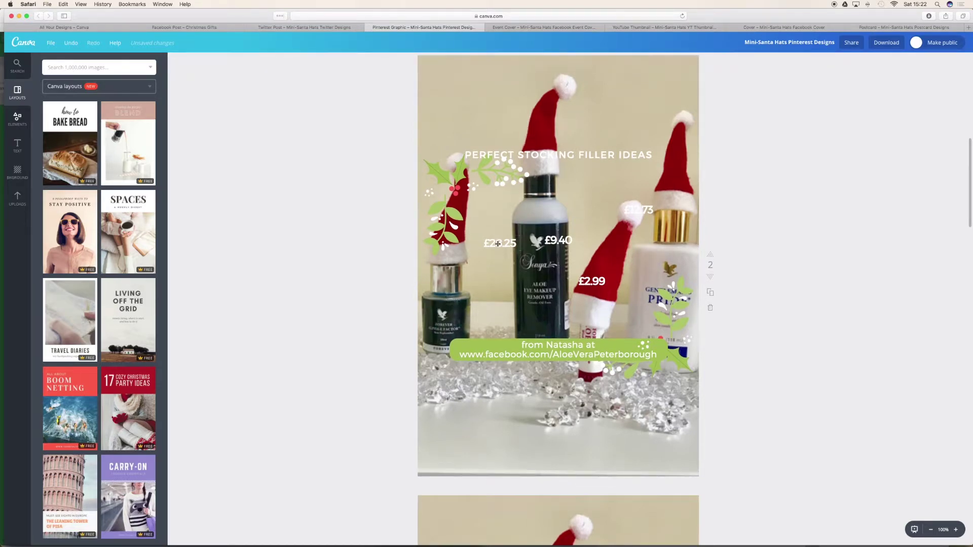
click(507, 243)
drag(498, 252, 442, 310)
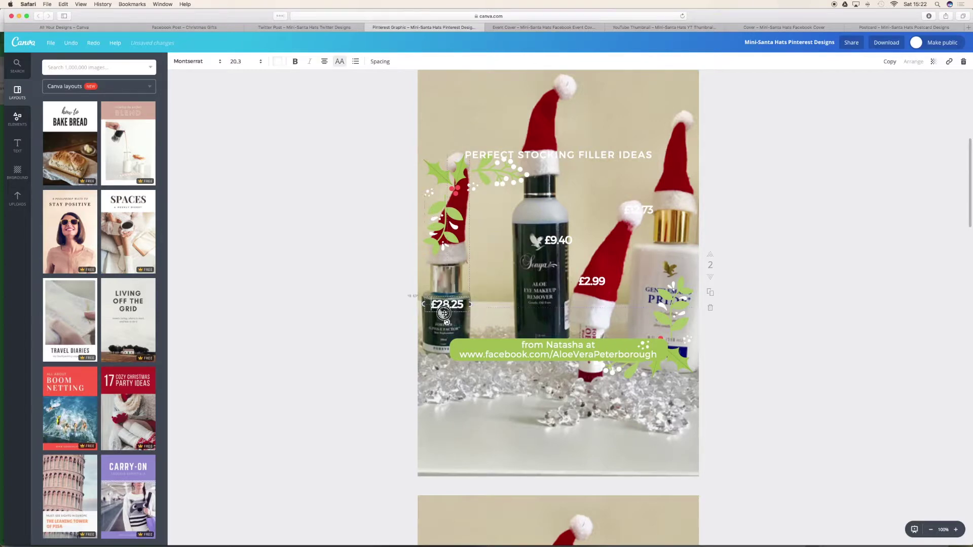
drag(560, 241, 538, 232)
drag(604, 153, 600, 60)
On page 2, place the £2.99 price on the tilted Santa hat and £12.73 on the Gentleman's Pride bottle's hat
click(592, 282)
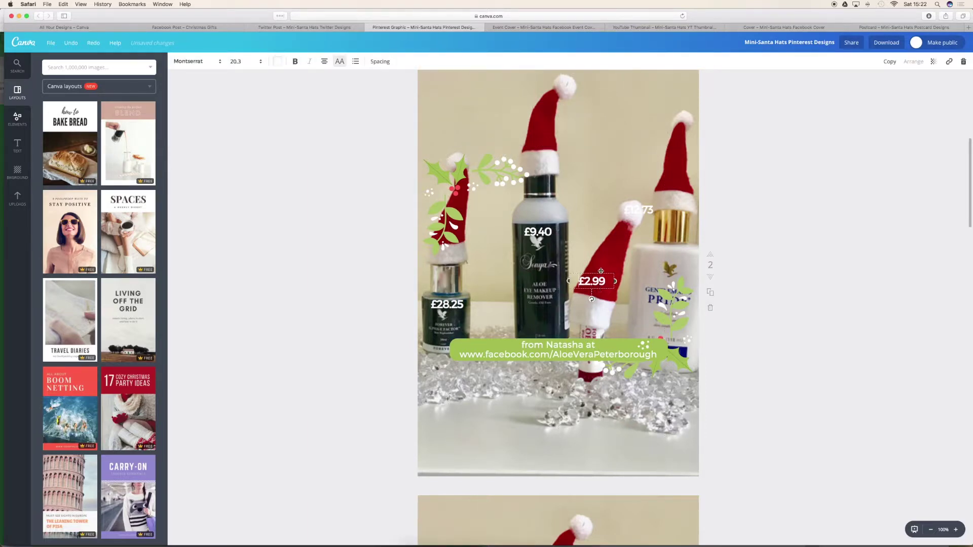
drag(601, 273, 611, 280)
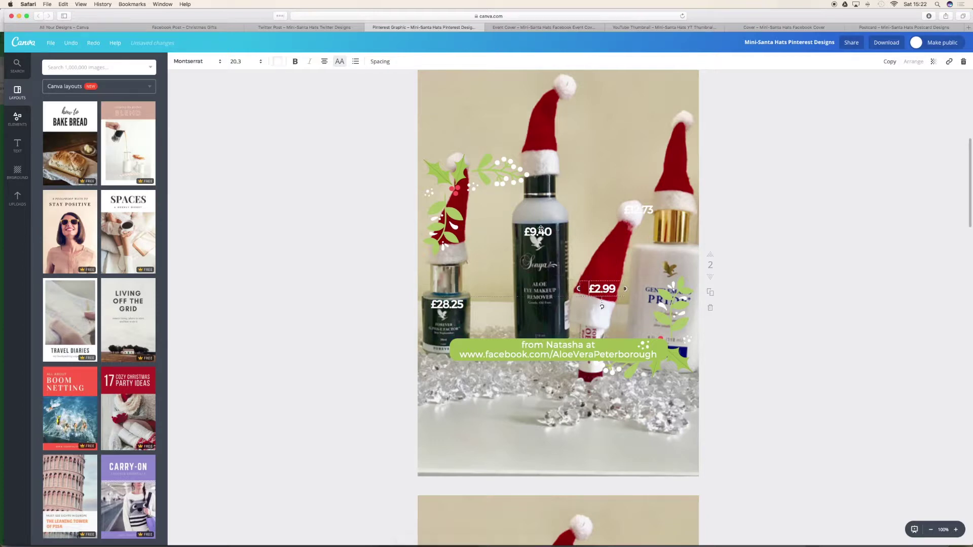
click(643, 211)
double_click(641, 209)
drag(649, 201, 678, 185)
Move page 2's lower holly, dots, leaf sprig and berry sprig into the page's lower right corner, below the green banner
drag(679, 307, 662, 453)
drag(649, 341, 625, 440)
drag(686, 340, 665, 432)
drag(612, 365, 619, 455)
click(603, 457)
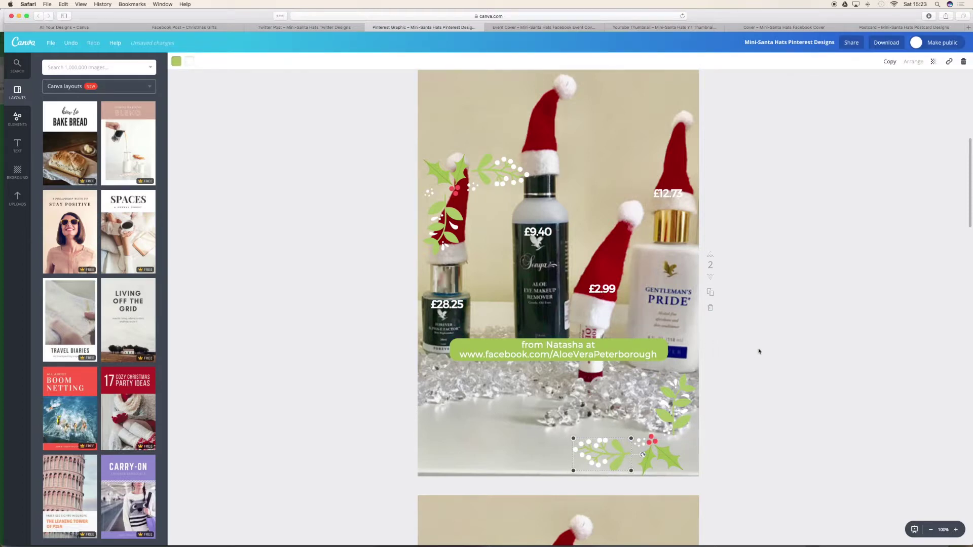
On page 3, move the heading to the top and delete the £3.53 and £26.23 prices
scroll(765, 336, down, 7)
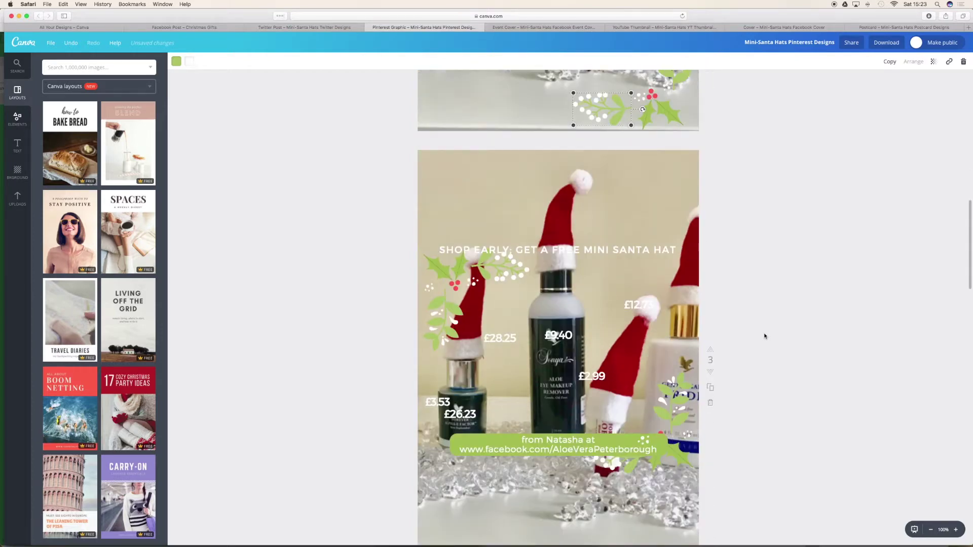
drag(550, 248, 544, 157)
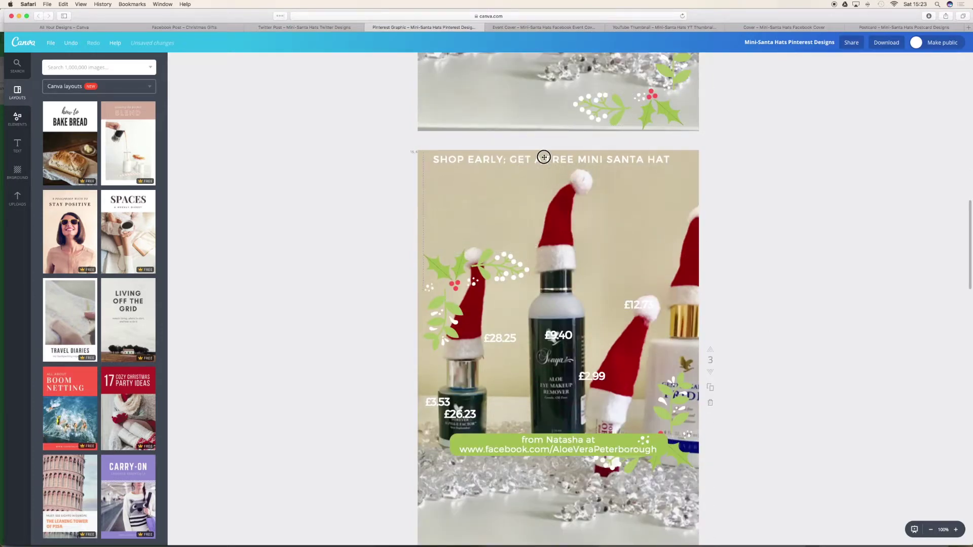
drag(457, 398, 448, 359)
click(461, 415)
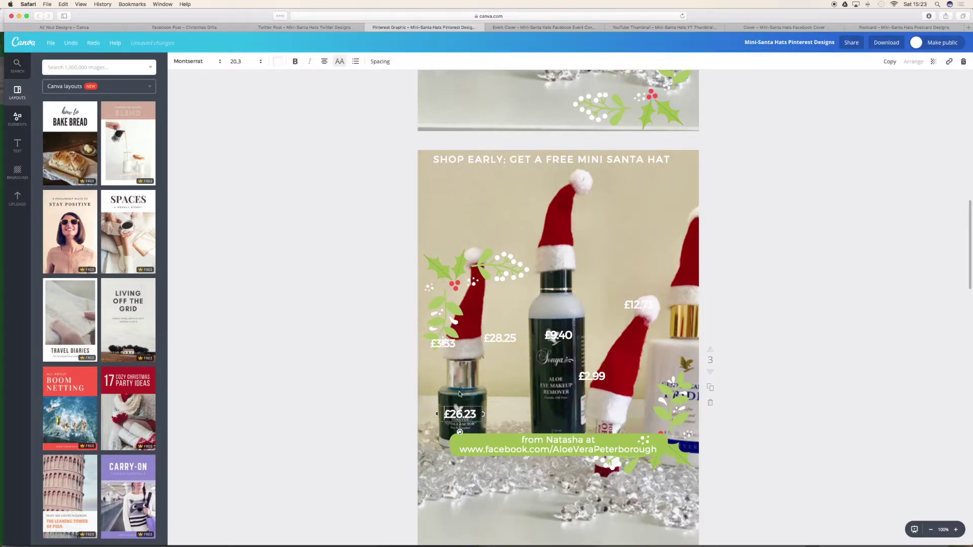
click(450, 339)
key(Delete)
click(461, 414)
key(Delete)
On page 3, place £28.25 on the small bottle's Santa hat and move the green banner and lower decorations further down
drag(504, 339, 470, 324)
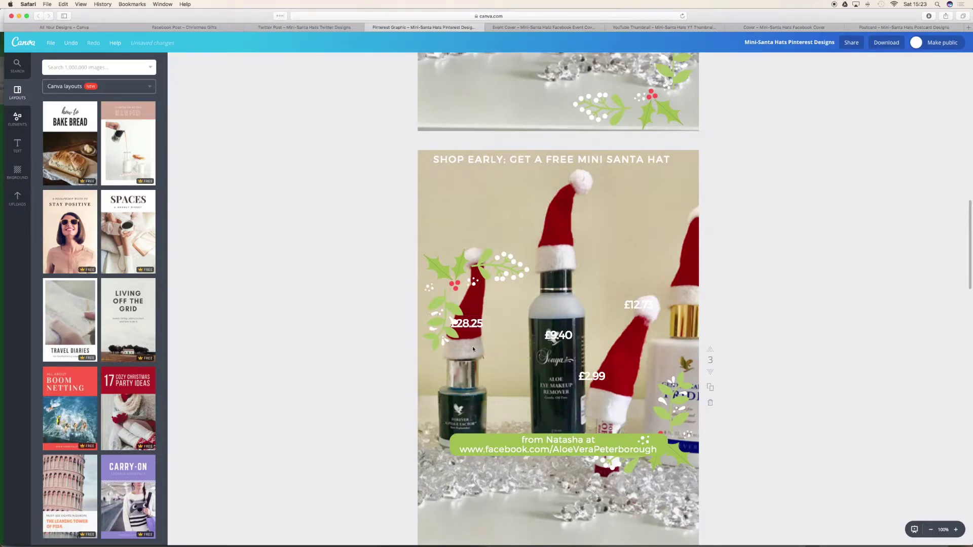
drag(775, 349, 588, 509)
drag(666, 495, 662, 544)
click(563, 495)
drag(570, 485, 569, 445)
On page 3, place £2.99 on the tilted hat, £12.73 on the Gentleman's Pride bottle's hat and £9.40 on the tall bottle
drag(587, 497, 618, 378)
scroll(581, 458, up, 1)
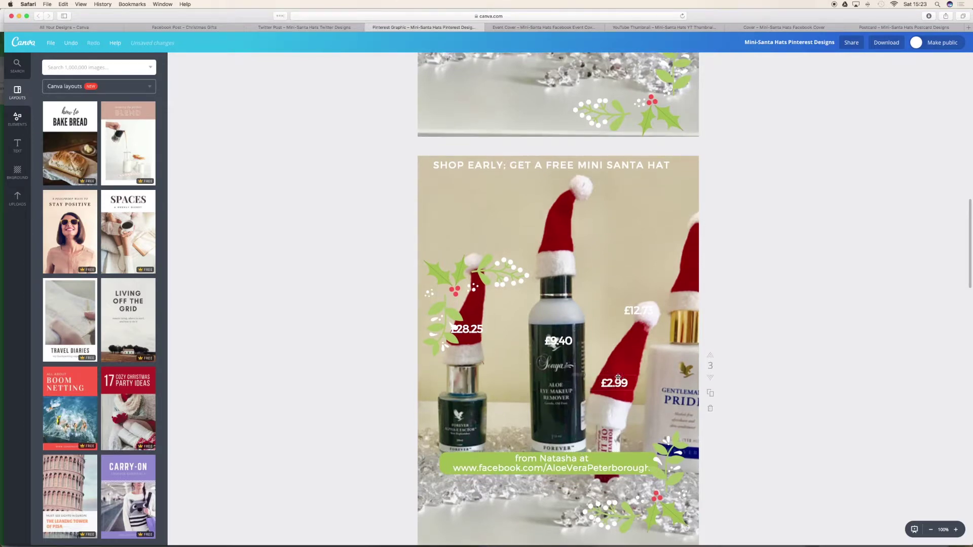
drag(631, 309, 677, 287)
drag(543, 339, 558, 332)
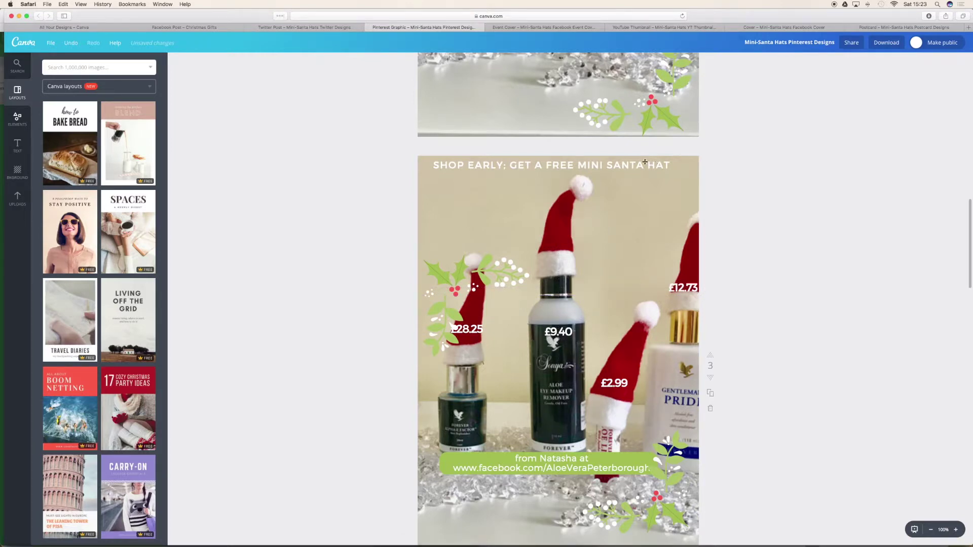
drag(644, 165, 652, 164)
Enlarge page 4's background photo slightly and shift it so it covers the page down to its lower edge
scroll(756, 382, down, 8)
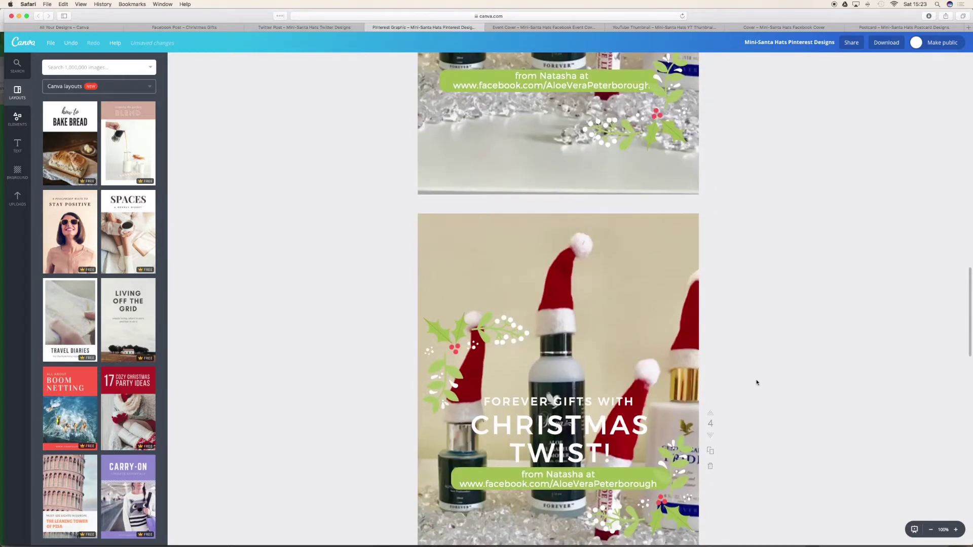
scroll(756, 390, down, 2)
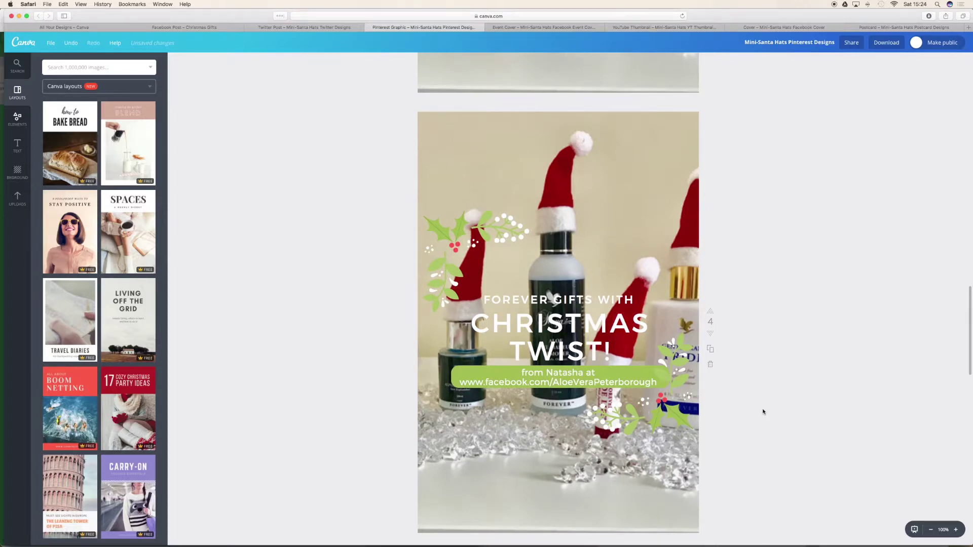
scroll(760, 410, down, 2)
click(589, 456)
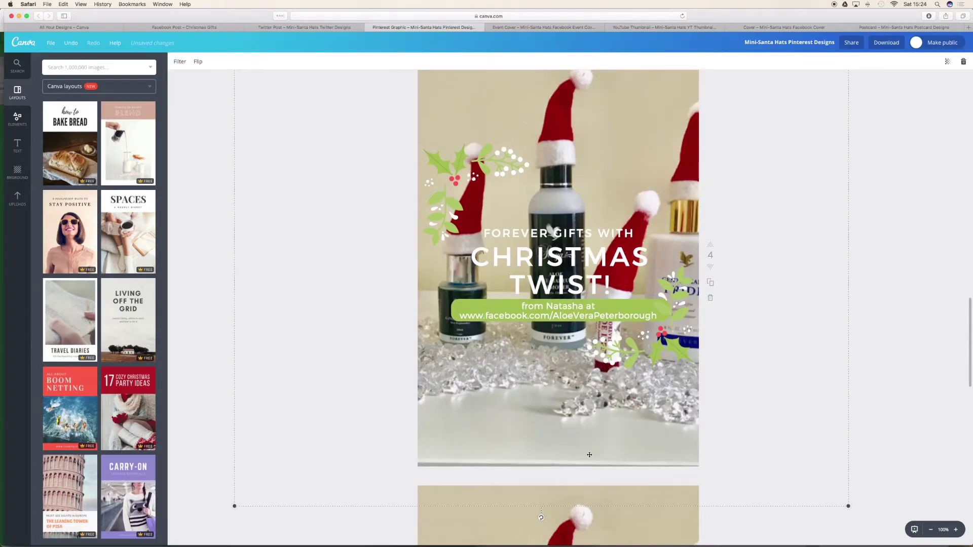
drag(848, 506, 855, 518)
drag(533, 429, 521, 439)
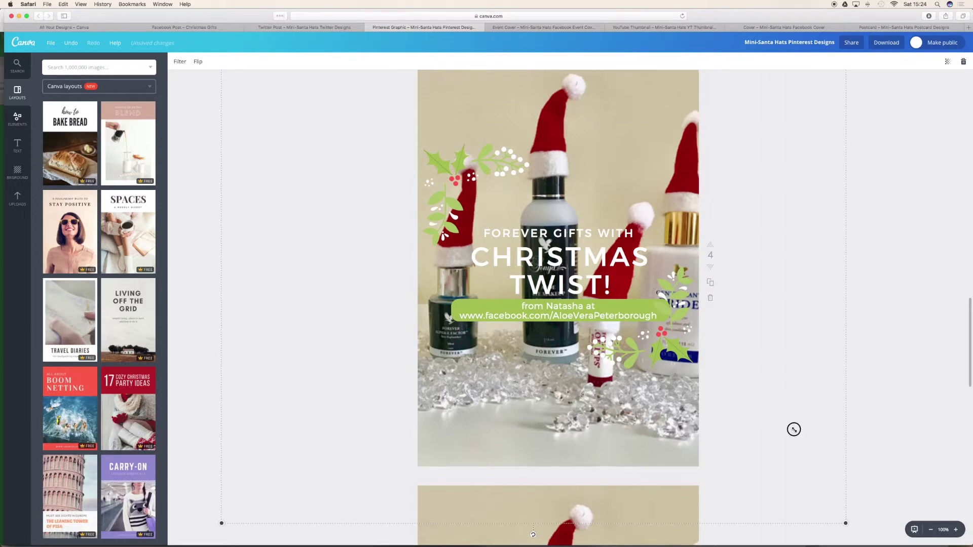
Move page 4's lower holly, dots, leaf sprig and berry sprig down together, clear of the Gentleman's Pride label
drag(787, 418, 552, 253)
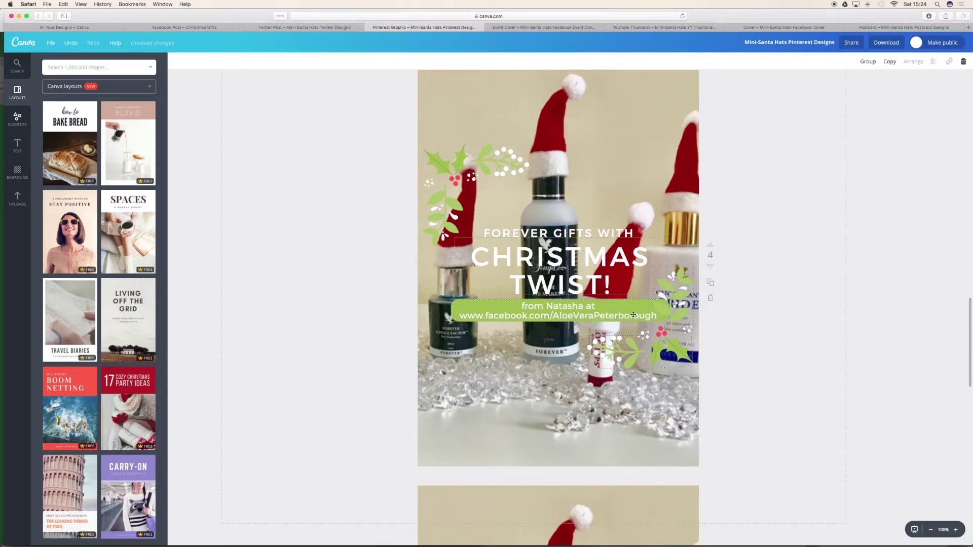
mouse_move(666, 312)
mouse_down()
mouse_move(667, 325)
mouse_move(667, 309)
mouse_up()
click(510, 537)
click(679, 286)
click(675, 349)
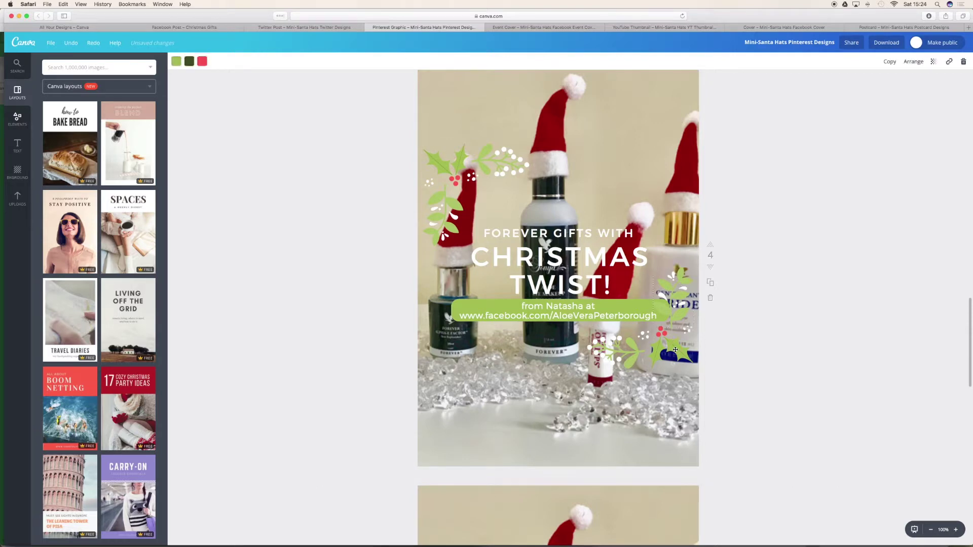
shift+click(674, 292)
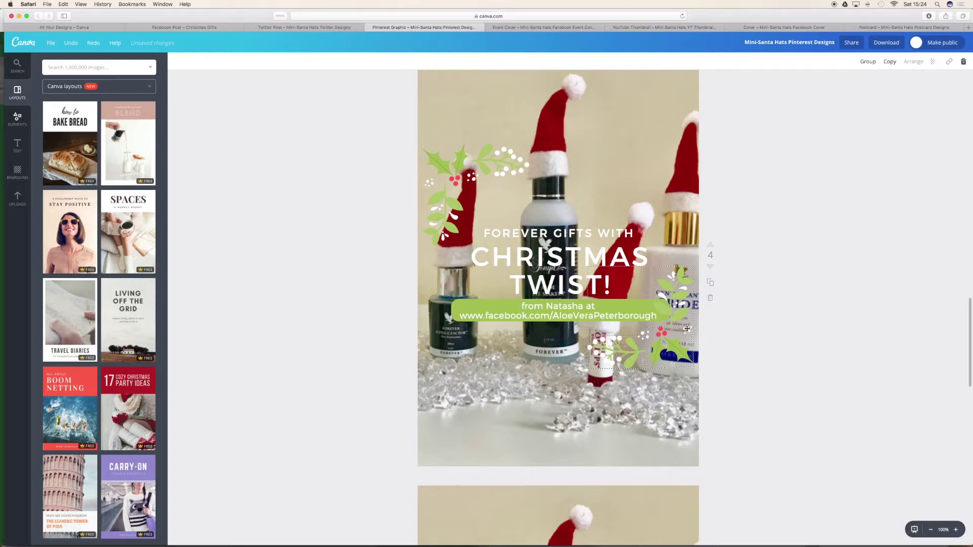
drag(677, 323, 640, 344)
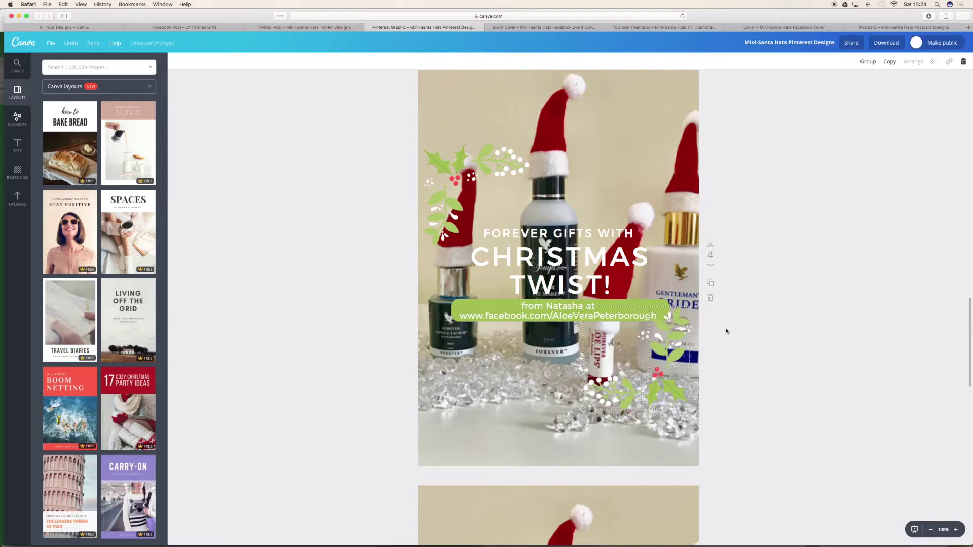
key(Escape)
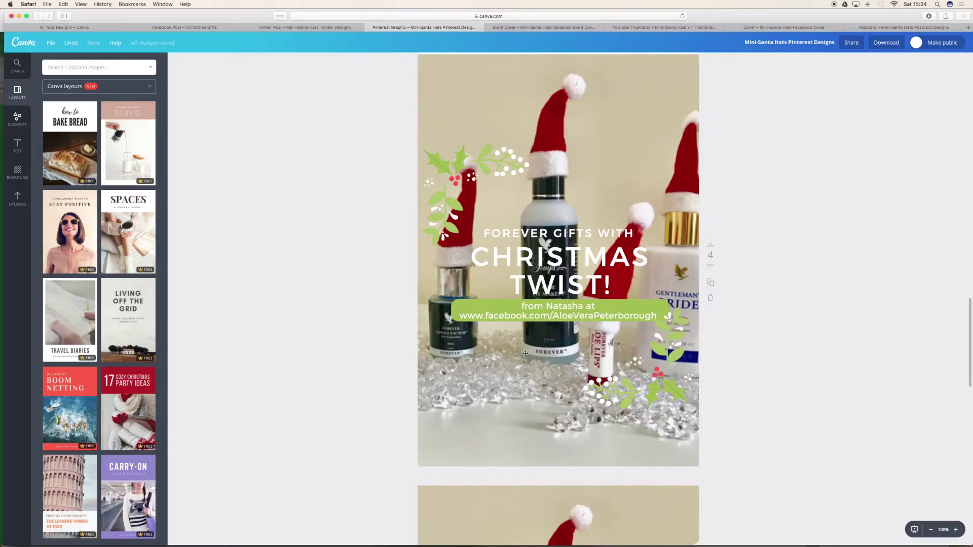
Enlarge page 5's background photo slightly so it covers the page's lower edge
scroll(664, 366, down, 5)
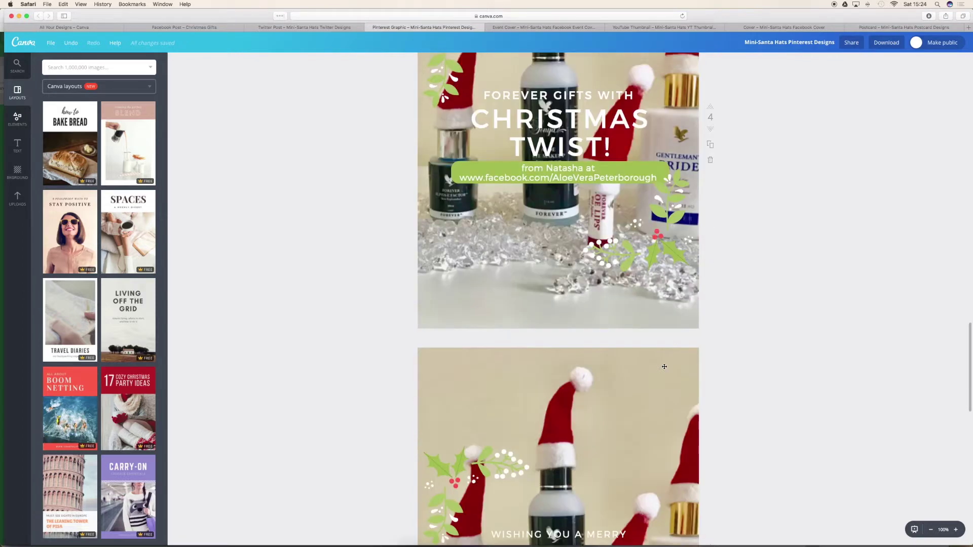
scroll(665, 366, down, 10)
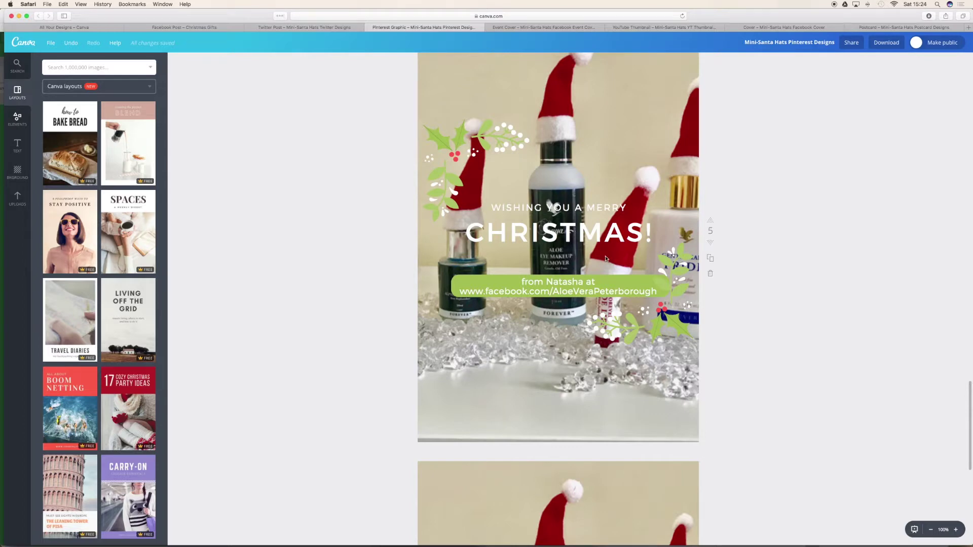
click(582, 375)
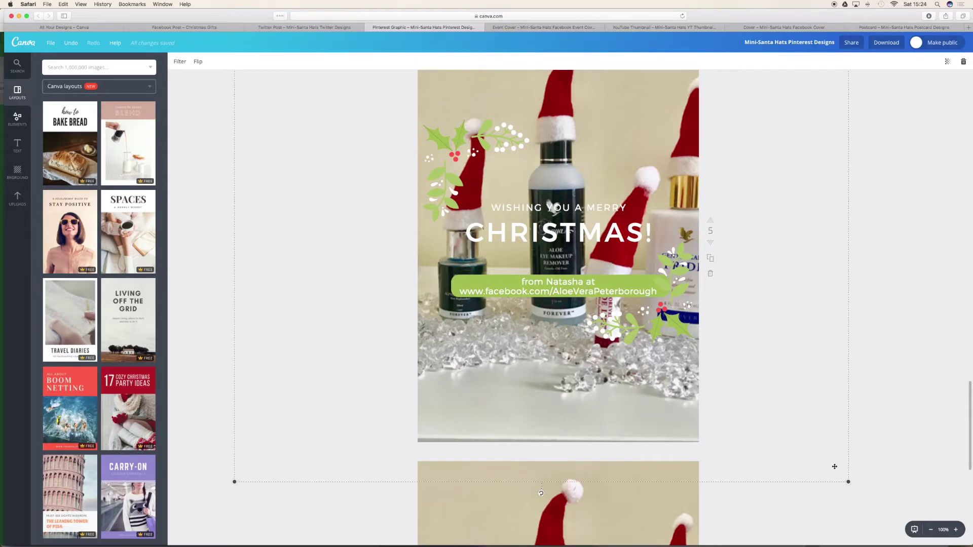
drag(850, 482, 866, 495)
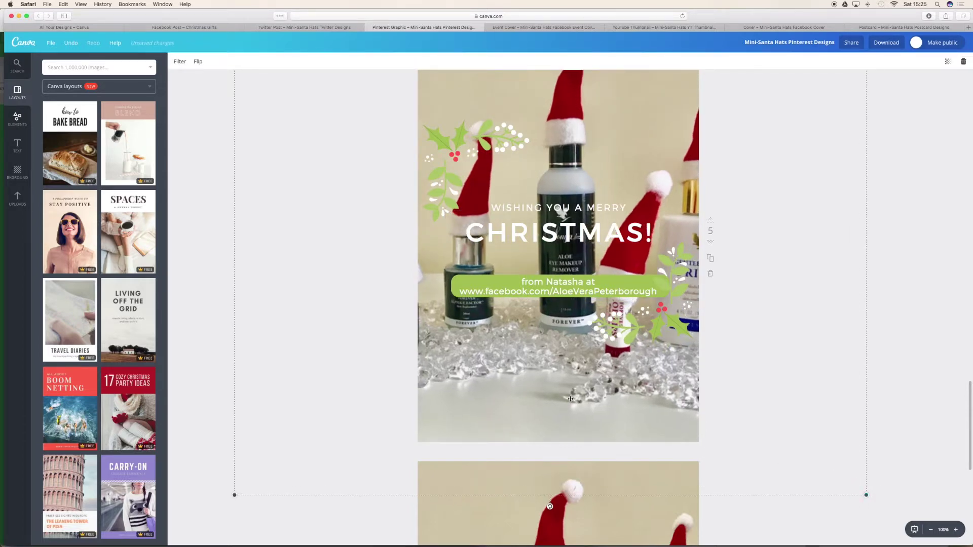
Enlarge page 6's background photo from its lower left corner until the grey strip along the page's lower edge is out of frame
scroll(571, 398, down, 11)
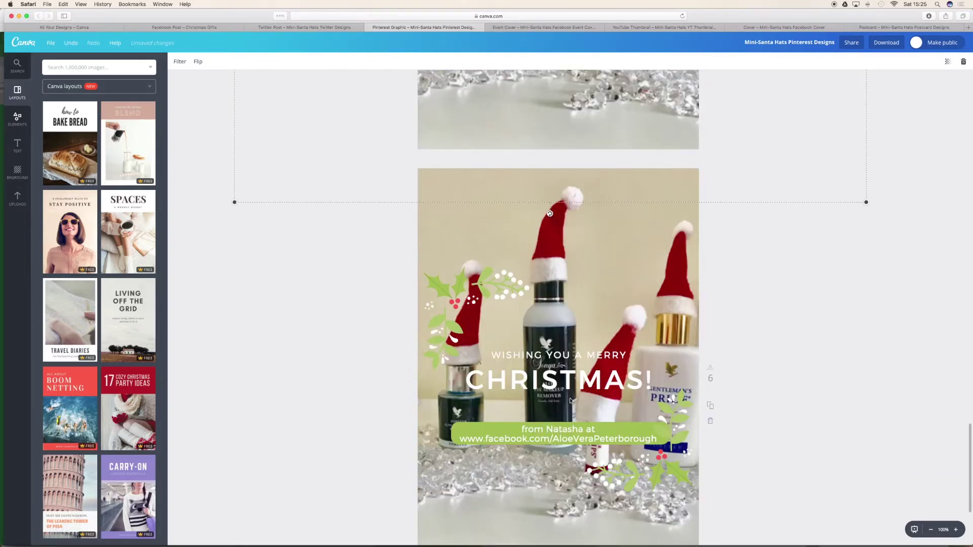
scroll(570, 397, down, 1)
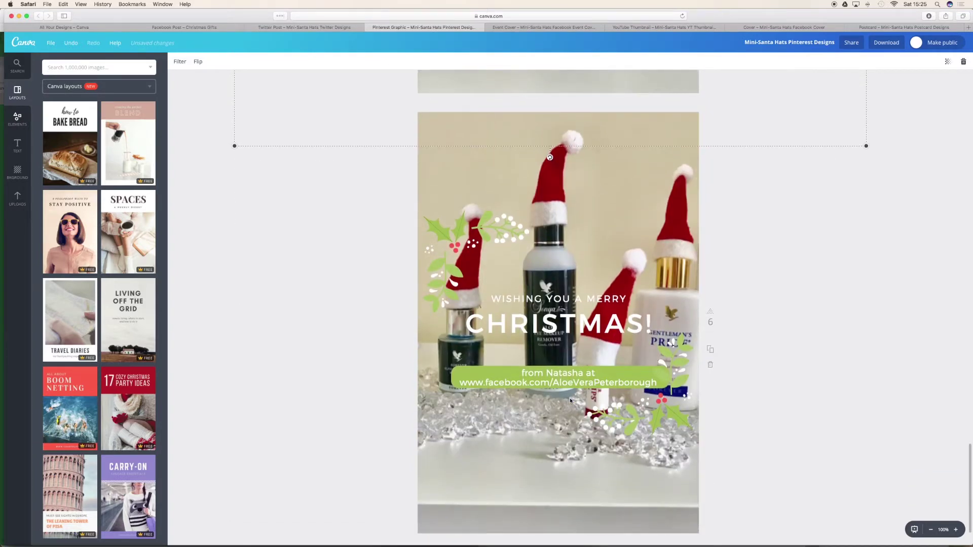
click(565, 172)
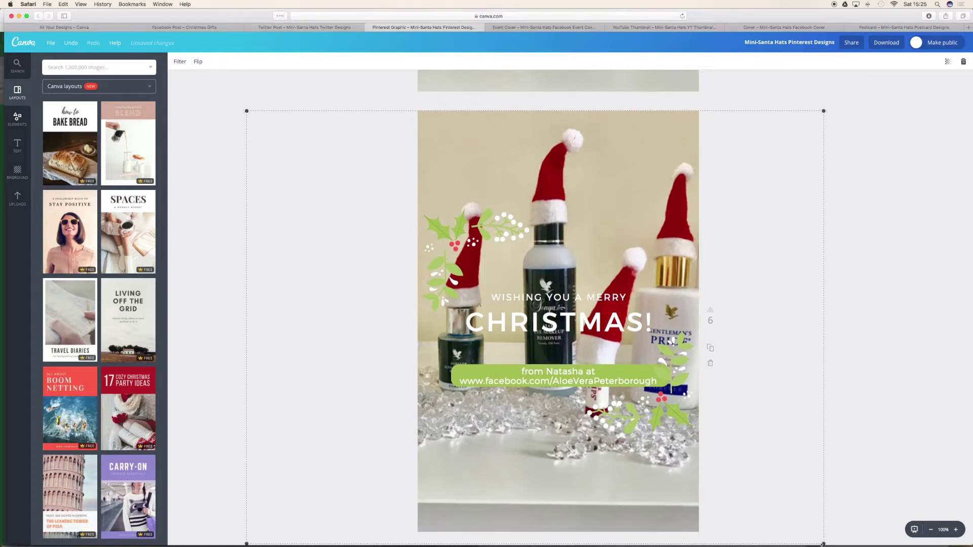
scroll(613, 414, up, 1)
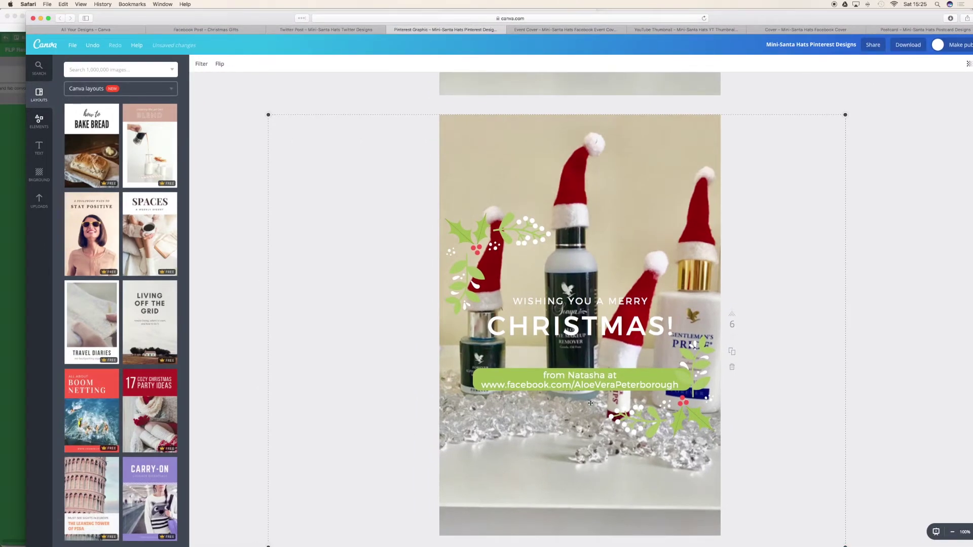
scroll(585, 401, down, 5)
drag(268, 486, 248, 539)
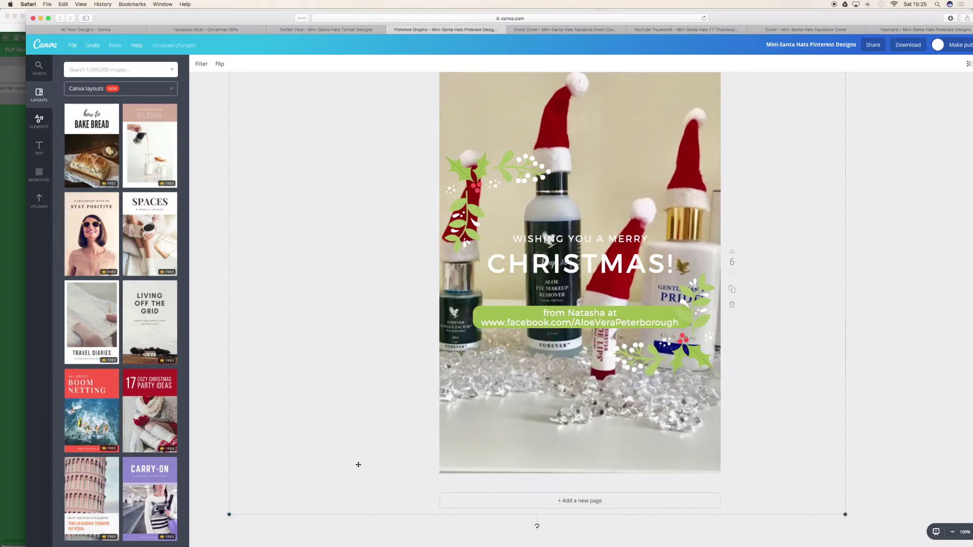
drag(231, 517, 219, 522)
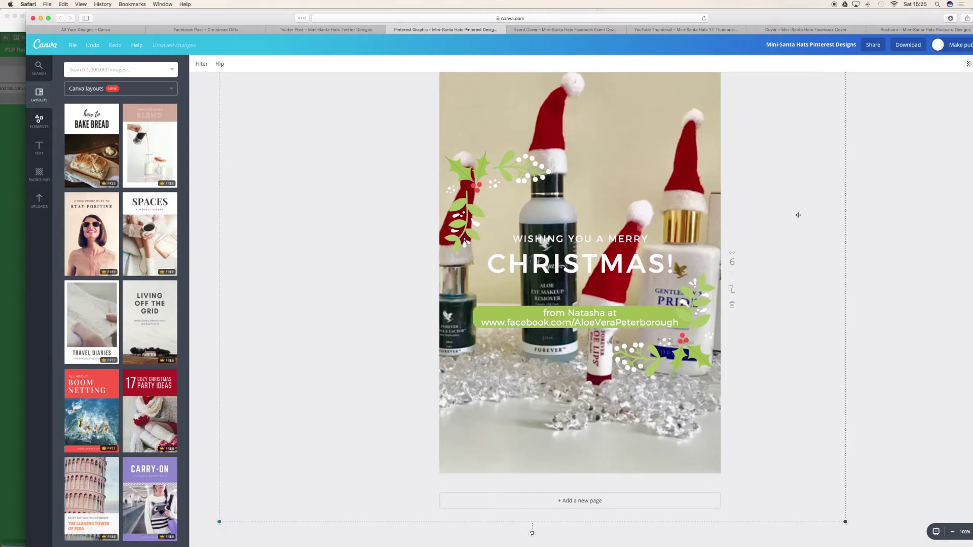
click(899, 158)
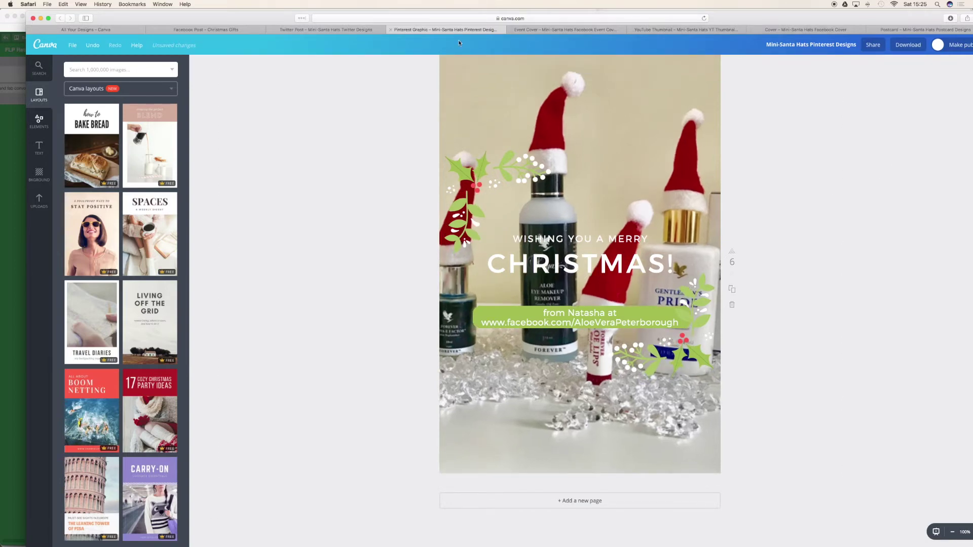
Save the Pinterest designs and download all pages as PNG
click(72, 45)
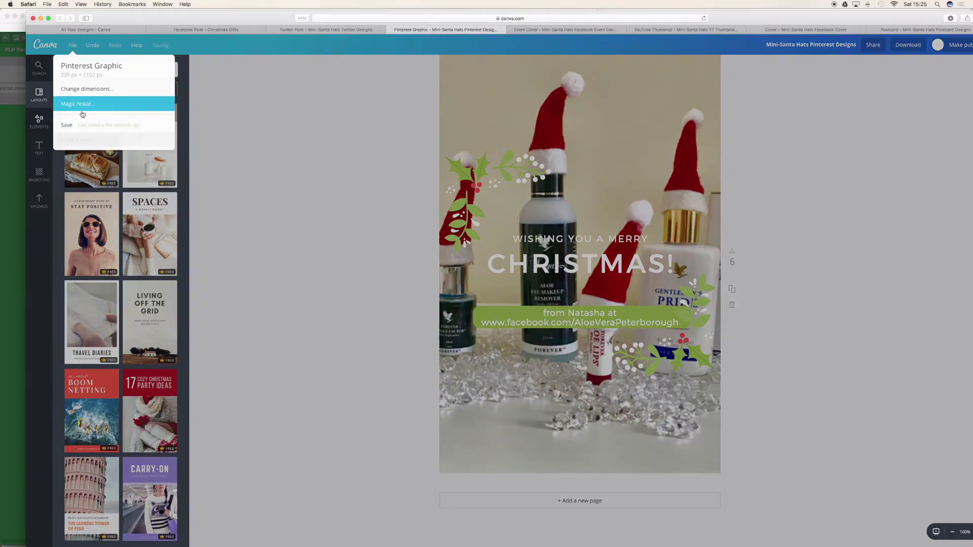
click(78, 132)
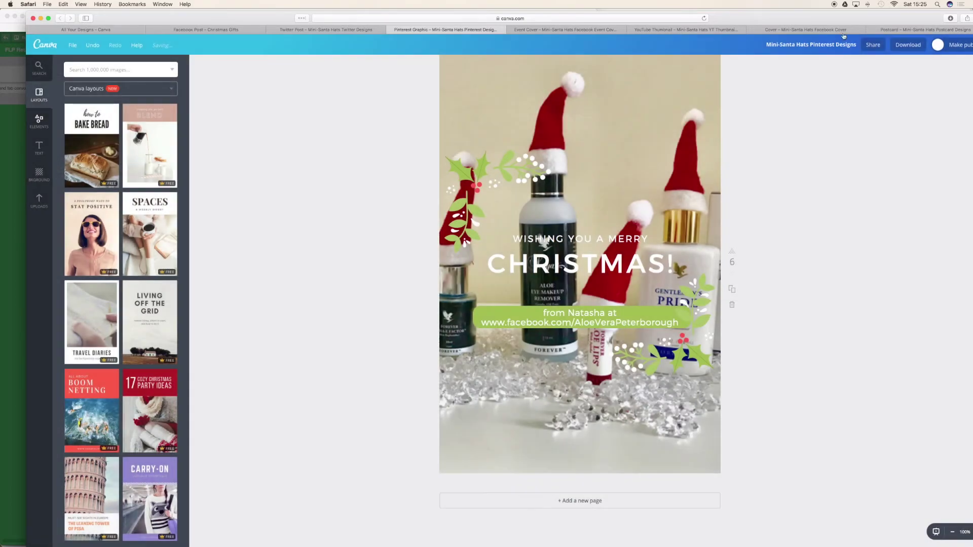
click(915, 50)
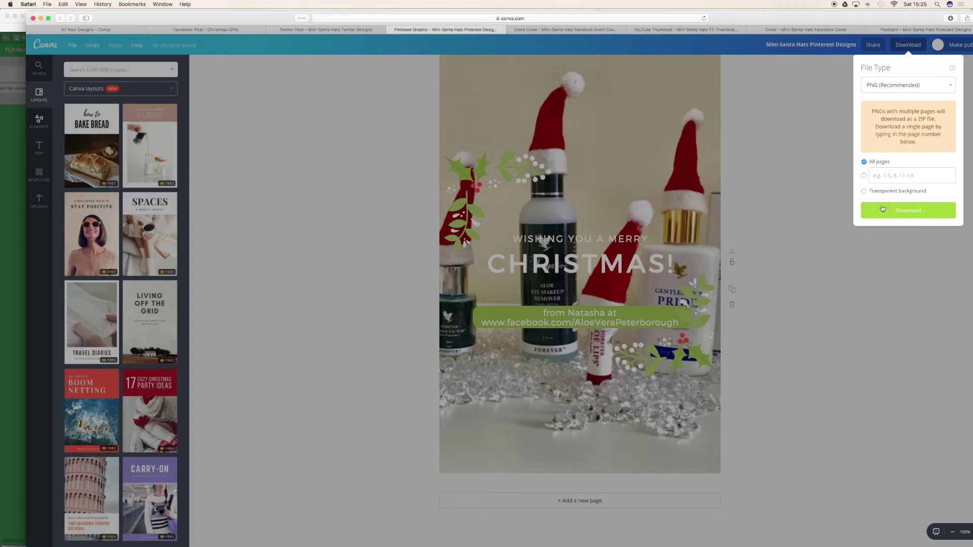
click(907, 210)
Close the Twitter Post designs and switch to the Facebook Event Cover designs
click(310, 31)
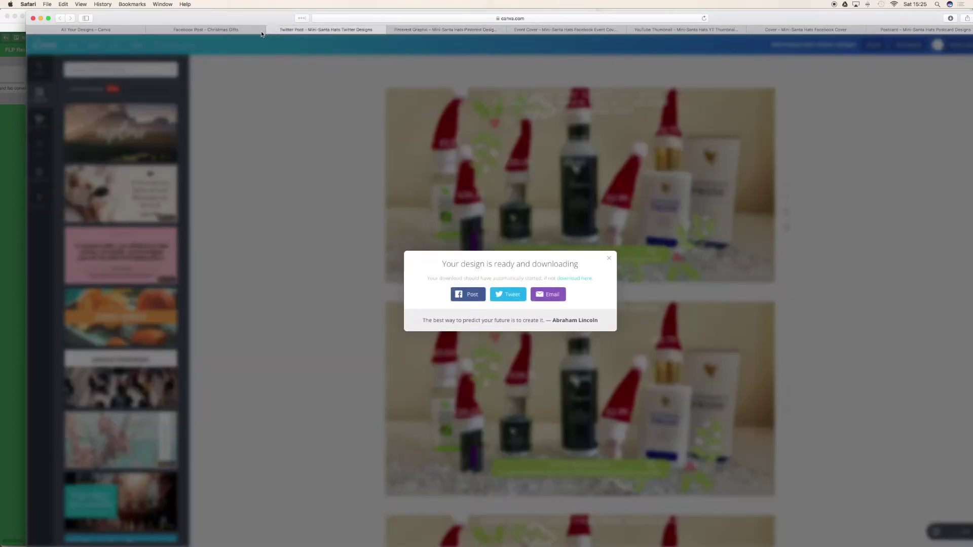
click(270, 30)
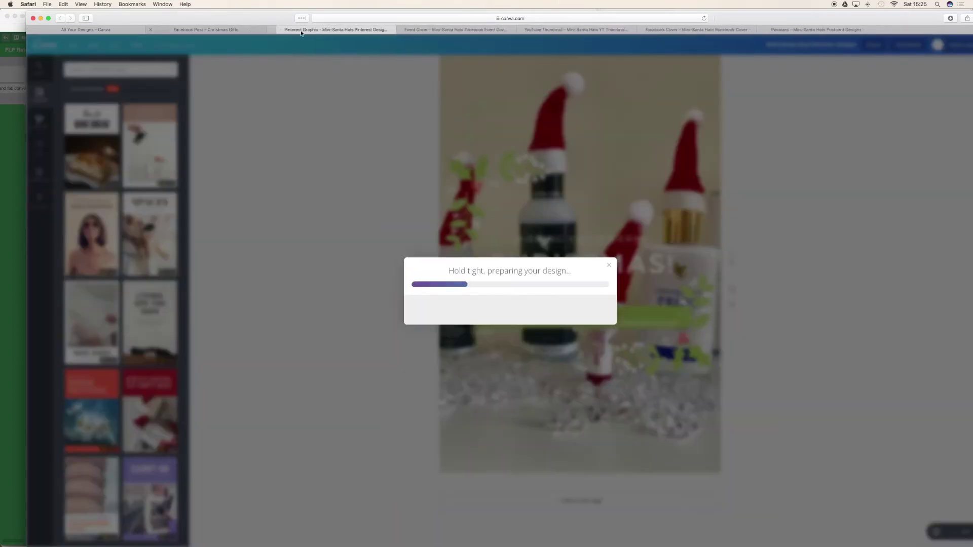
click(430, 32)
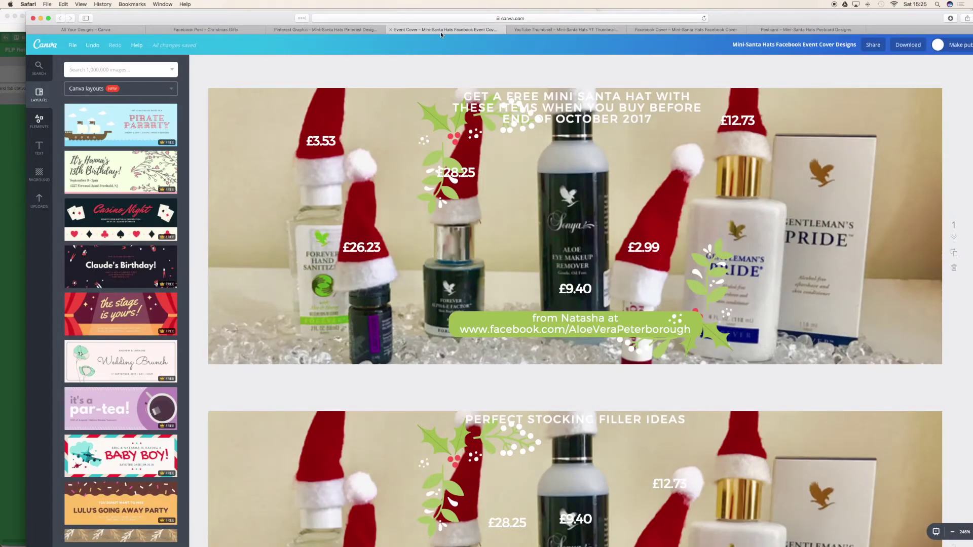
On page 1 of the event cover, lower the £28.25 price slightly and widen the heading's text box to fit two lines
drag(460, 172, 460, 181)
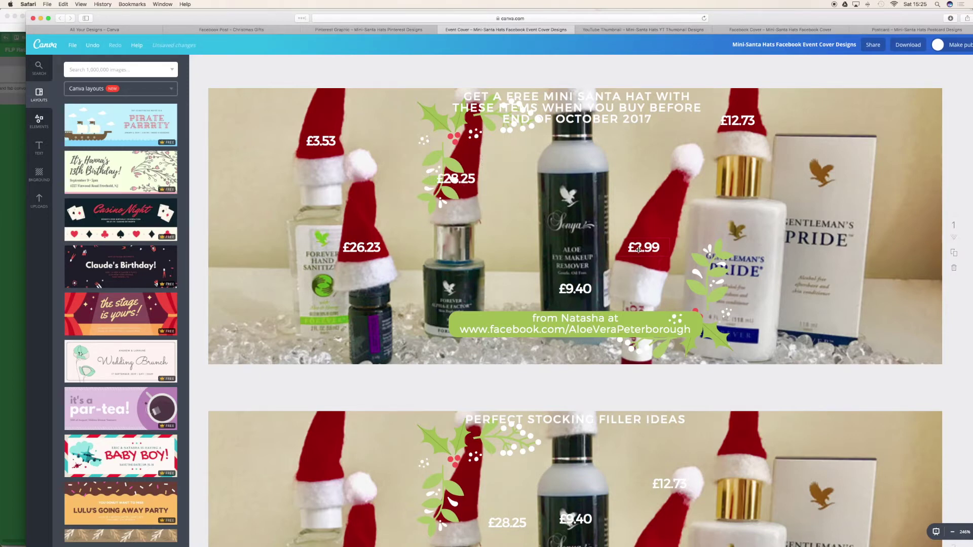
click(519, 107)
drag(441, 106, 358, 102)
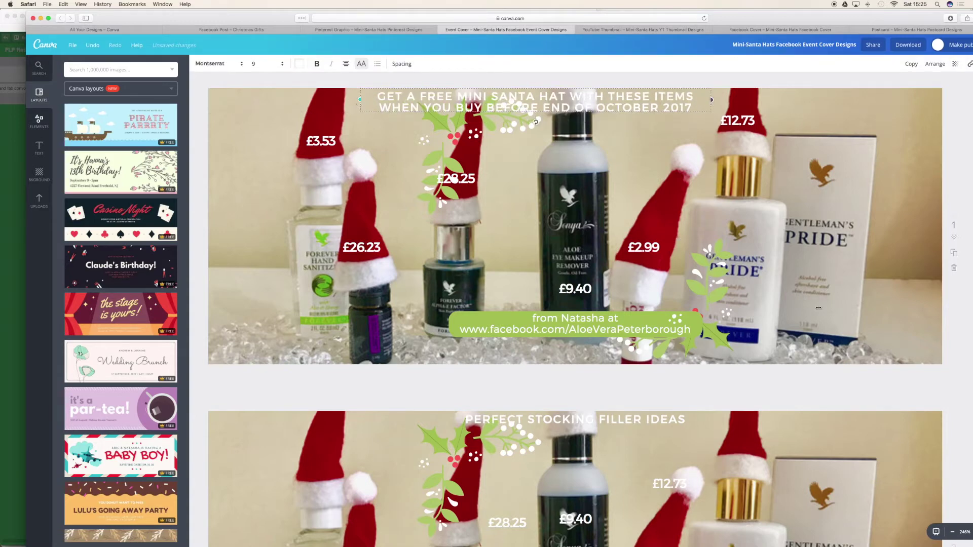
scroll(818, 307, down, 5)
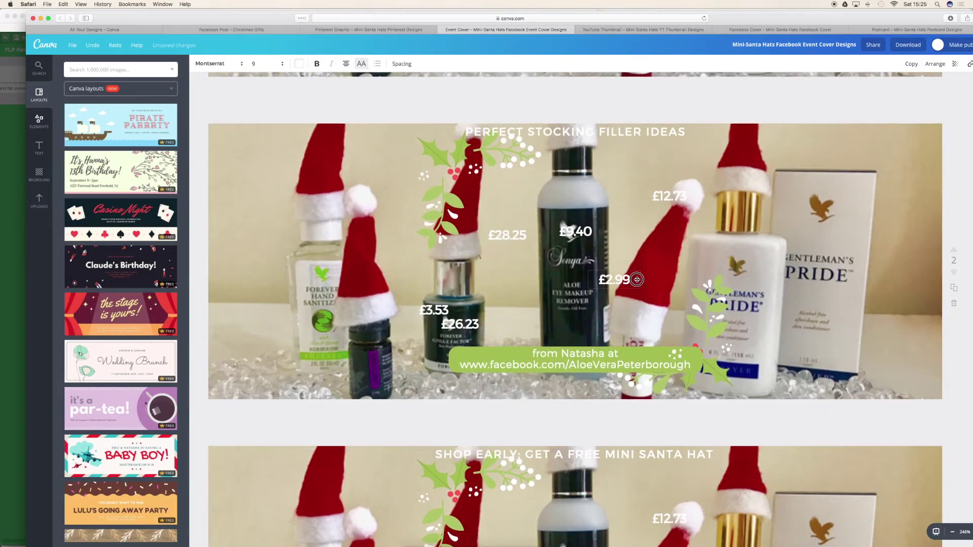
On page 2 of the event cover, move the £2.99, £12.73, £28.25, £3.53 and £26.23 prices onto their products' hats and £9.40 low on its bottle
drag(622, 274, 652, 276)
drag(669, 195, 750, 155)
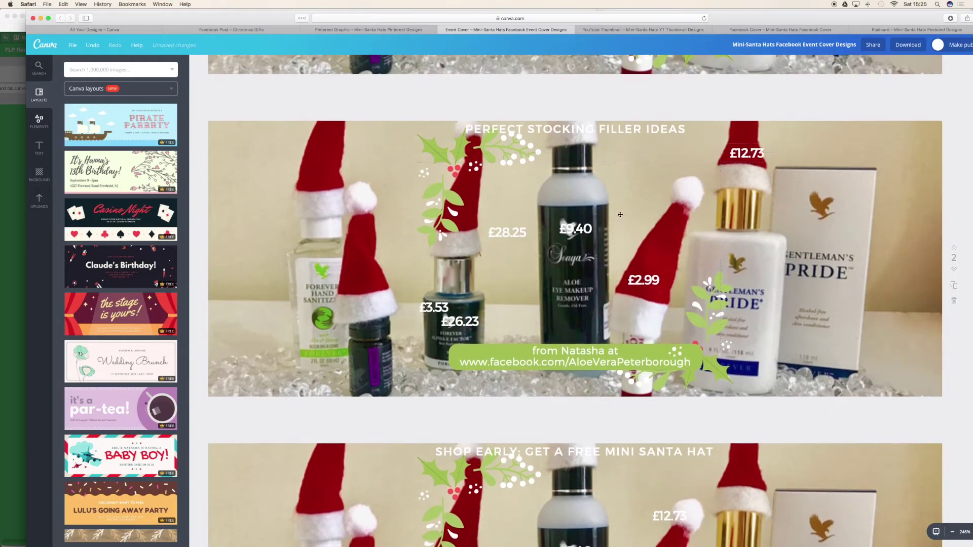
drag(514, 234, 467, 221)
drag(427, 291, 333, 173)
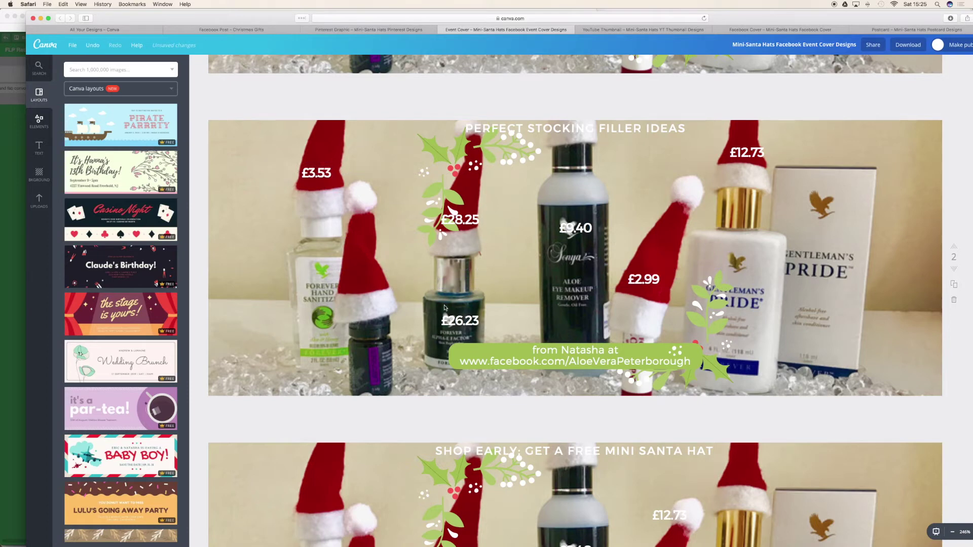
drag(461, 329, 387, 298)
drag(370, 288, 370, 288)
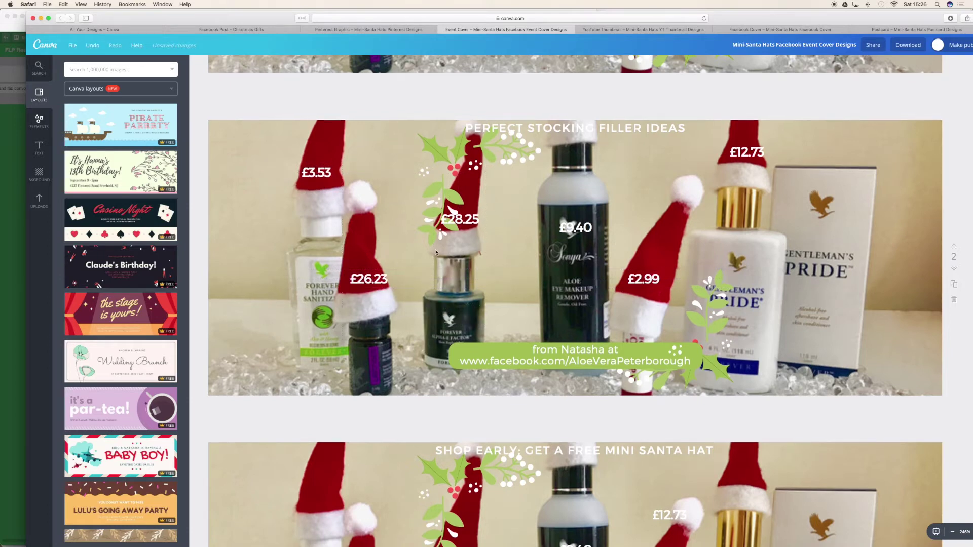
drag(597, 220, 576, 326)
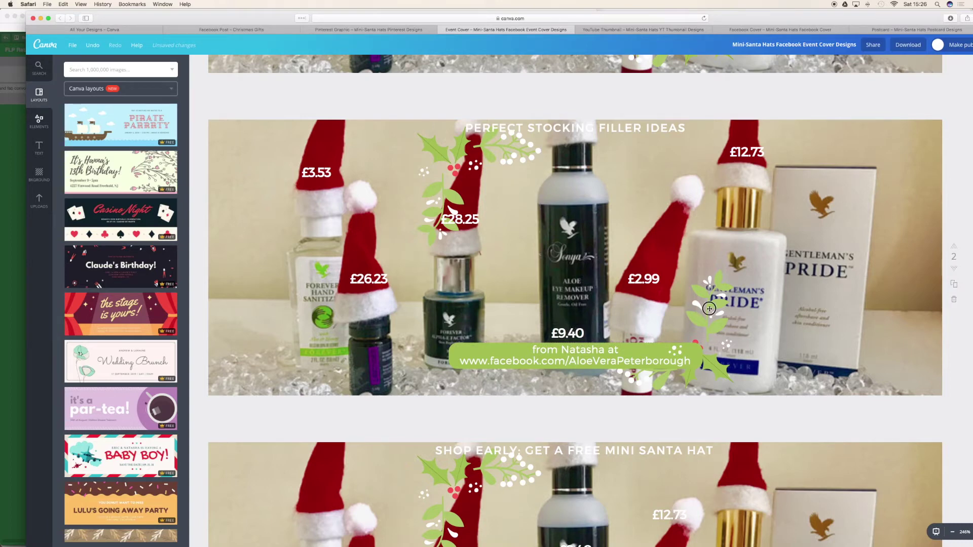
Shift page 2's lower holly decoration, piece by piece, away from the green web address banner toward the Gentleman's Pride products
click(710, 309)
drag(716, 357, 673, 336)
drag(721, 317, 775, 339)
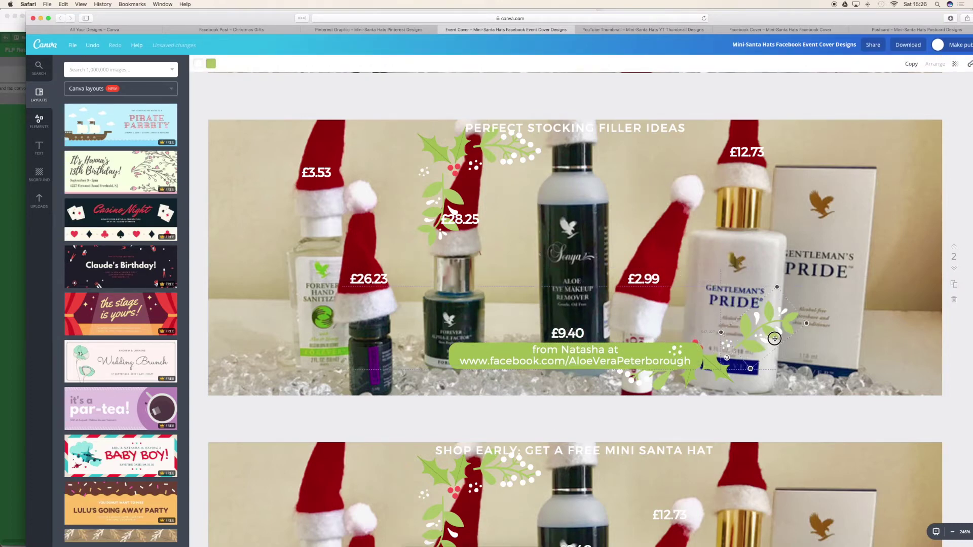
drag(730, 362, 731, 380)
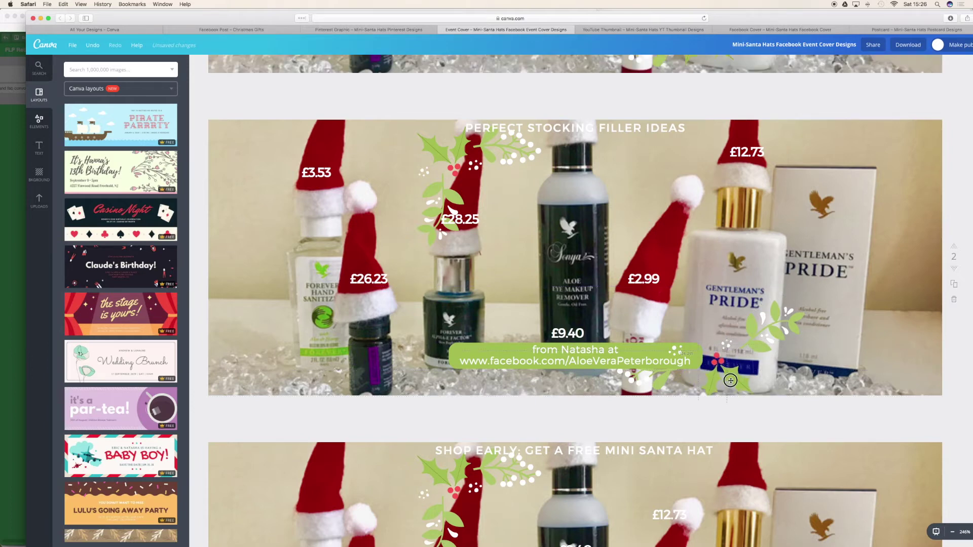
drag(662, 378, 660, 390)
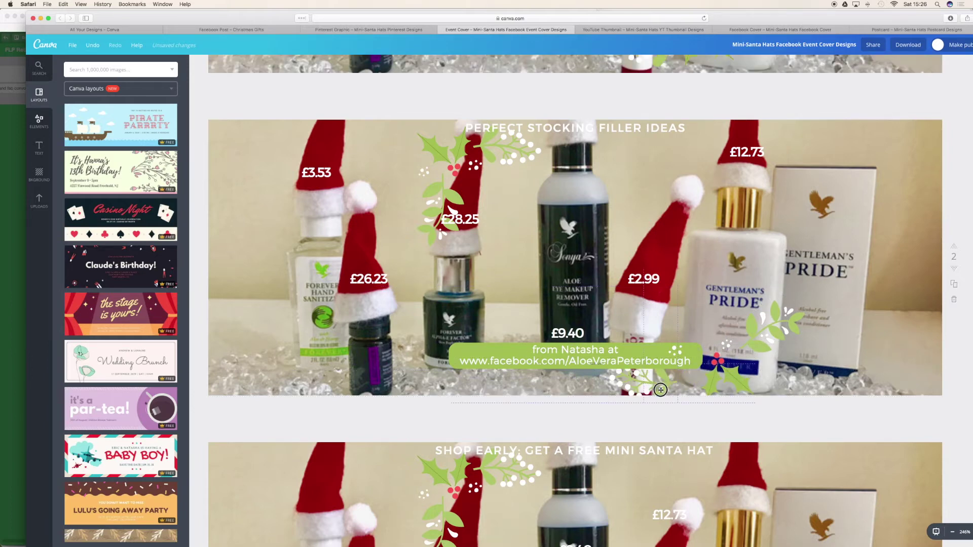
drag(773, 349, 817, 353)
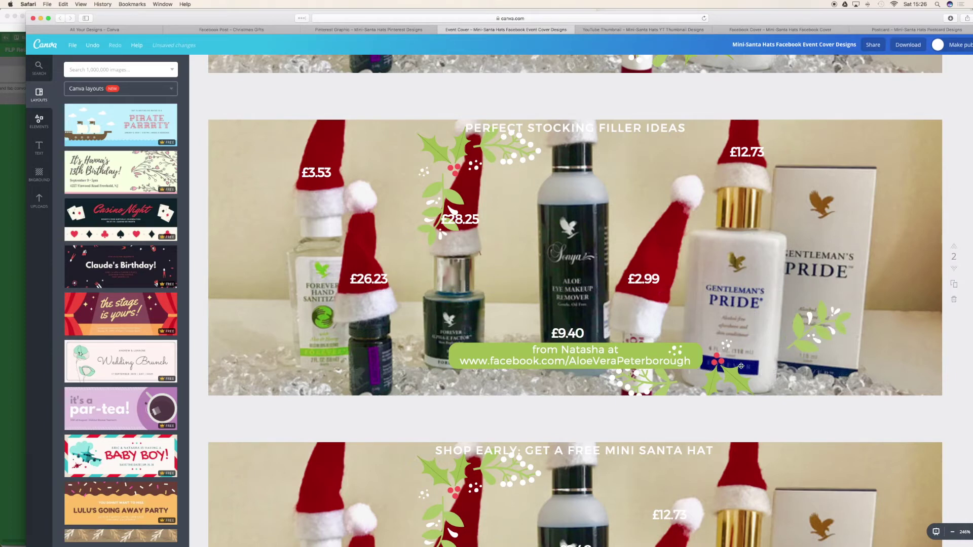
drag(732, 375, 778, 377)
drag(680, 384, 732, 382)
On page 3, place the £3.53, £28.25, £26.23, £2.99 and £12.73 prices on their products' hats and raise £9.40 slightly
scroll(651, 164, up, 5)
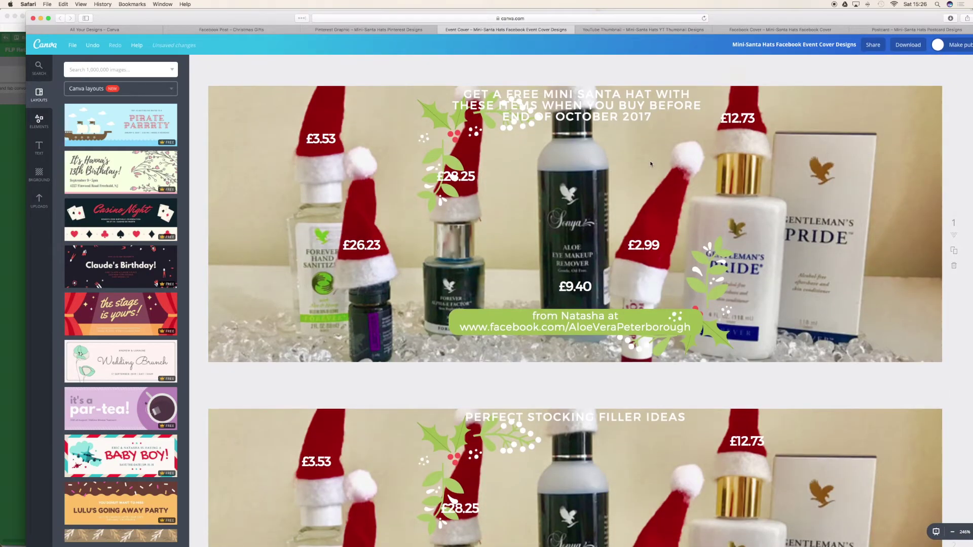
scroll(651, 164, down, 8)
scroll(651, 163, down, 5)
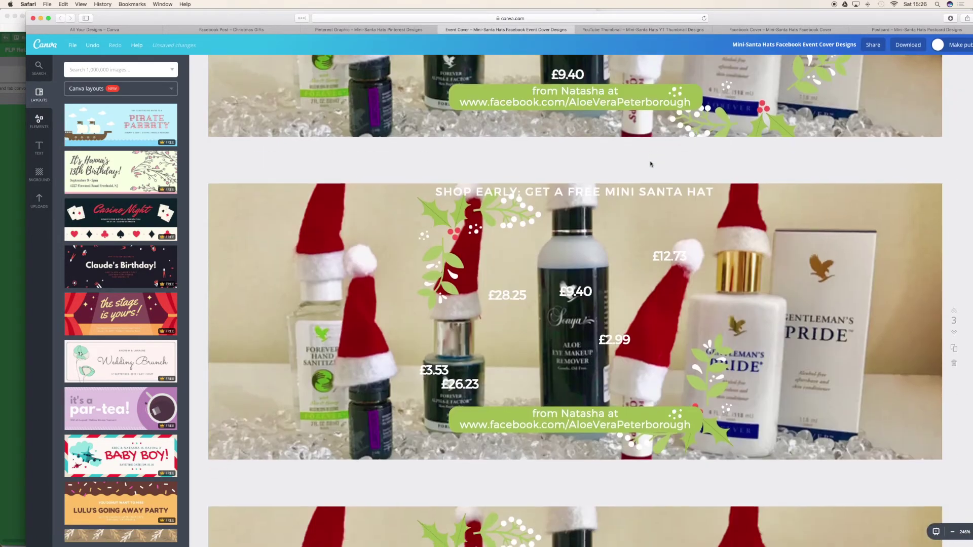
drag(433, 363, 338, 248)
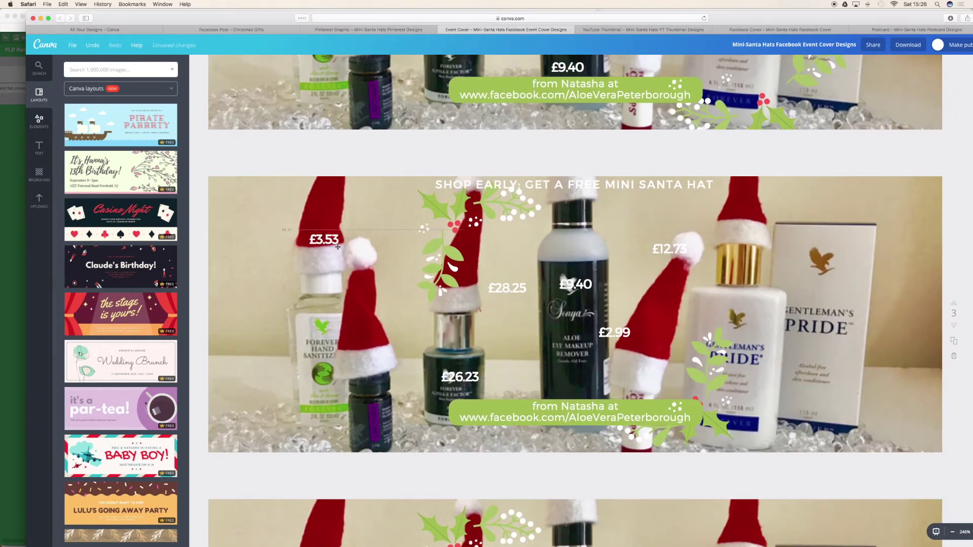
drag(510, 295, 460, 279)
drag(463, 380, 367, 336)
drag(554, 293, 553, 276)
drag(617, 332, 646, 332)
drag(669, 248, 740, 209)
Lower page 3's £9.40 price toward the base of the black bottle and the £28.25 price onto the Alpha-E Factor bottle
scroll(700, 339, down, 1)
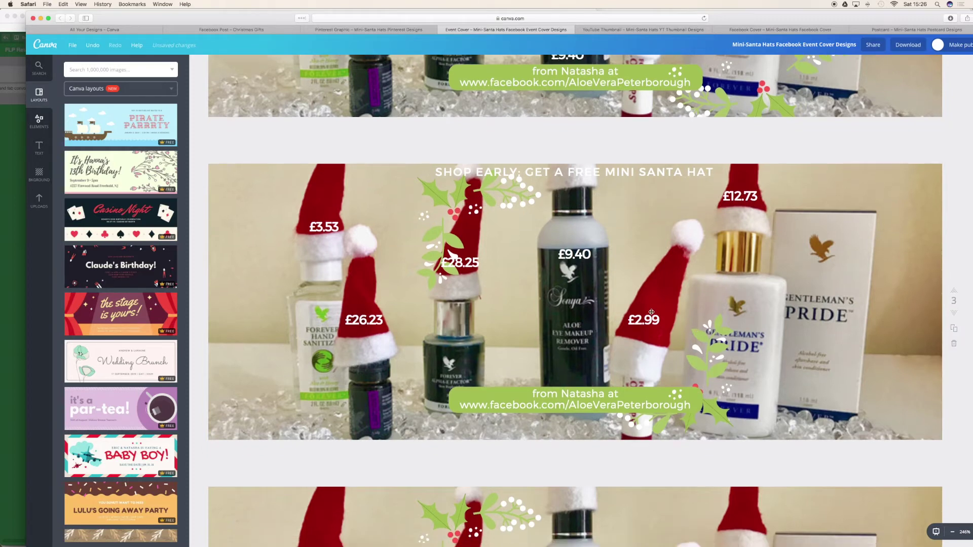
drag(584, 252, 577, 363)
drag(467, 269, 465, 347)
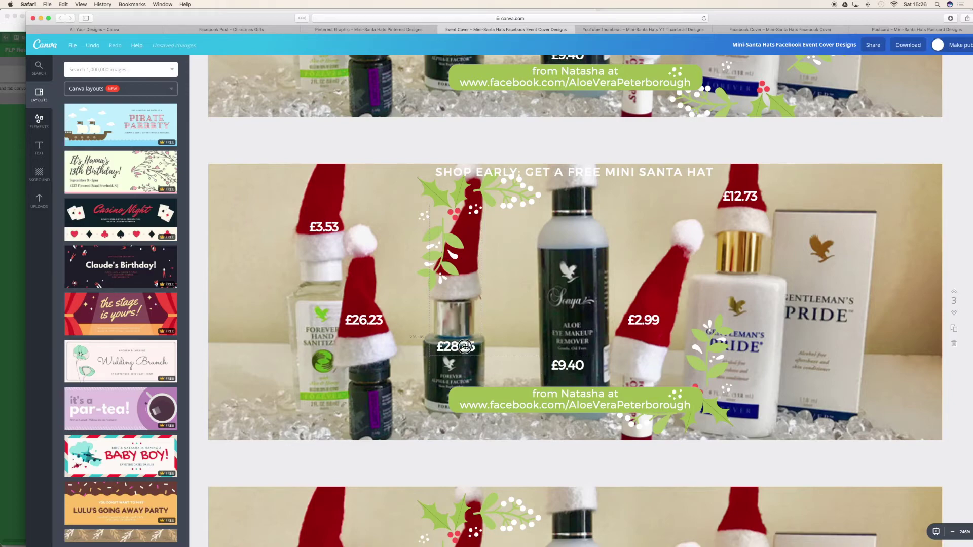
Examine event cover pages 4 to 6 and check the whole set of pages together at 100% zoom
scroll(465, 347, down, 5)
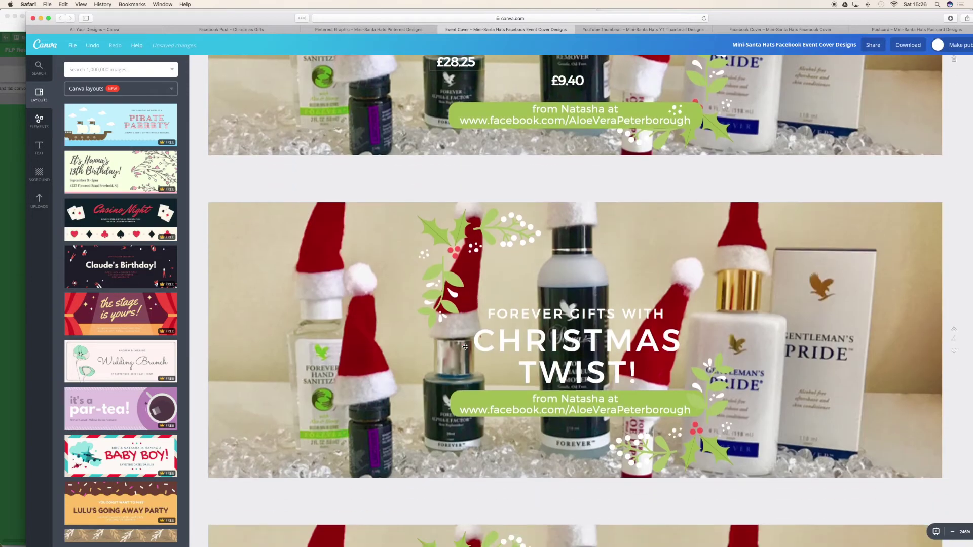
scroll(464, 347, down, 4)
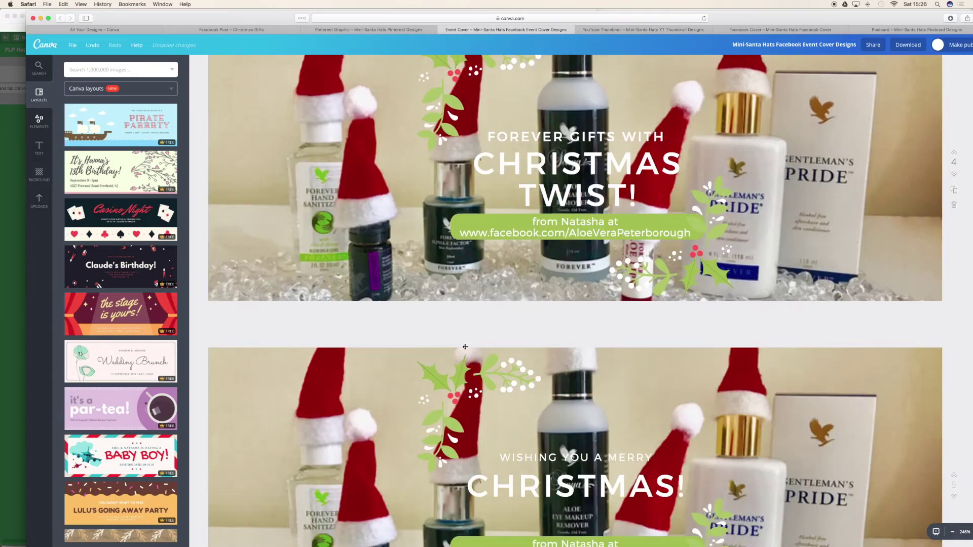
scroll(465, 348, down, 3)
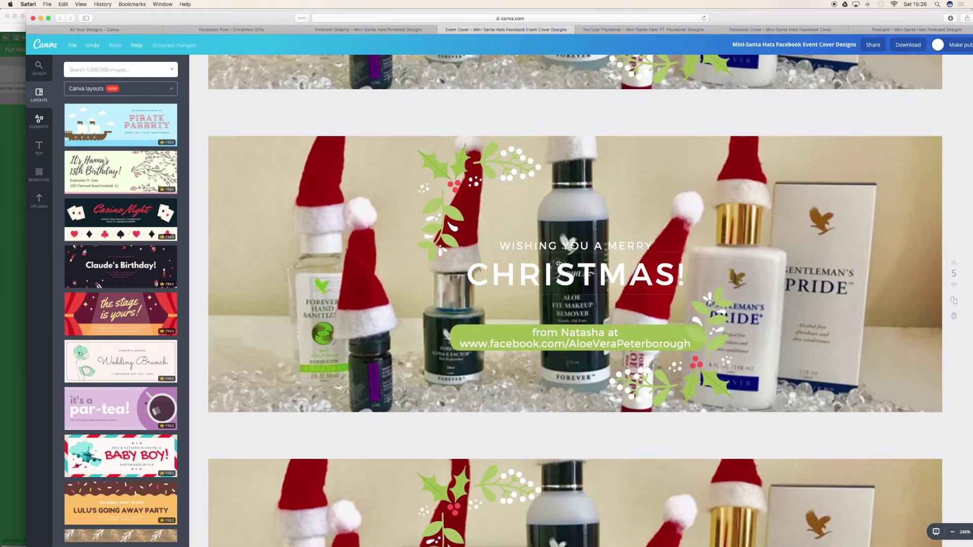
scroll(558, 263, down, 4)
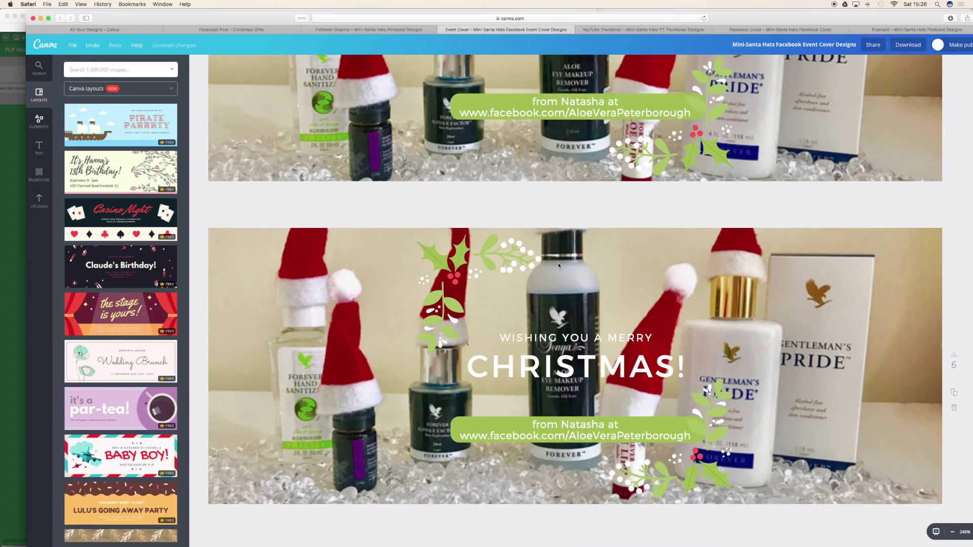
scroll(558, 264, down, 1)
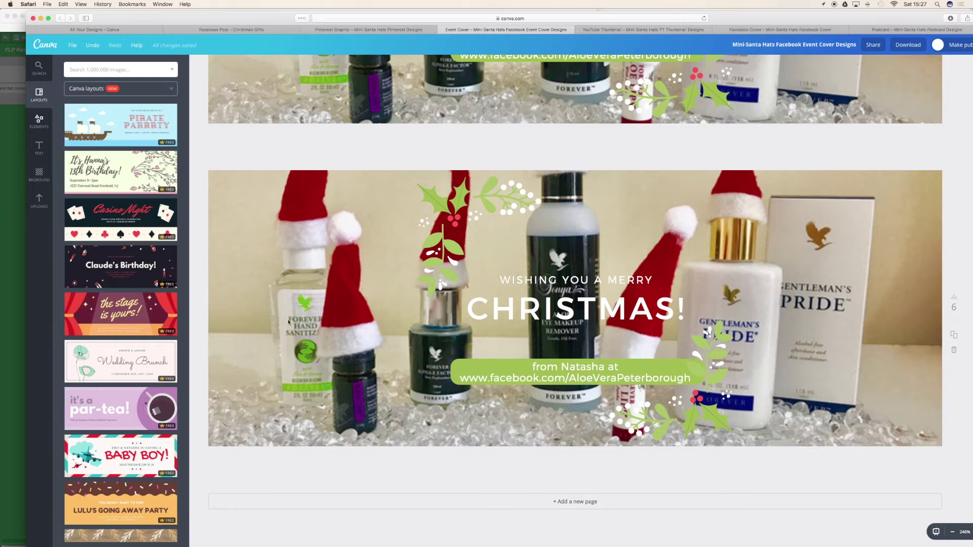
click(953, 533)
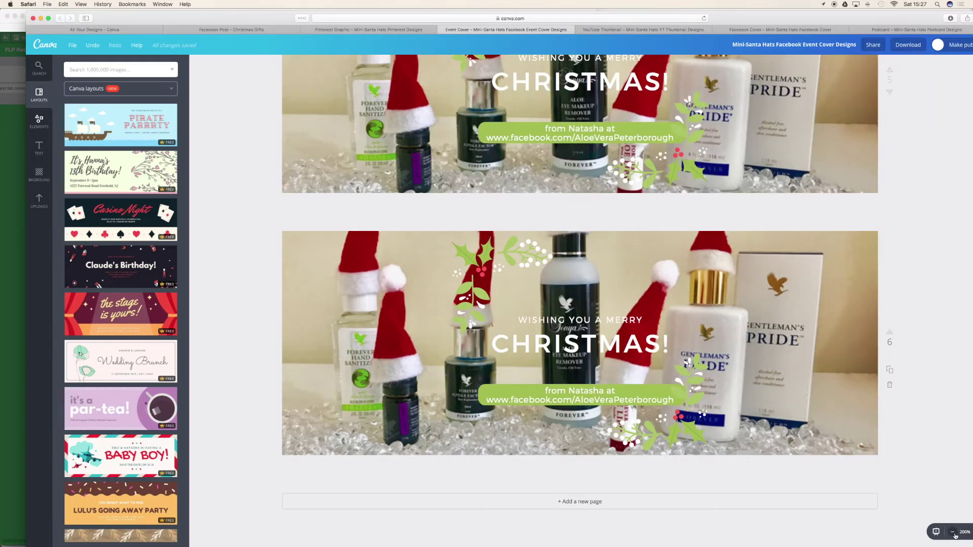
click(953, 533)
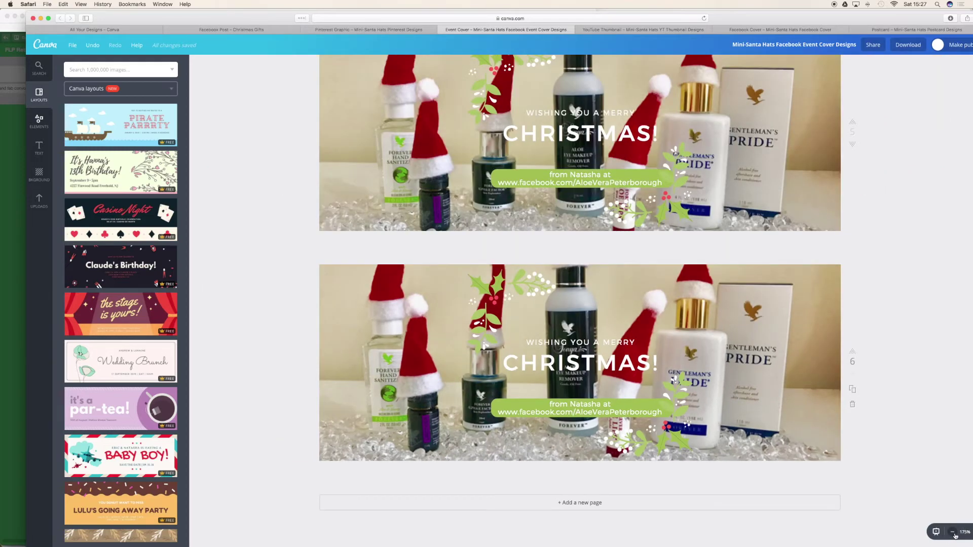
click(953, 533)
click(953, 533)
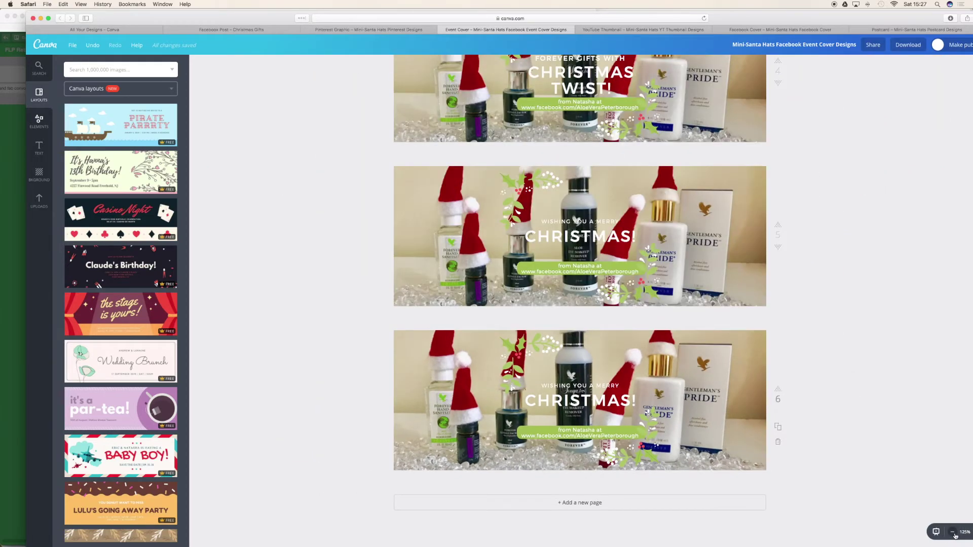
click(954, 533)
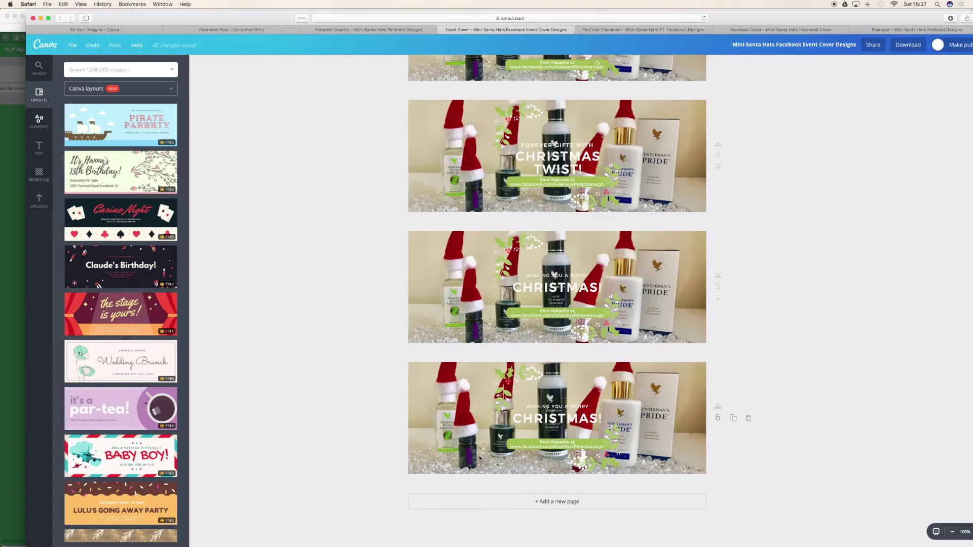
scroll(782, 126, up, 10)
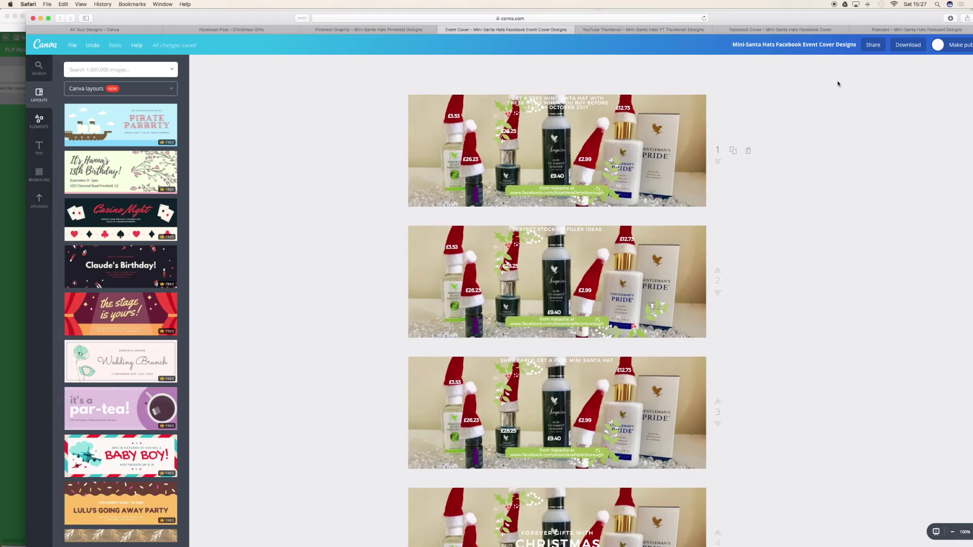
Save the Facebook Event Cover designs and start downloading them
click(73, 45)
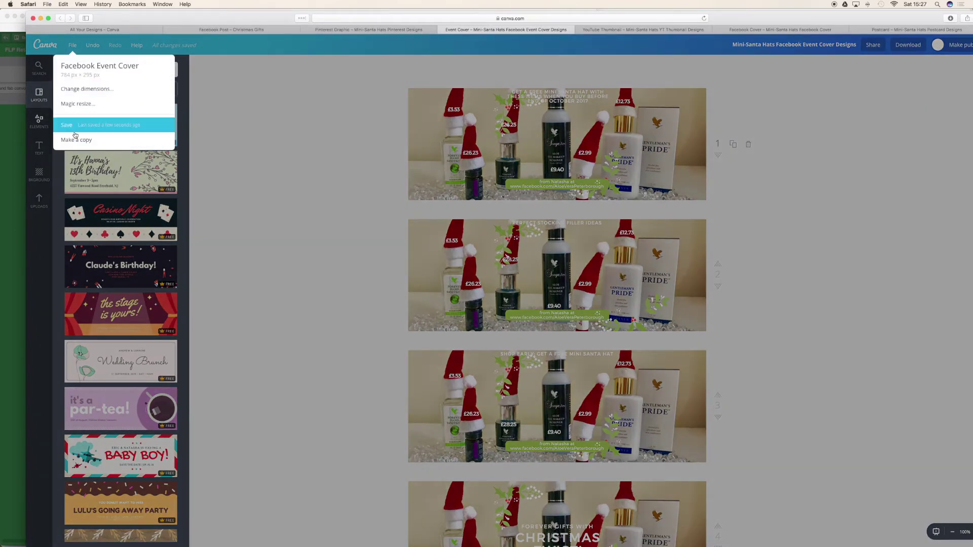
click(66, 126)
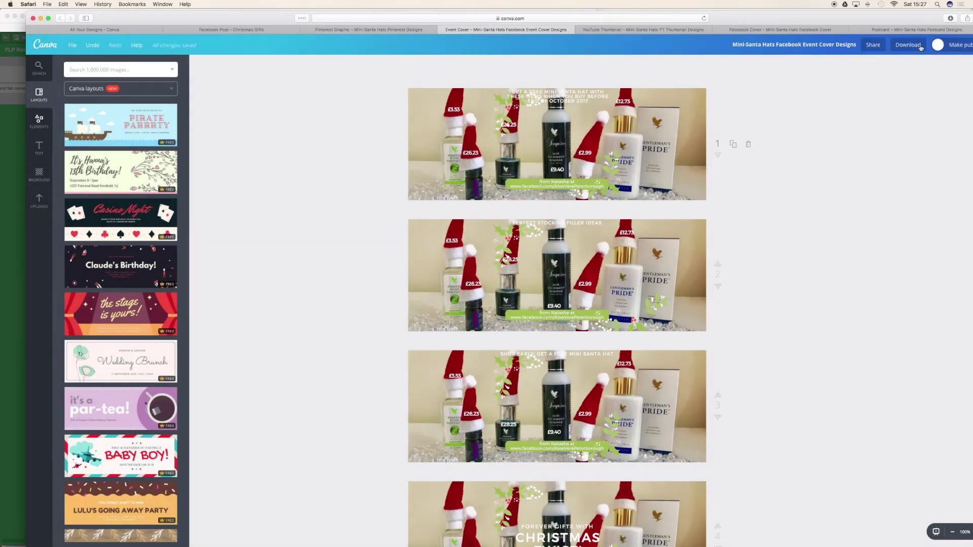
click(917, 47)
click(905, 206)
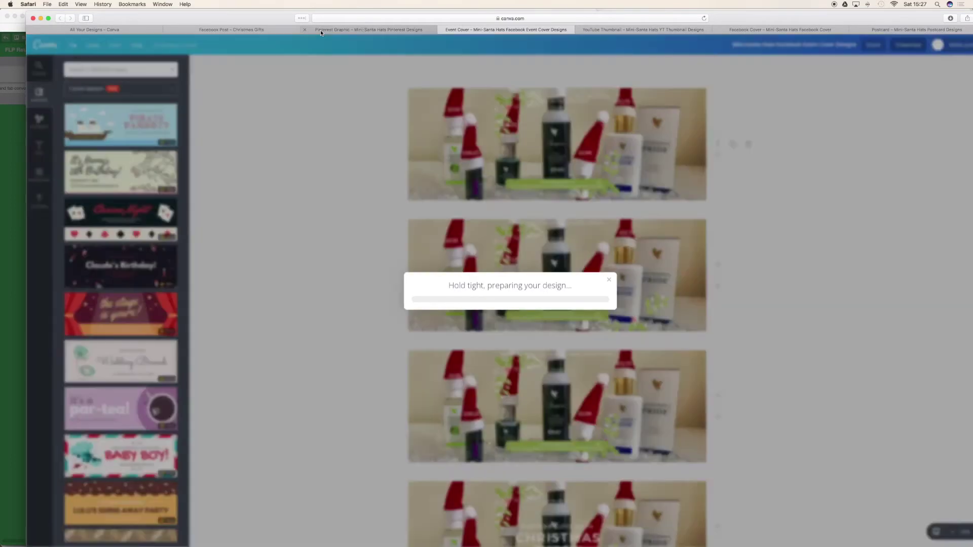
Close the Pinterest designs and switch to the YouTube Thumbnail designs
click(320, 29)
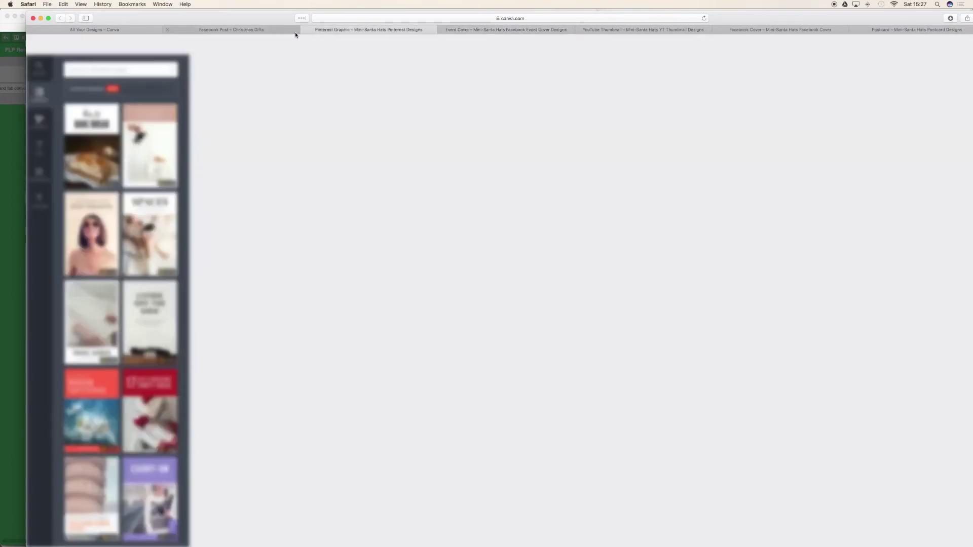
click(304, 30)
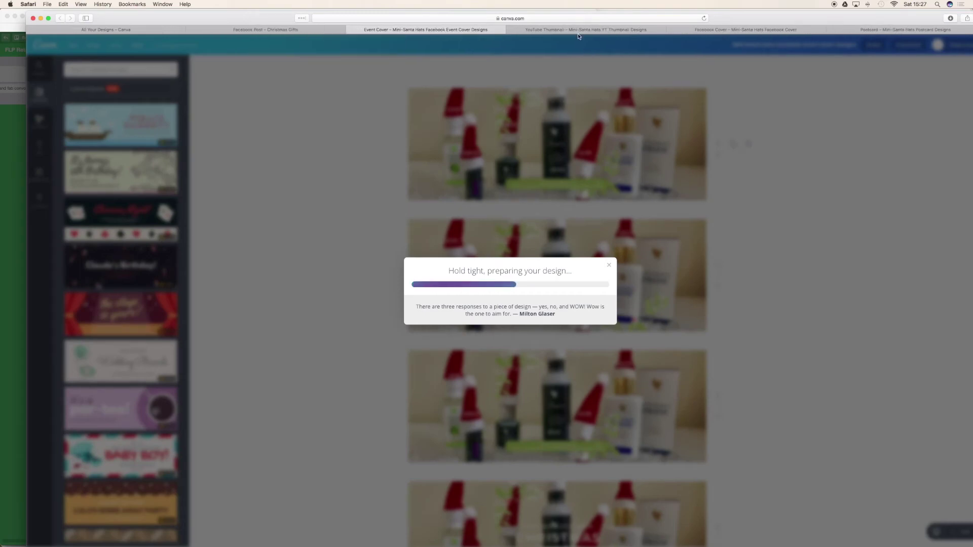
click(610, 31)
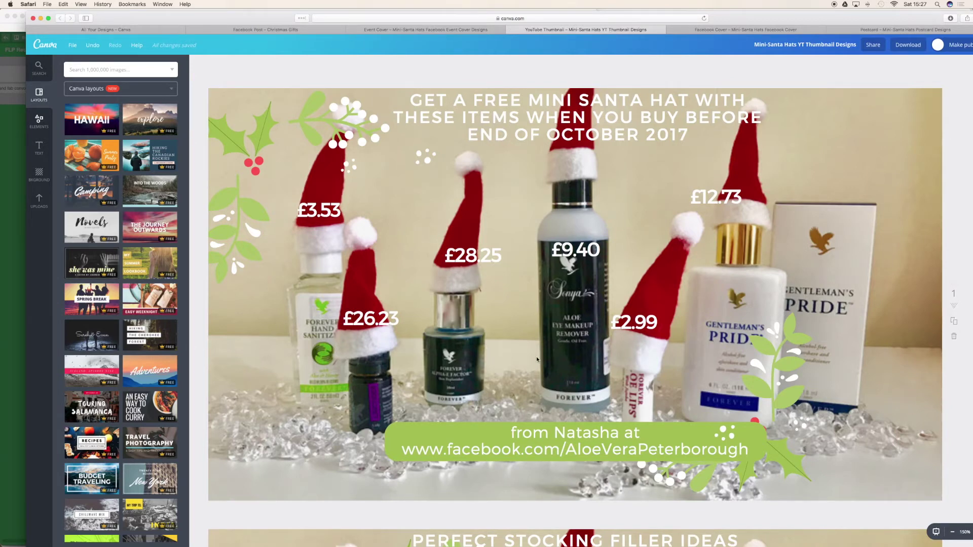
On page 2 of the YouTube thumbnails, centre the £2.99 and £12.73 prices on their products' Santa hats
scroll(650, 318, down, 10)
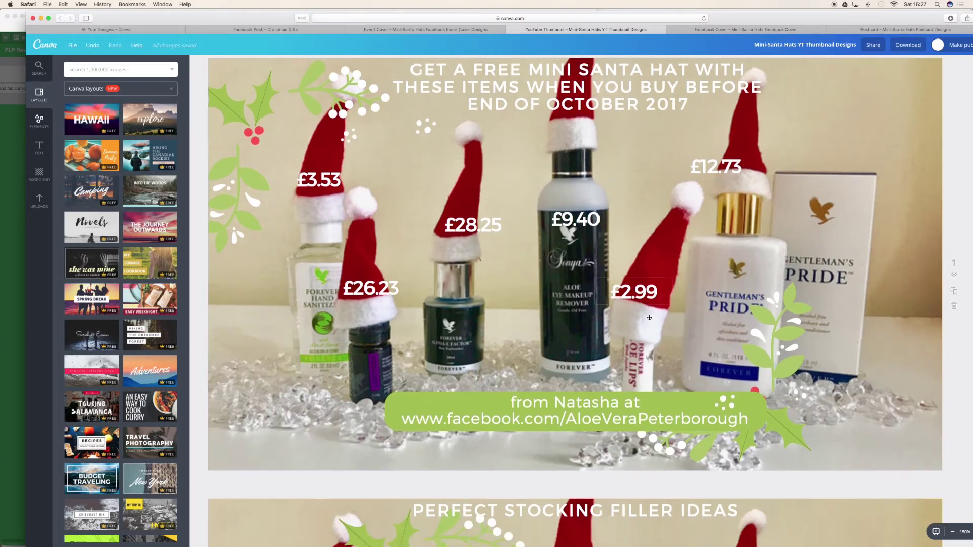
scroll(650, 320, down, 2)
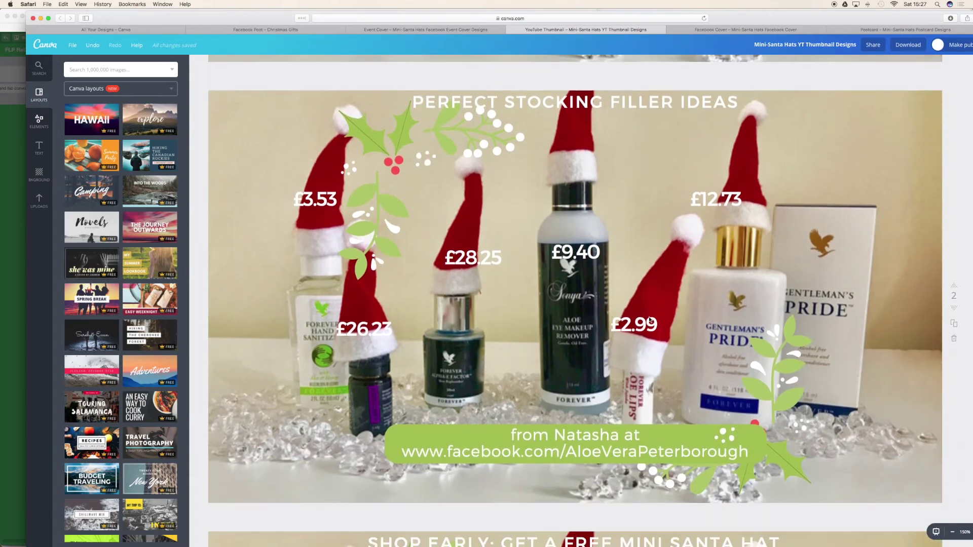
drag(643, 329, 655, 323)
scroll(655, 323, down, 3)
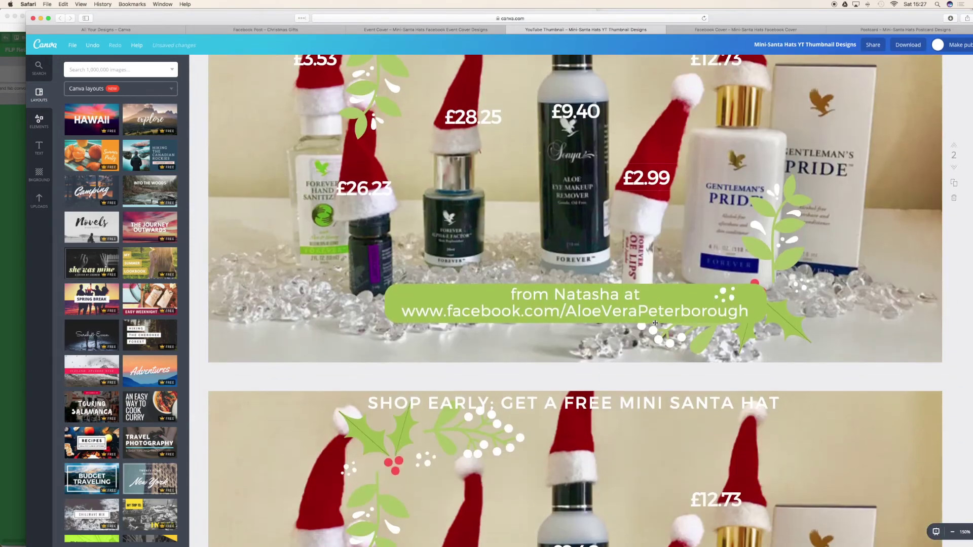
scroll(655, 323, up, 3)
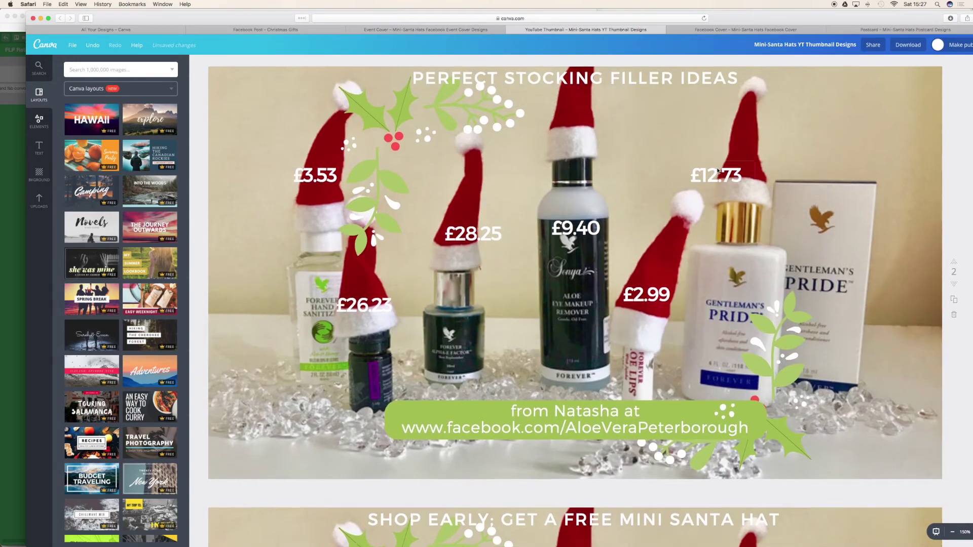
drag(732, 167, 749, 158)
On page 3 of the YouTube thumbnails, move the £3.53 price up to the Hand Sanitizer's hat
scroll(748, 166, down, 2)
scroll(748, 166, down, 10)
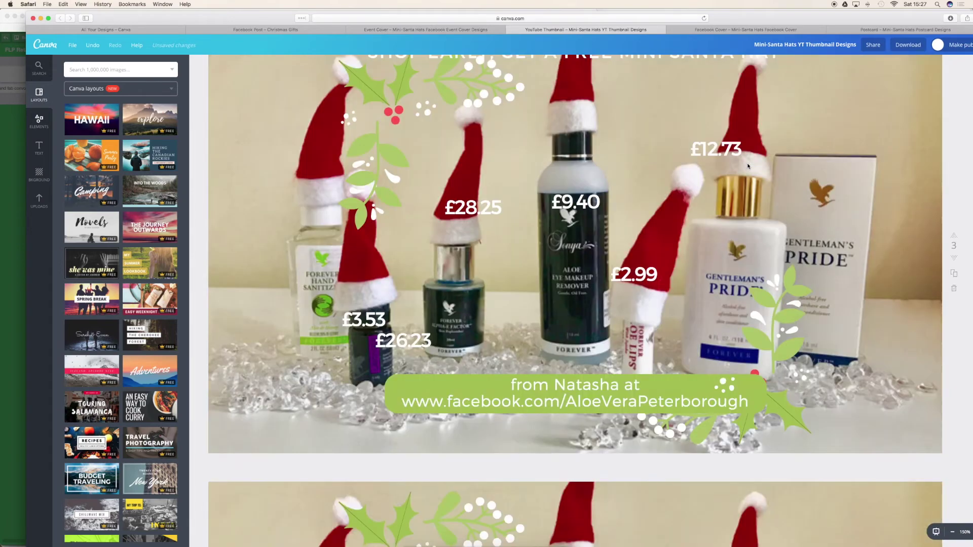
drag(374, 324, 325, 174)
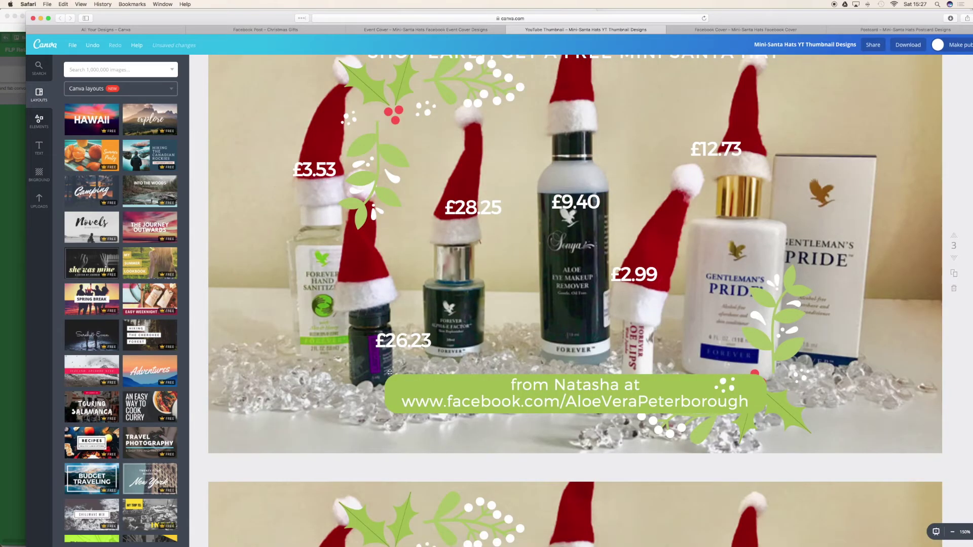
On page 3 of the YouTube thumbnails, place the £26.23, £28.25, £2.99 and £12.73 prices on their products' Santa hats
drag(398, 348, 368, 278)
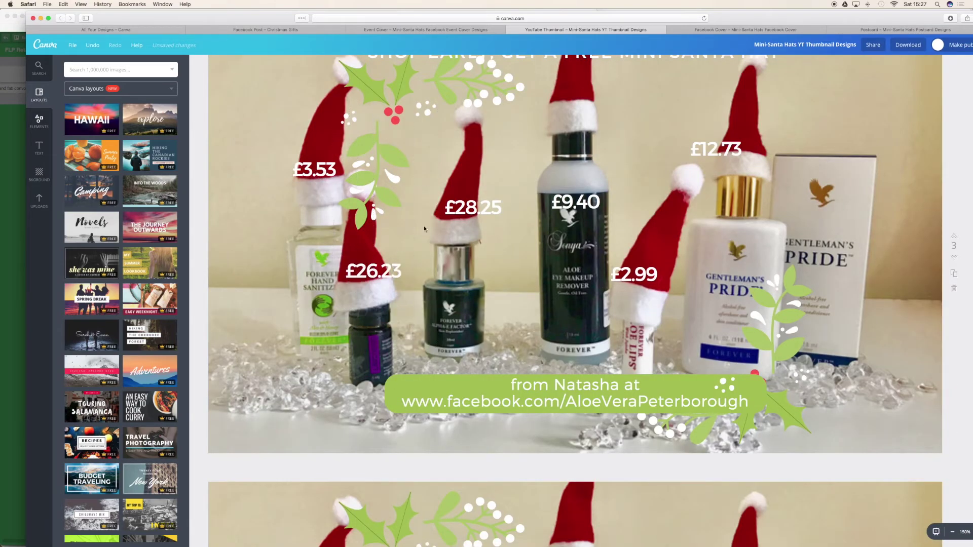
drag(453, 208, 445, 207)
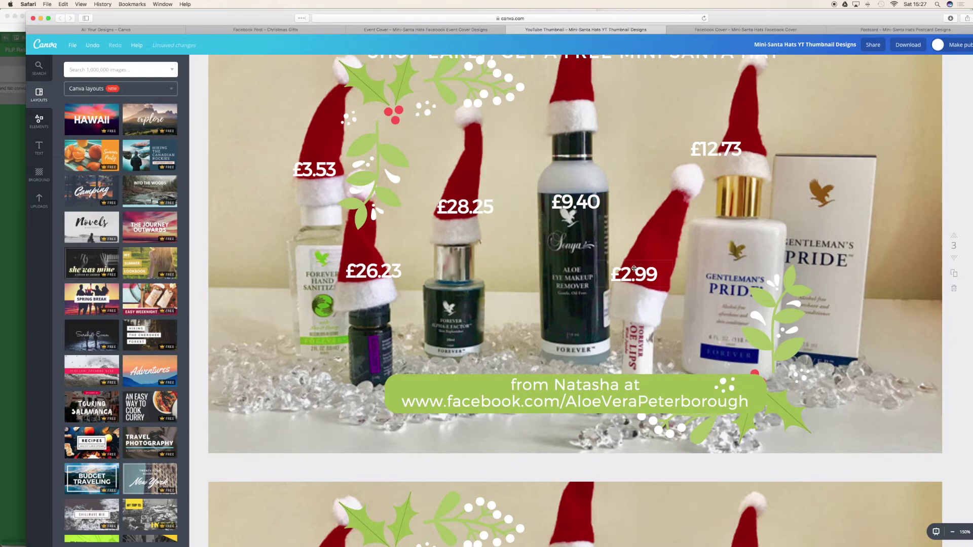
drag(634, 268, 642, 264)
drag(721, 149, 745, 136)
On page 5, tilt the lower green leaf sprig clockwise and shift it outward from the web address banner
scroll(546, 267, down, 10)
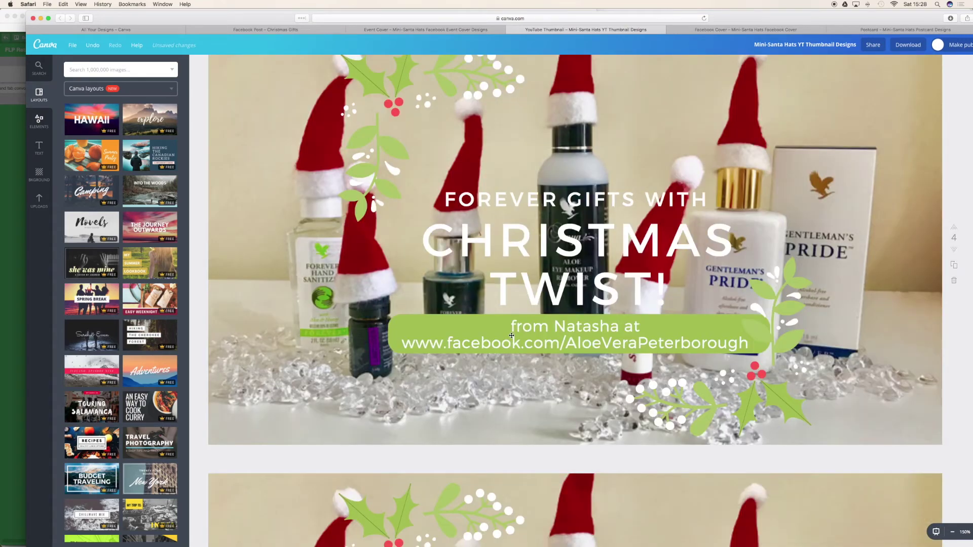
scroll(511, 336, down, 10)
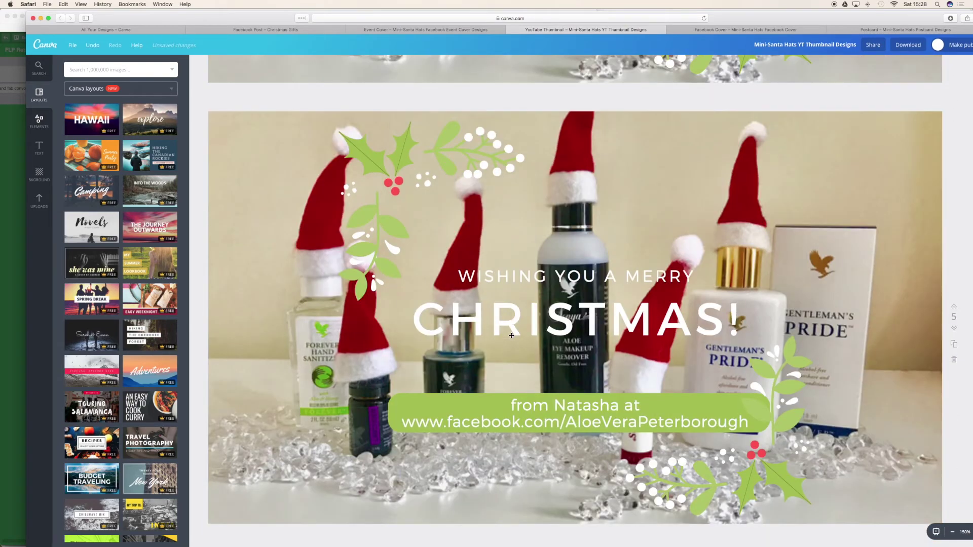
scroll(511, 336, down, 2)
click(791, 310)
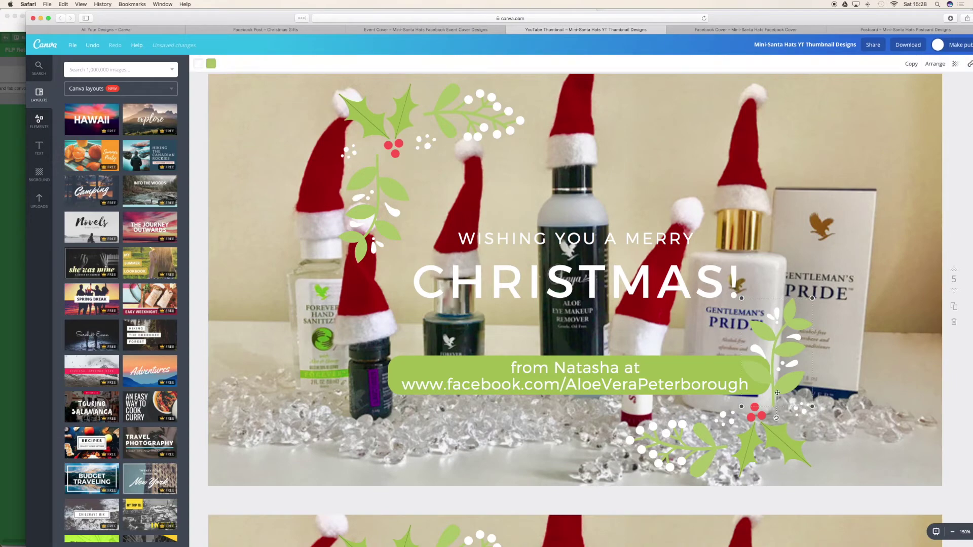
drag(776, 418, 750, 412)
drag(770, 354, 788, 355)
Expand the browser window, save the YouTube Thumbnail designs and start downloading them
scroll(787, 354, down, 10)
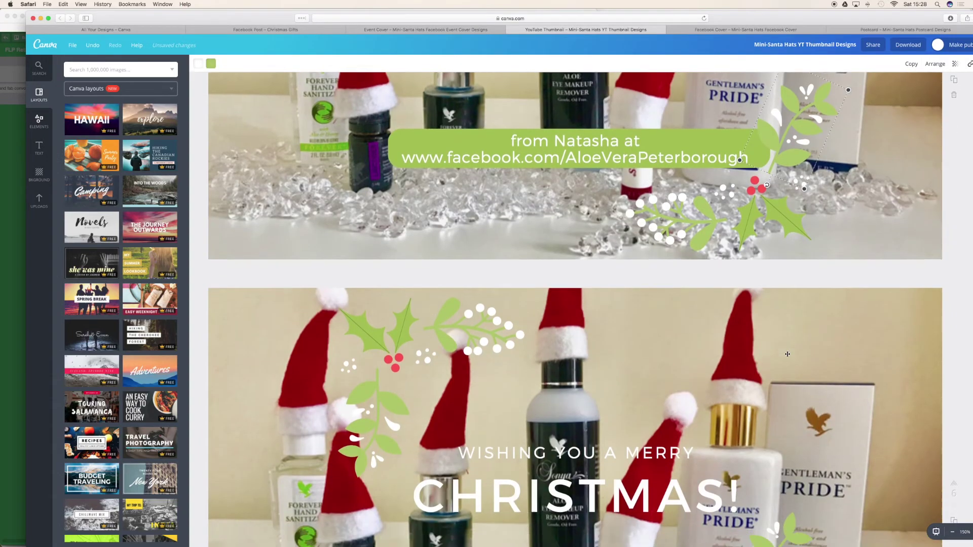
scroll(787, 354, down, 10)
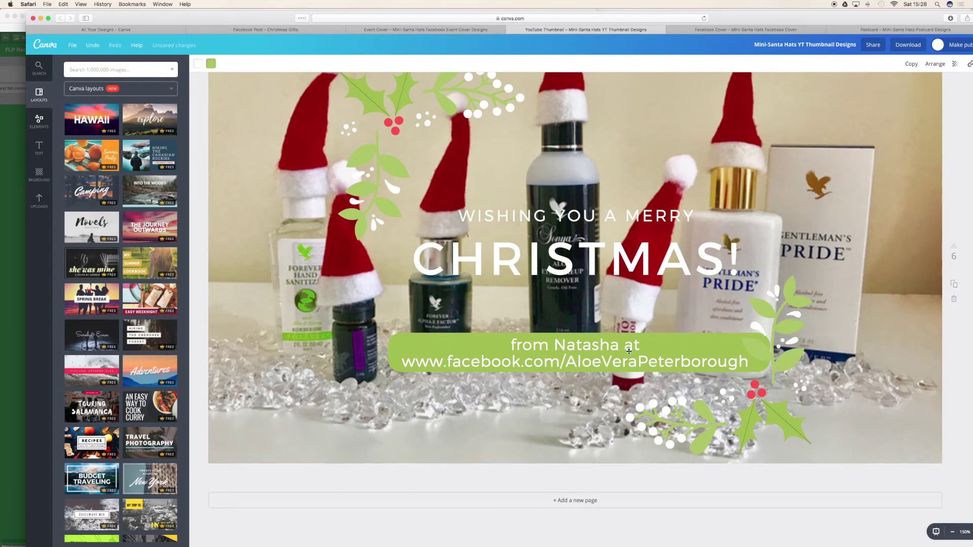
scroll(628, 351, up, 20)
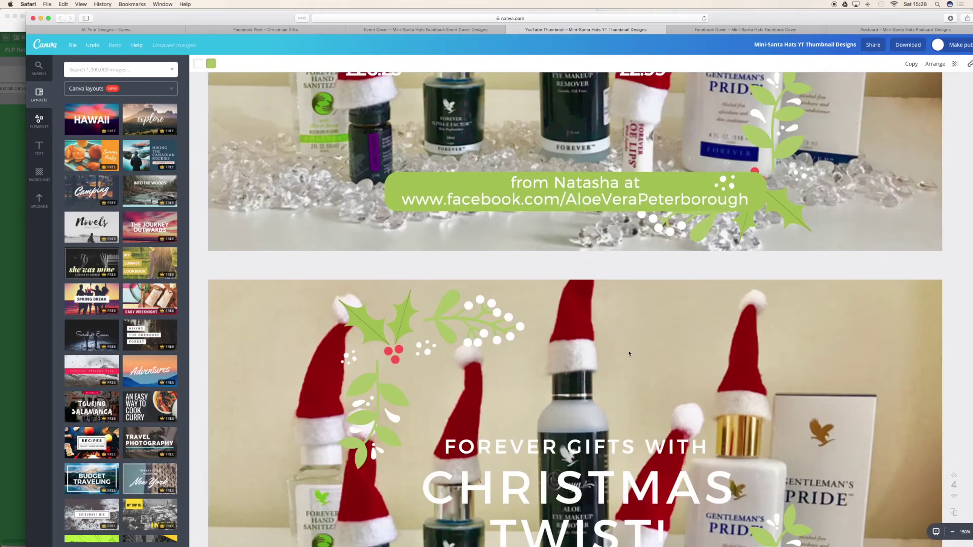
scroll(629, 353, up, 18)
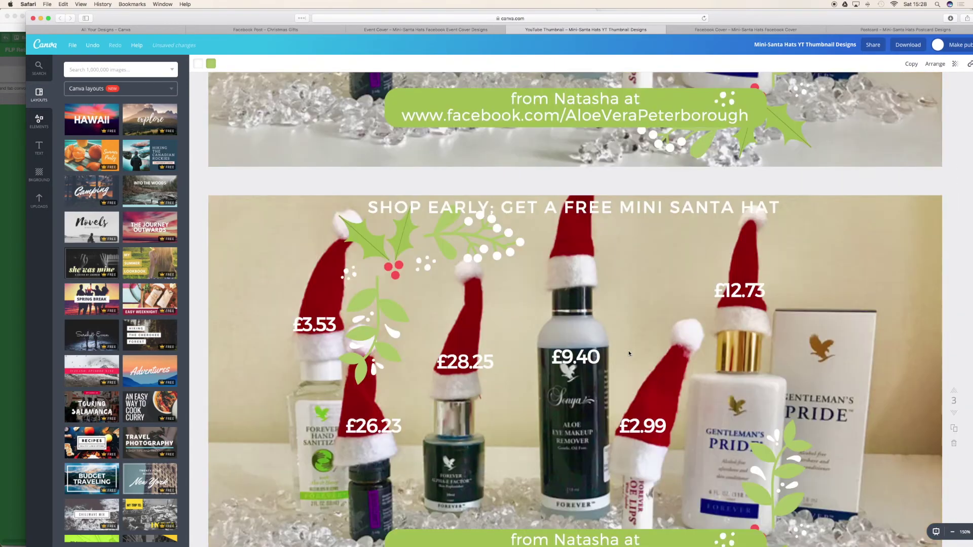
scroll(629, 353, up, 20)
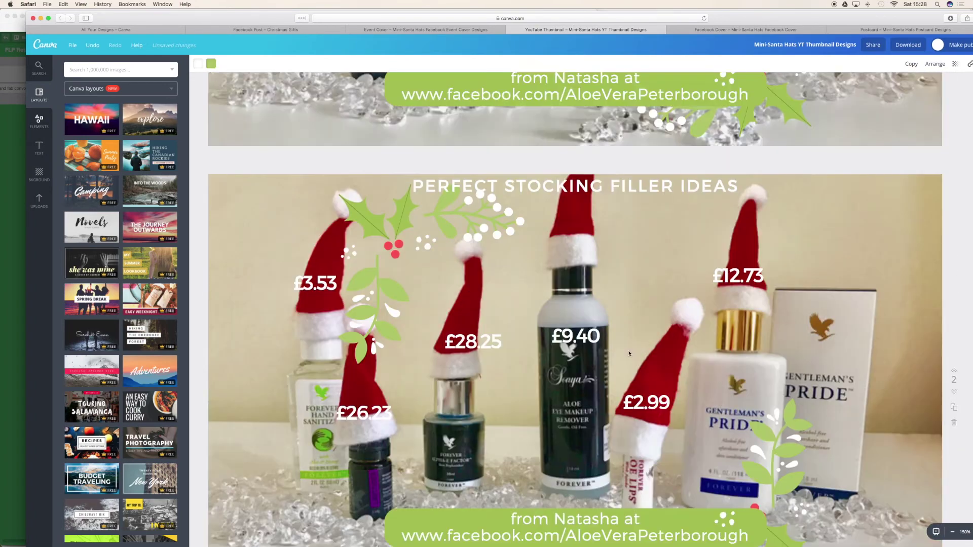
scroll(629, 353, up, 18)
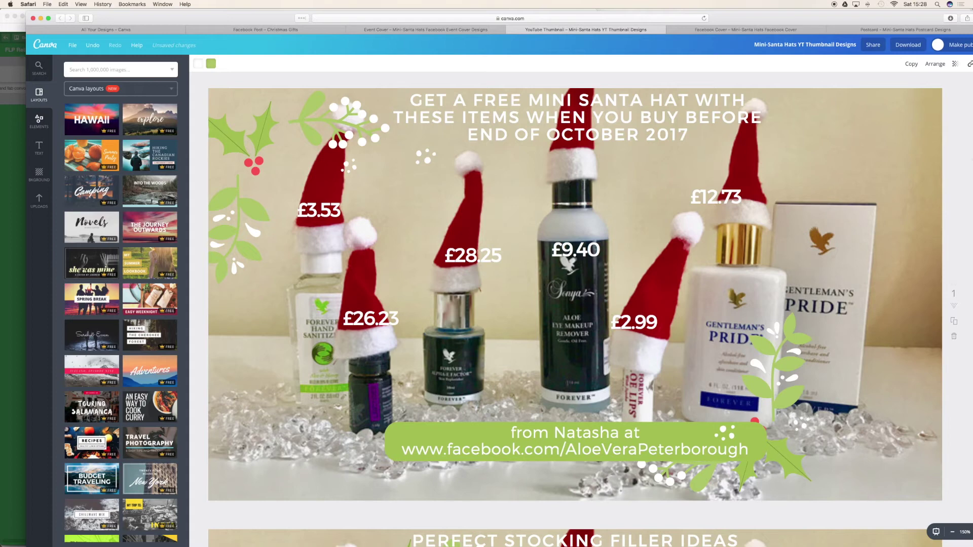
double_click(701, 12)
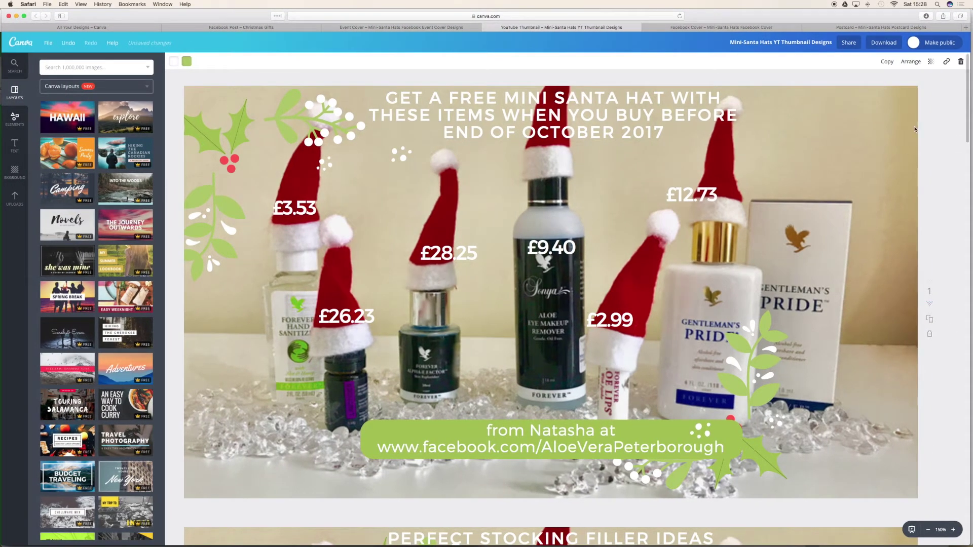
click(46, 44)
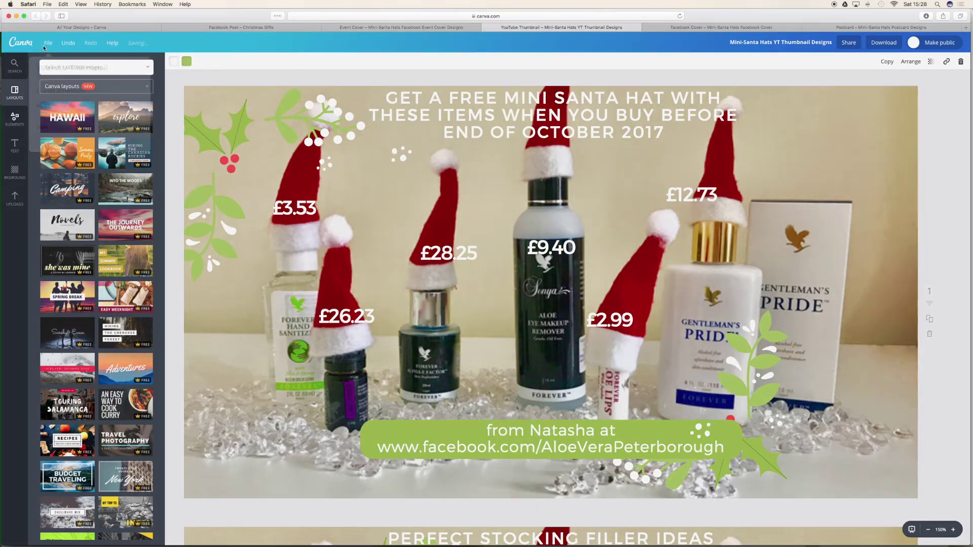
click(43, 128)
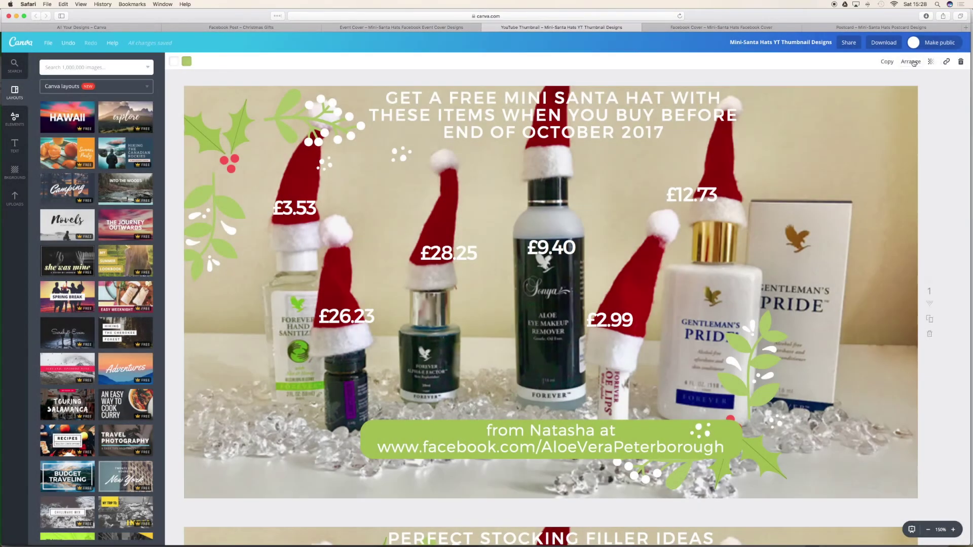
click(885, 45)
click(884, 207)
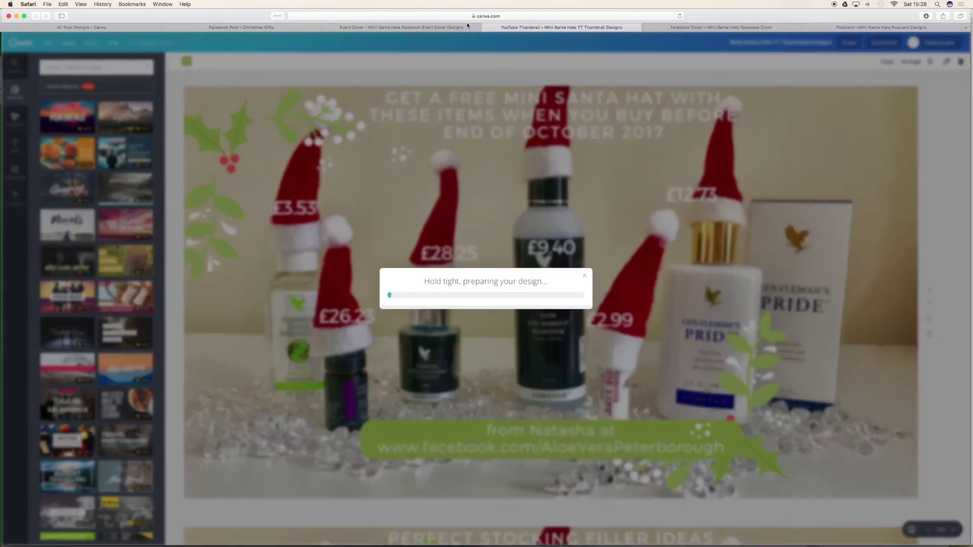
Check the Facebook Event Cover download, close those designs and switch to the Facebook Cover designs
click(464, 25)
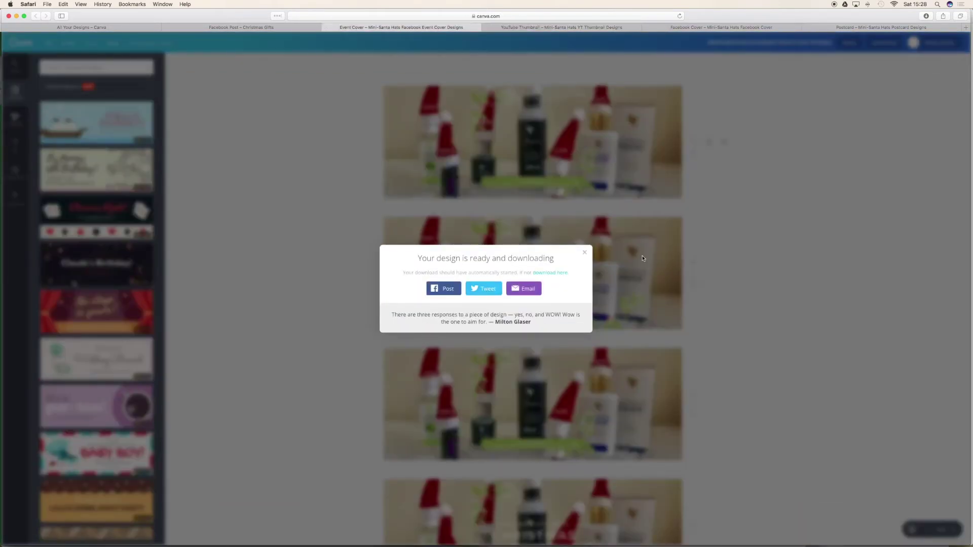
click(926, 16)
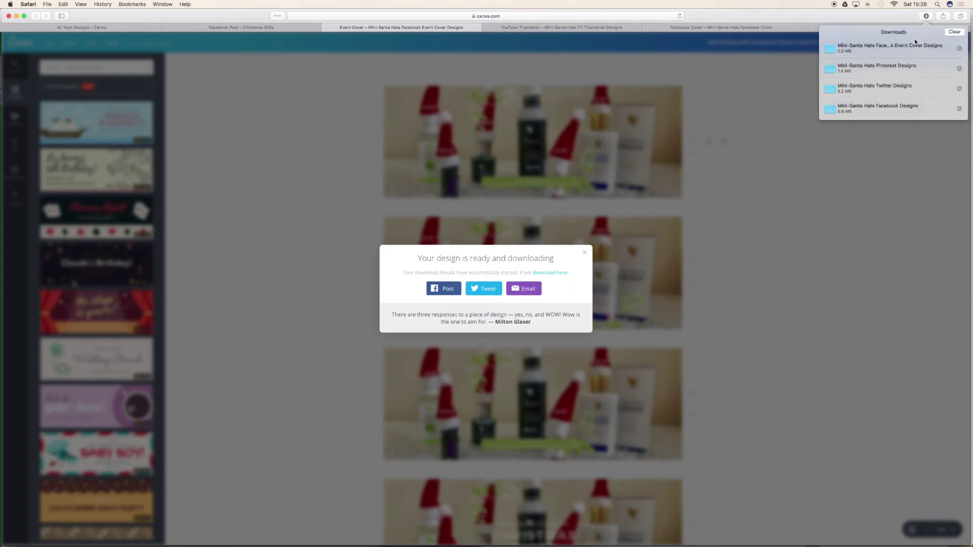
click(327, 30)
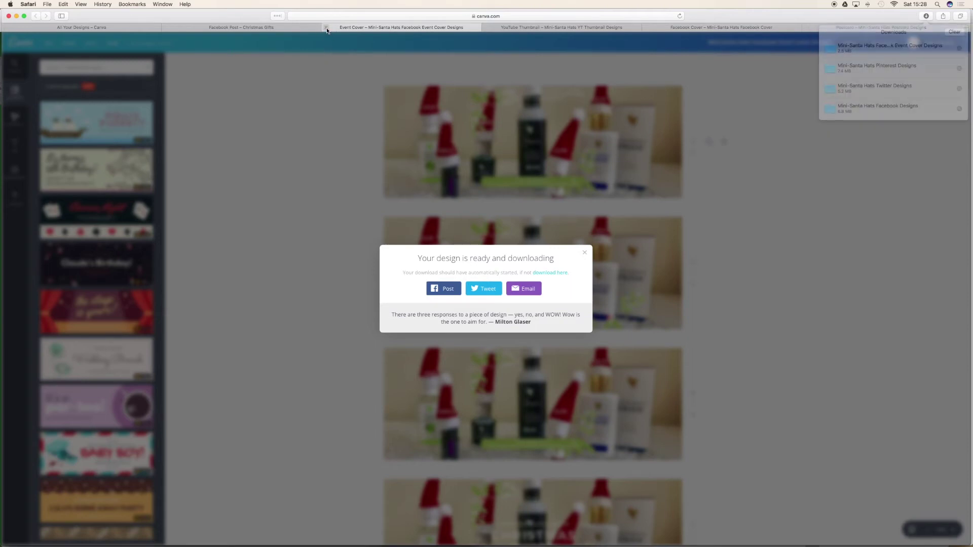
click(327, 28)
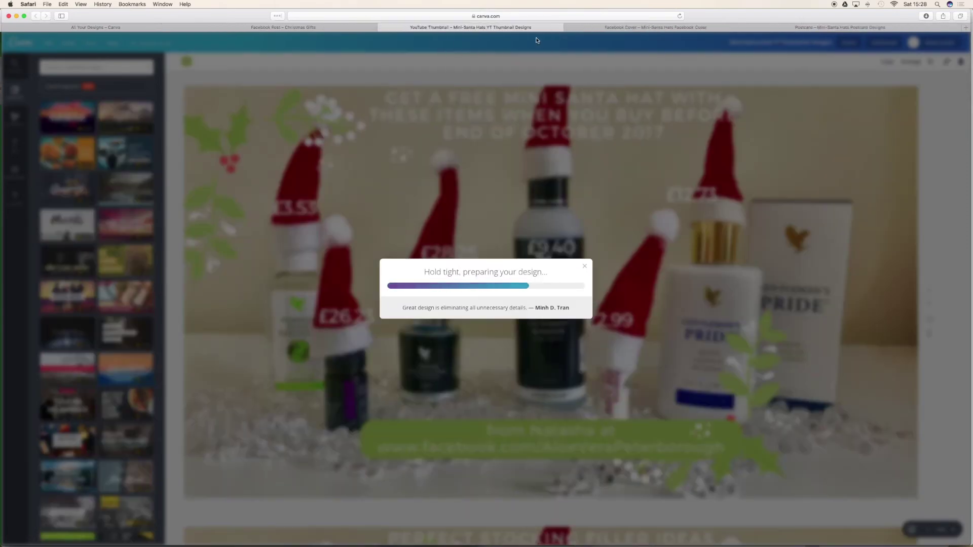
click(624, 27)
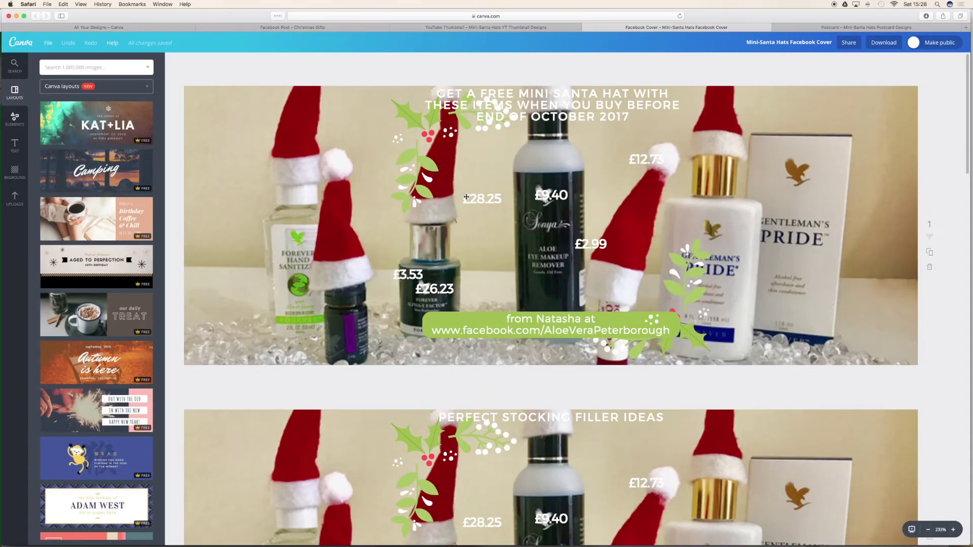
On page 1 of the Facebook covers, move the £3.53, £26.23, £28.25, £2.99 and £12.73 prices onto their products' Santa hats
drag(408, 274, 302, 140)
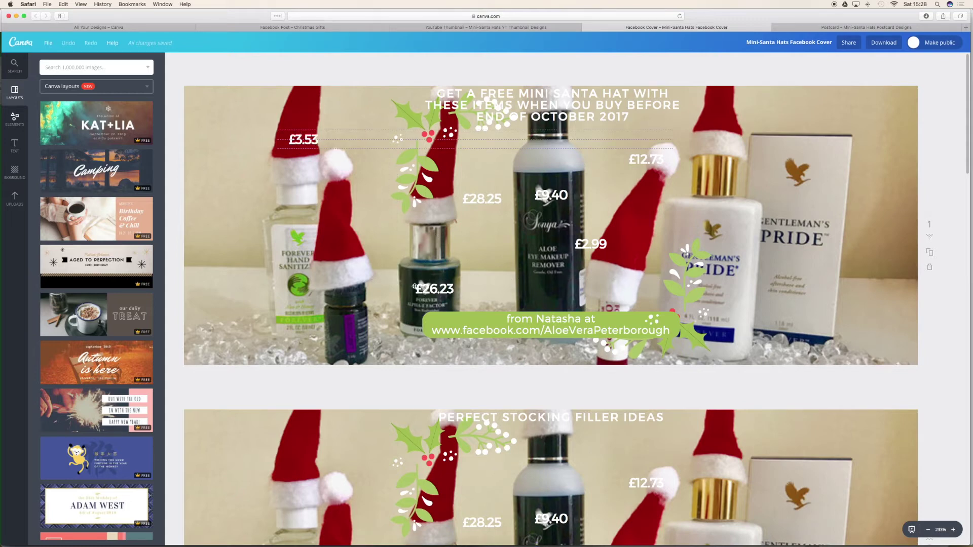
drag(434, 289, 338, 248)
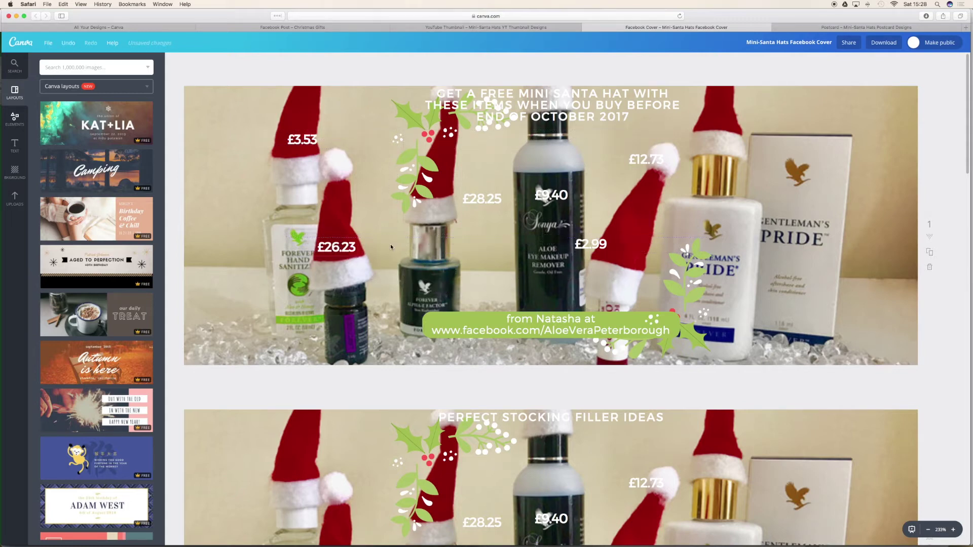
drag(483, 200, 445, 191)
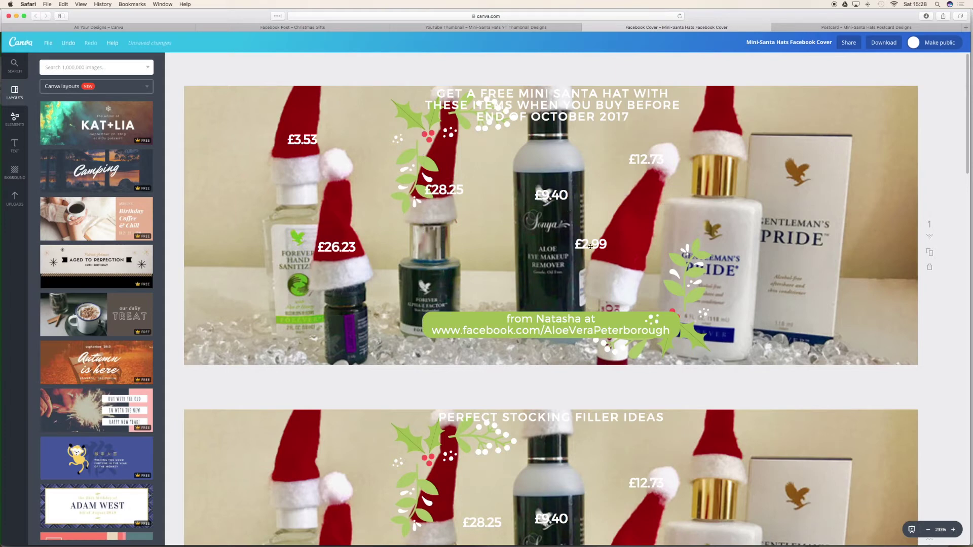
drag(598, 250, 618, 257)
drag(656, 161, 716, 126)
On page 2 of the Facebook covers, move £9.40 to the lower part of its bottle and the other five prices onto their hats
scroll(715, 127, down, 1)
scroll(715, 127, down, 5)
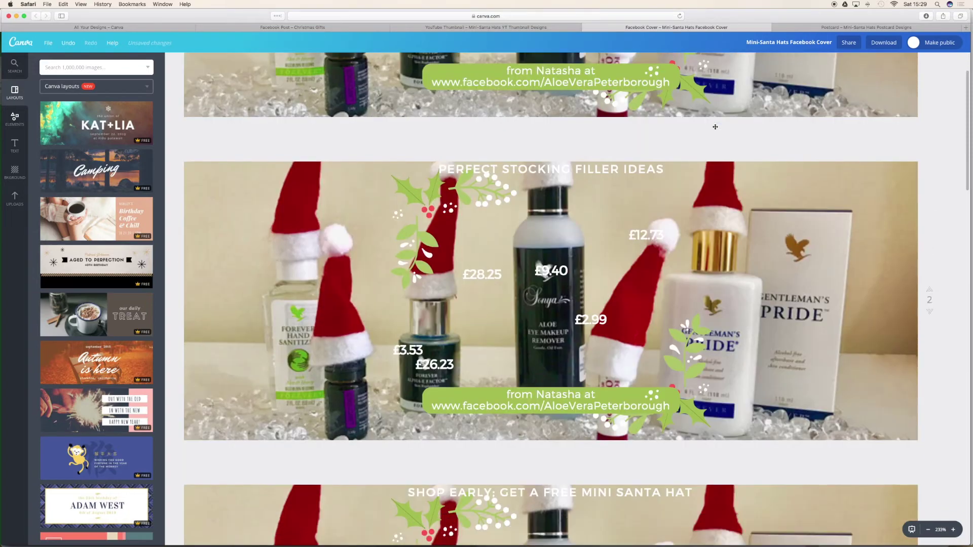
drag(403, 317, 296, 191)
drag(433, 326, 336, 285)
drag(482, 236, 435, 221)
drag(544, 233, 545, 327)
drag(593, 280, 623, 280)
drag(671, 178, 749, 137)
On page 3 of the Facebook covers, put £9.40 low on its bottle and the other five prices on their hats
scroll(500, 320, down, 5)
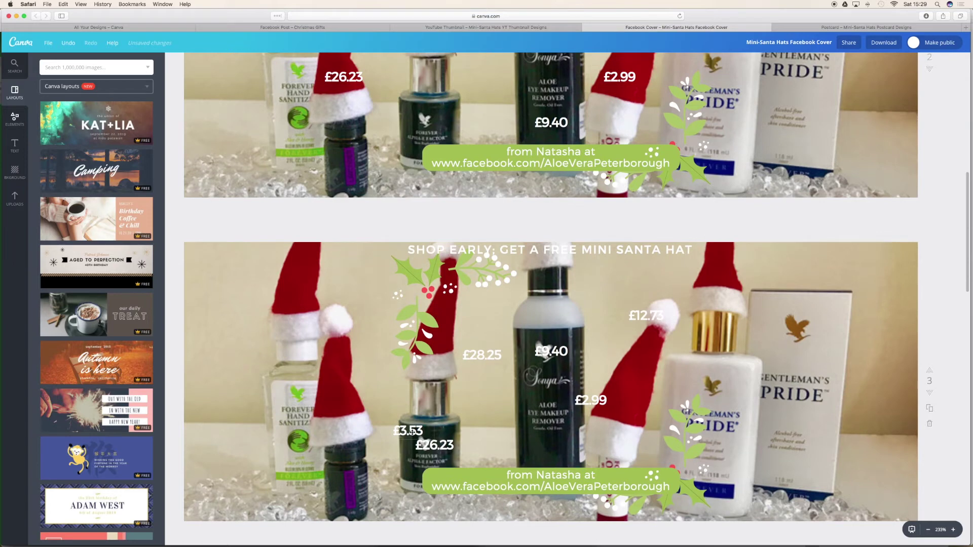
drag(412, 431, 297, 309)
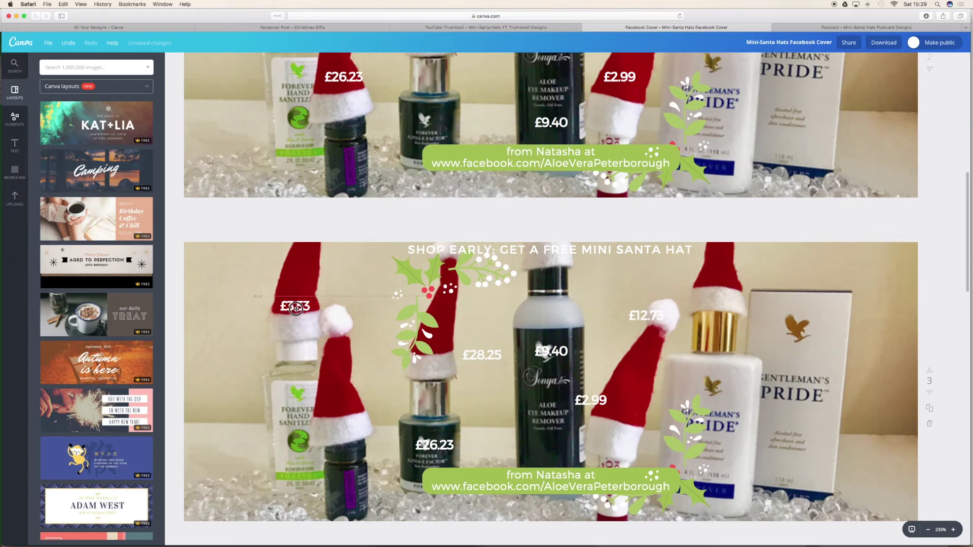
drag(435, 445, 341, 400)
drag(461, 353, 430, 349)
drag(561, 354, 560, 462)
drag(589, 421, 626, 421)
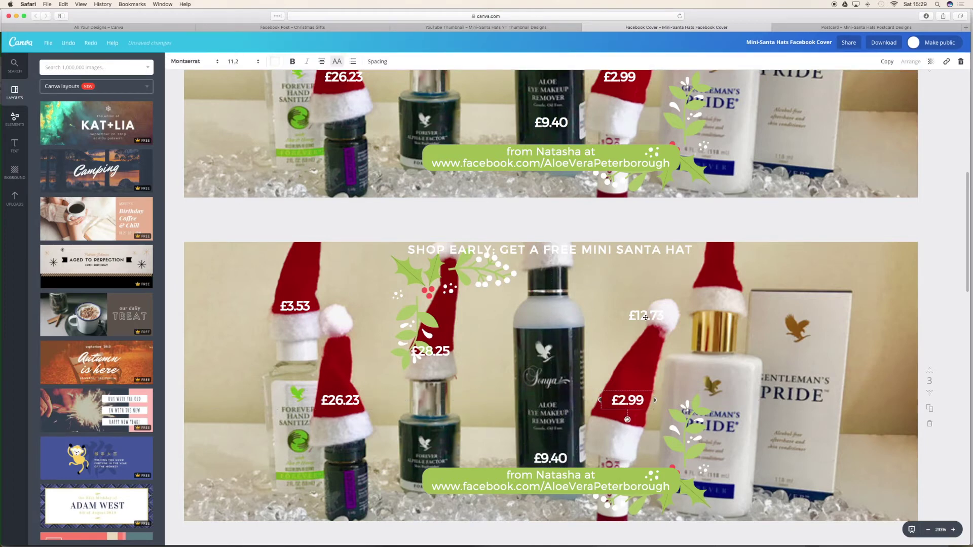
drag(647, 316, 714, 279)
Review the layout of the headings, banners and holly decorations on pages 4 to 6 of the Facebook covers
scroll(714, 278, down, 5)
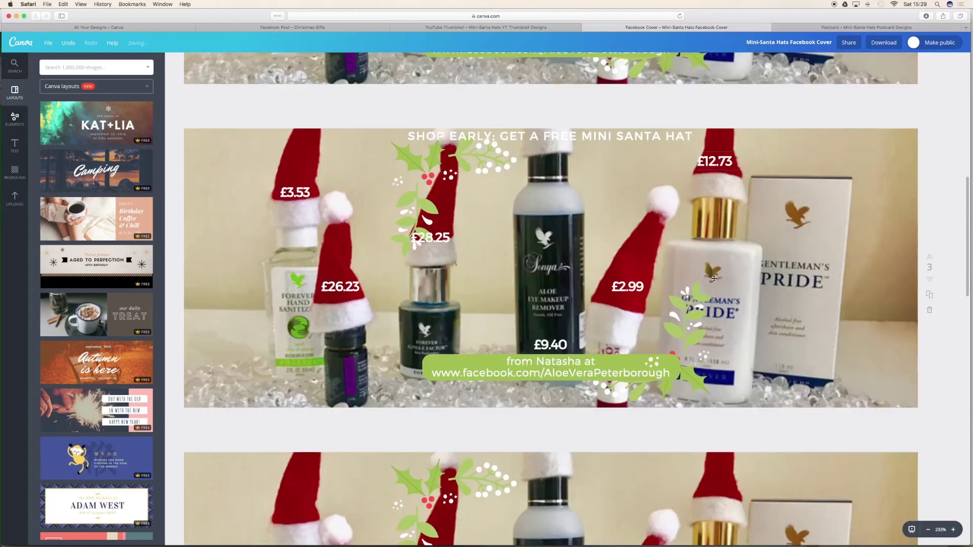
scroll(548, 320, down, 6)
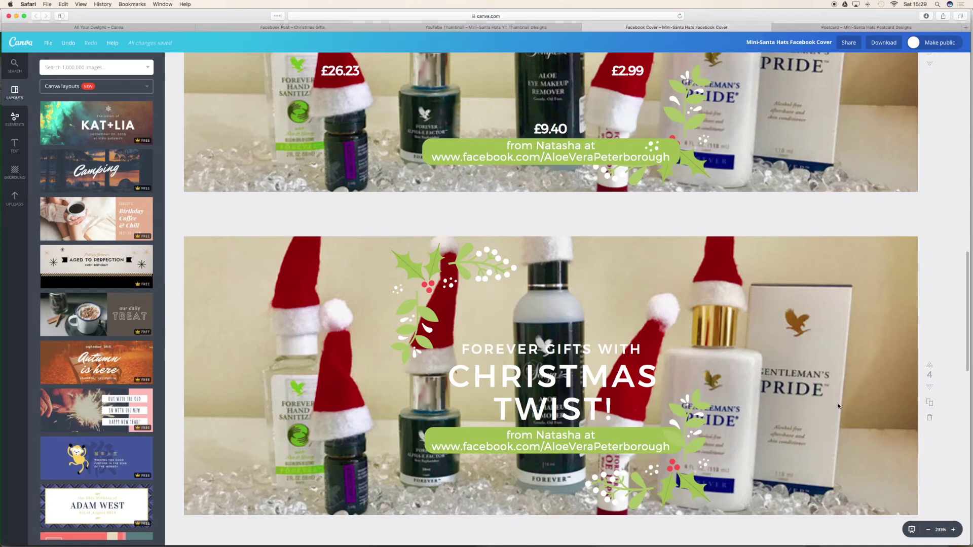
scroll(838, 404, up, 4)
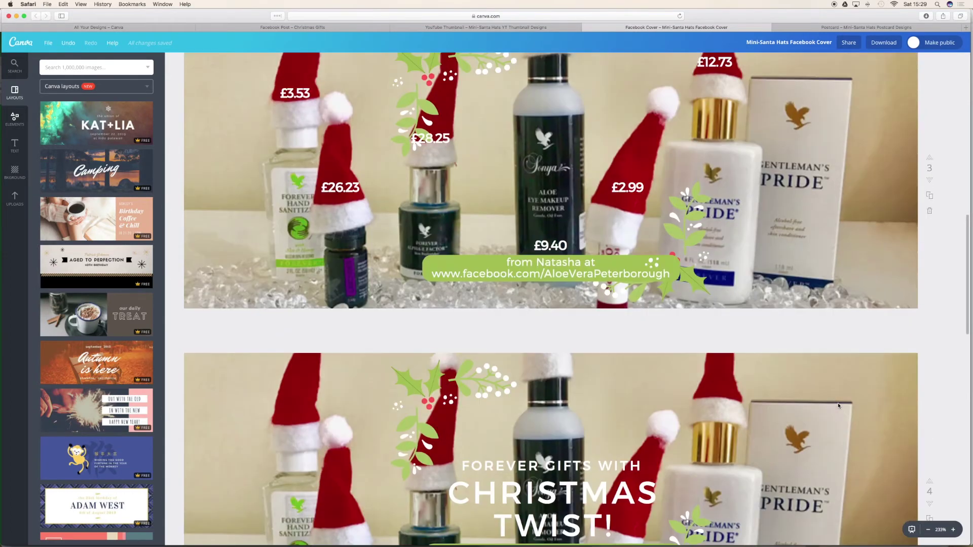
scroll(838, 405, down, 5)
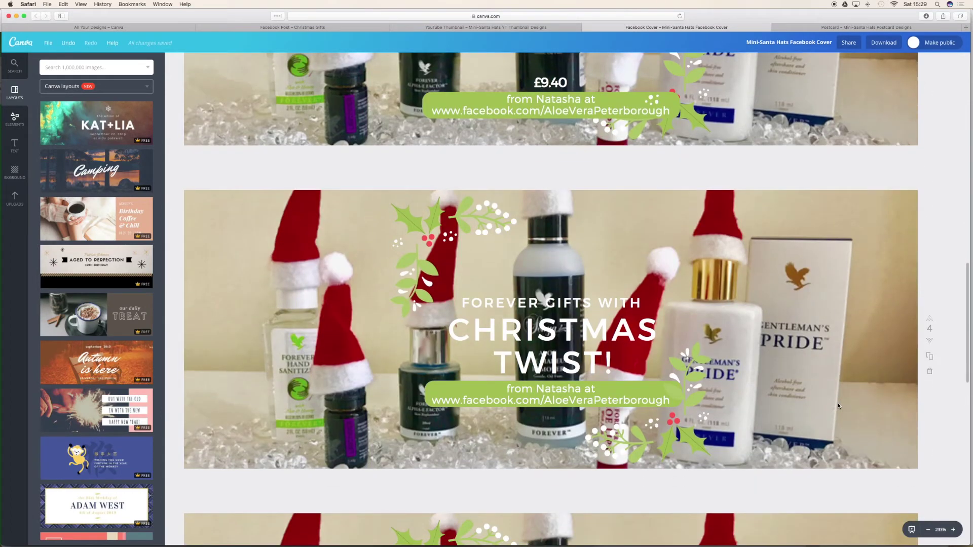
scroll(838, 403, down, 12)
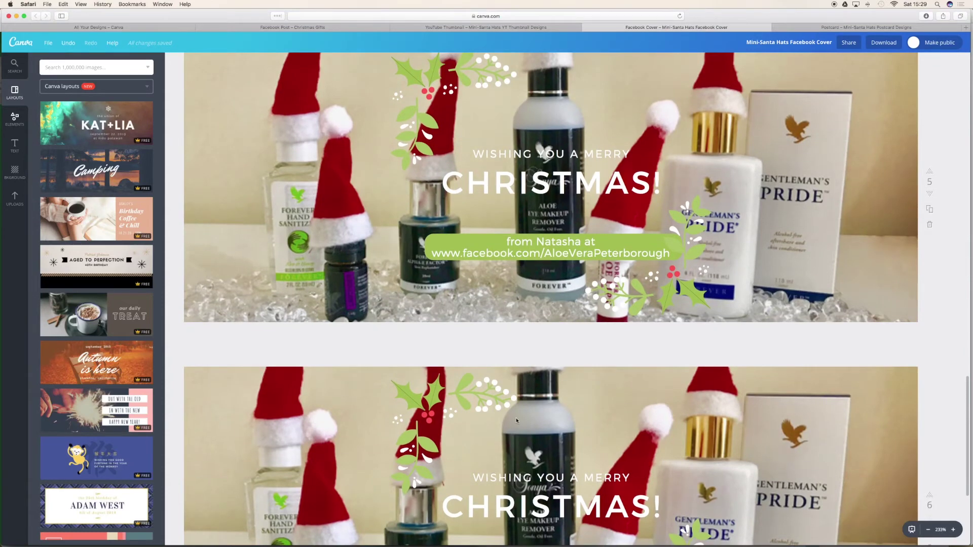
scroll(514, 419, down, 2)
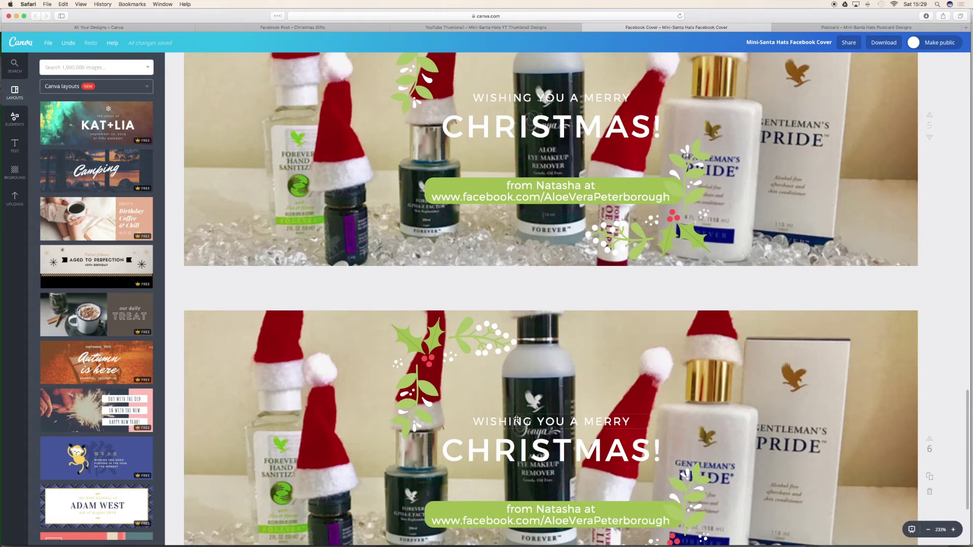
scroll(516, 418, up, 2)
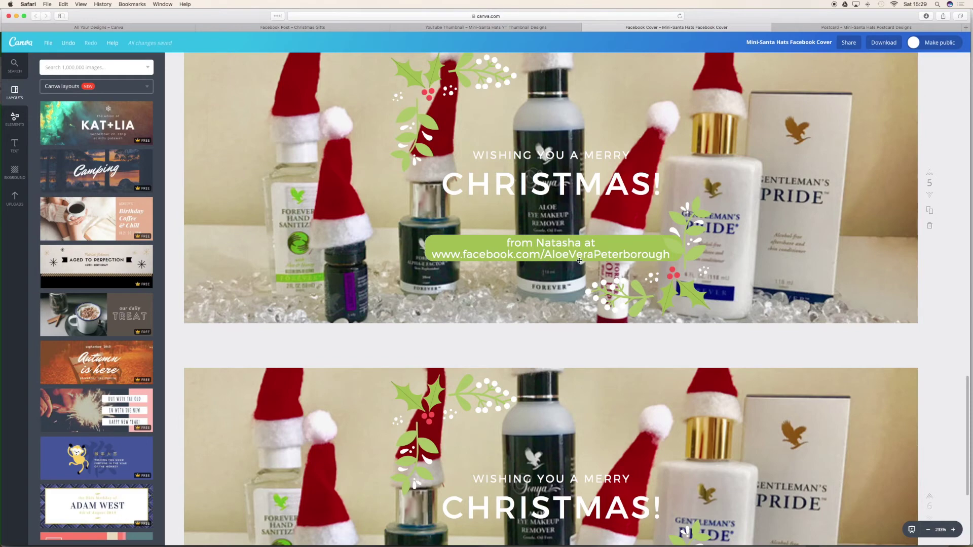
scroll(581, 261, down, 6)
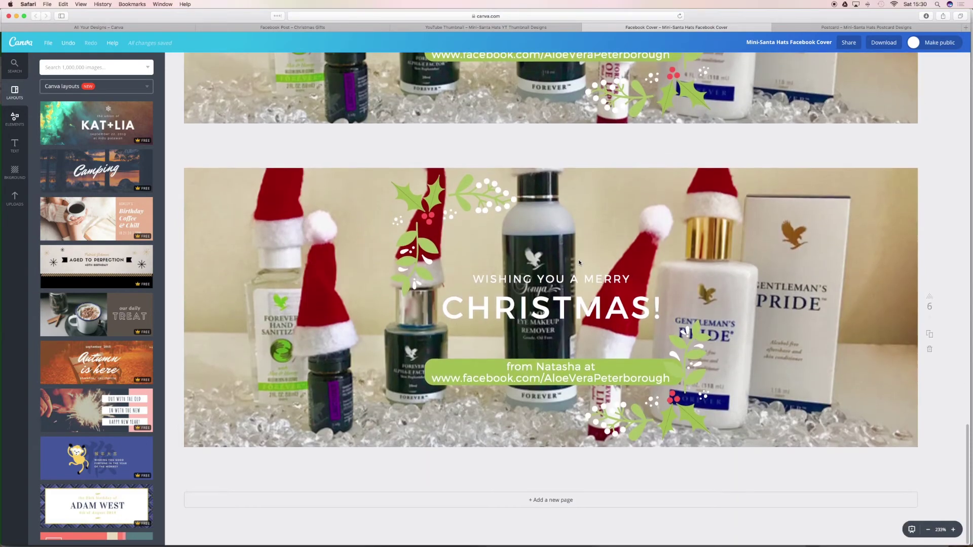
Save the Facebook cover designs and start downloading them
scroll(579, 262, up, 8)
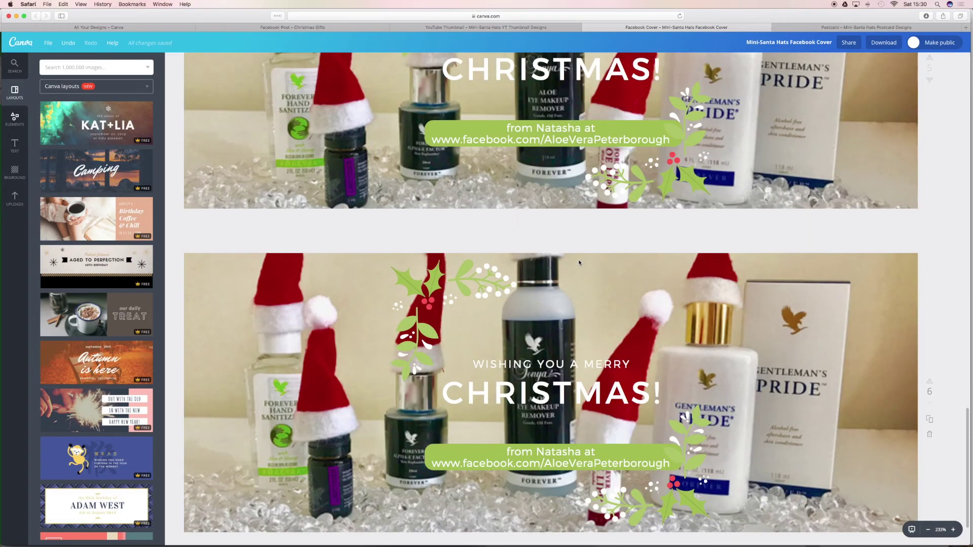
scroll(579, 262, up, 10)
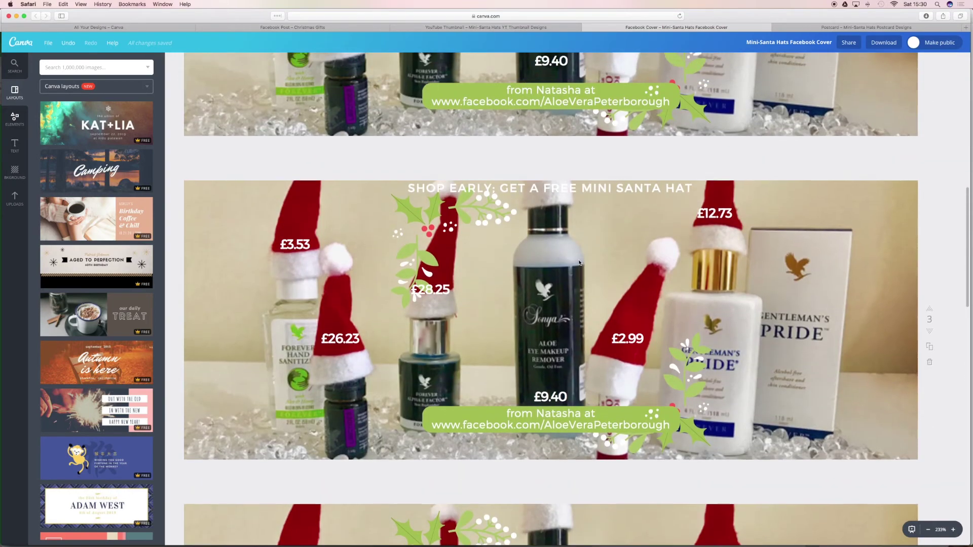
scroll(579, 262, up, 11)
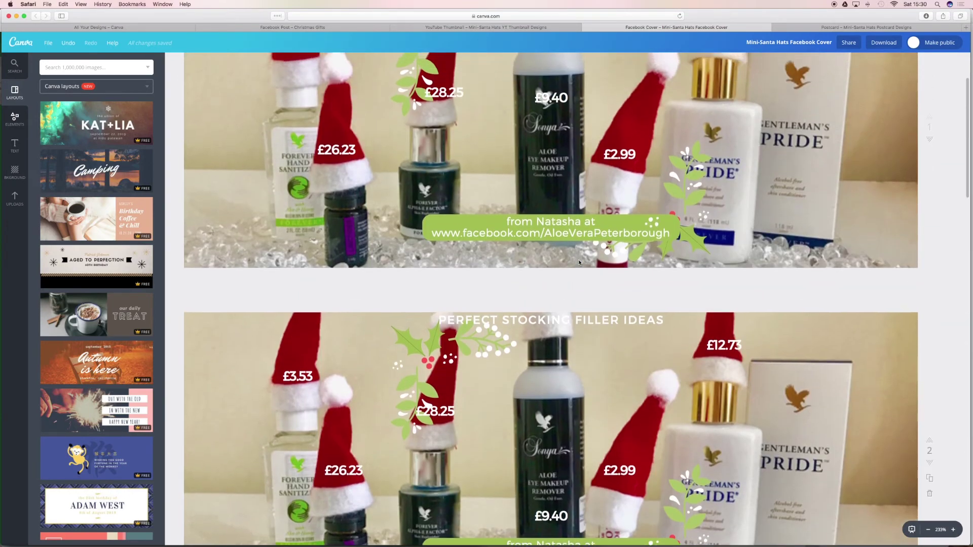
scroll(580, 262, up, 3)
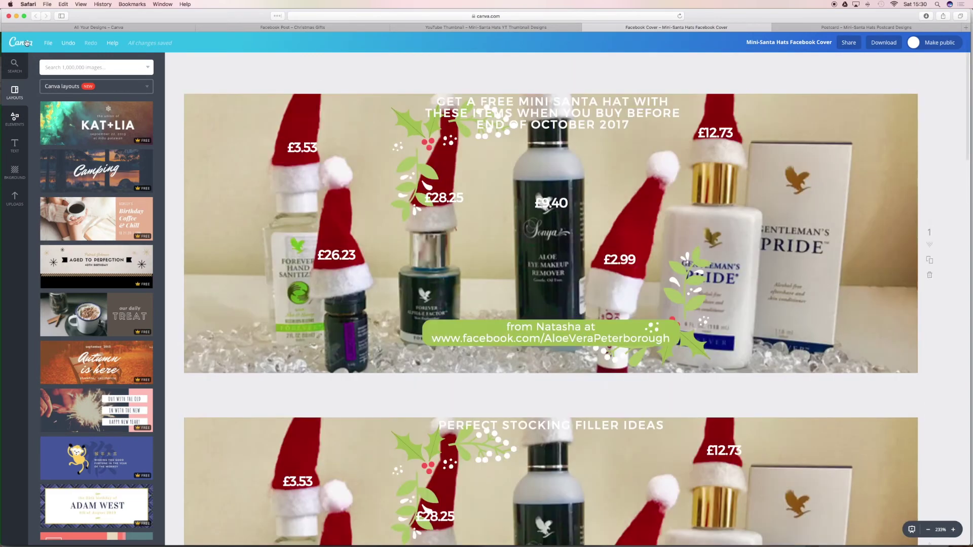
click(48, 43)
click(48, 119)
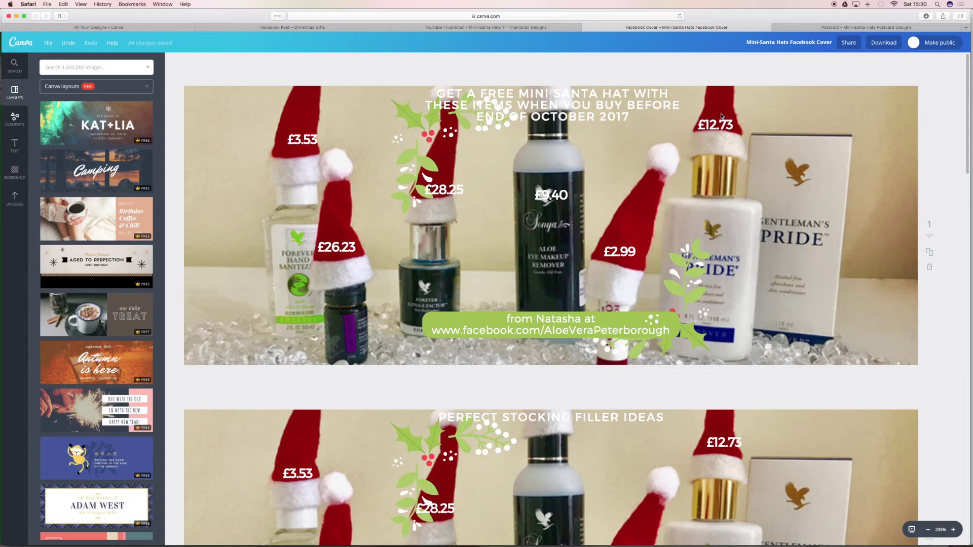
click(870, 44)
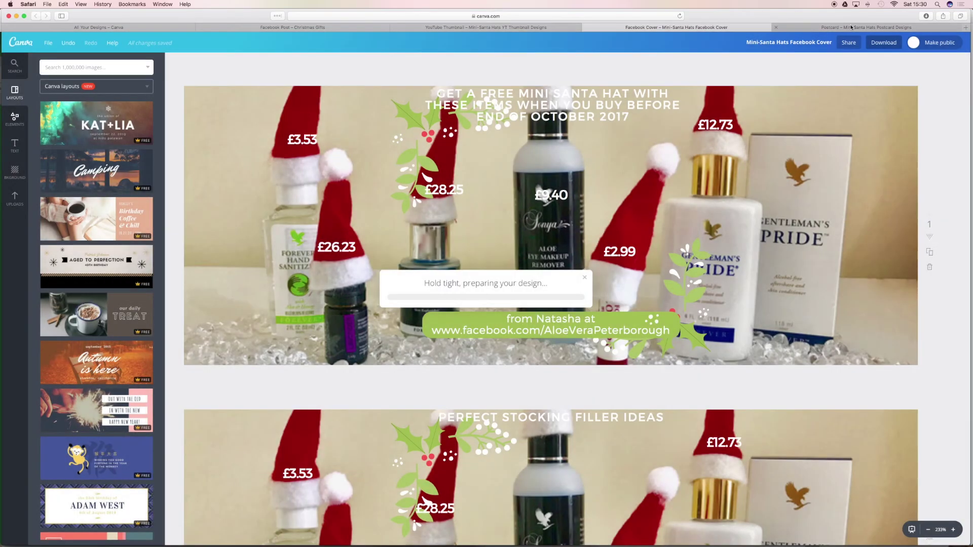
Check the browser's downloads list, close the downloaded YouTube thumbnail design and switch to the postcard designs
click(857, 27)
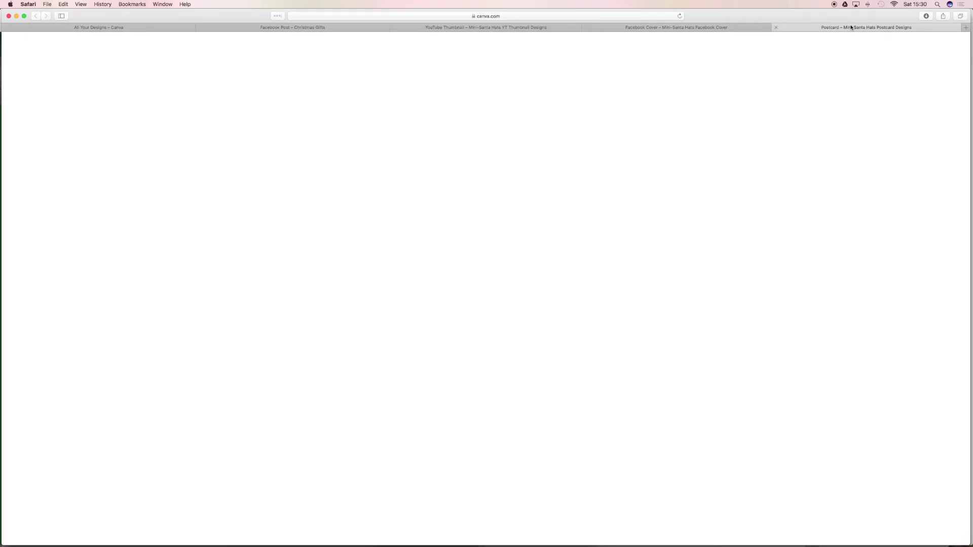
click(418, 28)
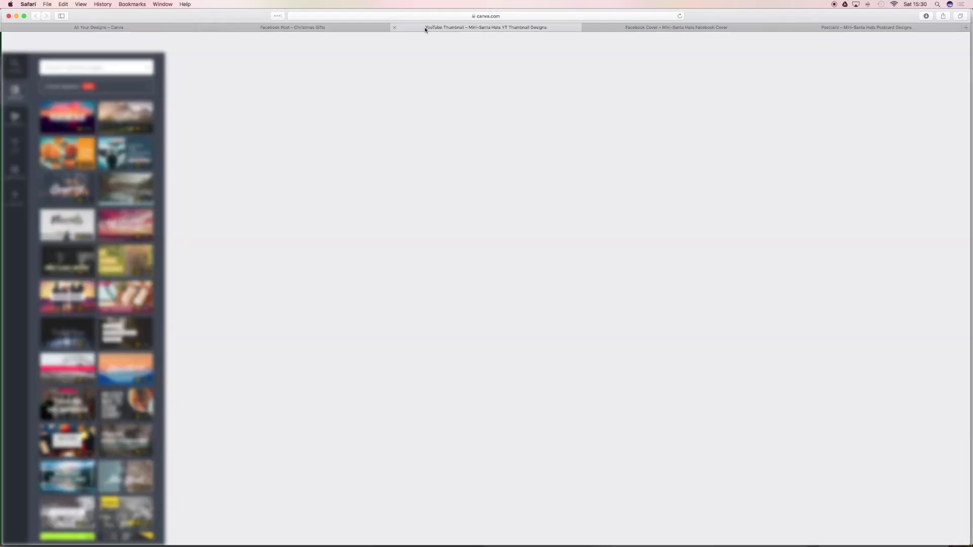
click(925, 16)
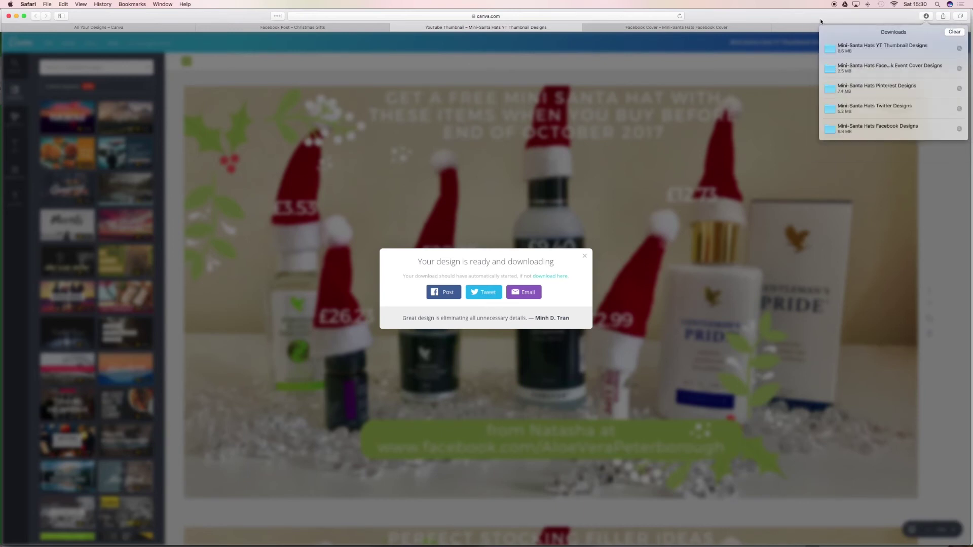
click(394, 29)
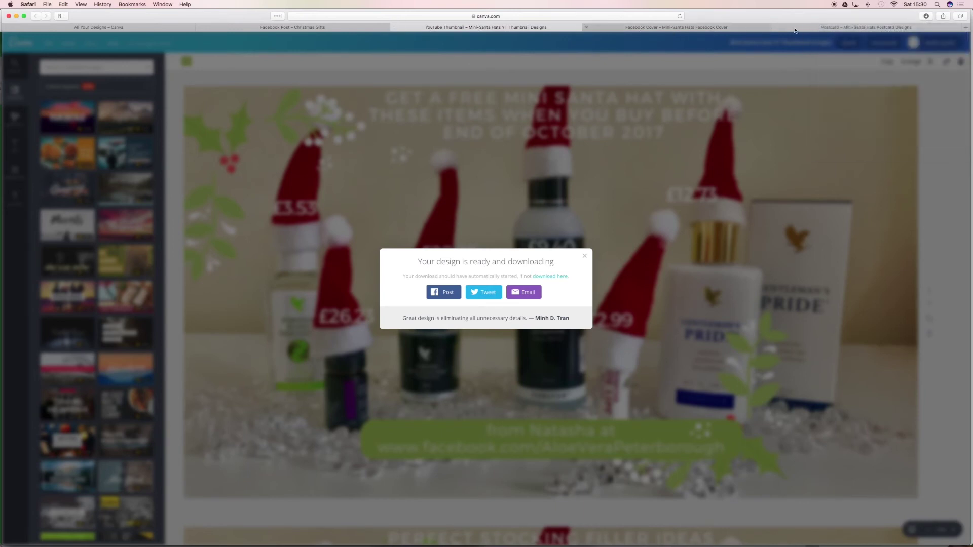
click(394, 29)
double_click(819, 30)
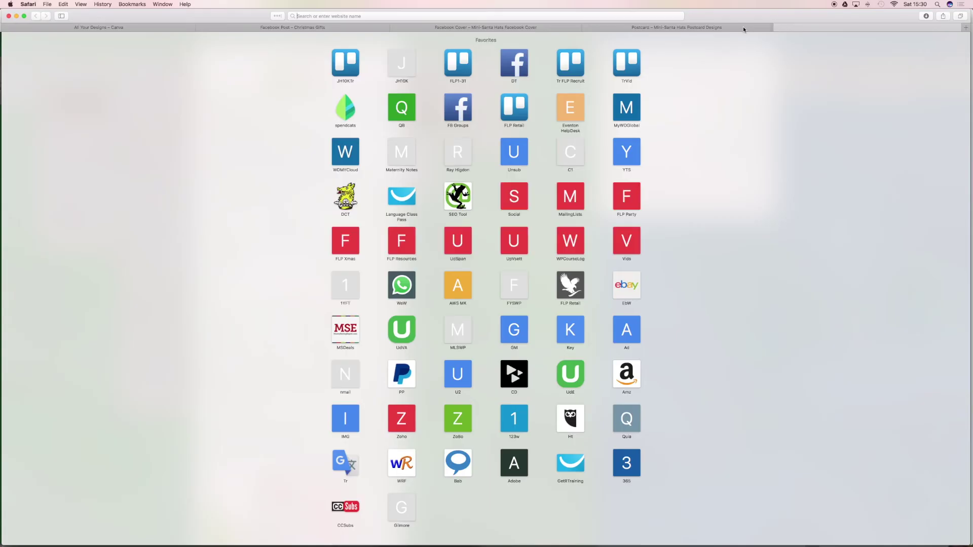
click(743, 26)
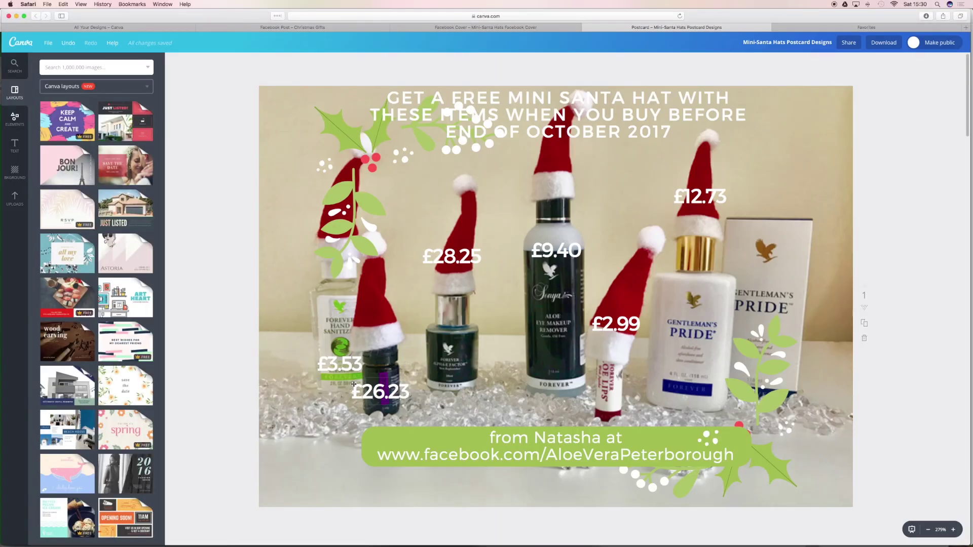
On postcard page 1, move £26.23 onto its product's Santa hat and shift the upper holly sprig slightly to the right
drag(381, 394, 374, 318)
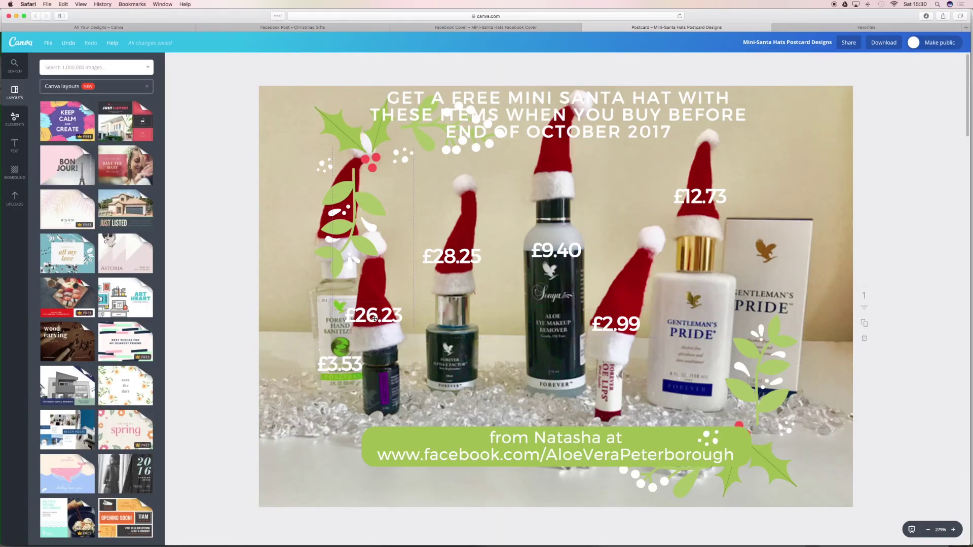
drag(357, 227, 362, 232)
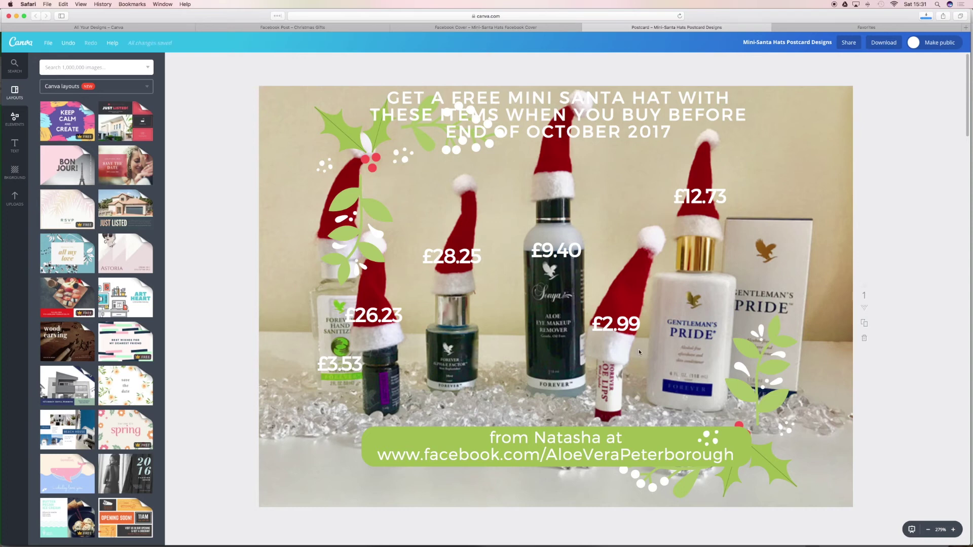
Review the placement of the prices, headings, banners and holly decorations on postcard pages 1 to 3
scroll(704, 299, down, 1)
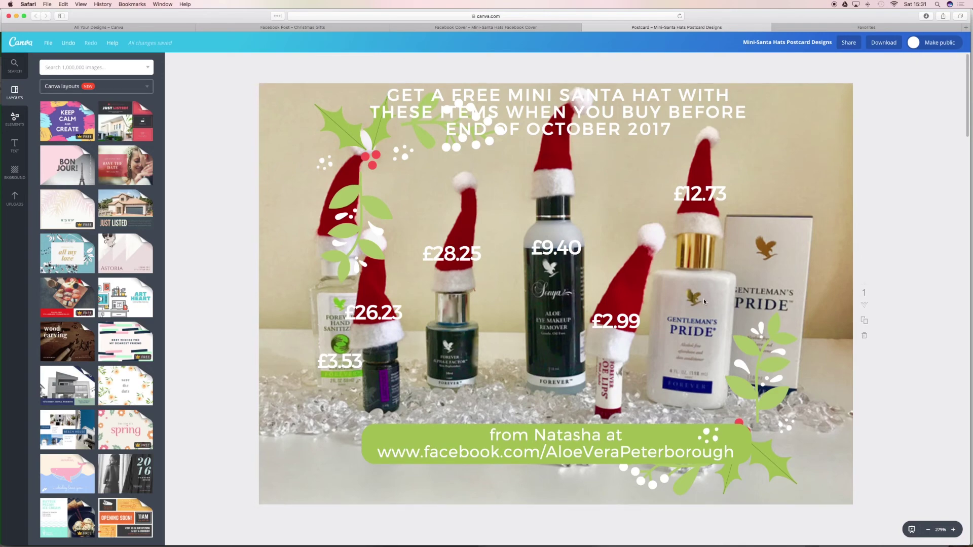
scroll(703, 299, down, 3)
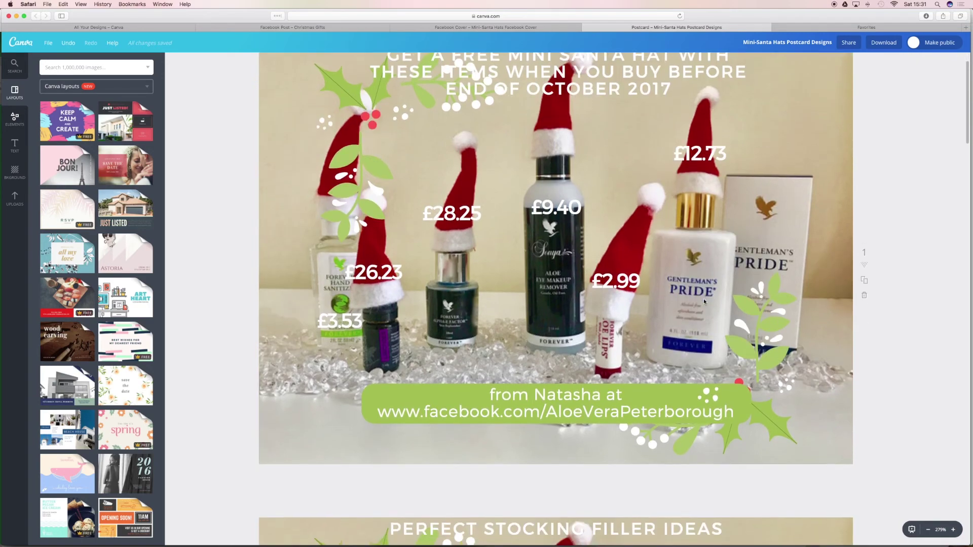
scroll(703, 302, down, 15)
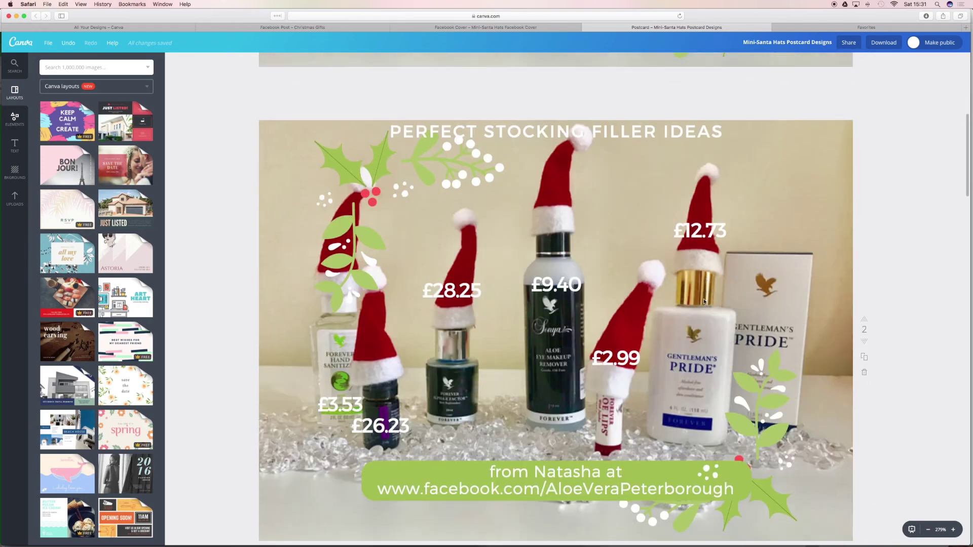
scroll(704, 302, down, 1)
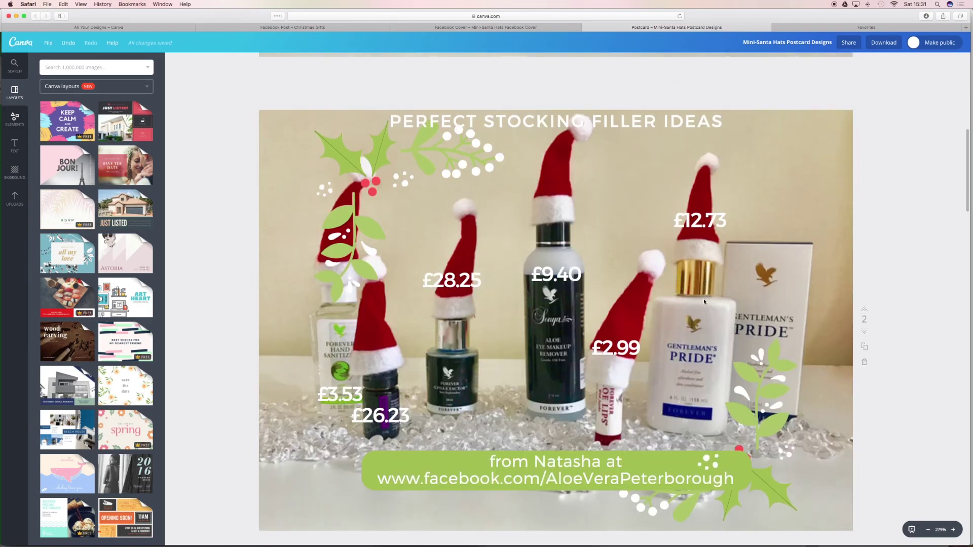
scroll(703, 302, down, 4)
scroll(703, 302, down, 10)
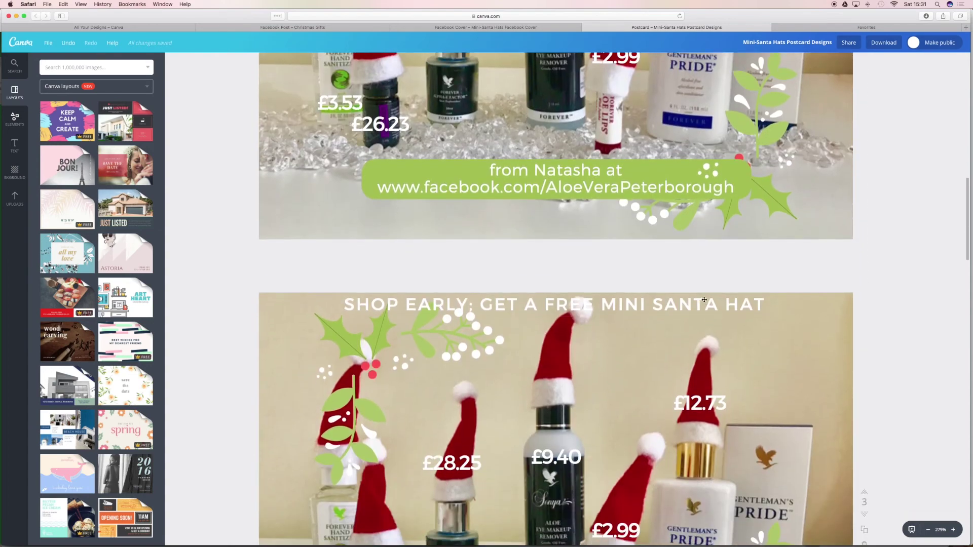
scroll(704, 300, down, 6)
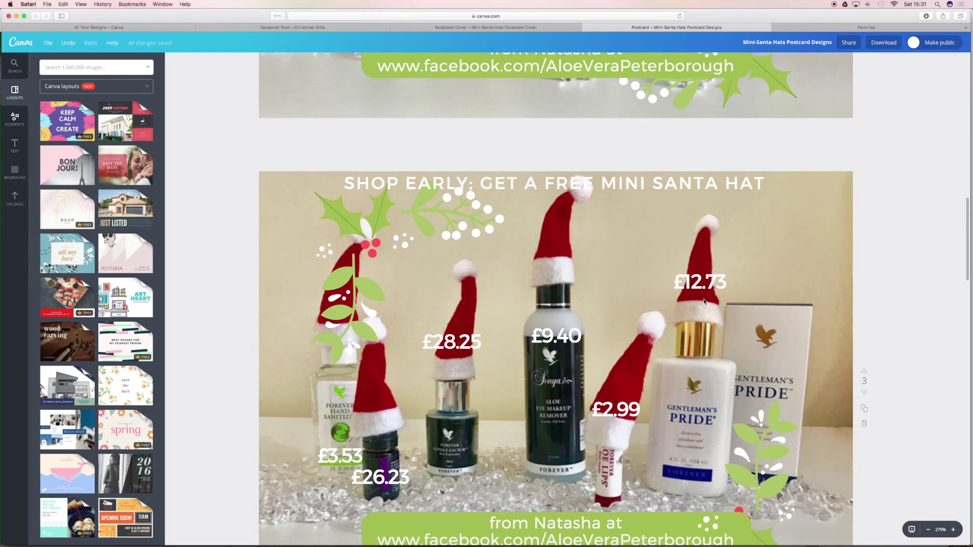
scroll(704, 302, down, 3)
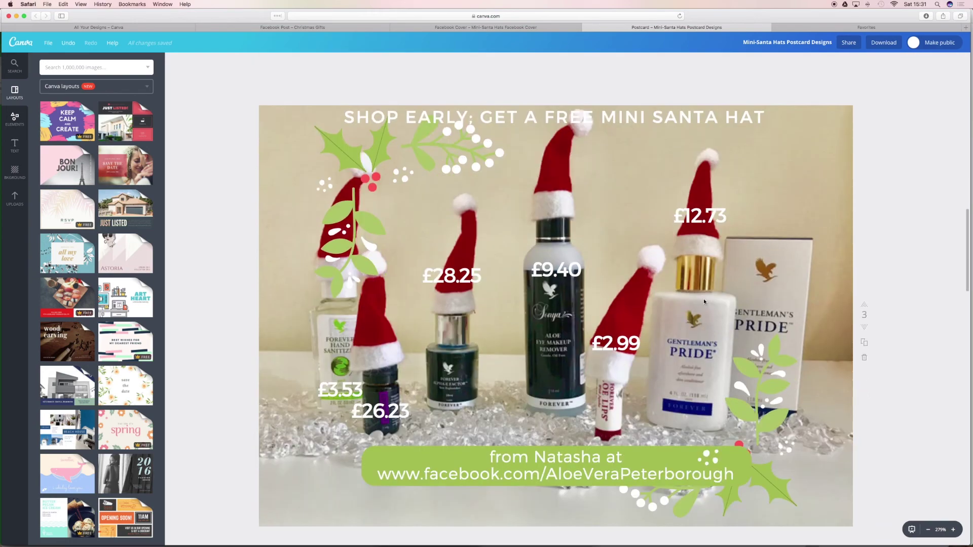
Reduce the postcard view to 100% and review the heading, banner and photo layout on pages 4 to 6
click(930, 530)
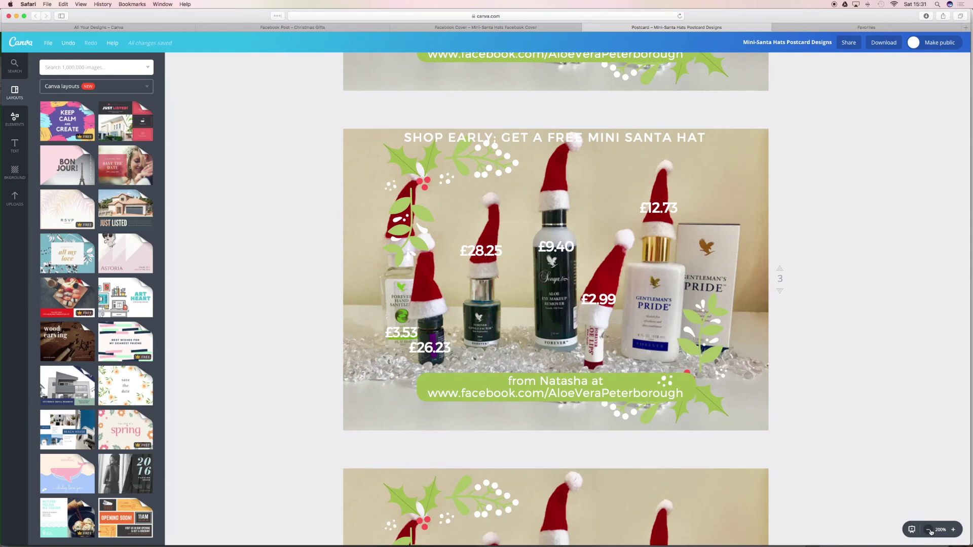
click(930, 530)
click(929, 530)
click(929, 530)
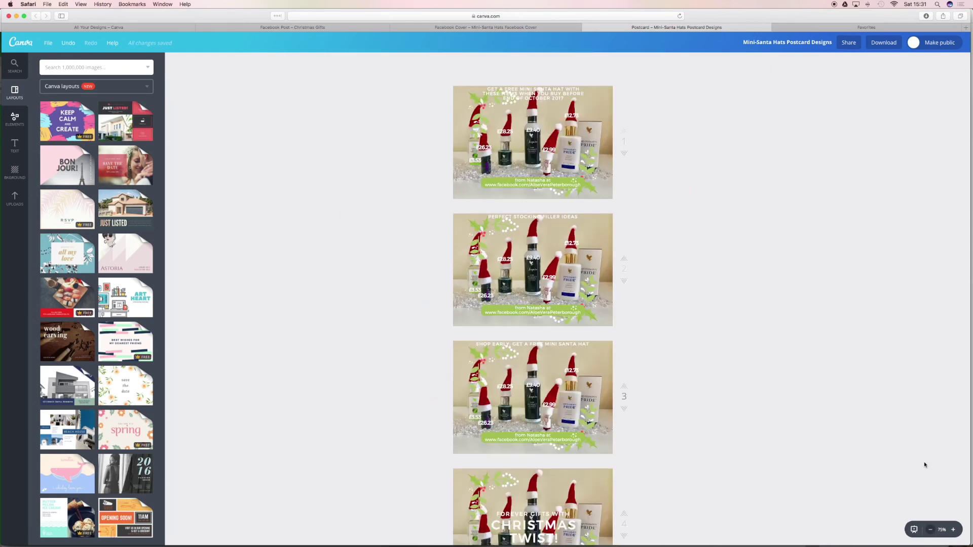
click(955, 530)
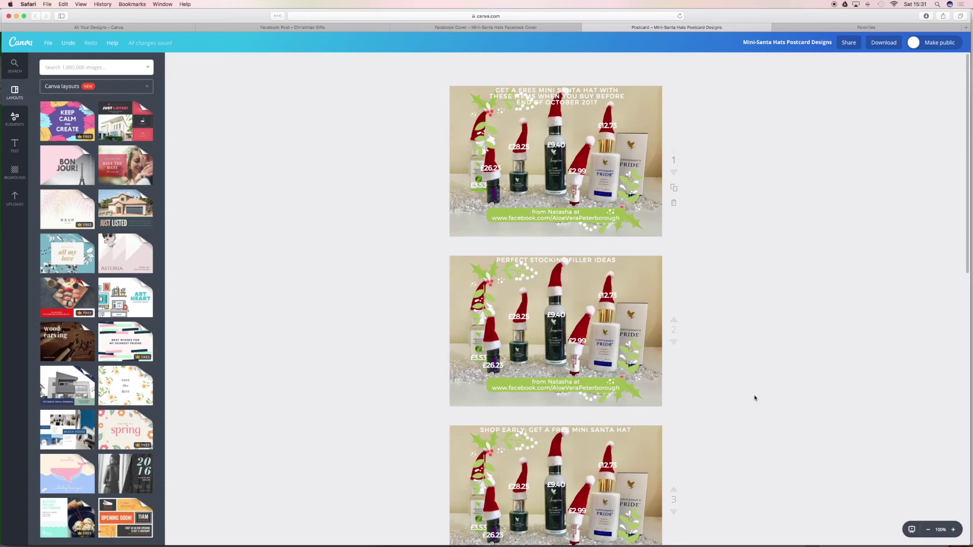
scroll(754, 398, down, 10)
scroll(754, 397, down, 5)
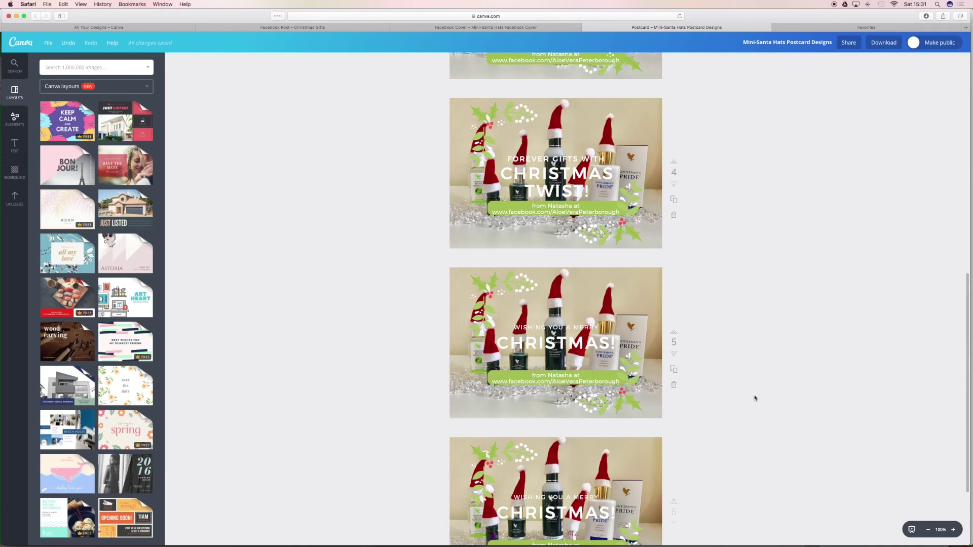
scroll(754, 398, down, 3)
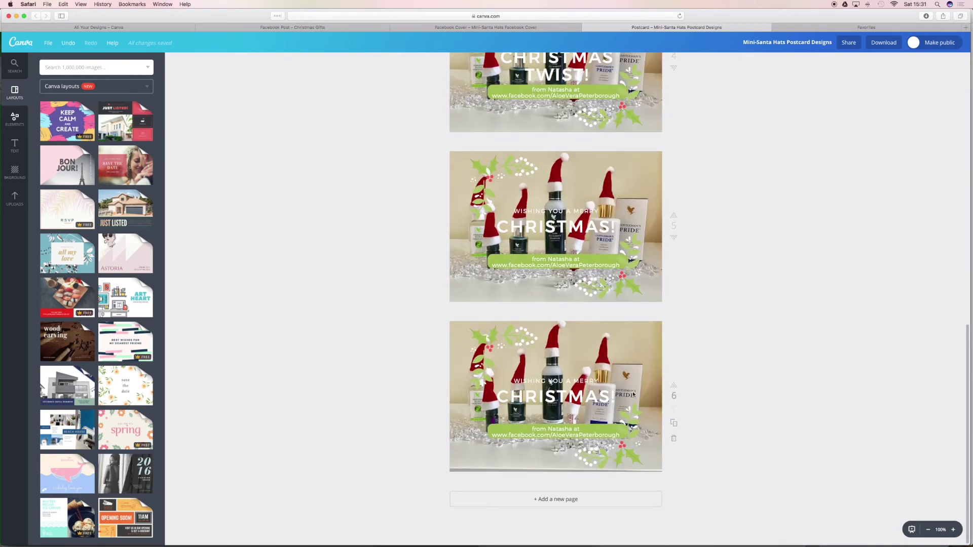
Enlarge the background photo on postcard page 6 so it covers the gap at the page's lower edge
click(659, 470)
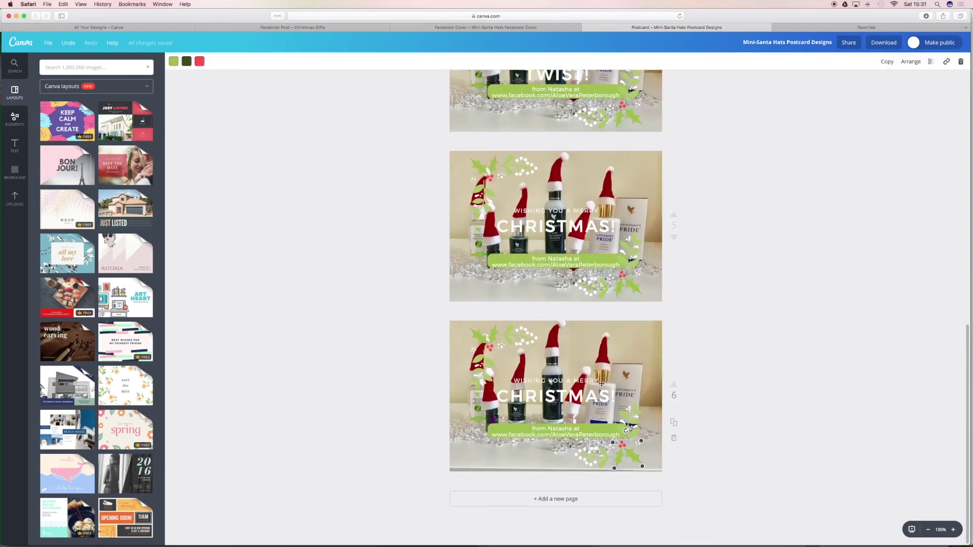
click(640, 347)
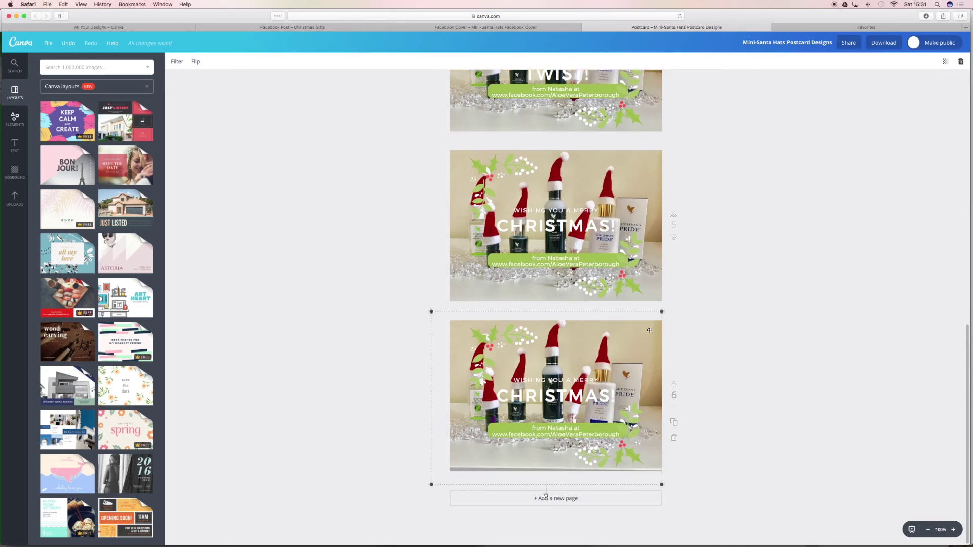
drag(662, 484, 671, 491)
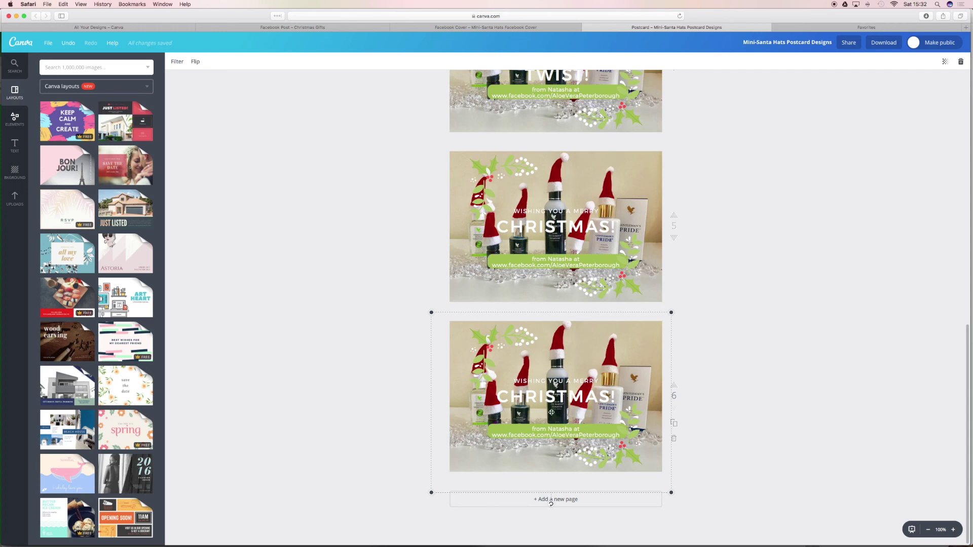
Delete the duplicate Merry Christmas page 6 from the postcard designs and save the design
click(674, 438)
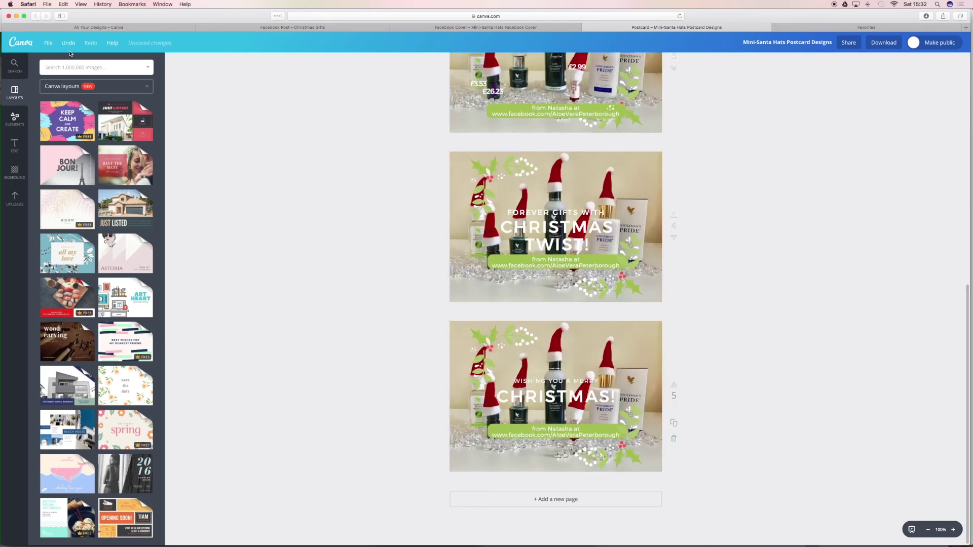
scroll(181, 170, up, 10)
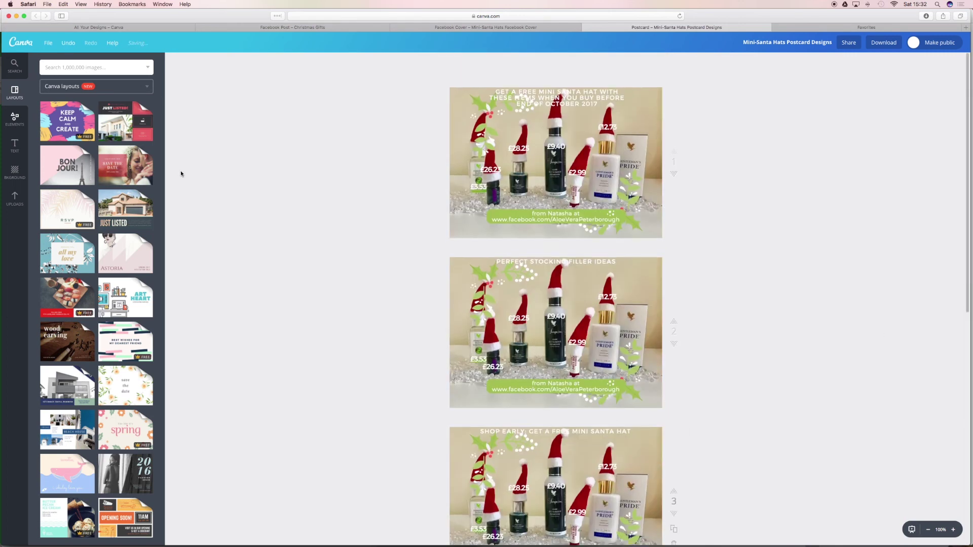
click(48, 42)
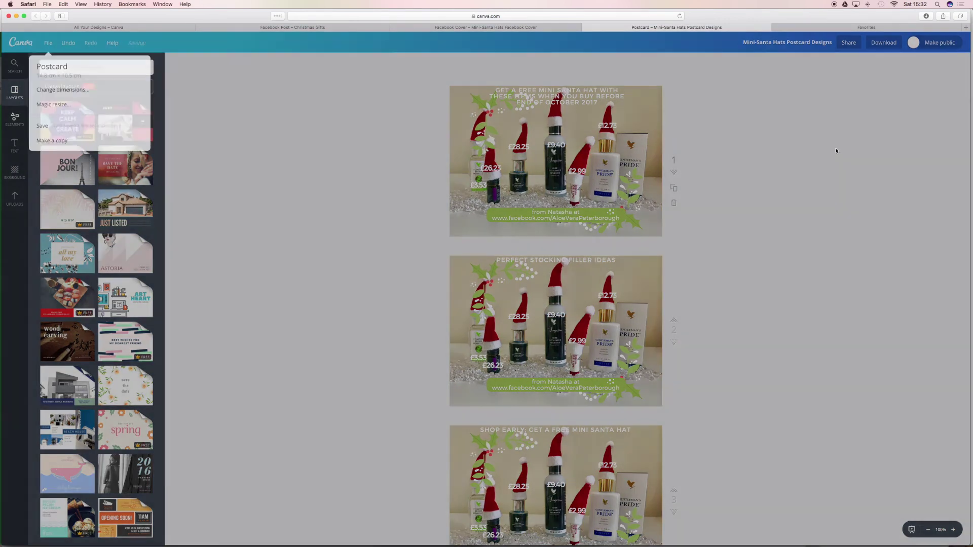
click(836, 150)
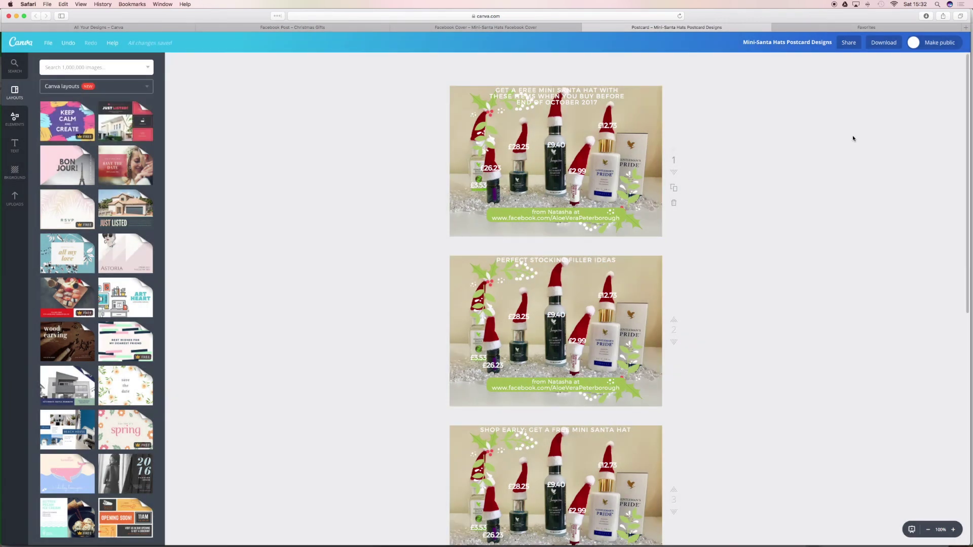